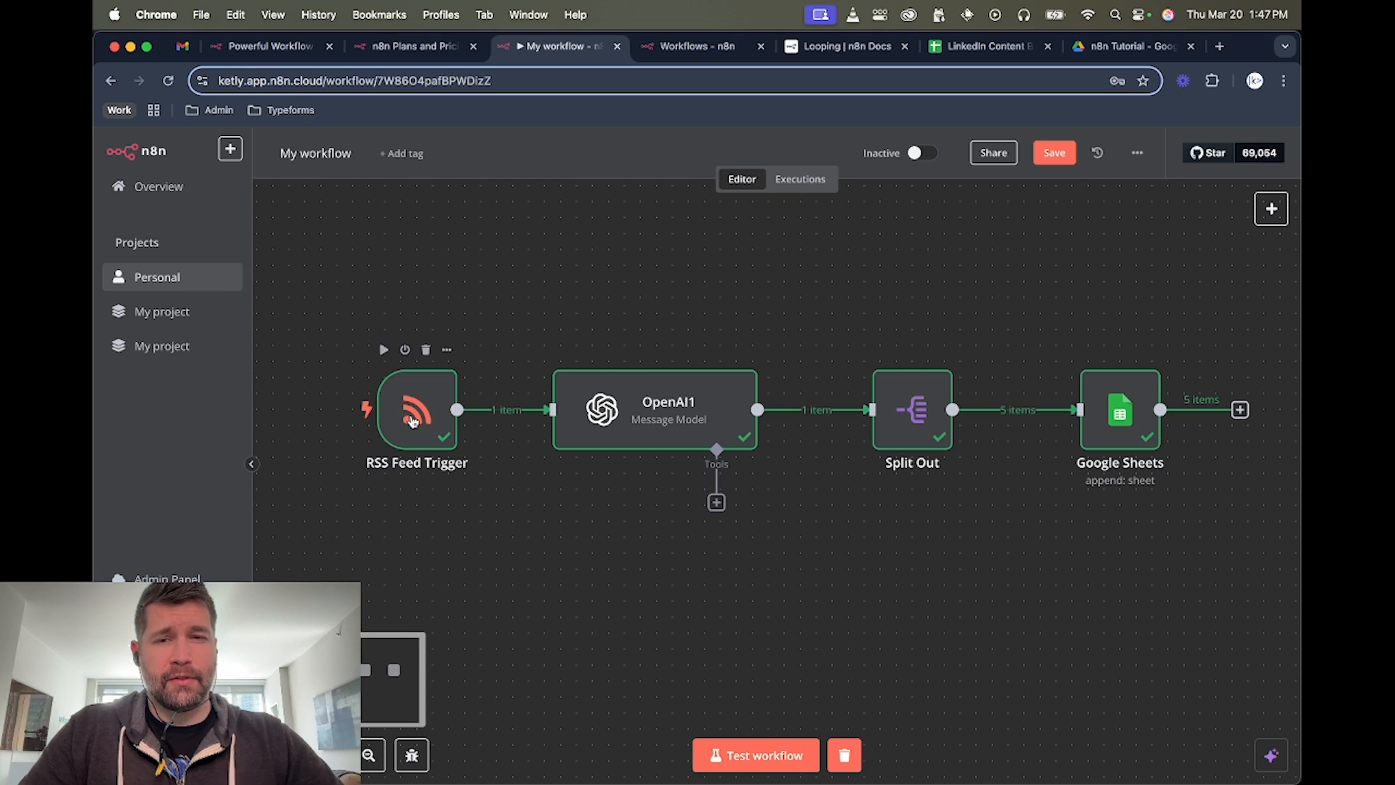
# Review the OpenAI node's parameters and output in the finished workflow, and the trigger choices offered in the empty new workflow.
pyautogui.doubleClick(669, 412)
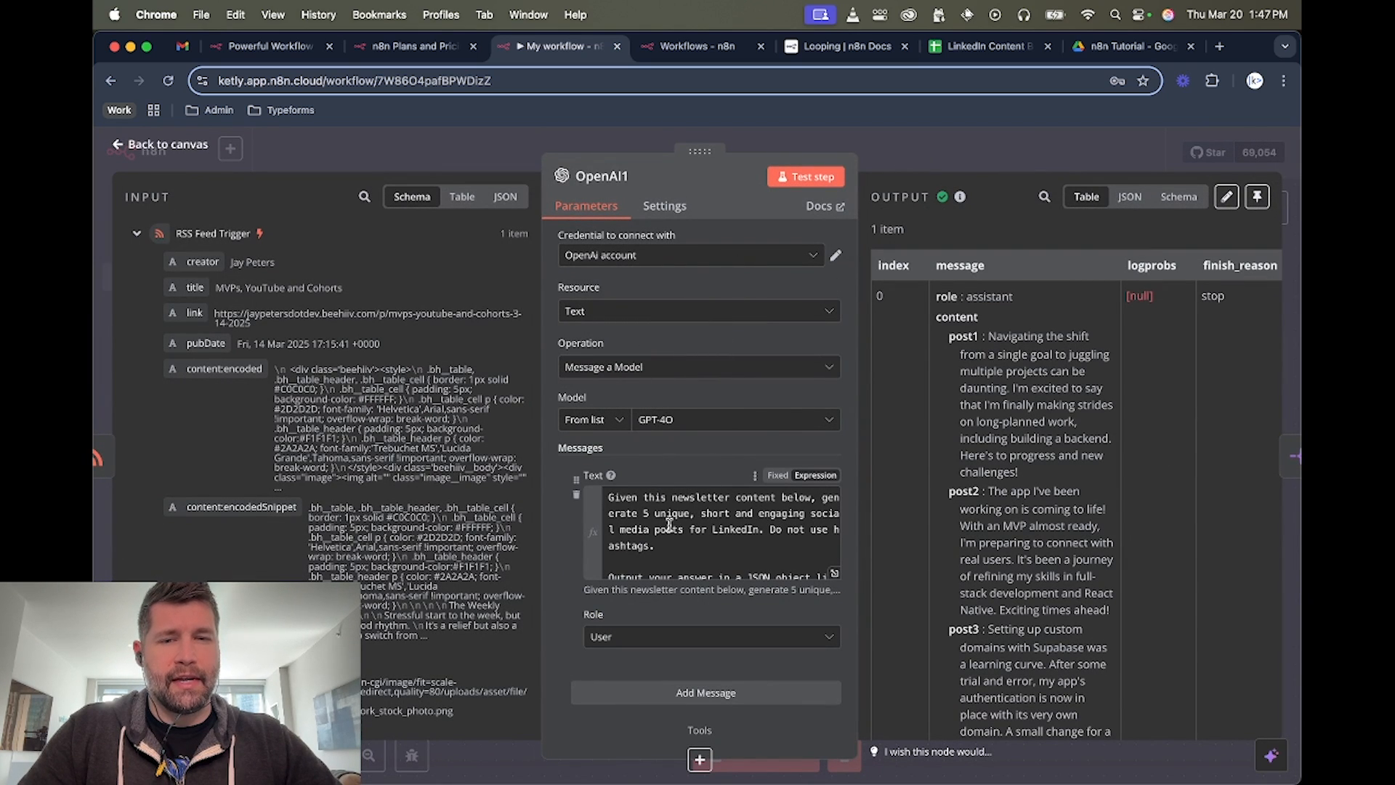
pyautogui.click(930, 143)
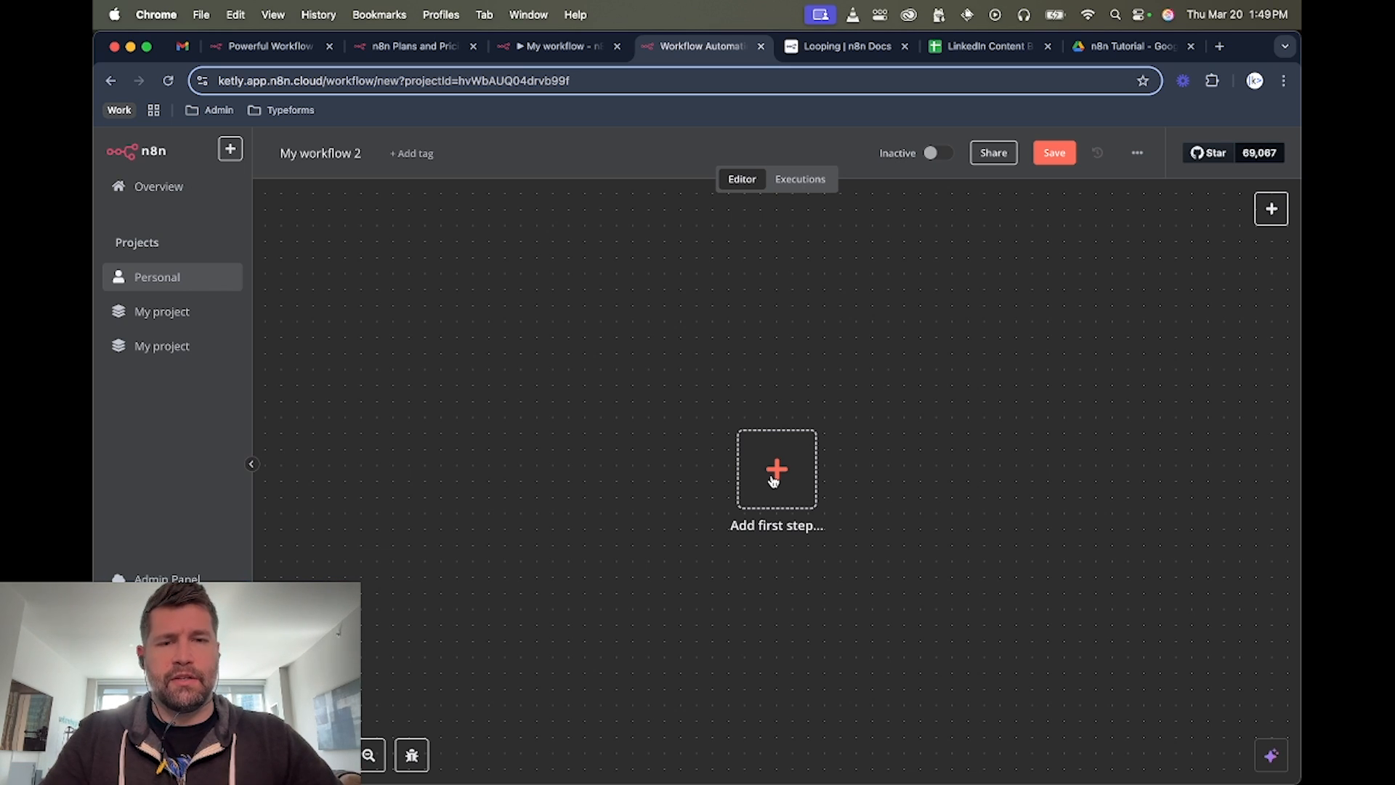
pyautogui.click(774, 480)
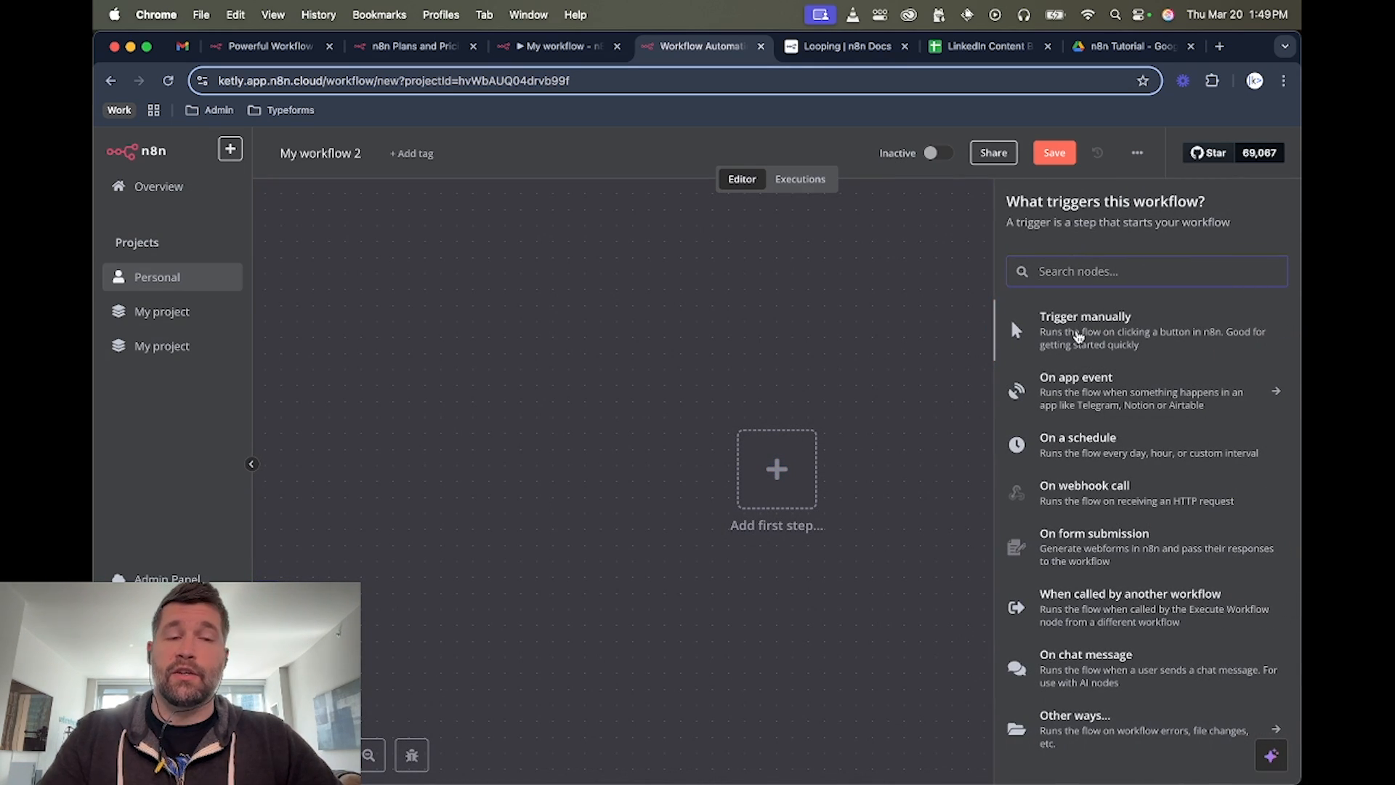
pyautogui.click(905, 365)
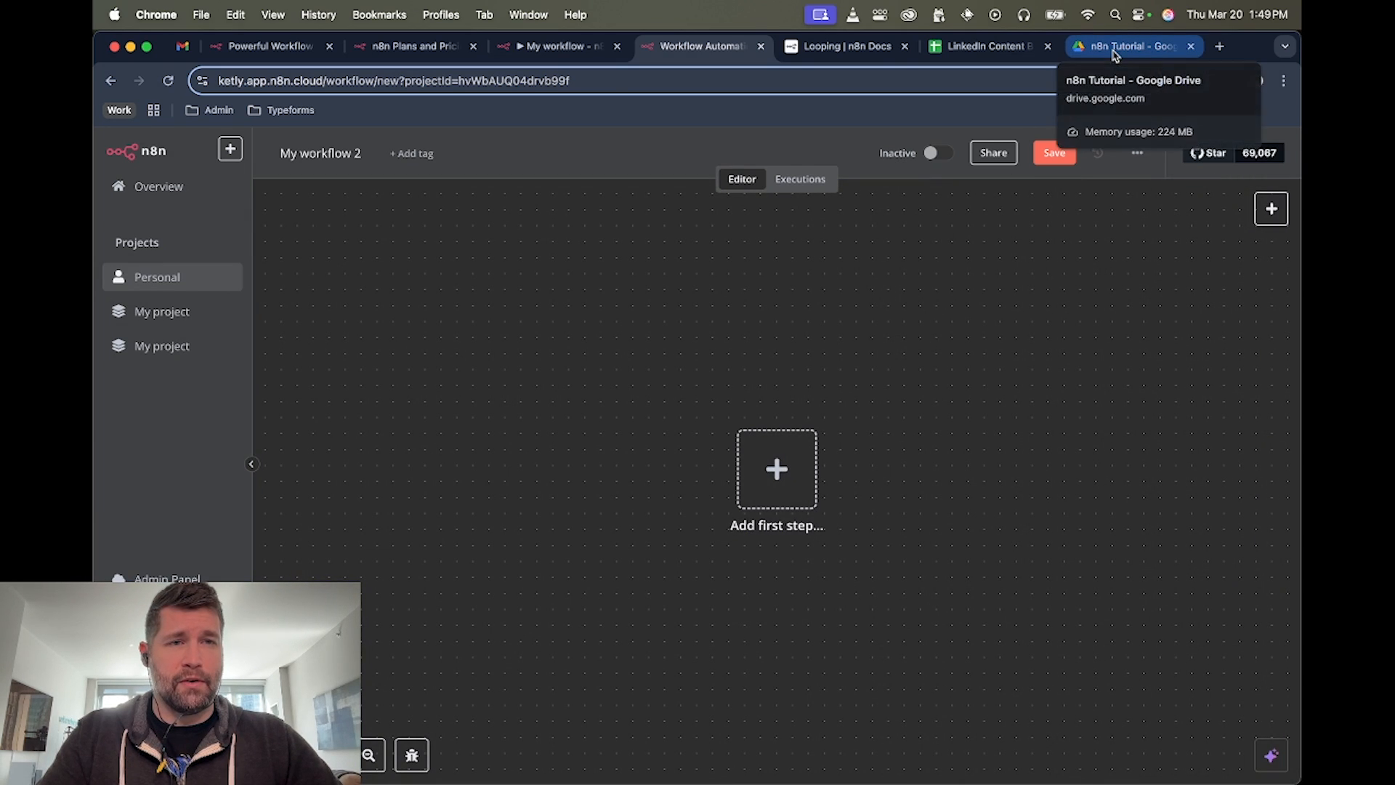
# Switch to the n8n Tutorial folder in Google Drive, create a new Google Sheets spreadsheet there and name it Newsletter.
pyautogui.click(1114, 50)
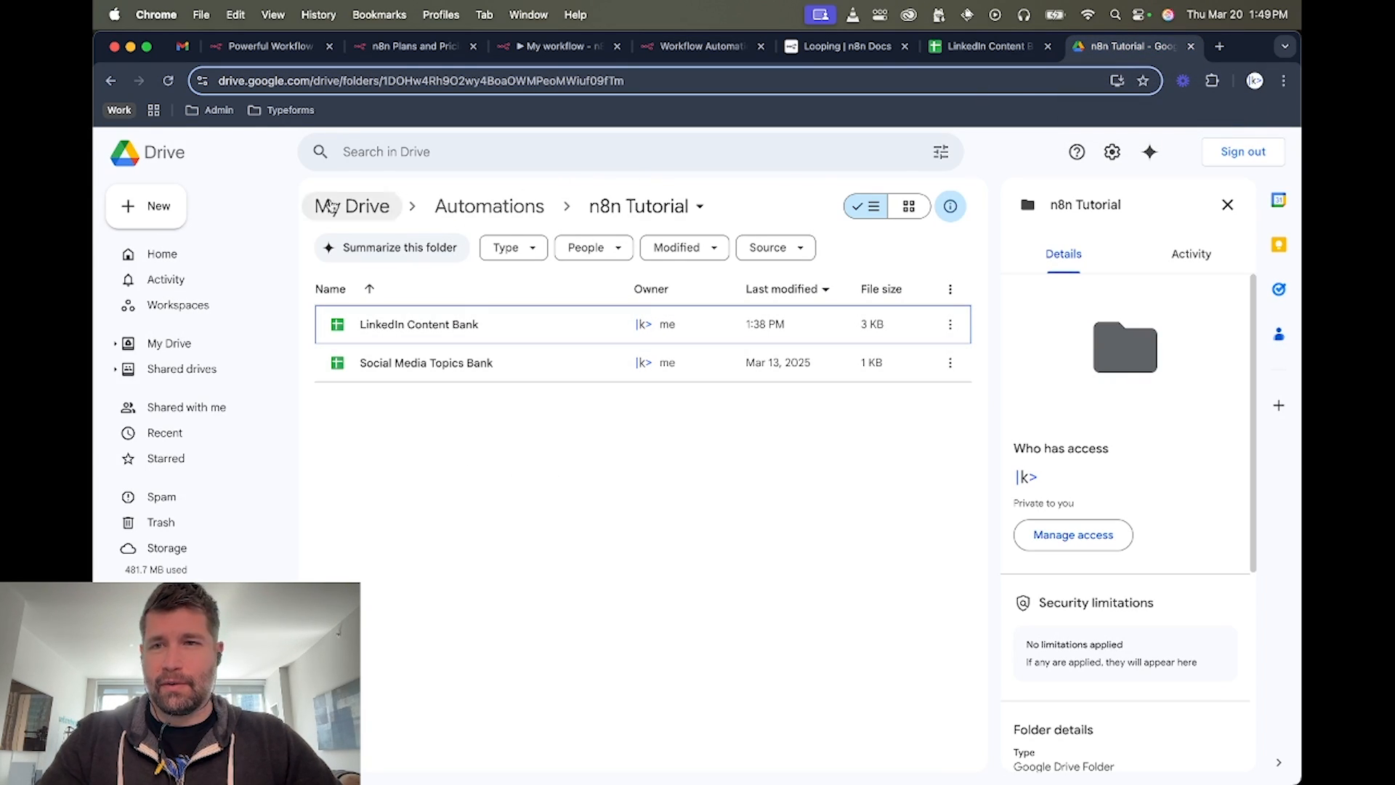
pyautogui.click(149, 208)
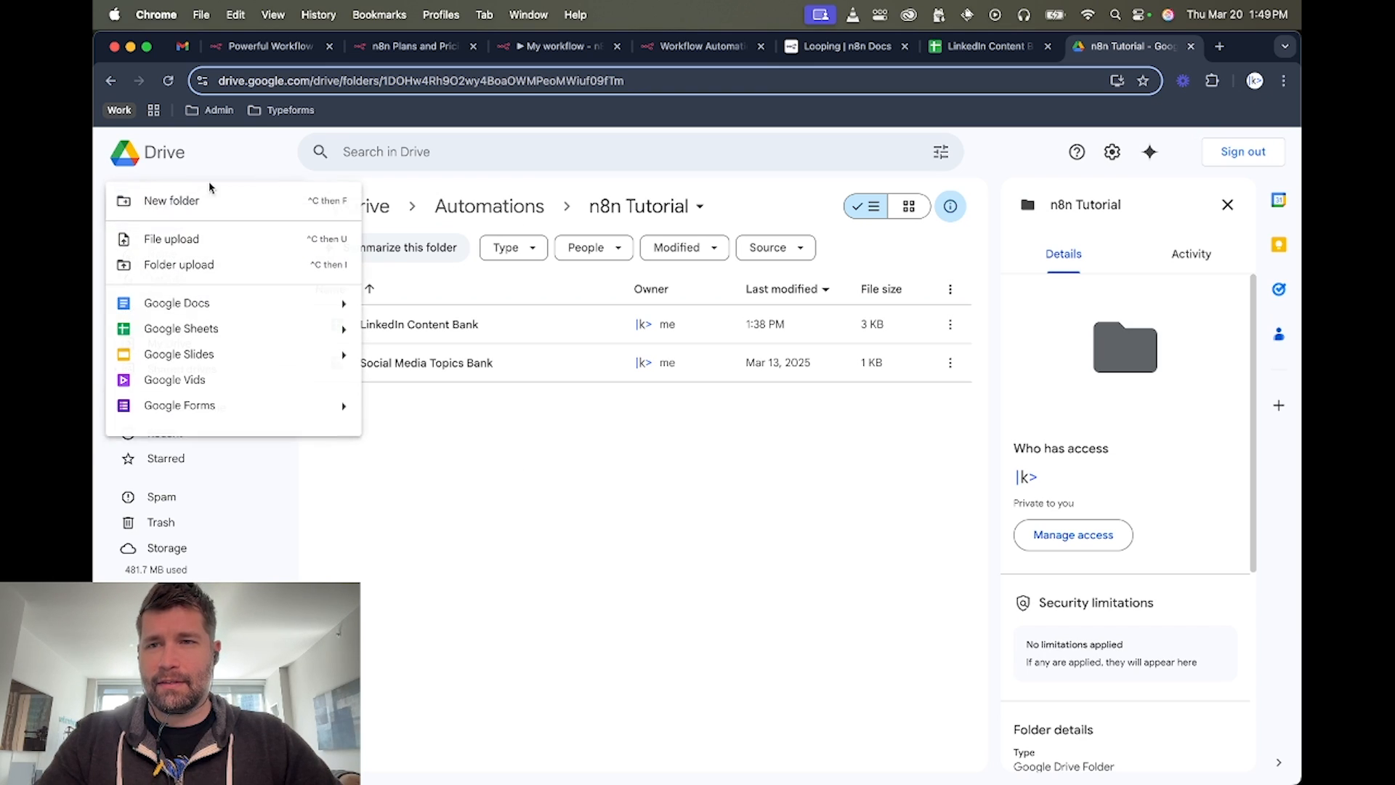
pyautogui.click(230, 334)
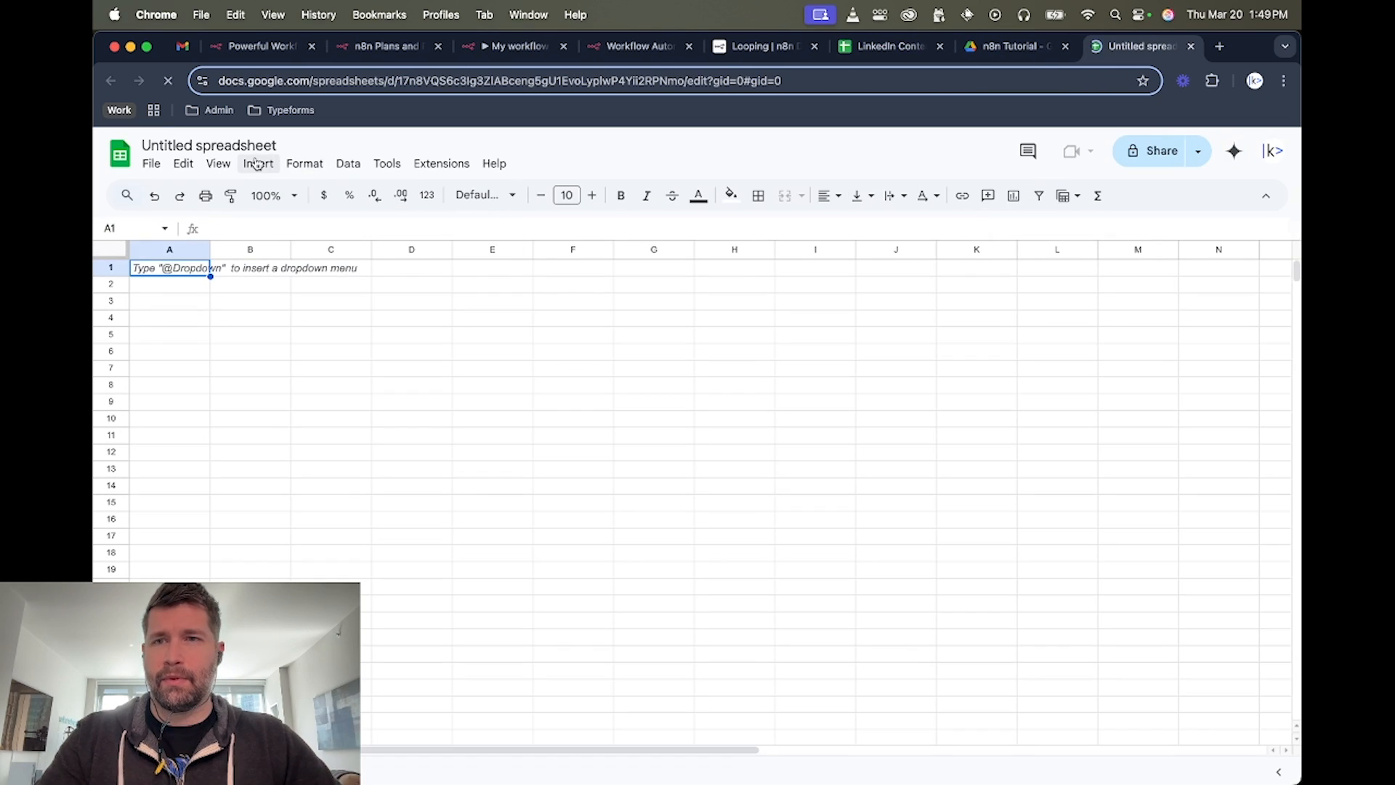
pyautogui.click(238, 145)
pyautogui.write('Newsletter')
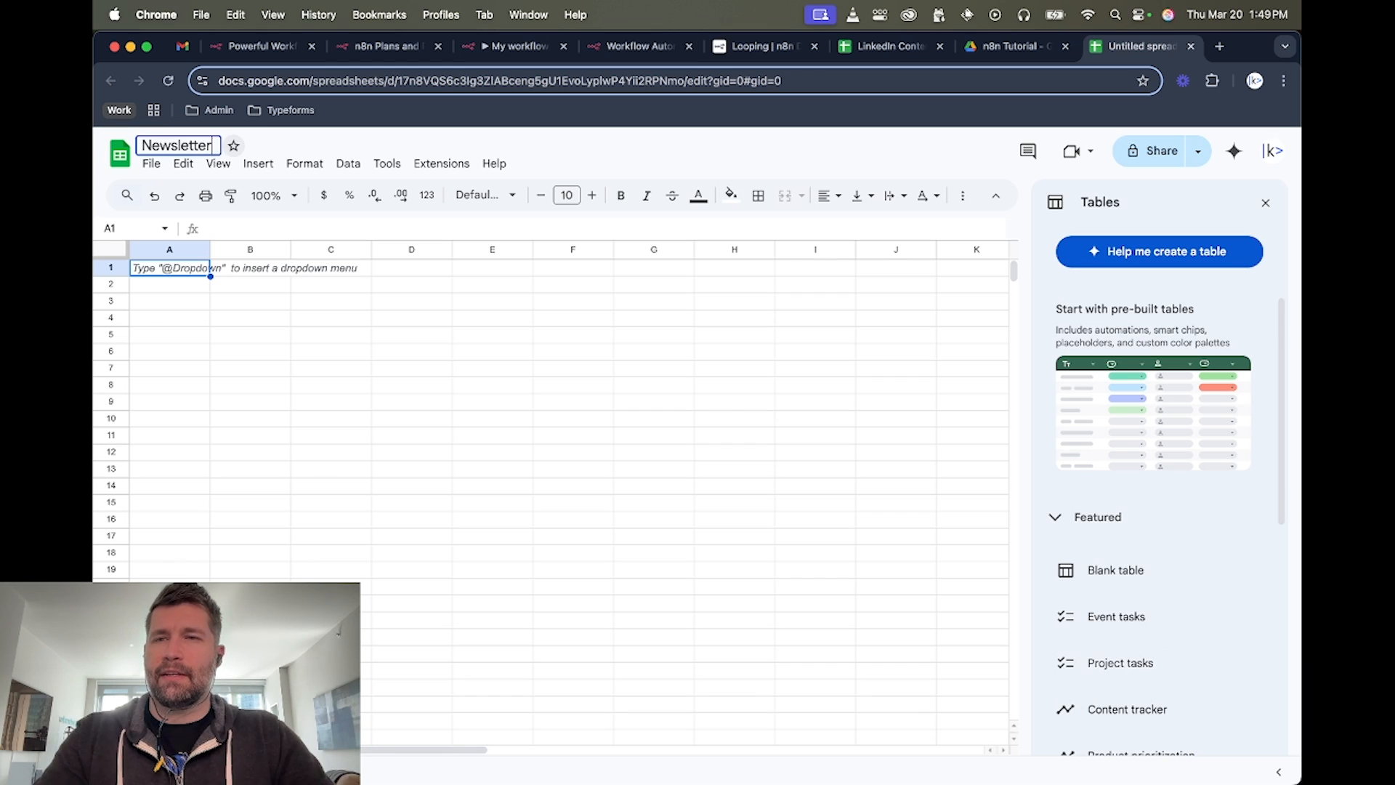
pyautogui.press('Return')
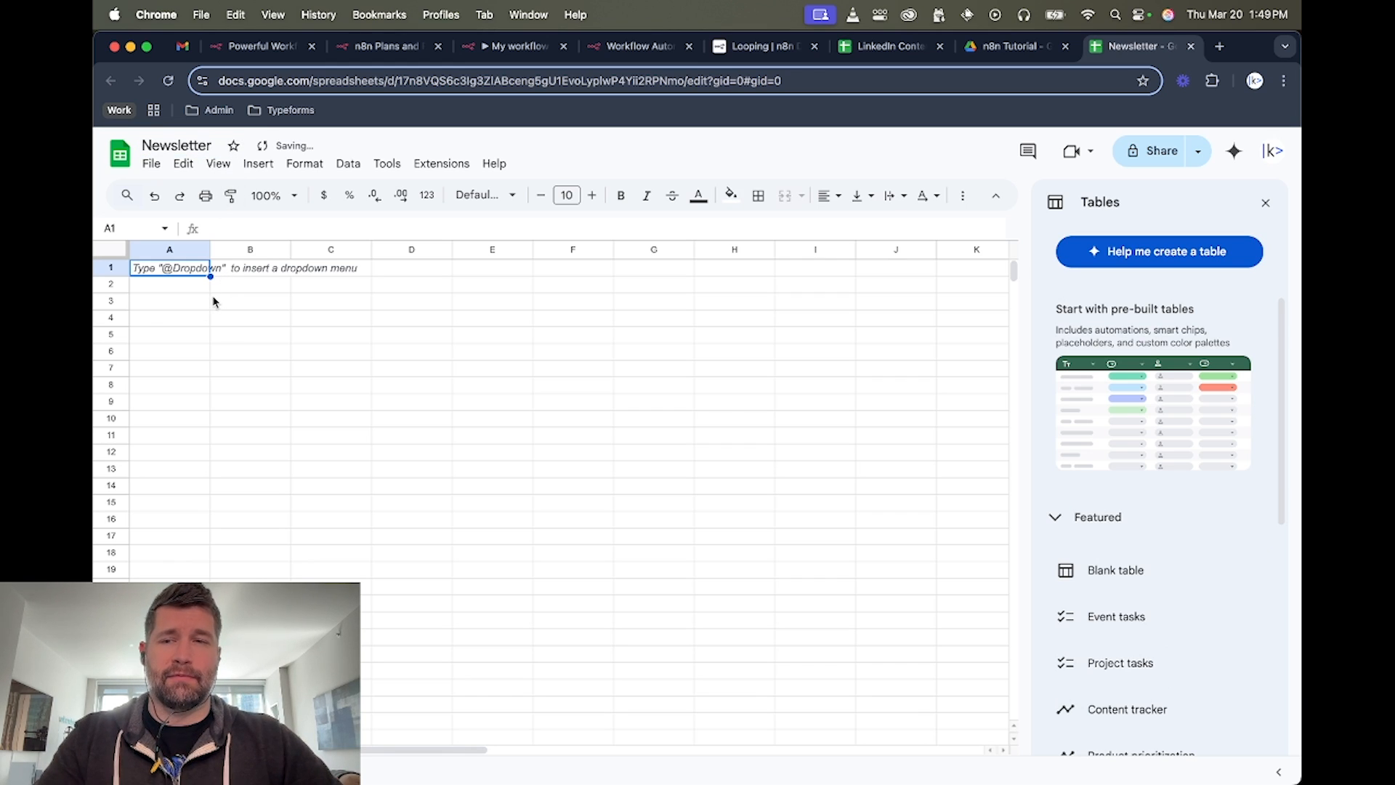
# Enter the column header Content in cell A1 of the Newsletter spreadsheet.
pyautogui.write('COnten')
pyautogui.press('BackSpace')
pyautogui.press('BackSpace')
pyautogui.press('BackSpace')
pyautogui.press('BackSpace')
pyautogui.press('BackSpace')
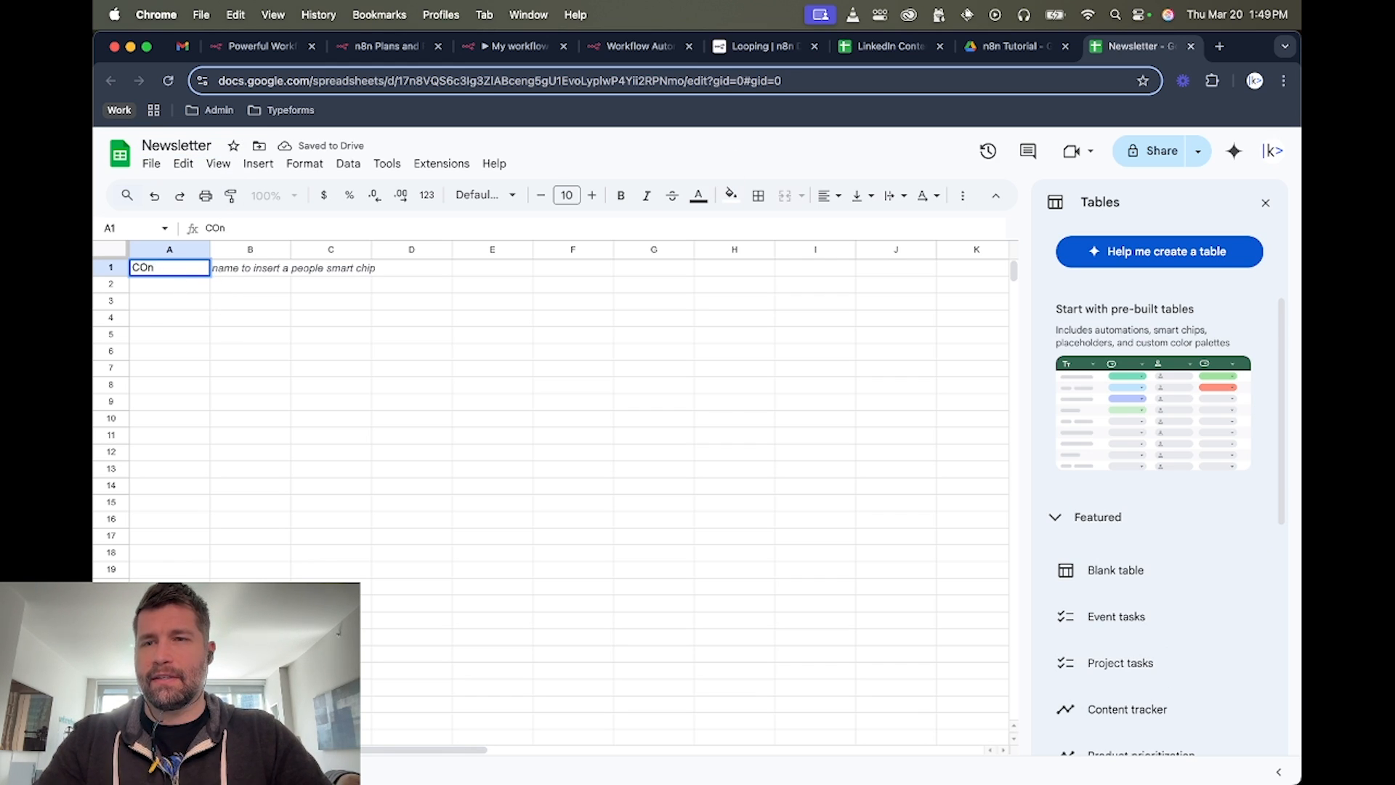
pyautogui.write('ontent')
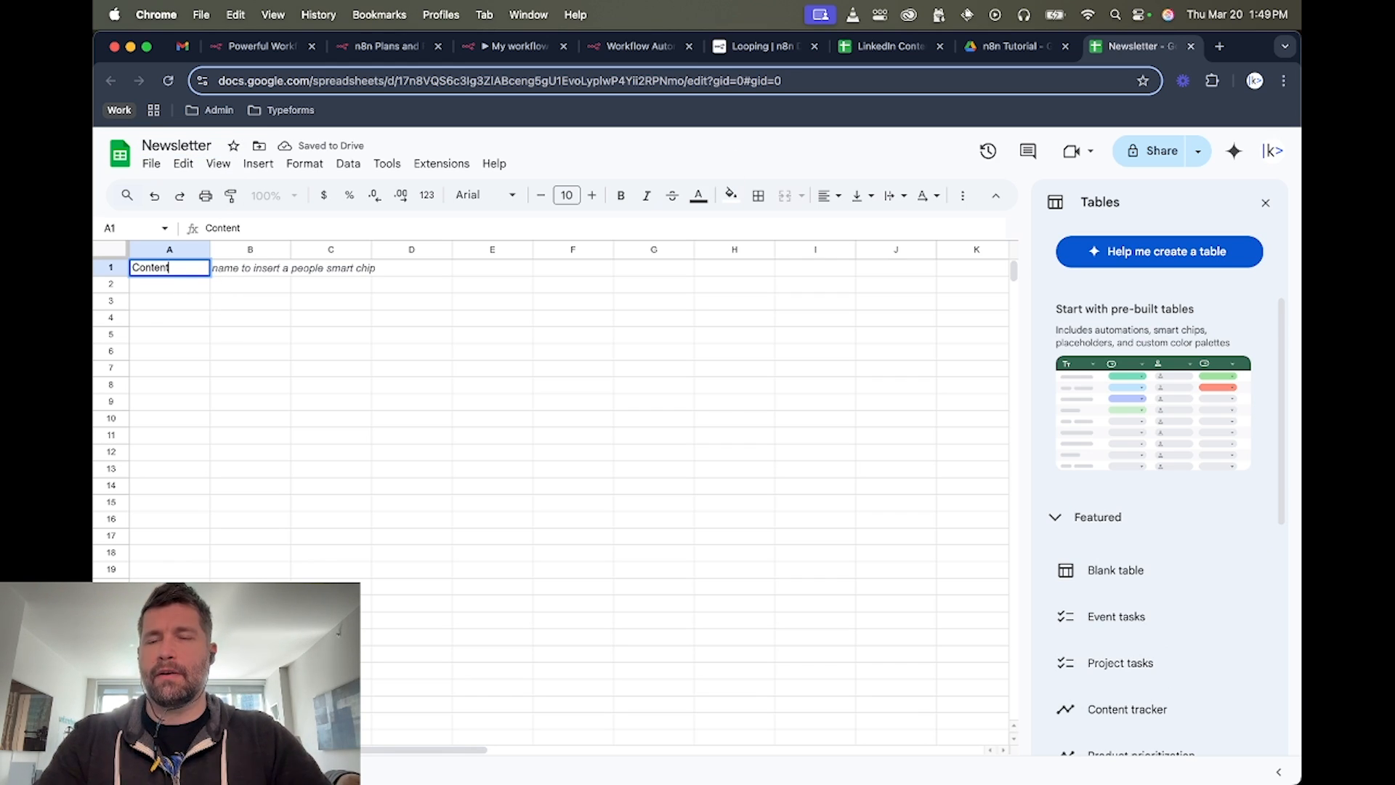
pyautogui.click(184, 289)
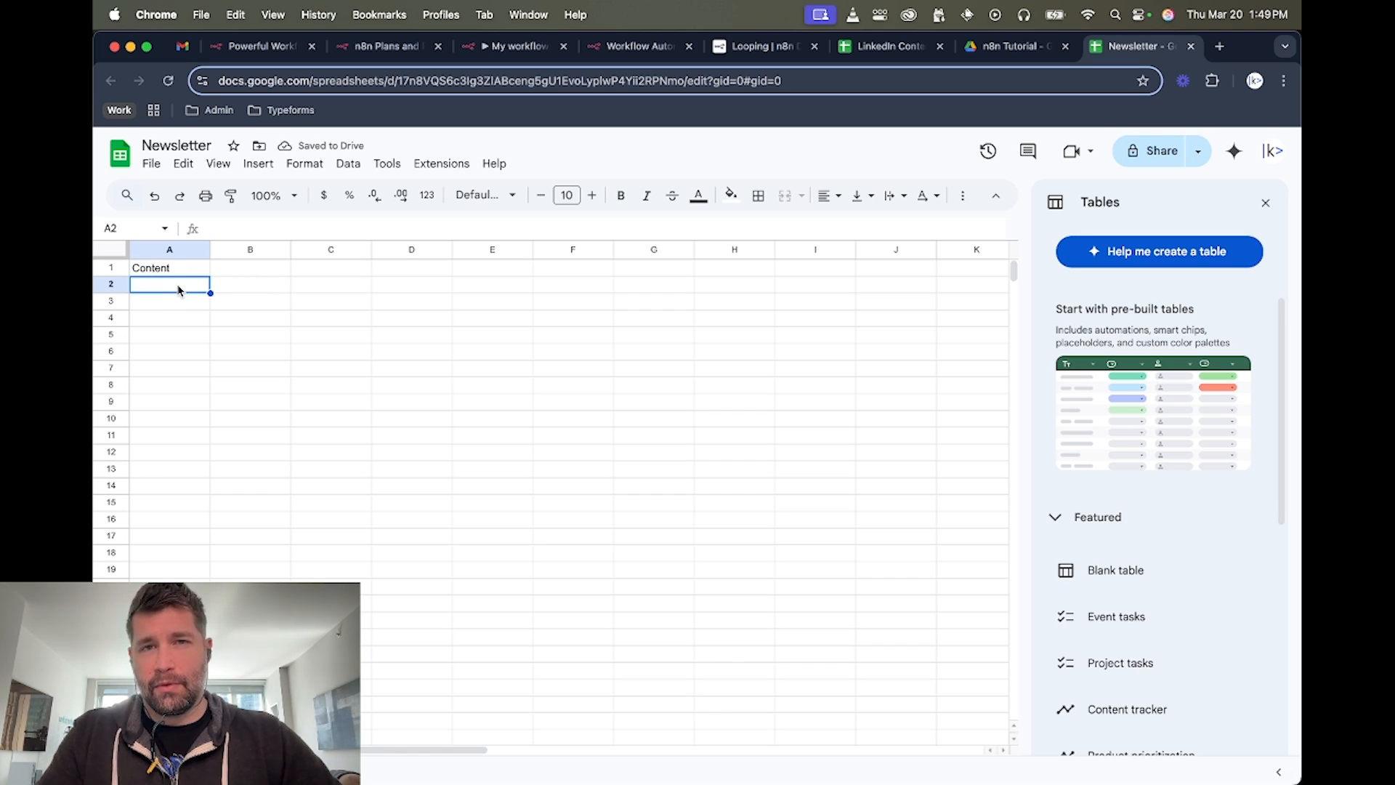
# Return to the empty n8n workflow and check which Google Sheets triggers could start it, without adding one.
pyautogui.click(646, 48)
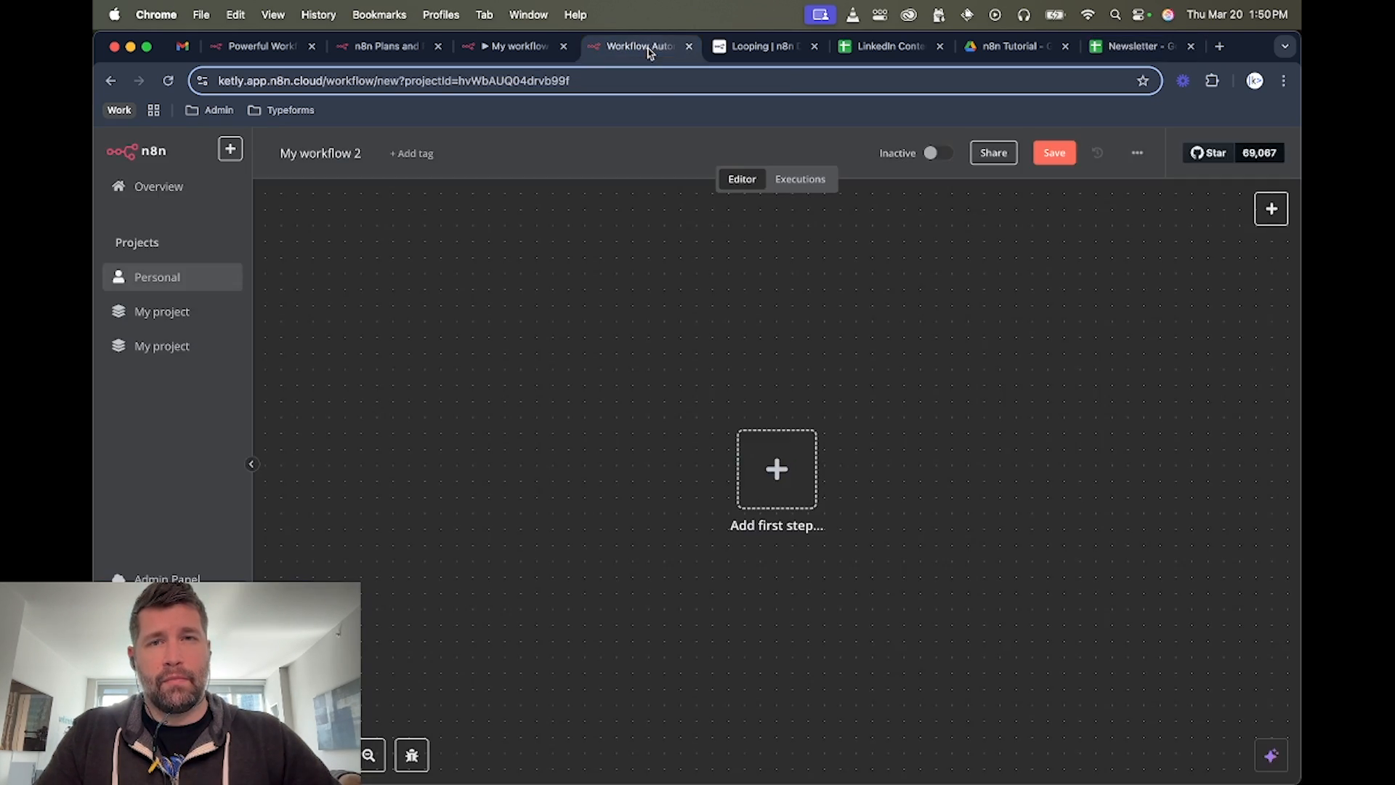
pyautogui.click(782, 493)
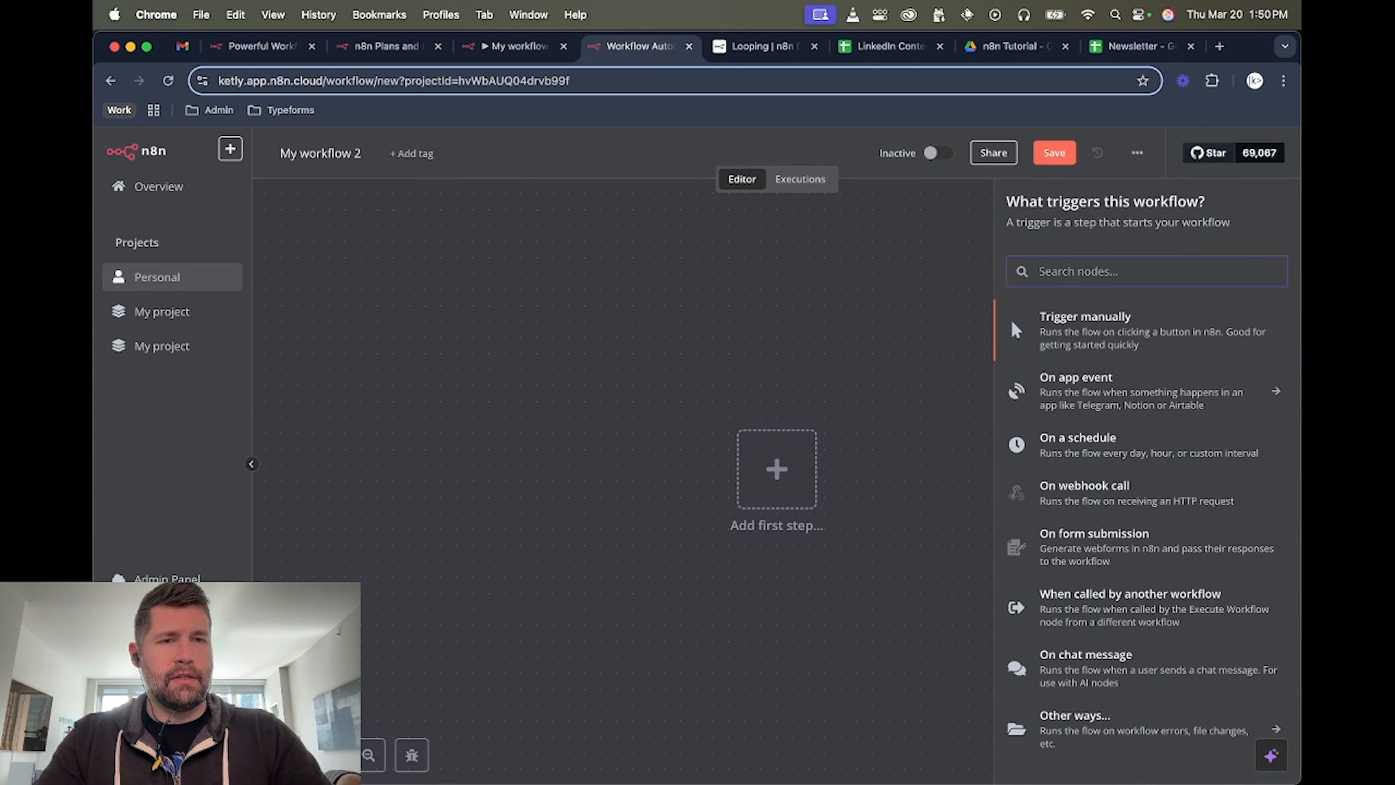
pyautogui.write('she')
pyautogui.click(1106, 322)
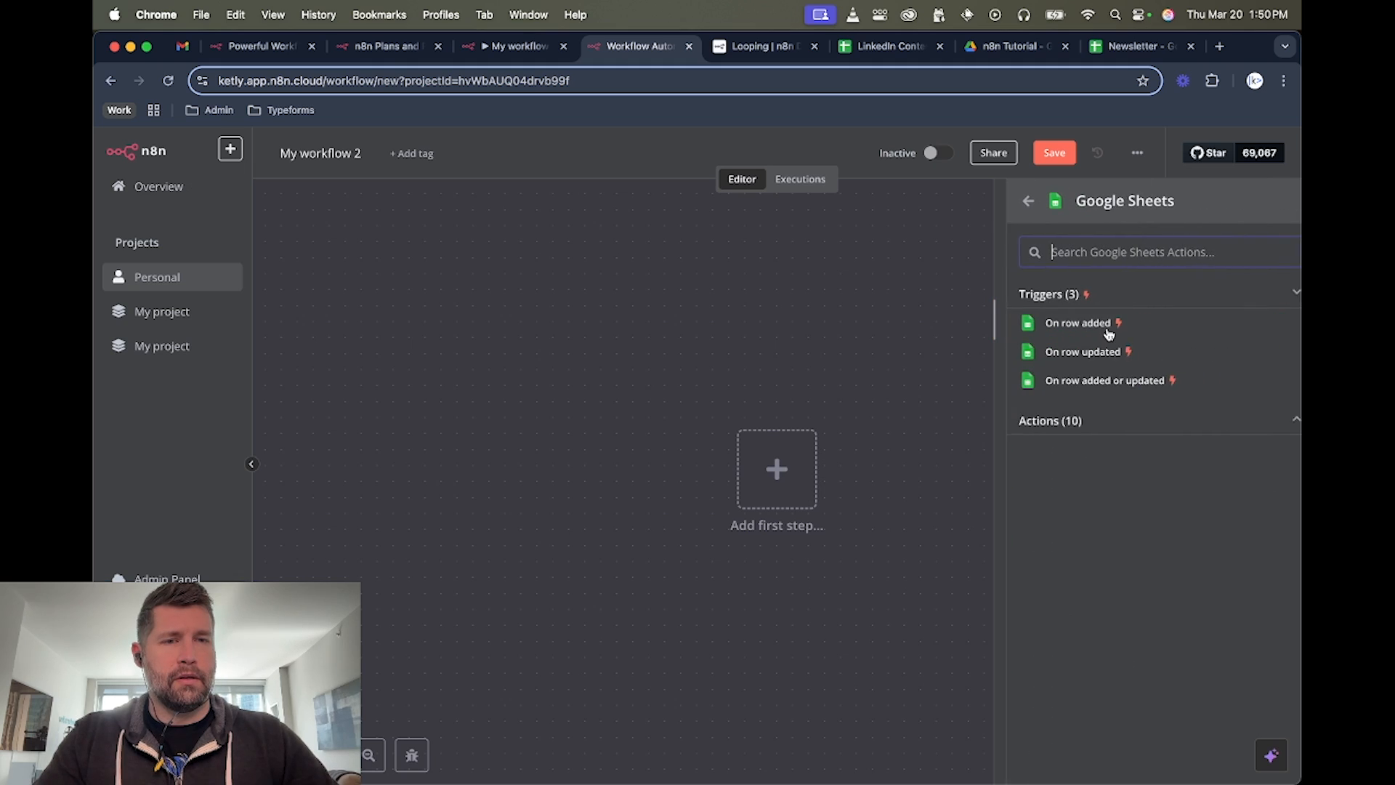
pyautogui.click(912, 399)
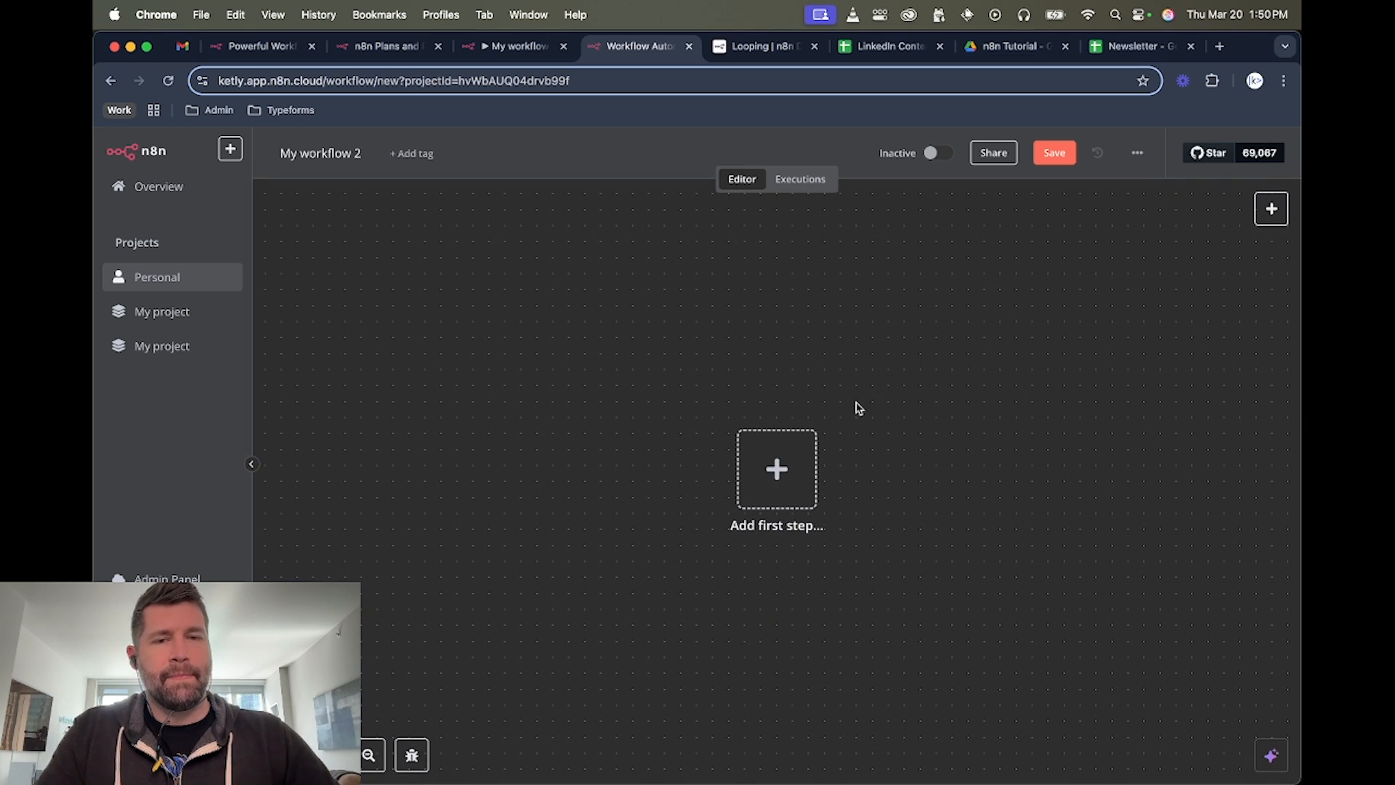
# Search the trigger nodes for Gmail and view its available triggers without adding one.
pyautogui.click(786, 469)
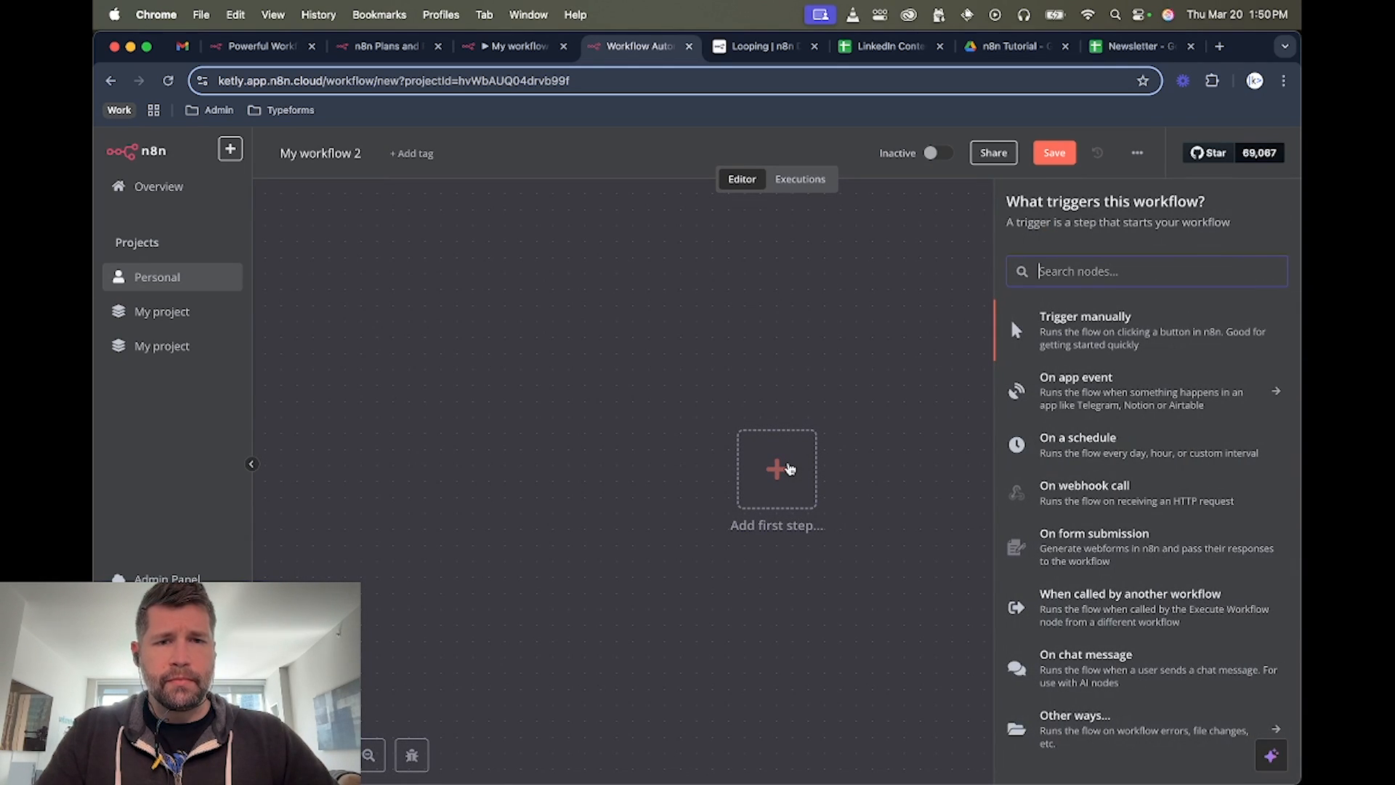
pyautogui.write('gma')
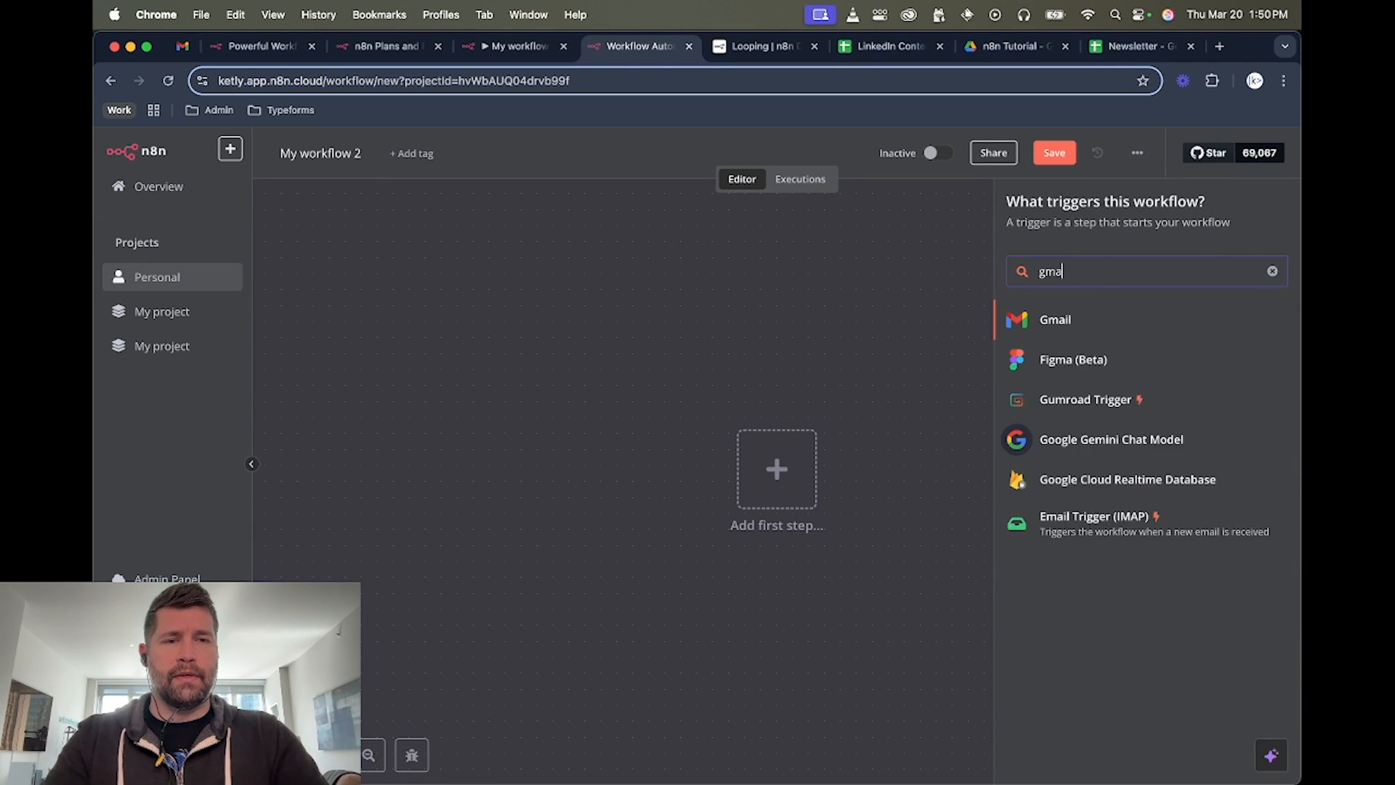
pyautogui.write('il')
pyautogui.click(1054, 316)
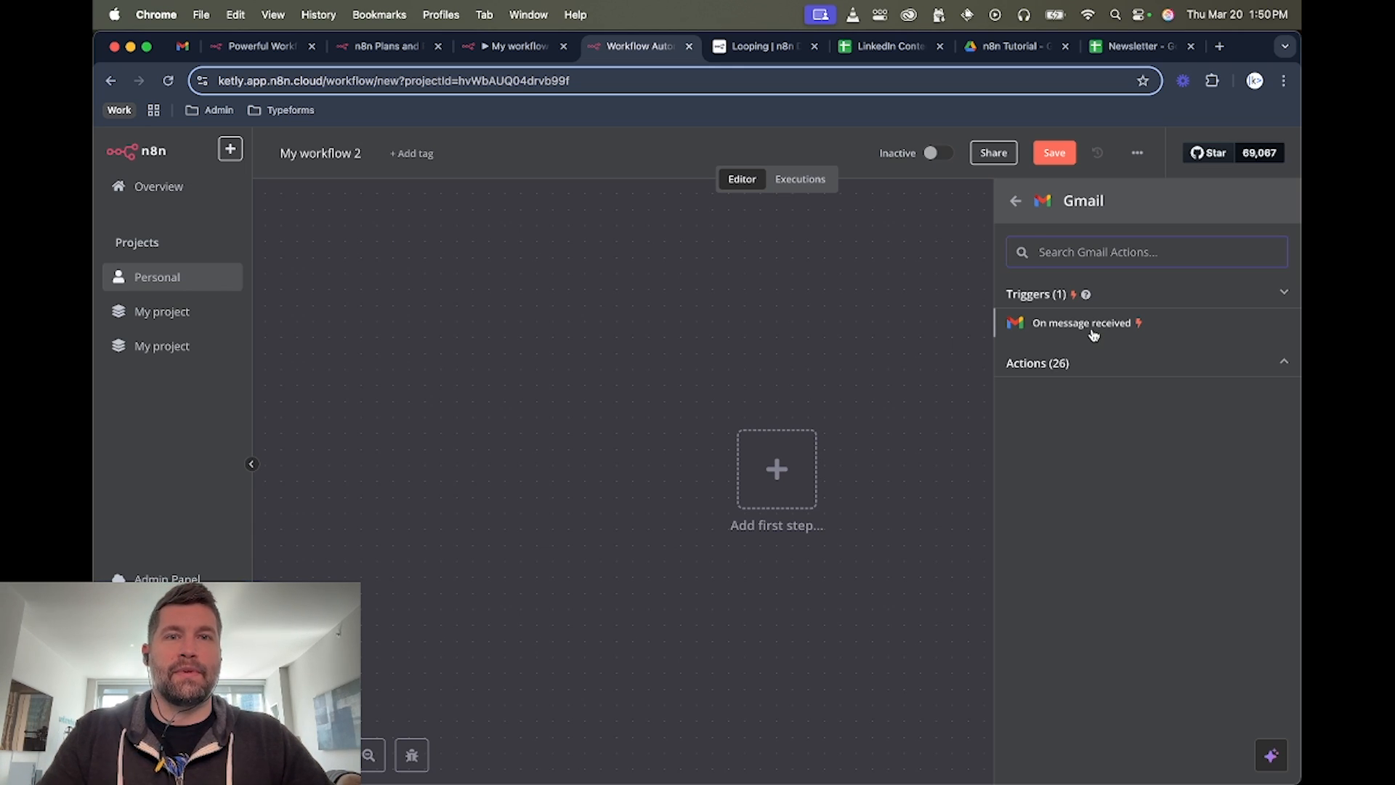
pyautogui.click(880, 415)
# Add an RSS Feed Trigger as the first step of the new workflow.
pyautogui.click(781, 473)
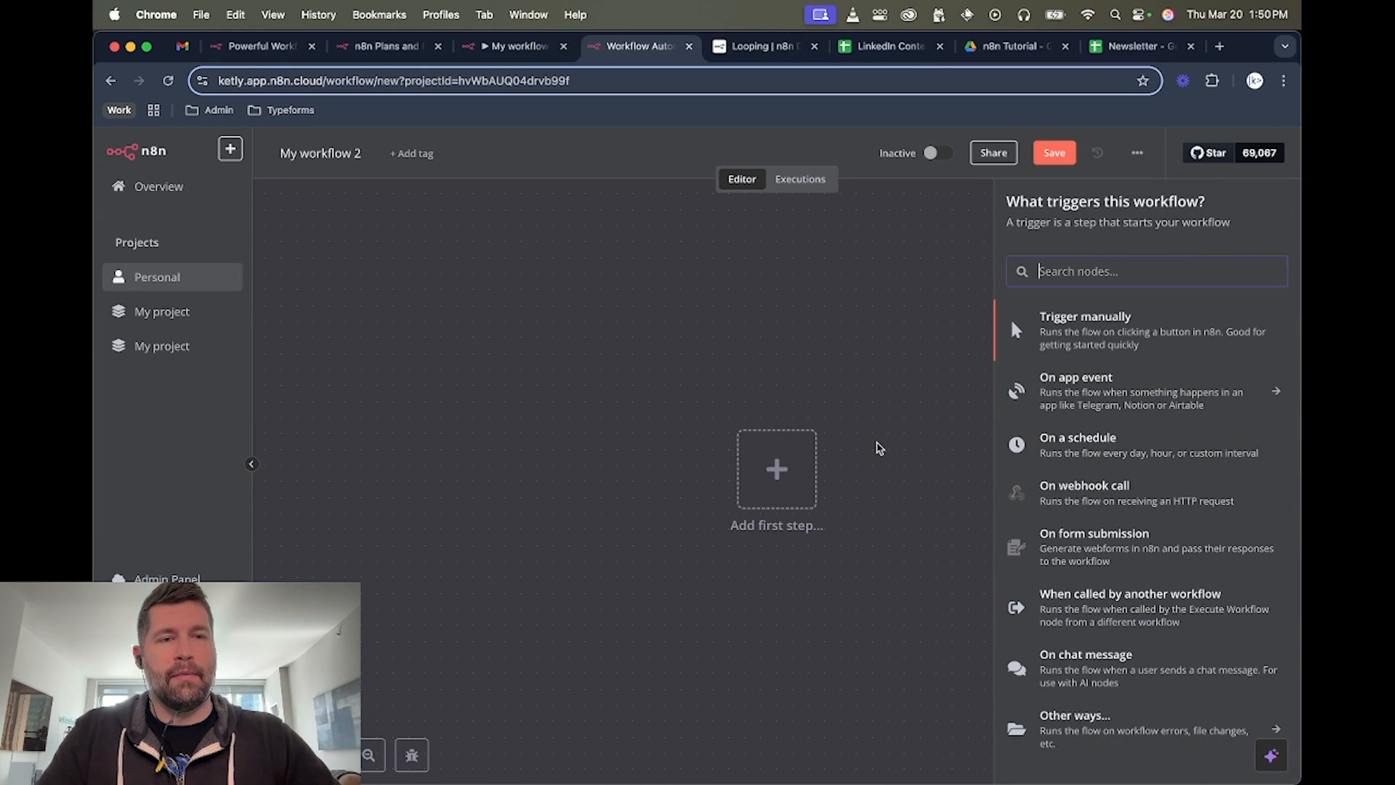
pyautogui.write('rss')
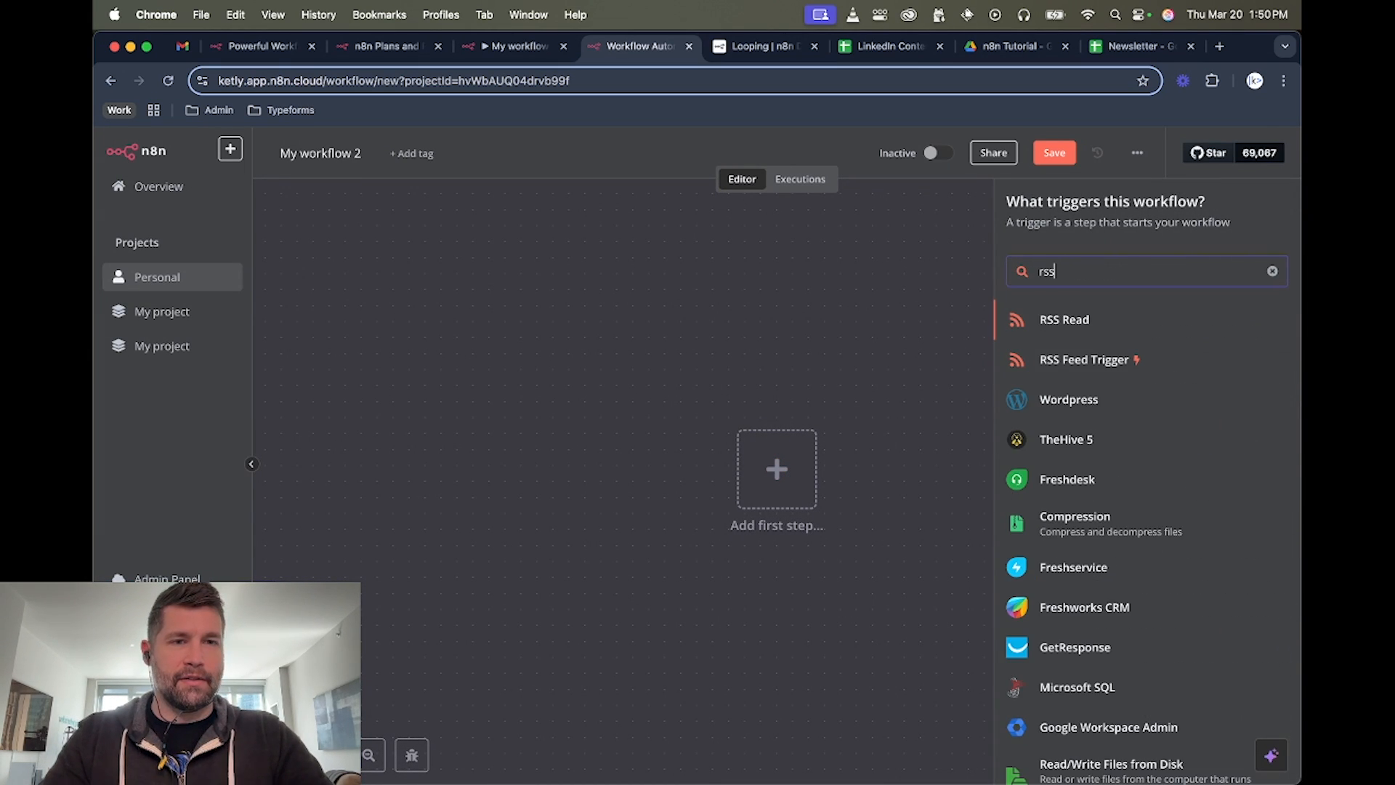
pyautogui.click(1086, 364)
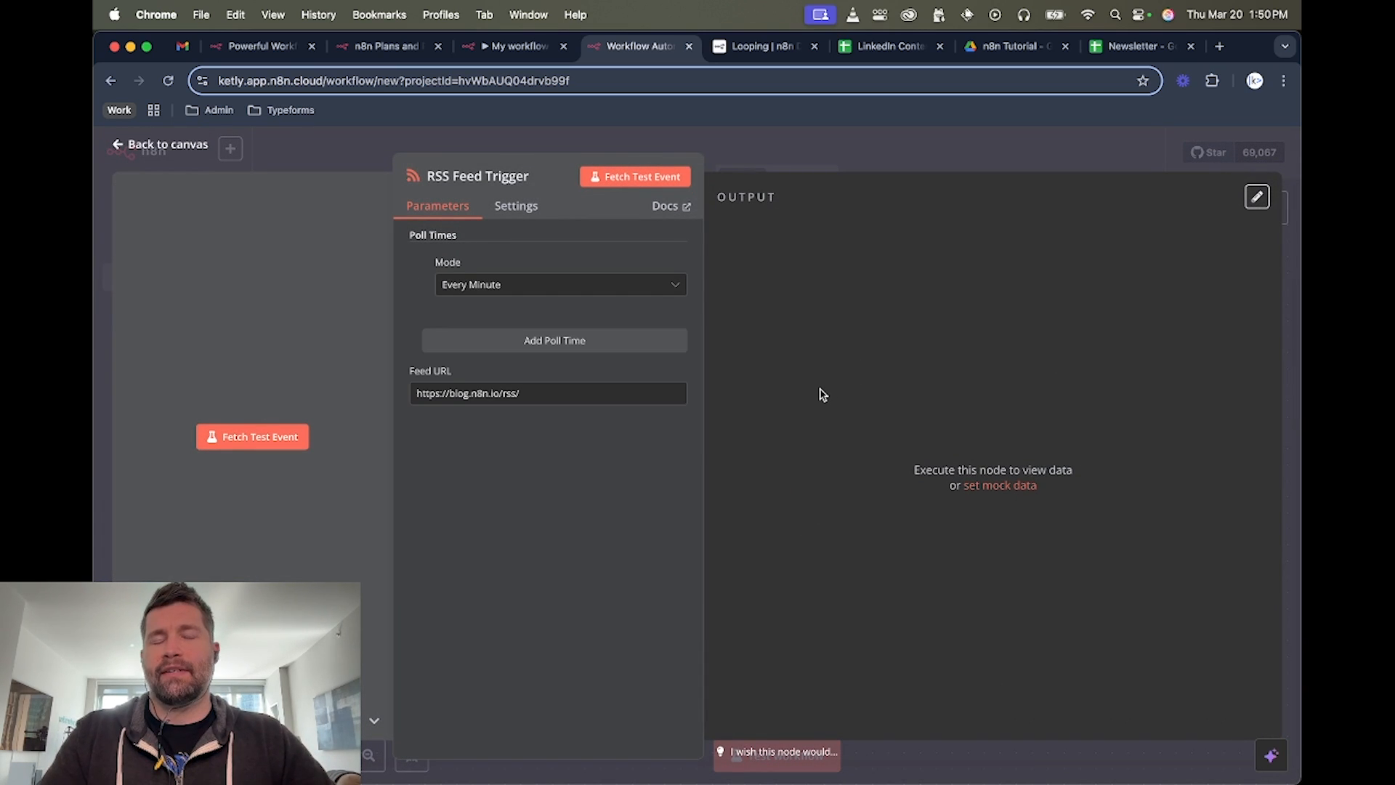
# Set the RSS trigger's poll mode to Every Week with Friday as the weekday.
pyautogui.click(500, 285)
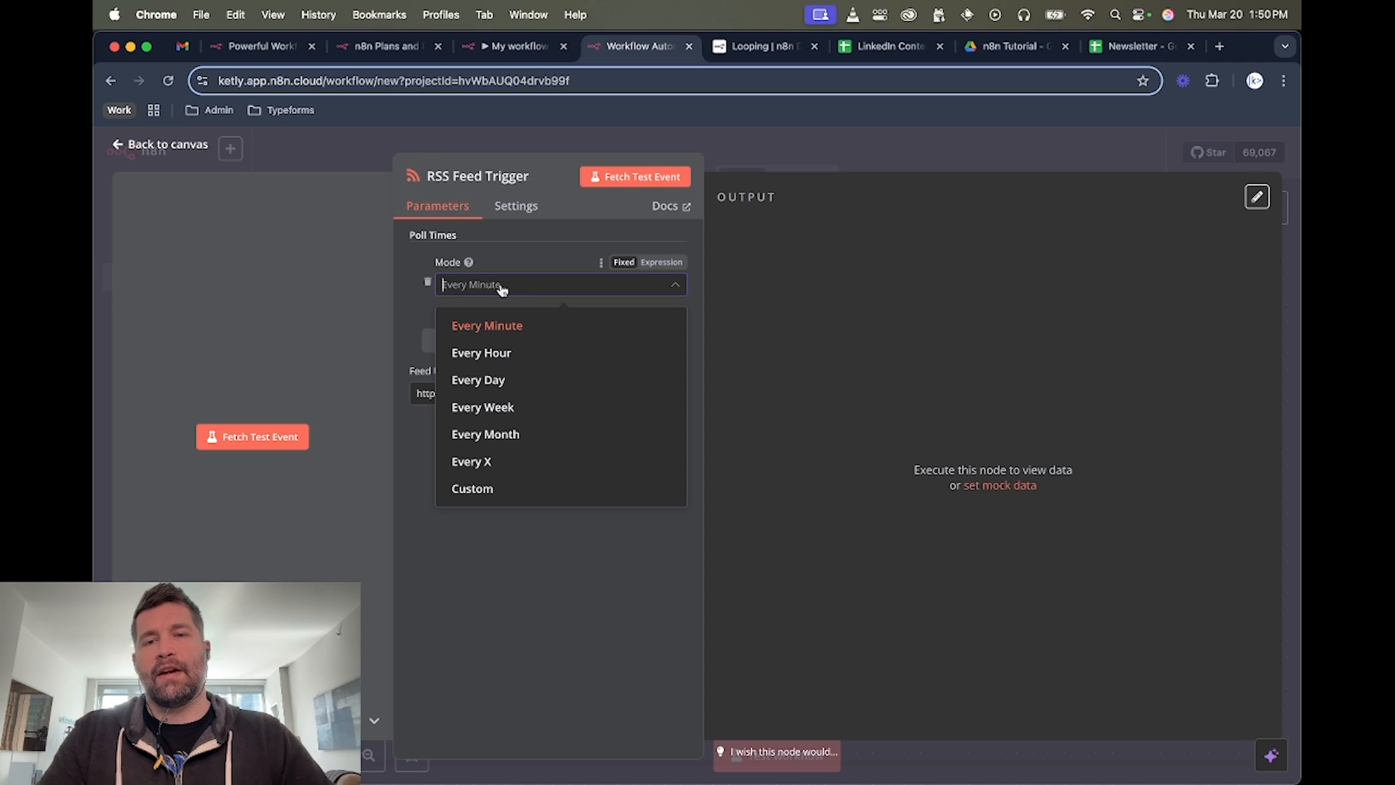
pyautogui.click(512, 408)
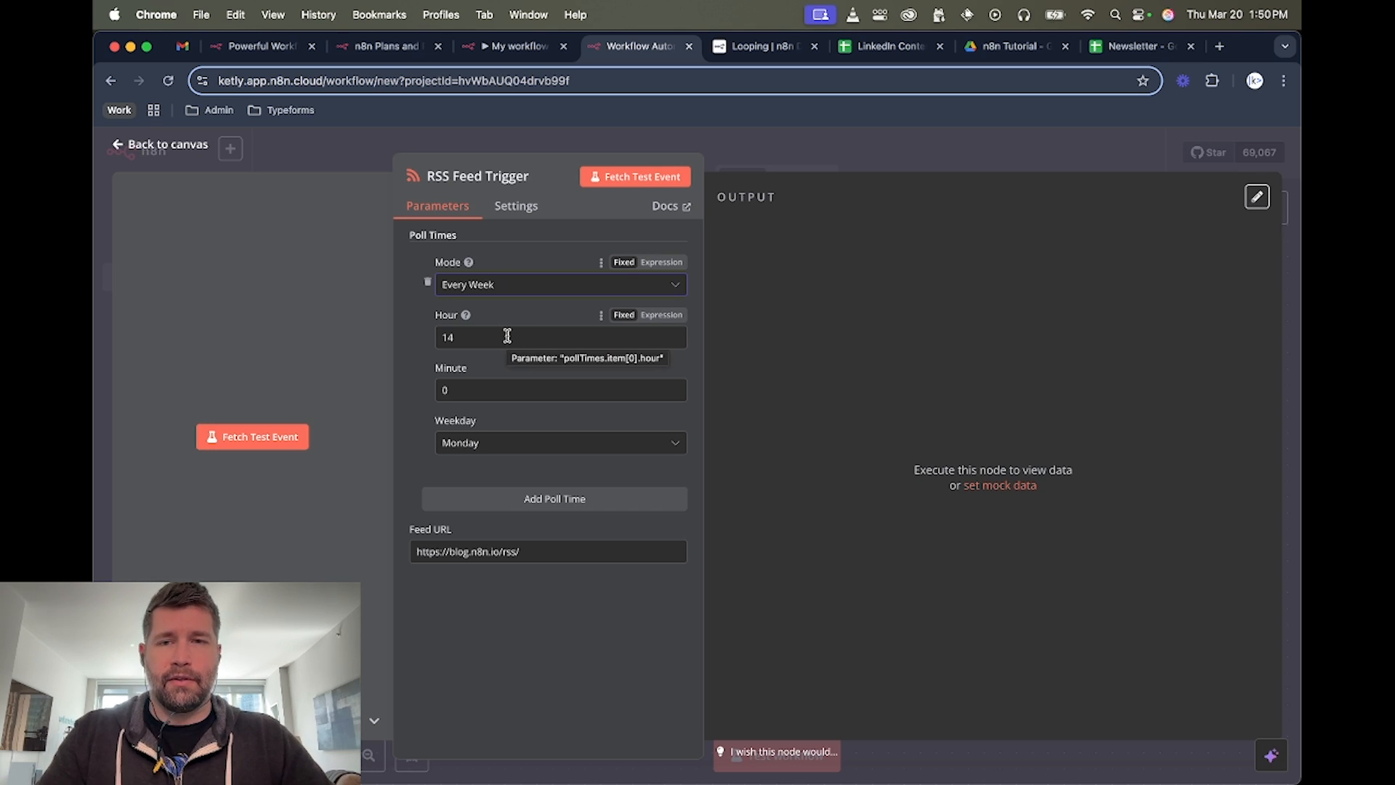
pyautogui.click(481, 340)
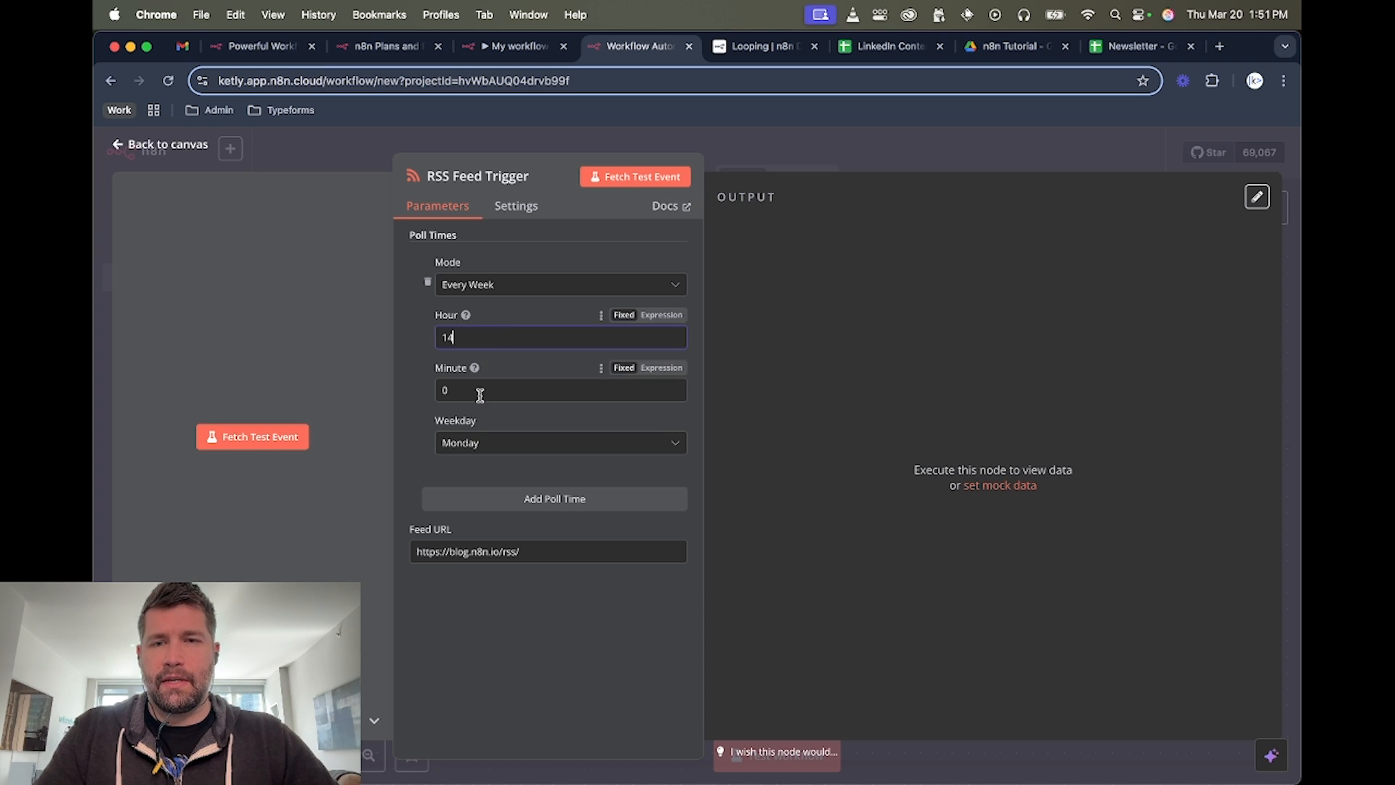
pyautogui.click(494, 443)
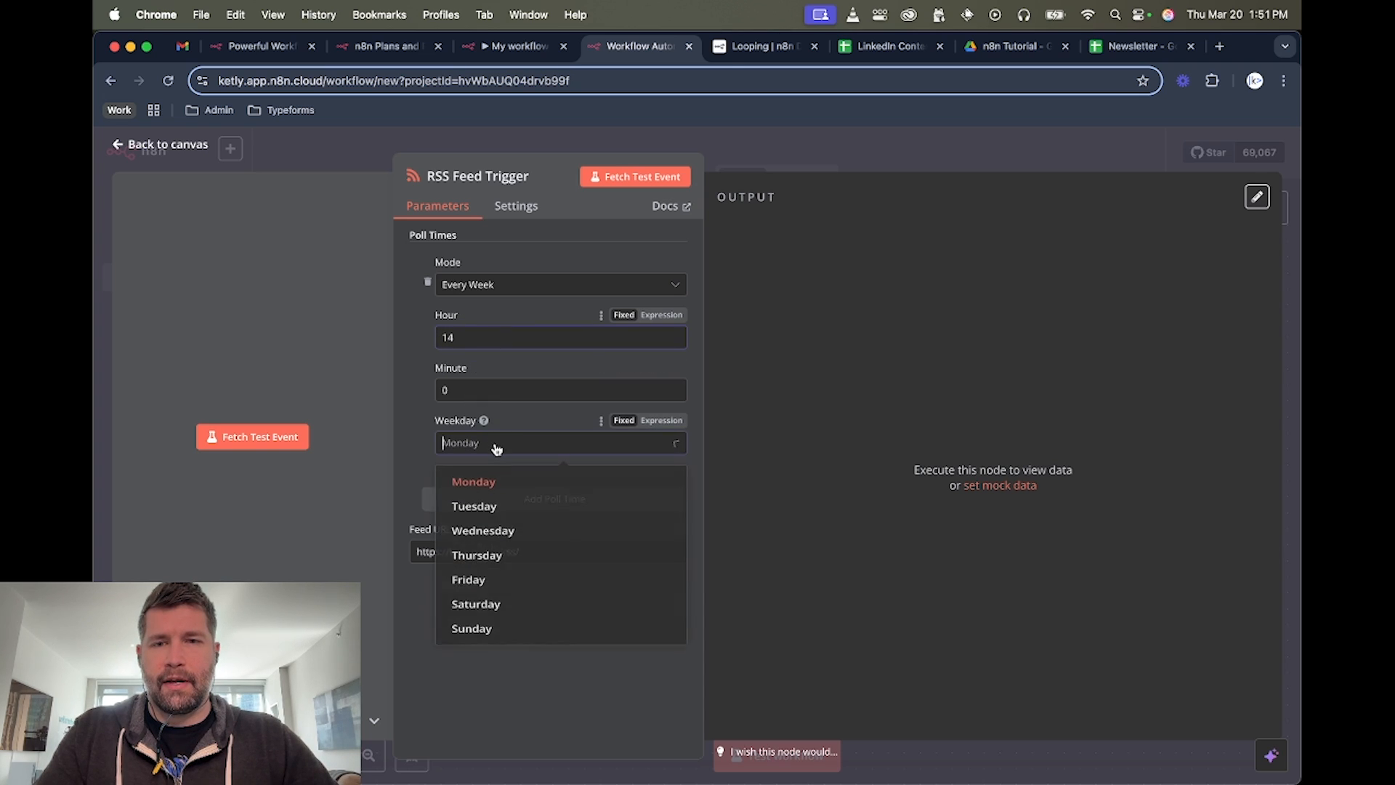
pyautogui.click(509, 593)
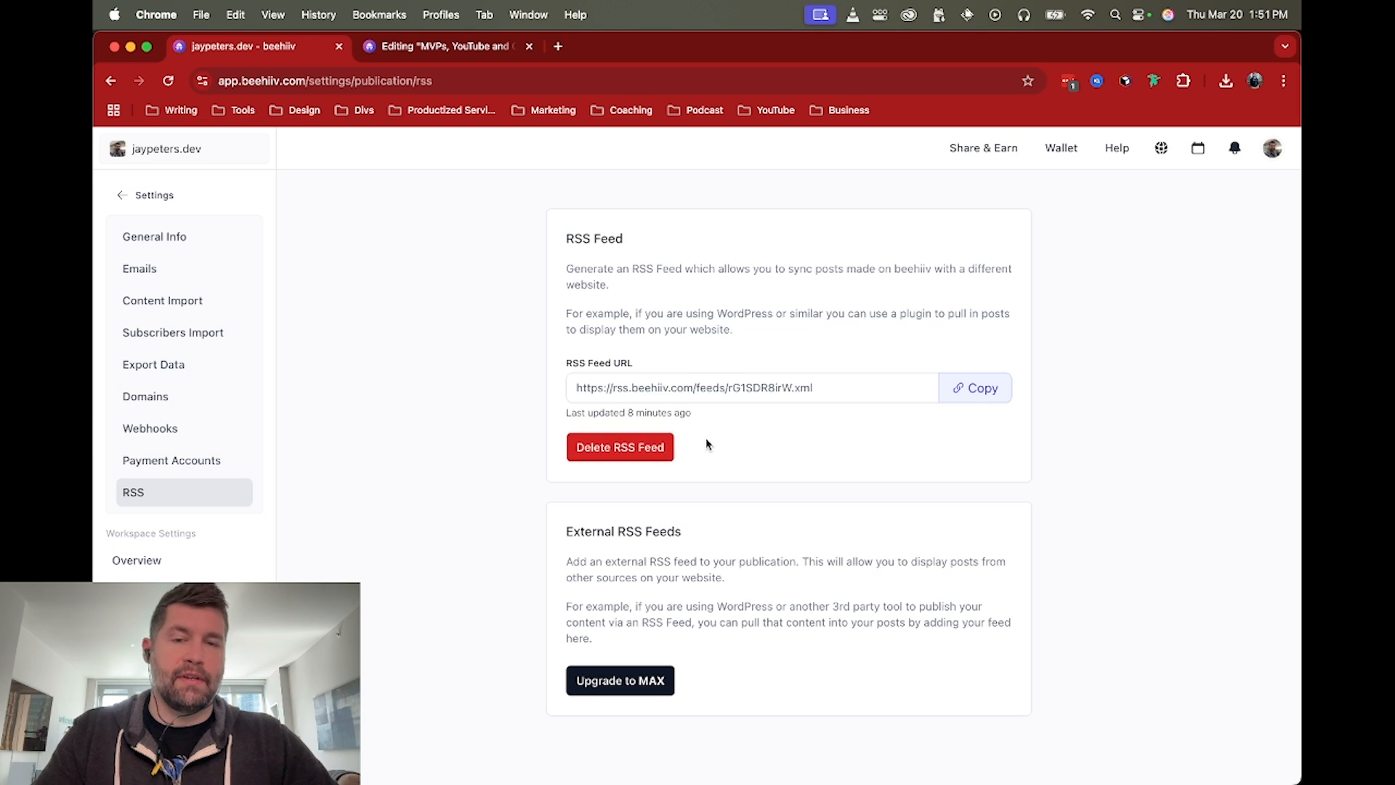
# In the beehiiv RSS settings, delete the existing RSS feed, generate a new one and copy its feed URL.
pyautogui.click(641, 450)
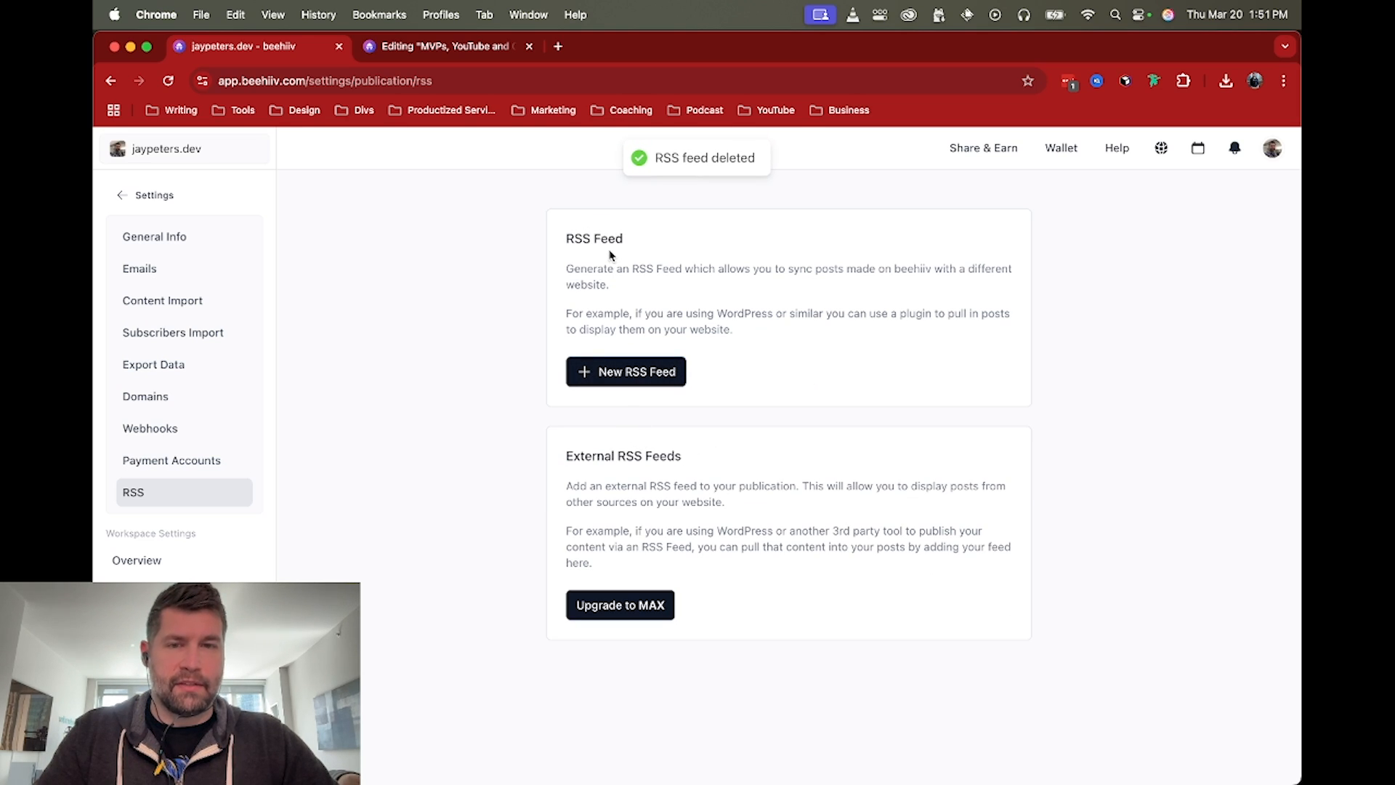
pyautogui.click(631, 373)
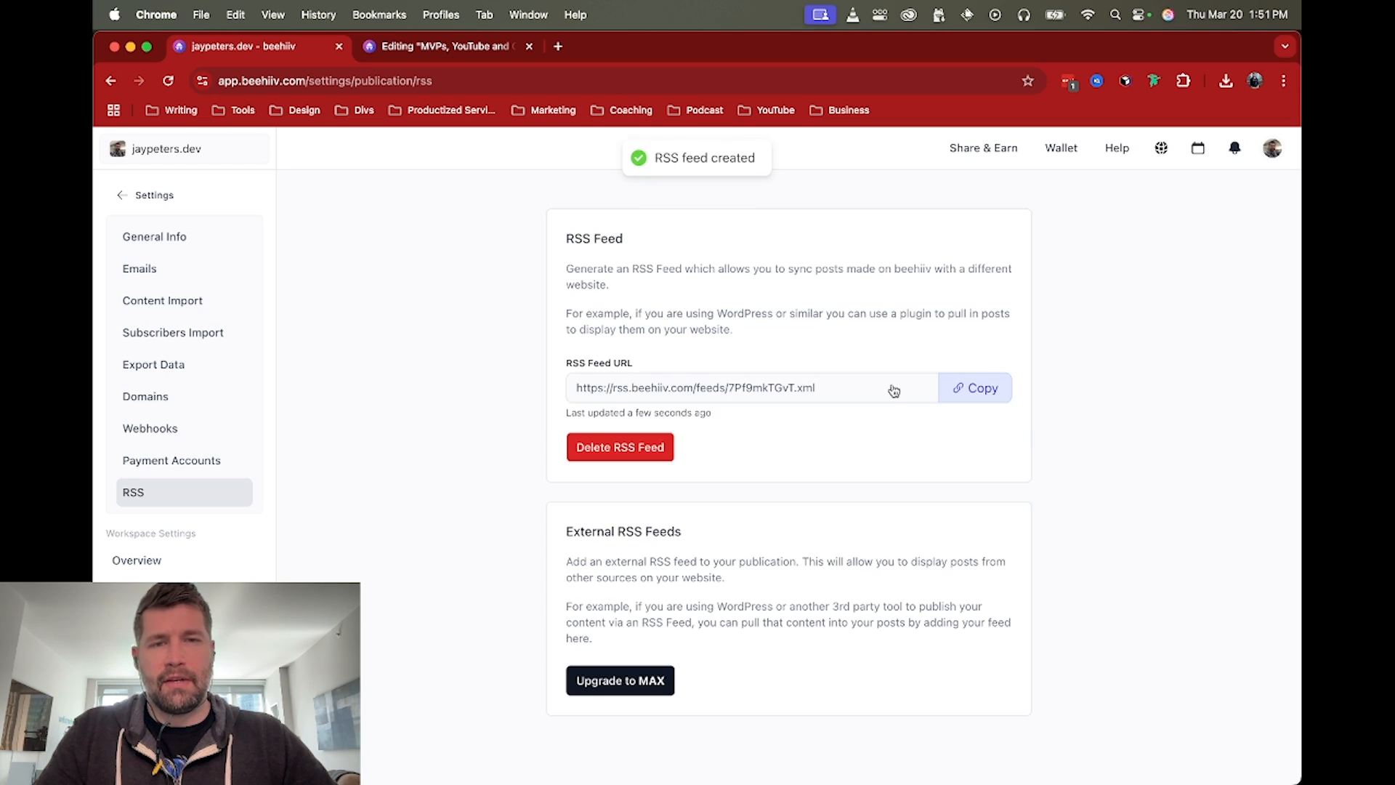
pyautogui.click(958, 396)
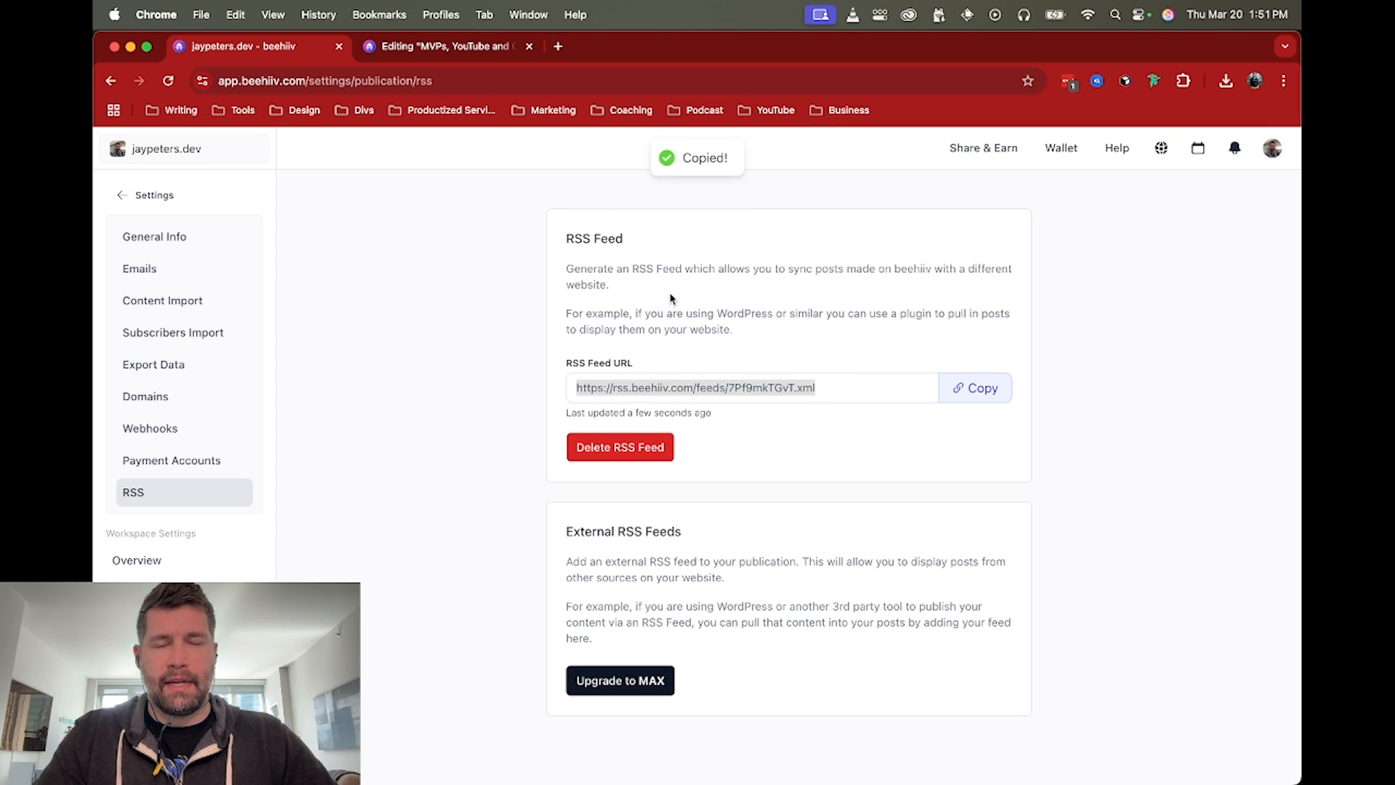
# Return to the n8n RSS Feed Trigger and replace its default feed URL with the copied beehiiv URL.
pyautogui.press('super+grave')
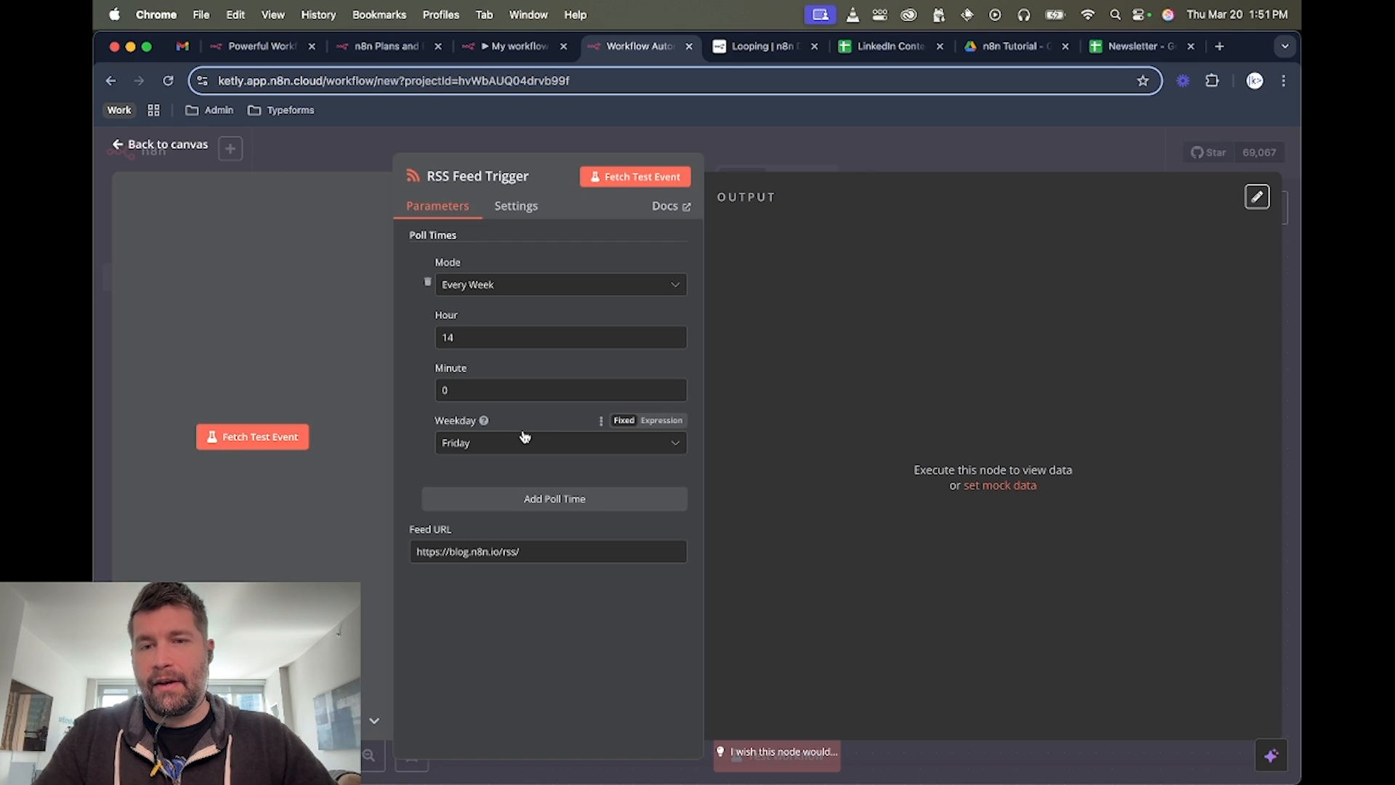
pyautogui.tripleClick(509, 553)
pyautogui.press('super+v')
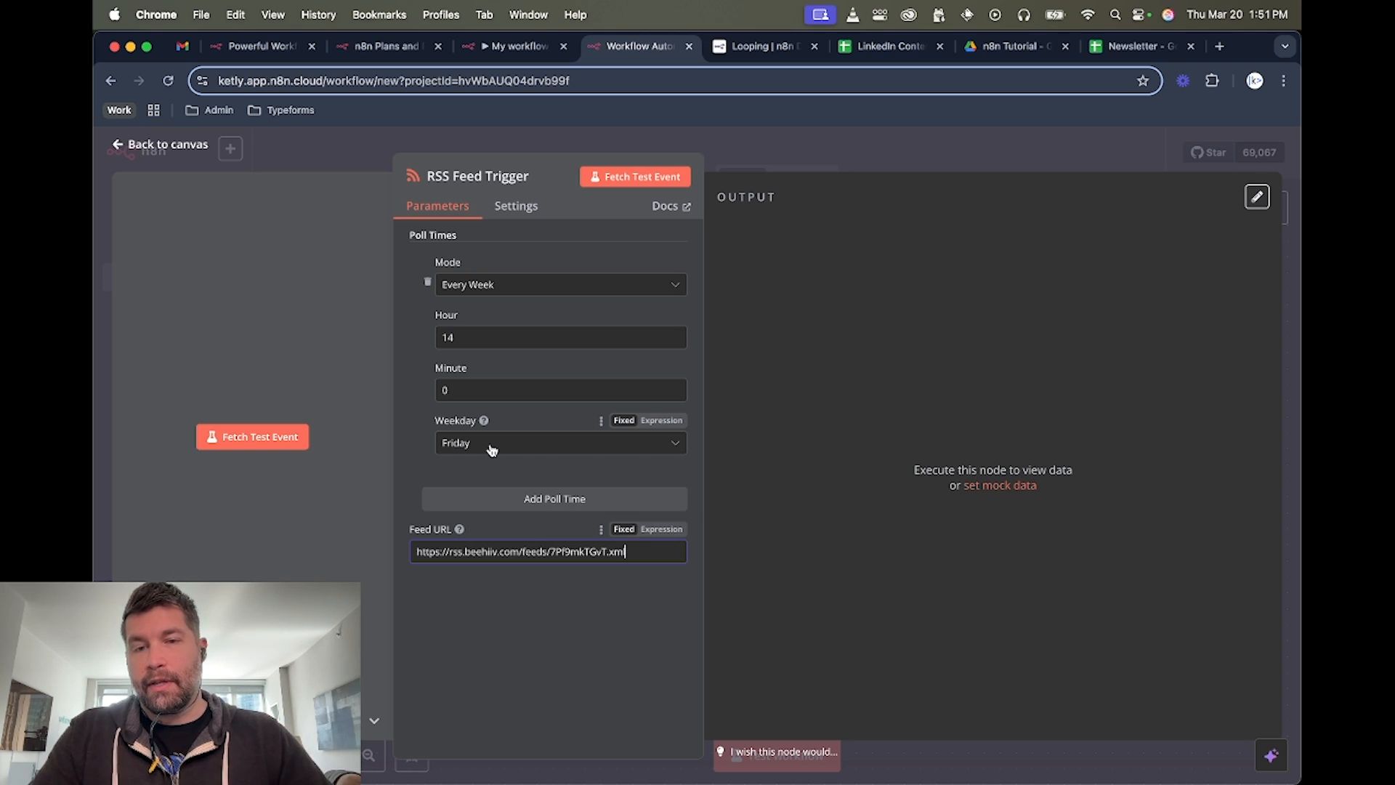
# Fetch a test event from the RSS feed and examine the encoded newsletter content in the output table.
pyautogui.click(631, 177)
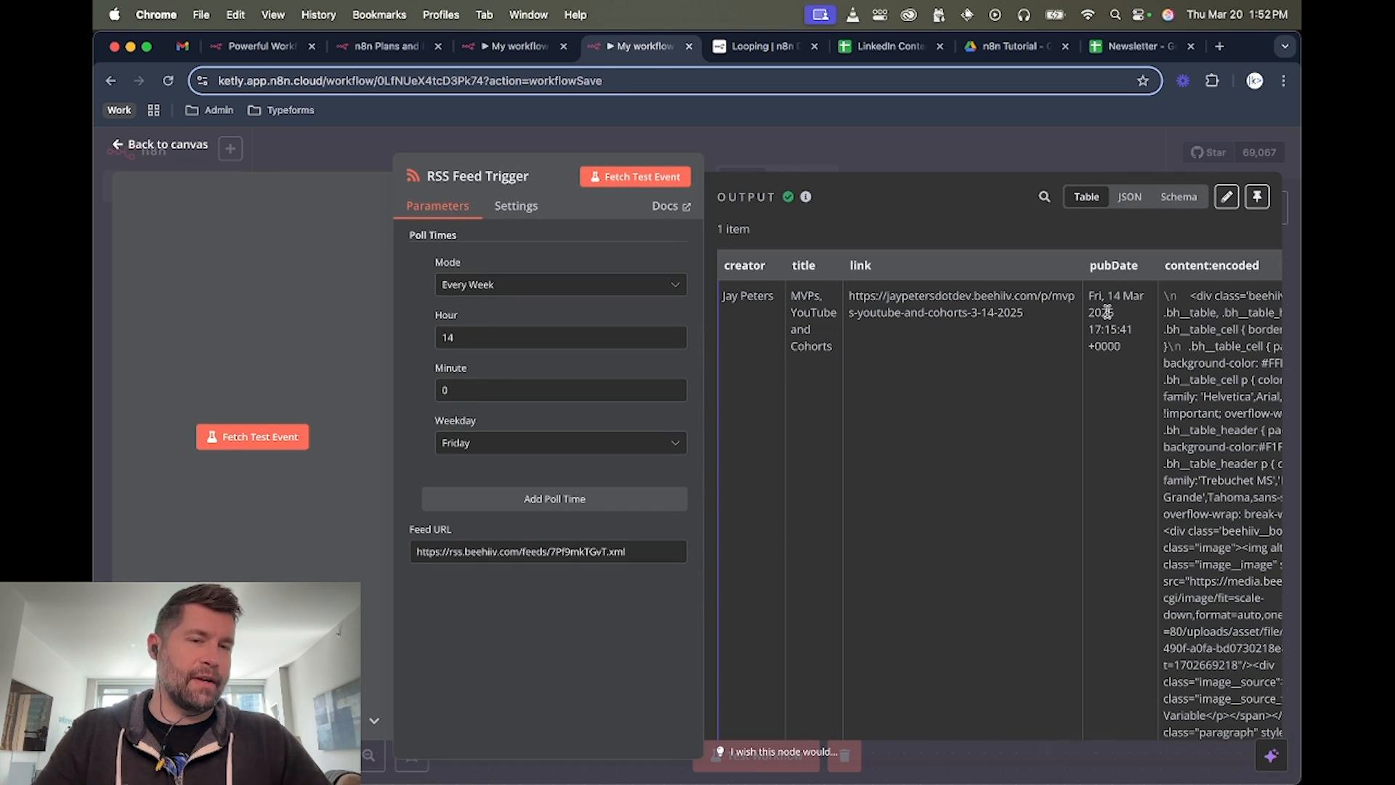
pyautogui.hscroll(7, 1118, 331)
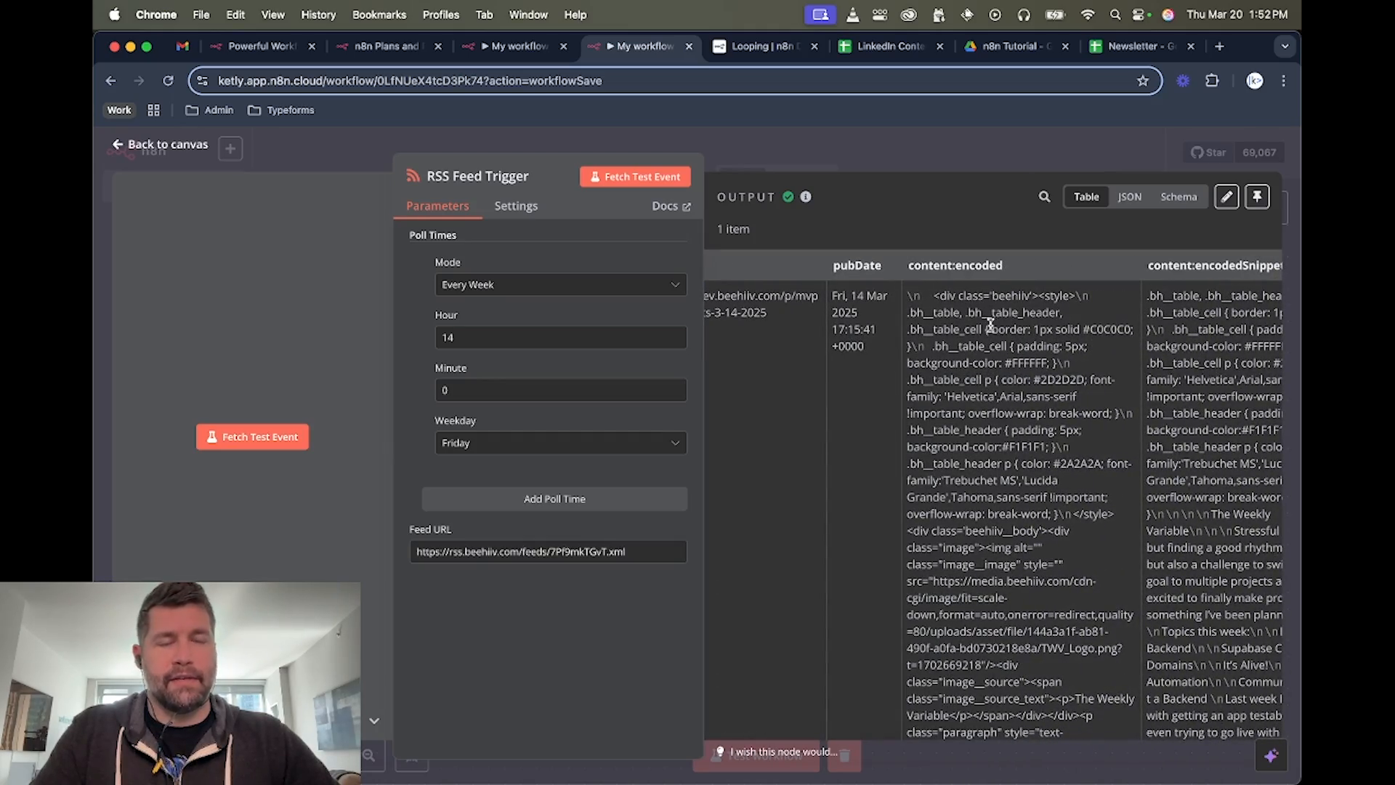
pyautogui.scroll(-10, 987, 311)
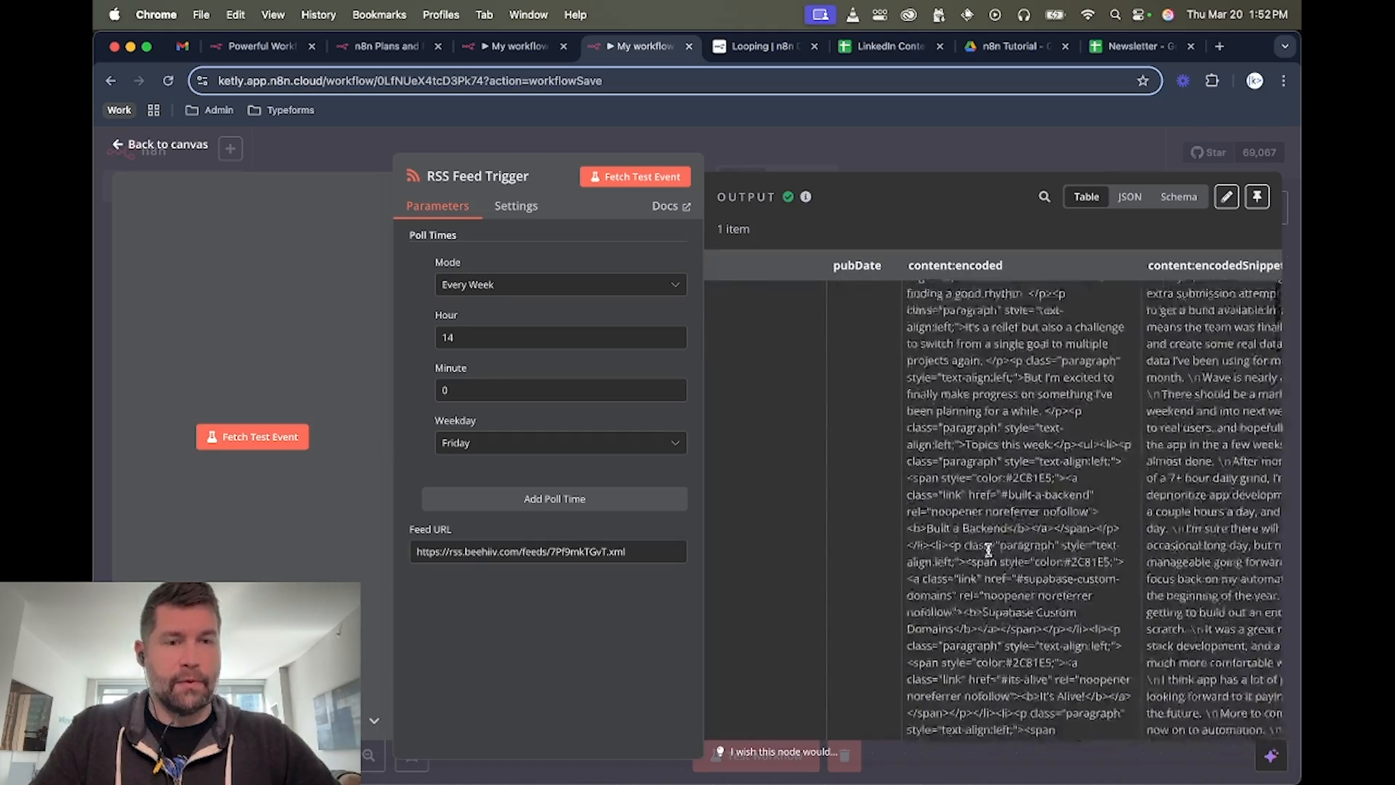
# Read through the rest of the fetched newsletter's encoded content and return to the workflow canvas.
pyautogui.scroll(-15, 988, 552)
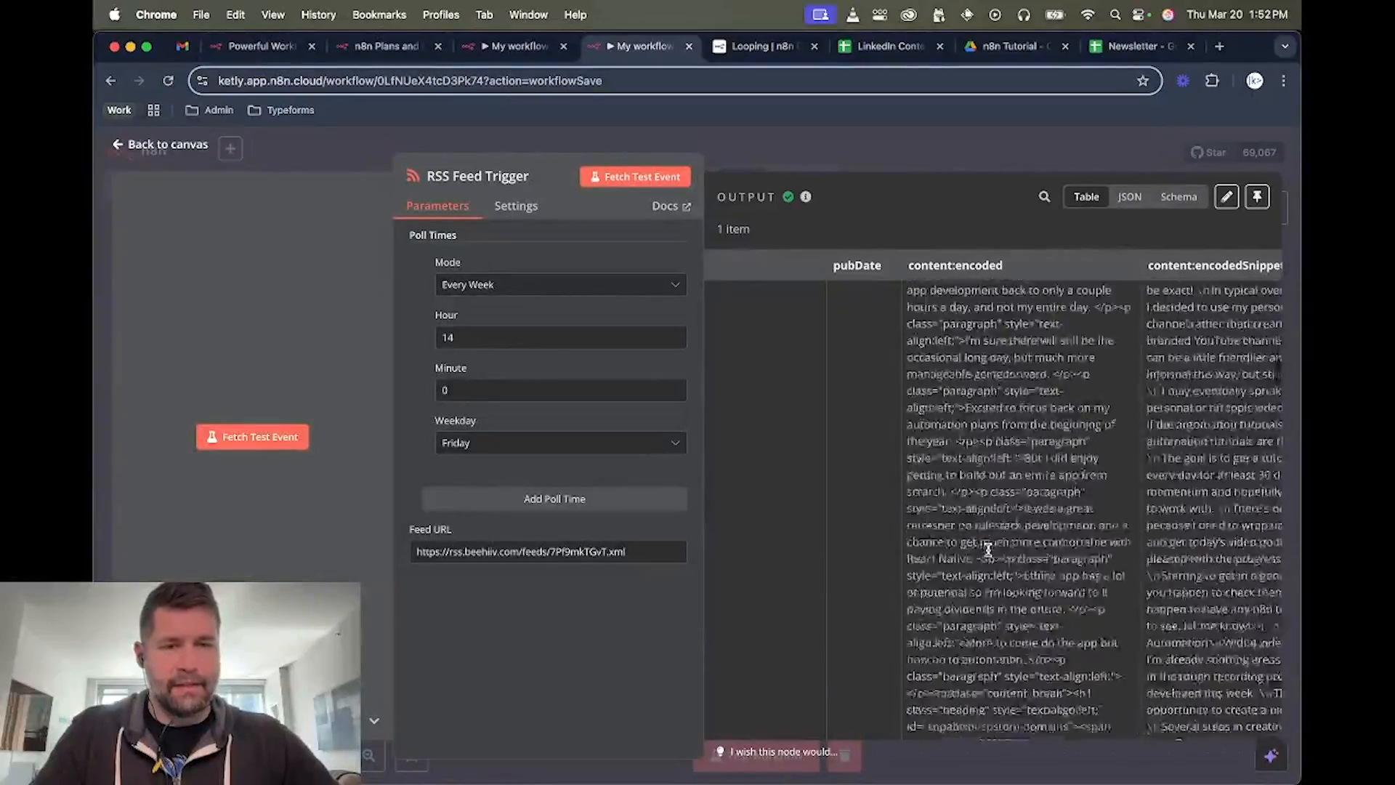
pyautogui.scroll(20, 988, 553)
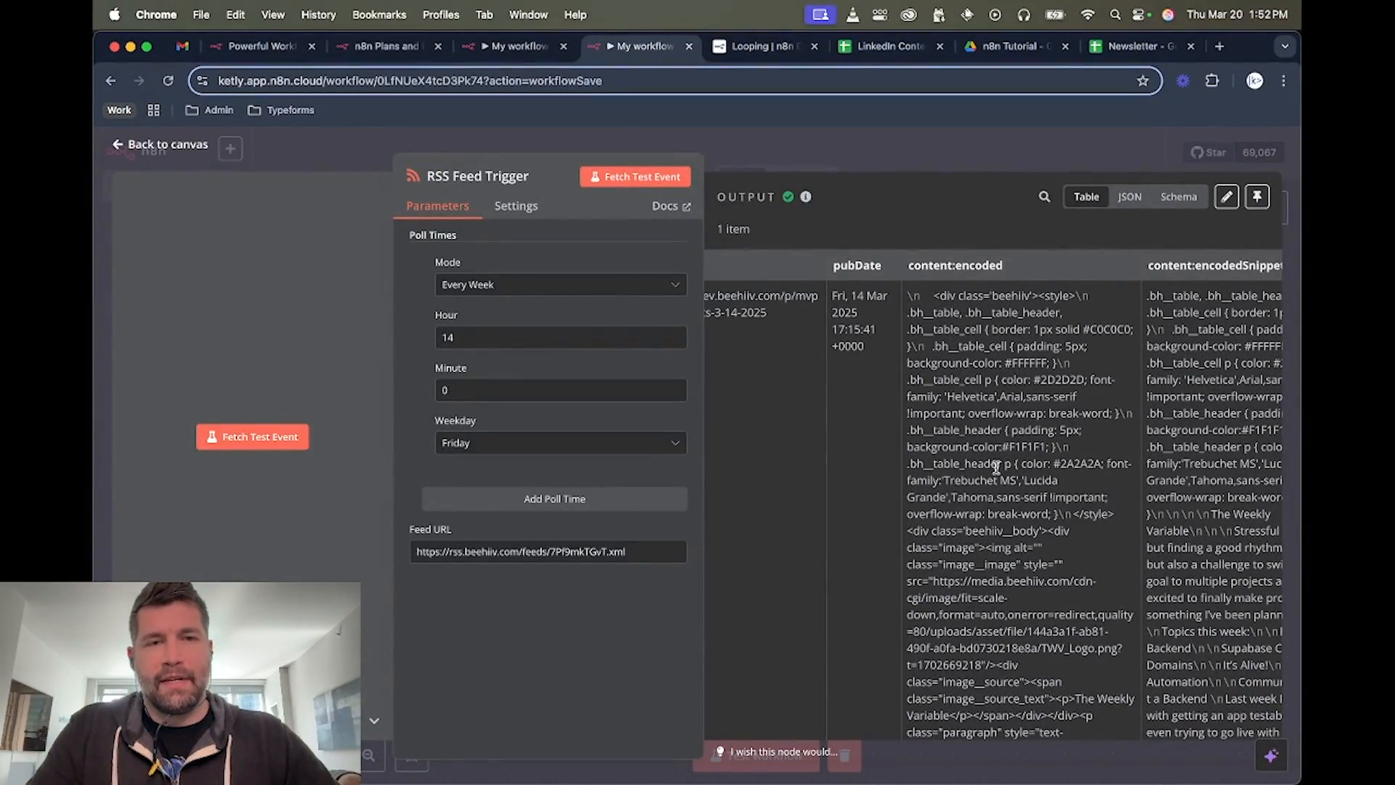
pyautogui.click(892, 151)
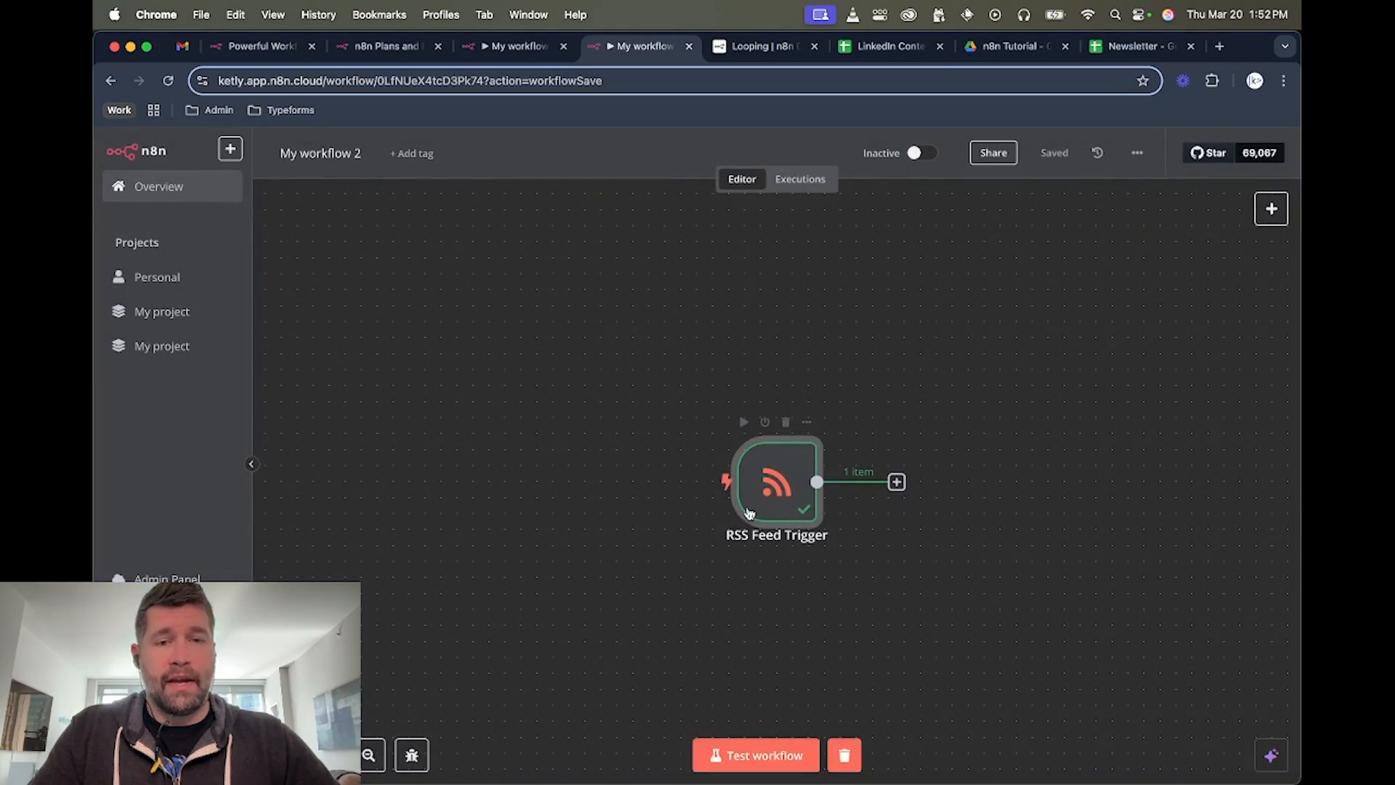
# Add an OpenAI node with the Message a model action after the RSS Feed Trigger.
pyautogui.hscroll(2, 761, 499)
pyautogui.hscroll(3, 761, 498)
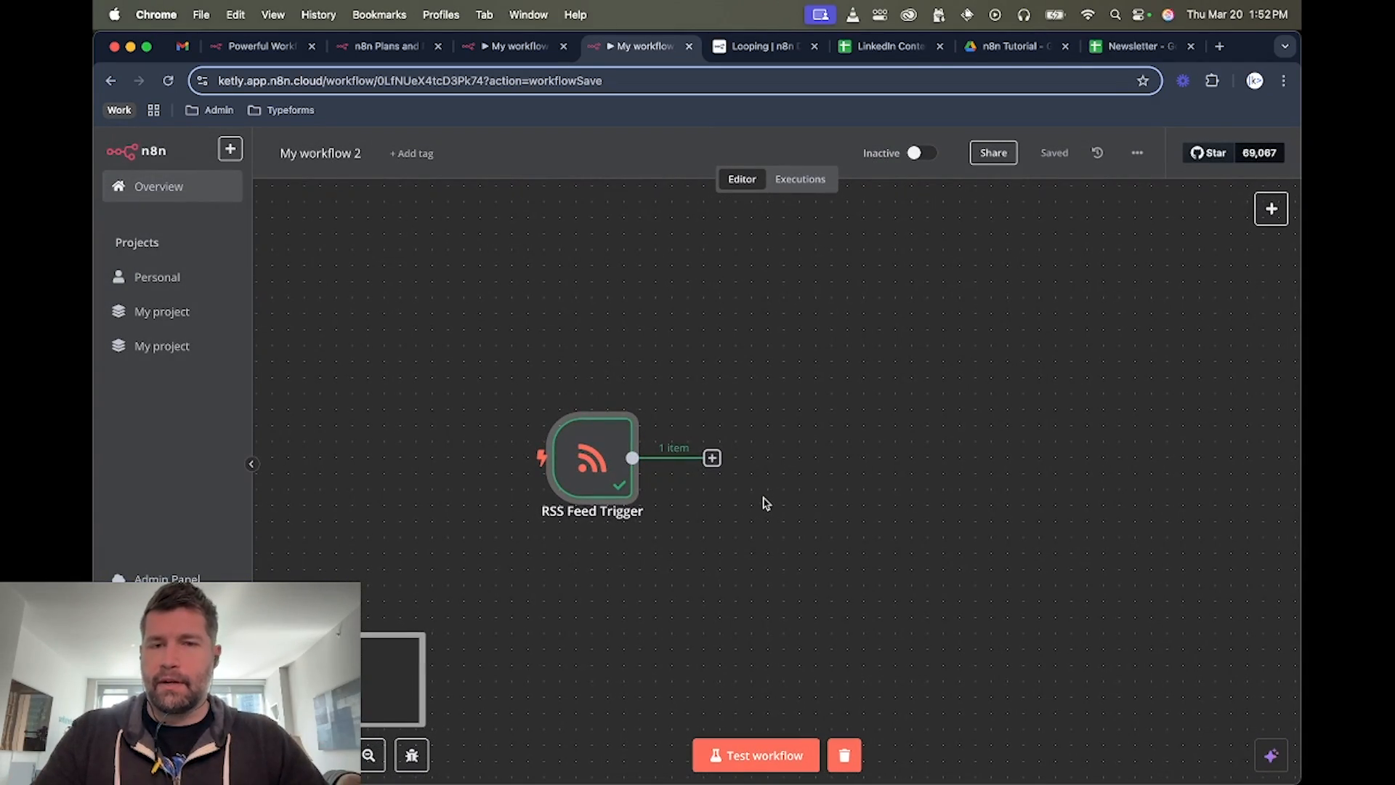
pyautogui.moveTo(561, 446)
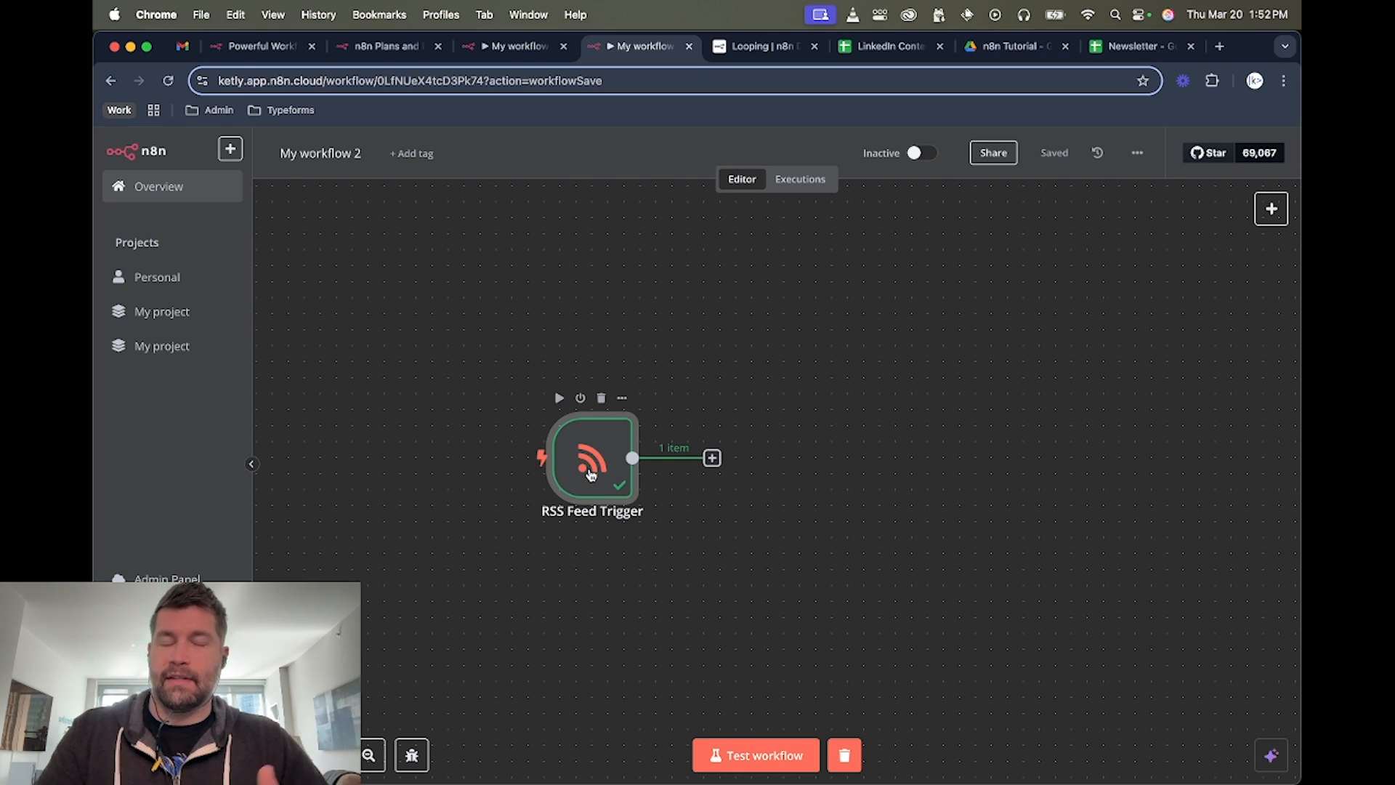
pyautogui.hscroll(3, 809, 489)
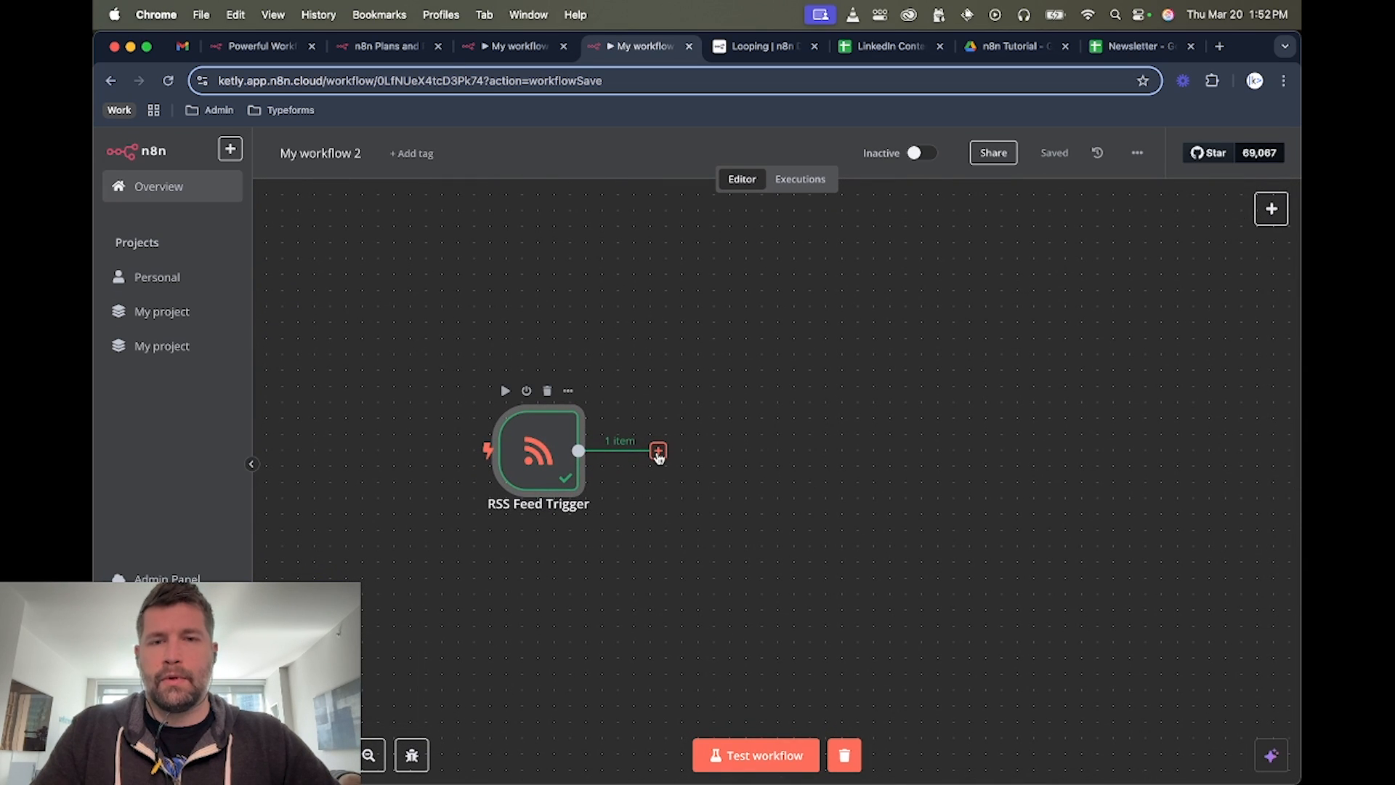
pyautogui.click(657, 452)
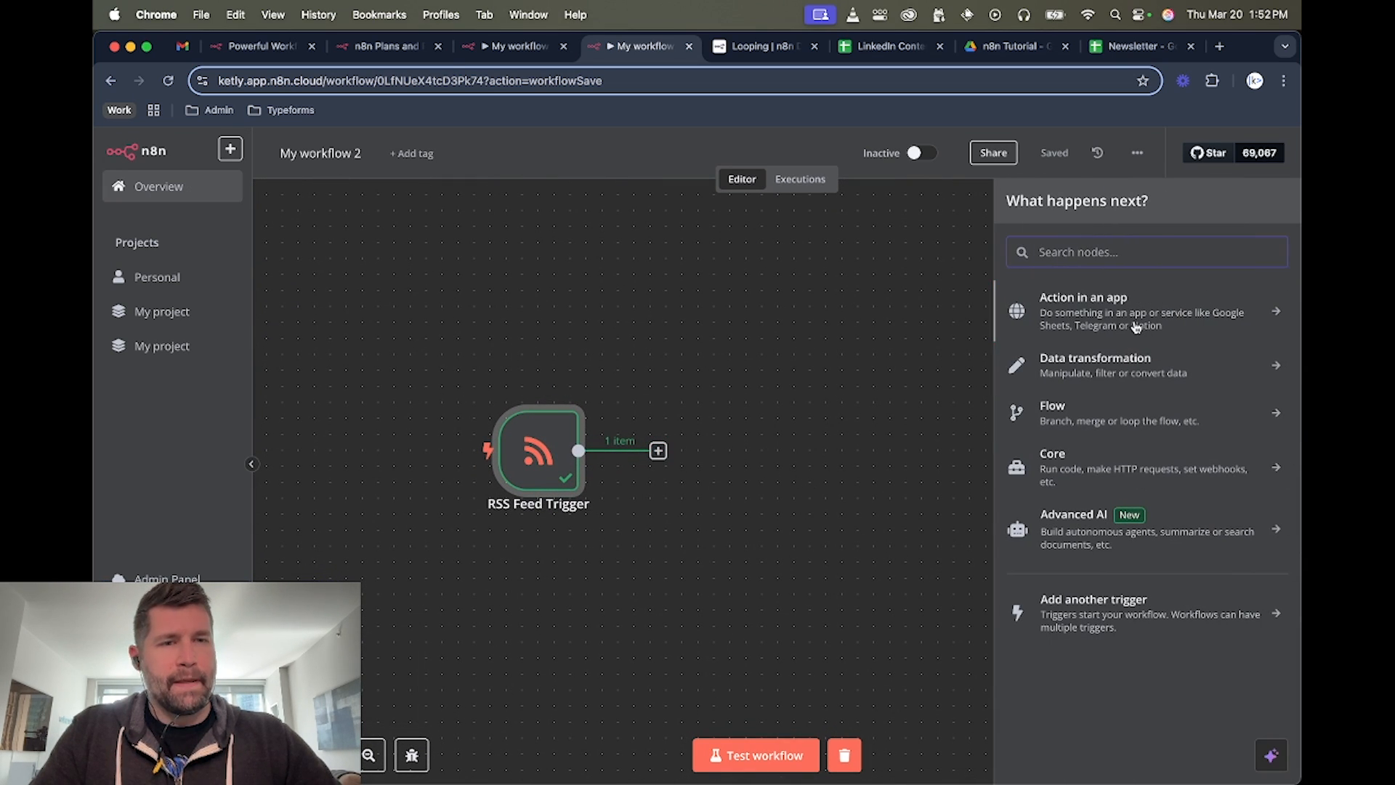
pyautogui.write('open')
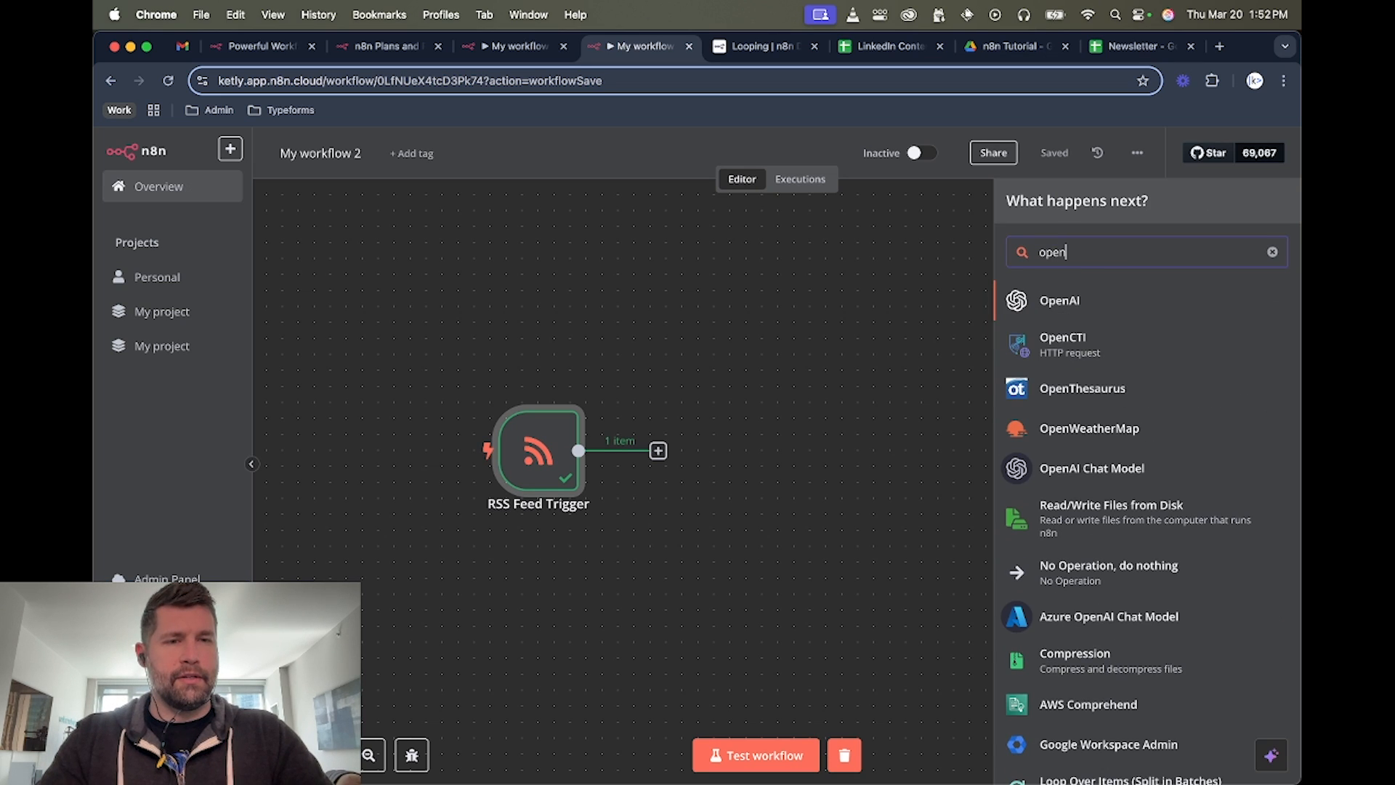
pyautogui.click(1062, 301)
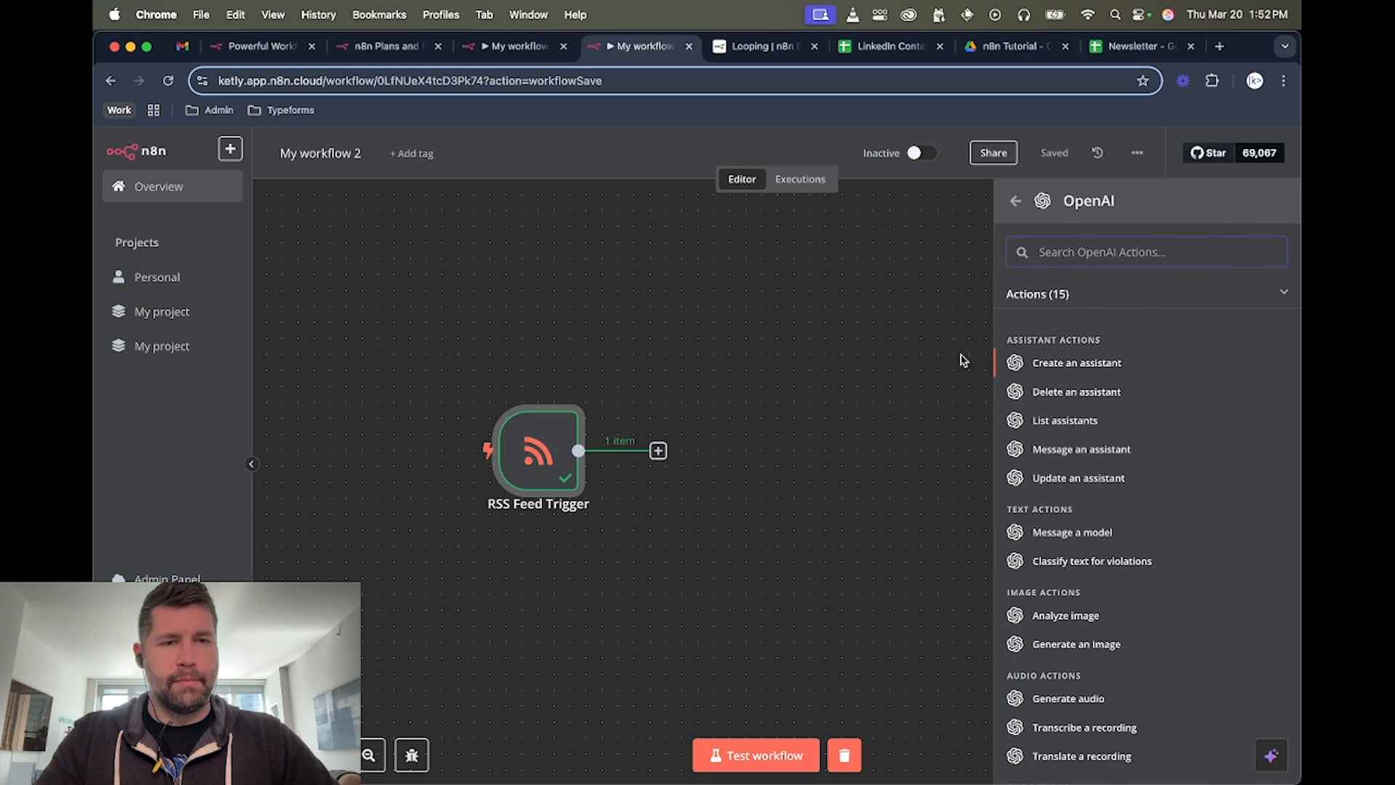
pyautogui.click(1072, 533)
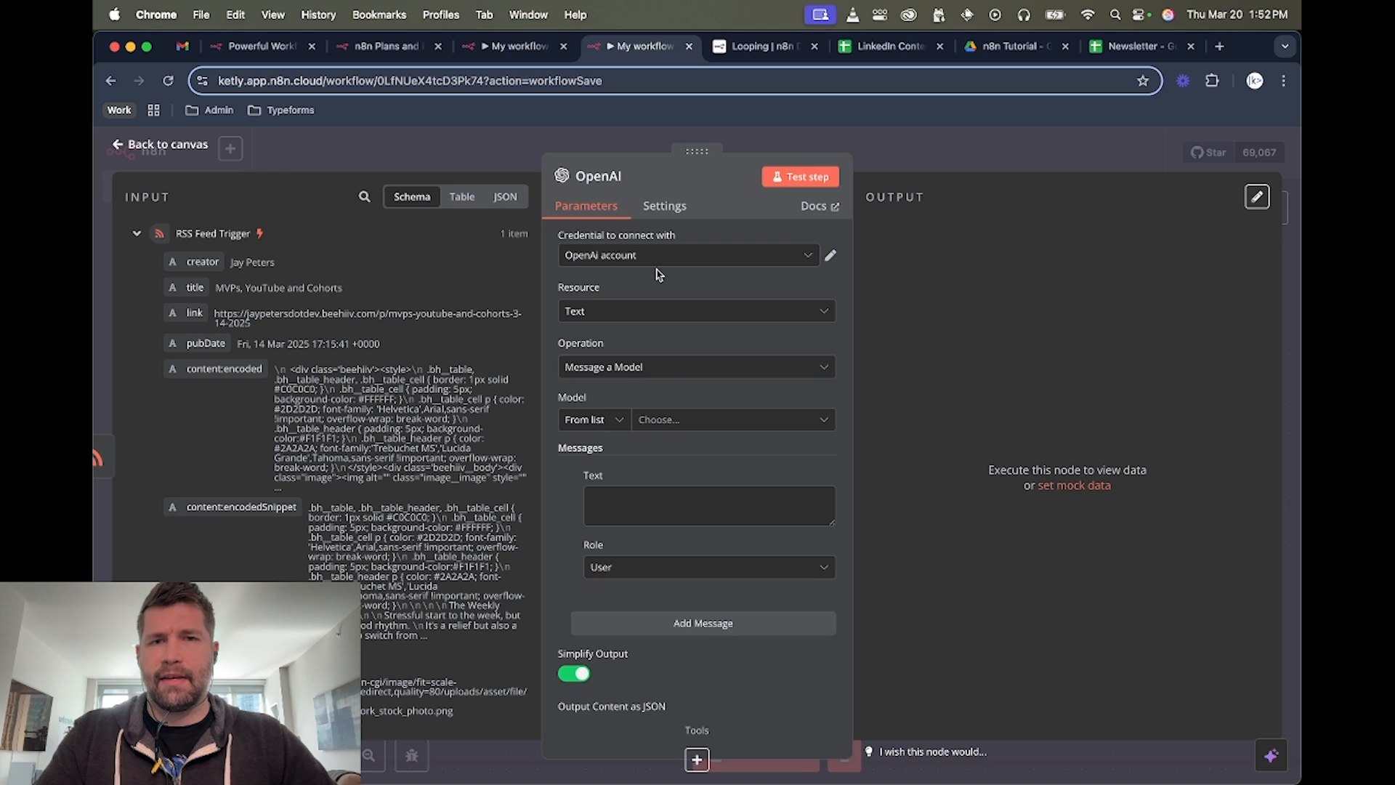
# View the form for creating a new OpenAI credential and close it without saving.
pyautogui.click(661, 256)
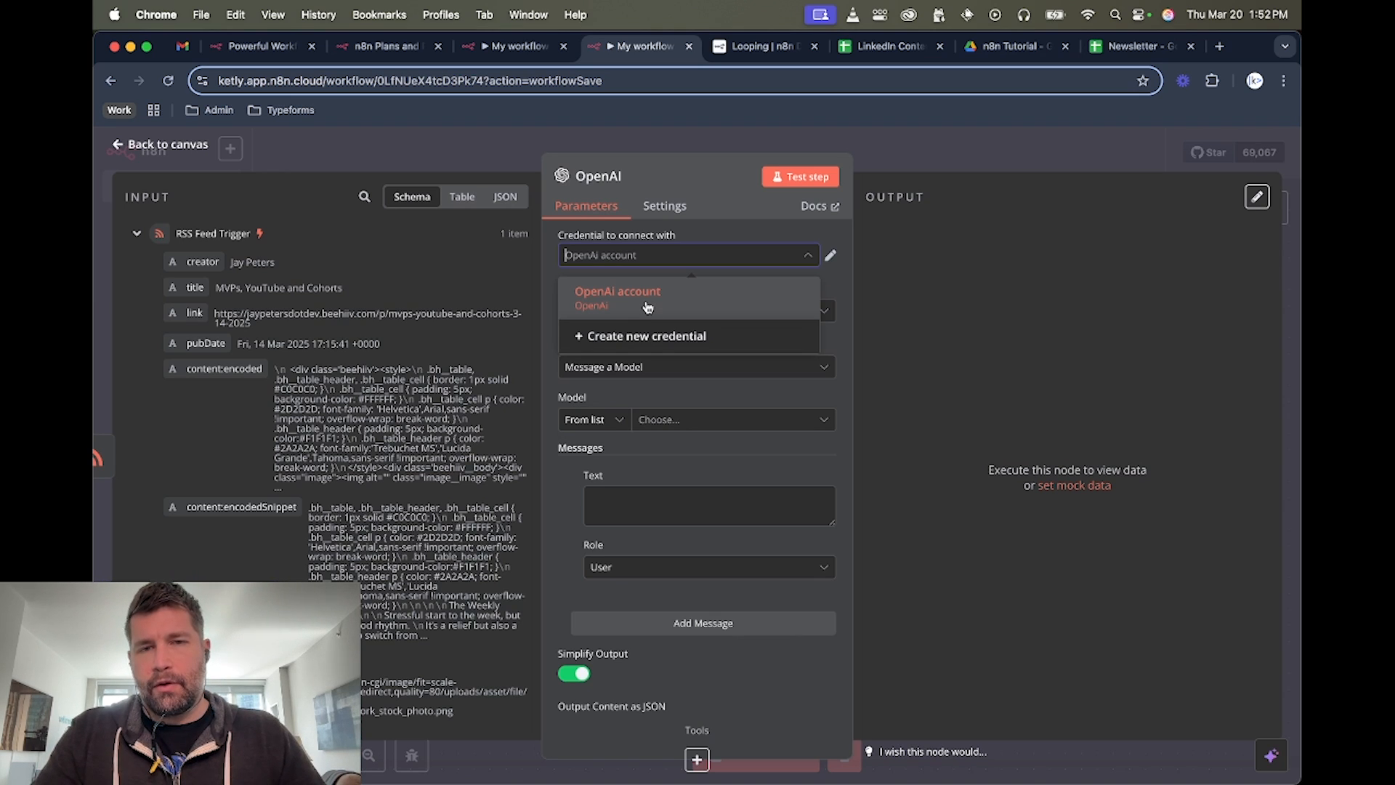
pyautogui.click(649, 336)
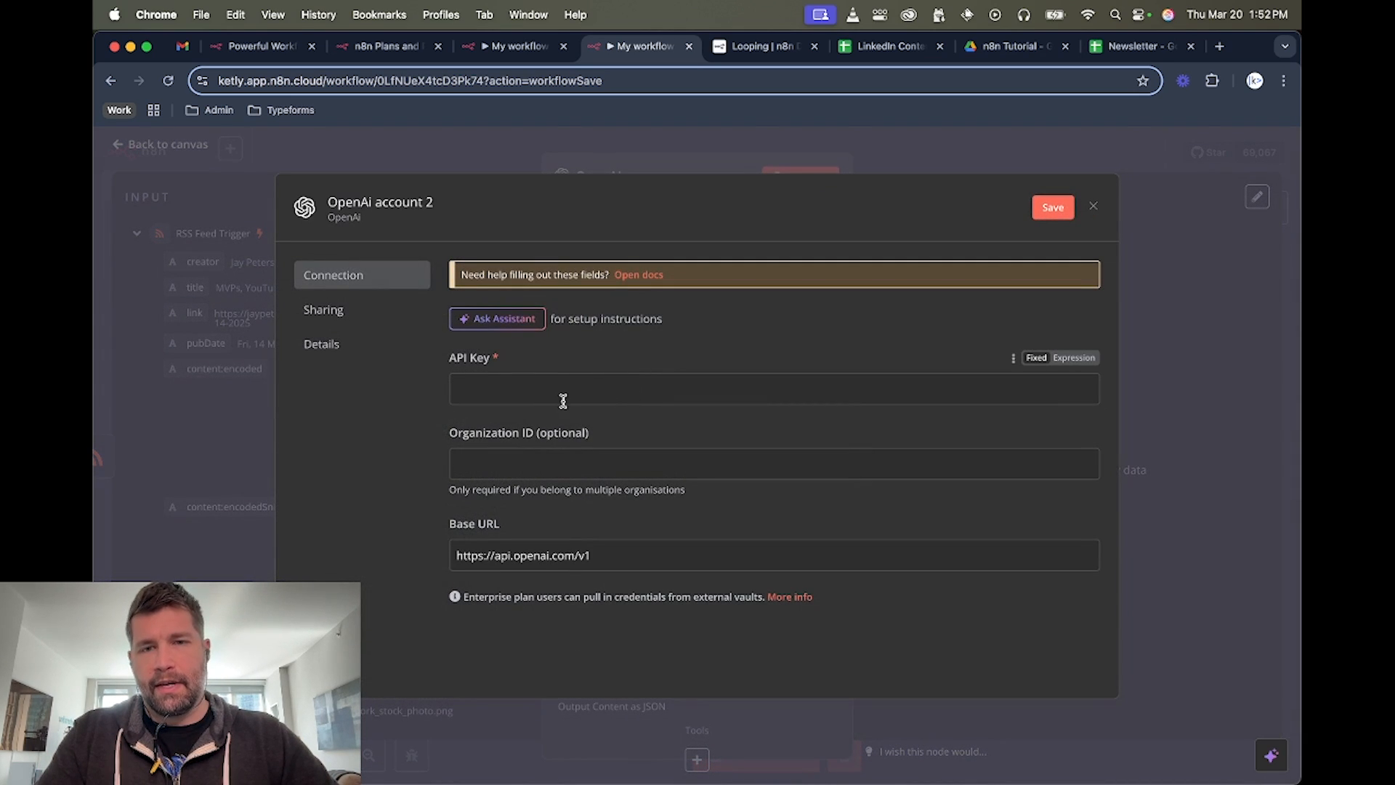
pyautogui.click(1095, 208)
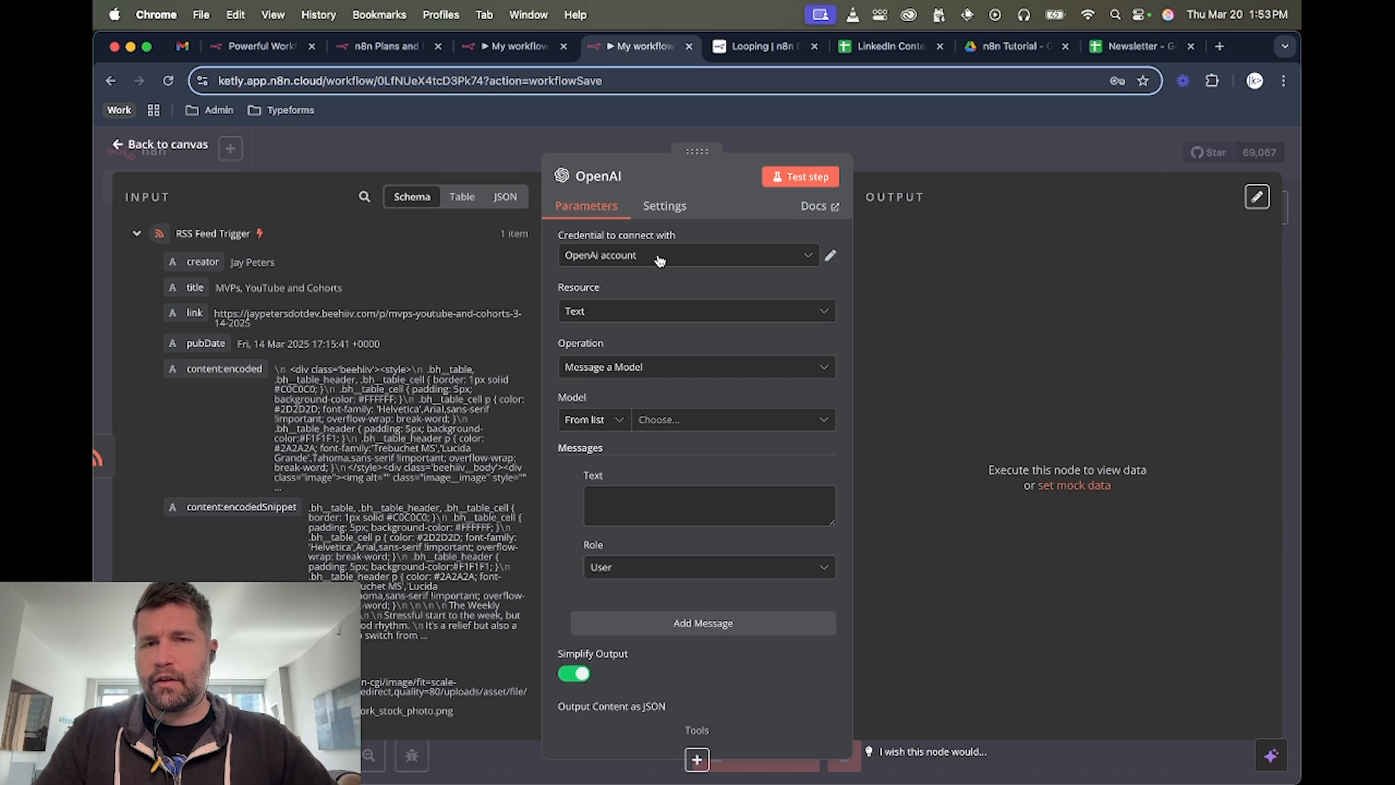
# Set the OpenAI node's model to GPT-4O.
pyautogui.scroll(-1, 651, 272)
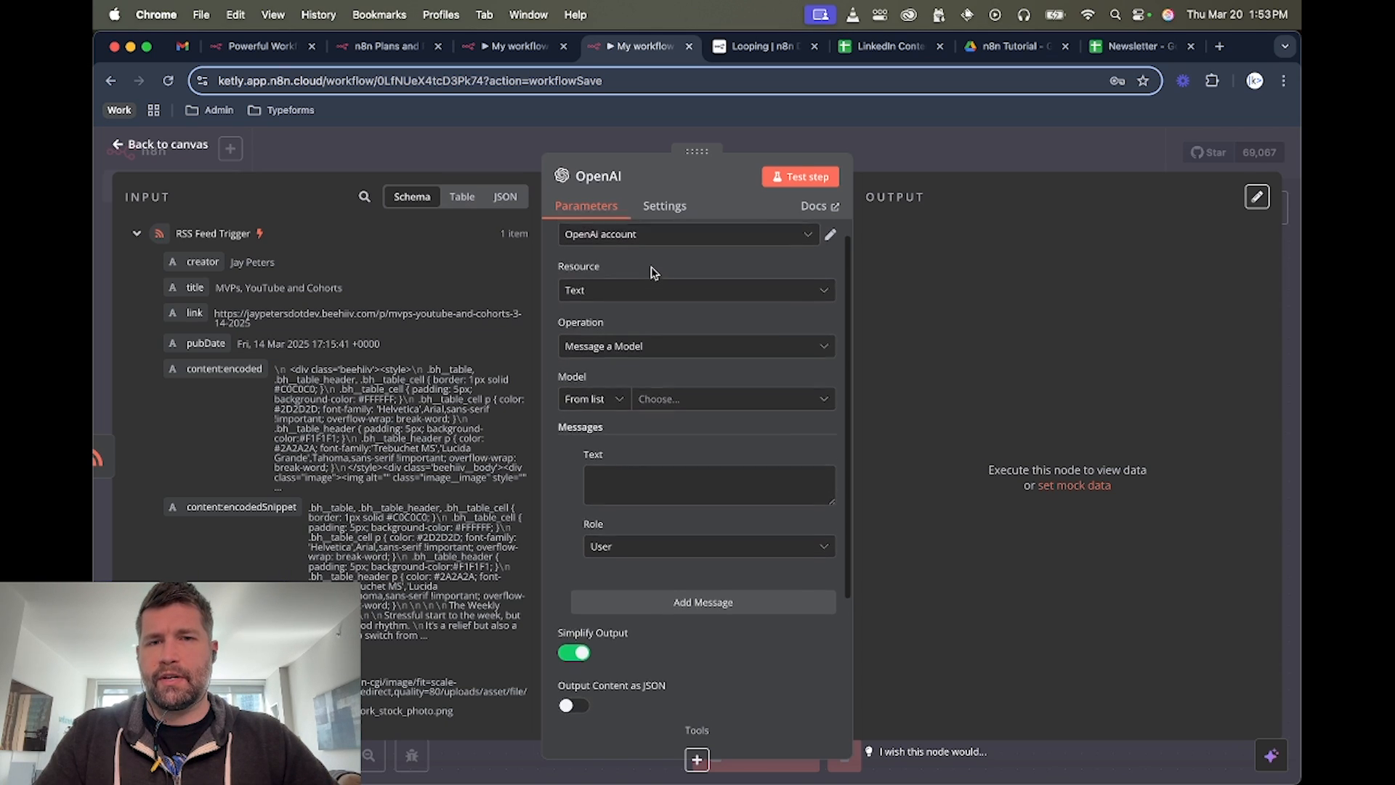
pyautogui.scroll(-1, 651, 272)
pyautogui.click(672, 389)
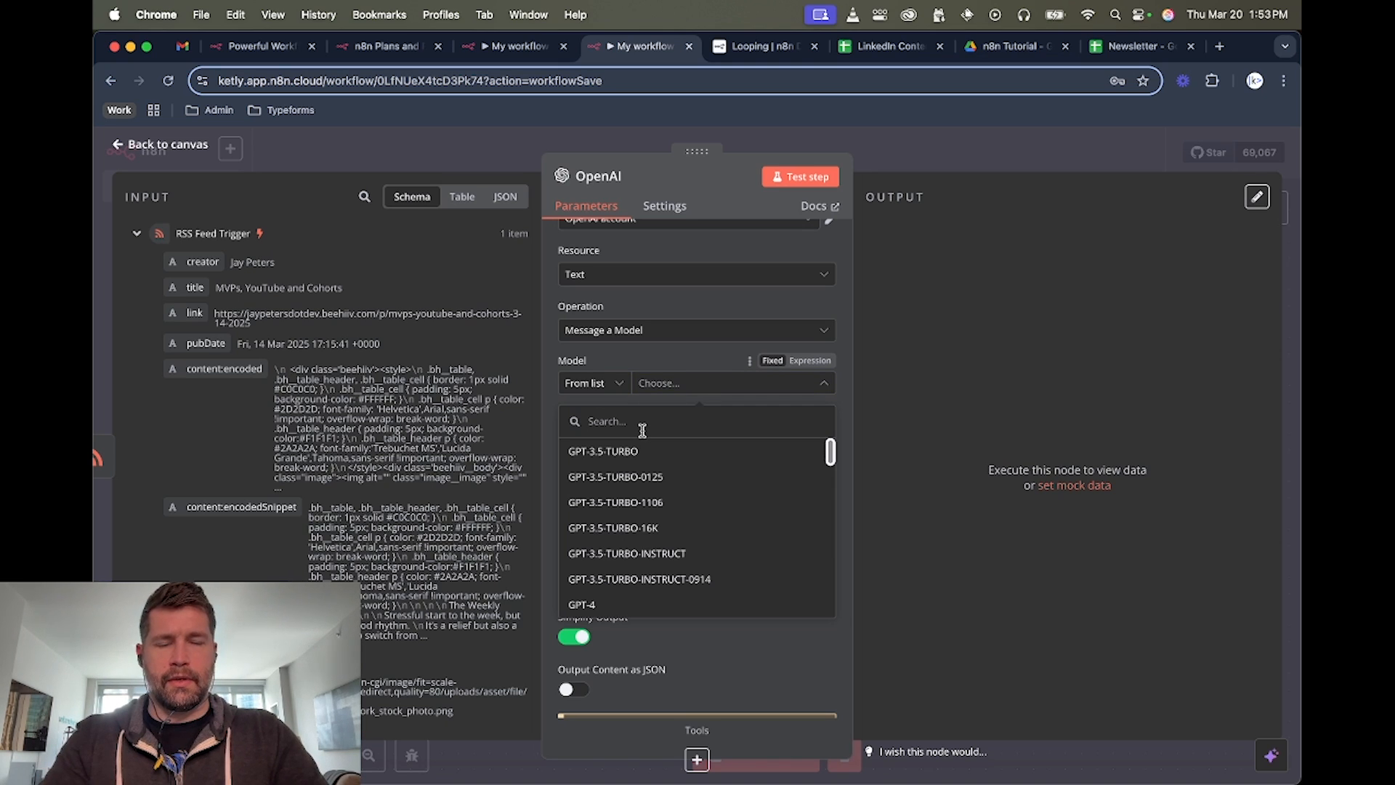
pyautogui.write('40')
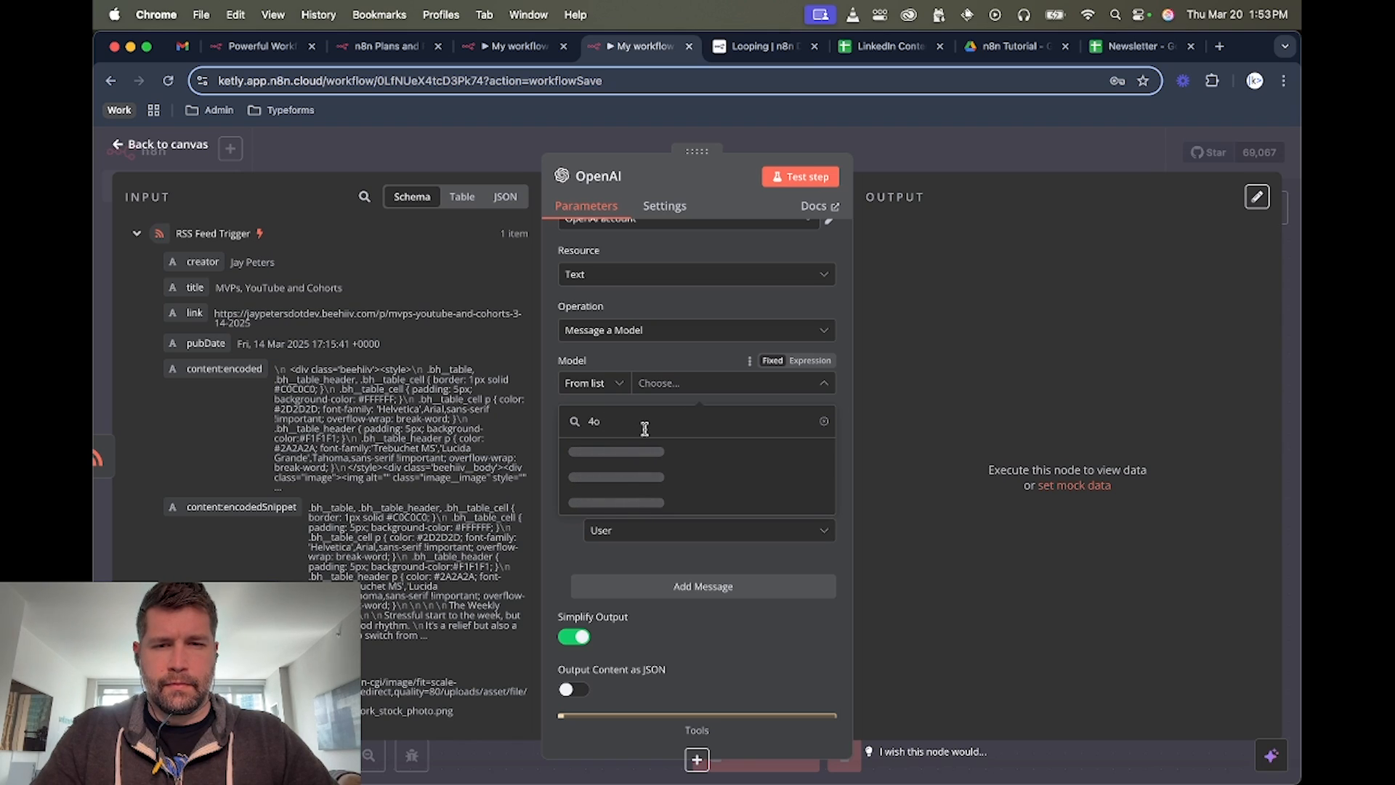
pyautogui.click(615, 453)
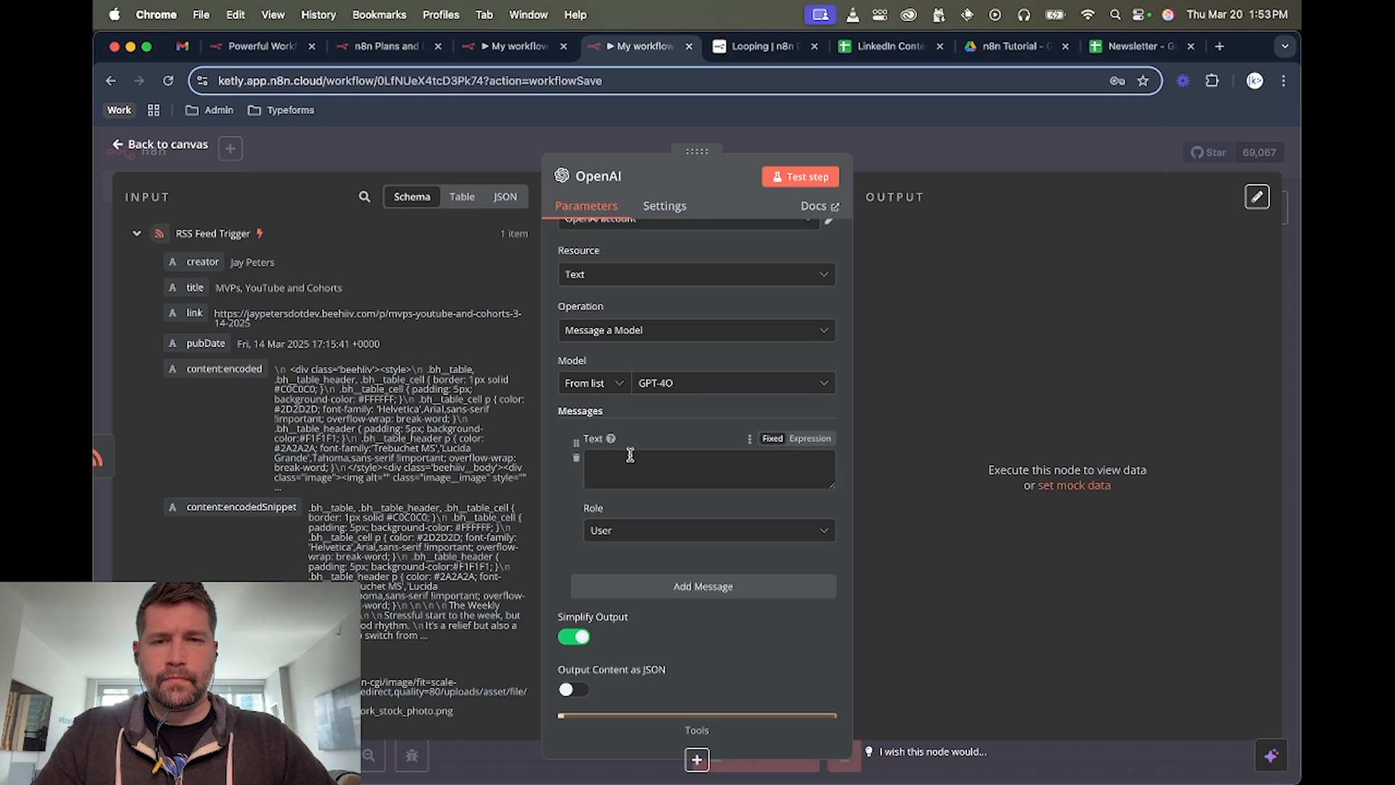
# Enter the message prompt "Given the newsletter content below, create 5 short, engaging and valuable social media posts for LinkedIn. Do not use hashtags.".
pyautogui.click(629, 461)
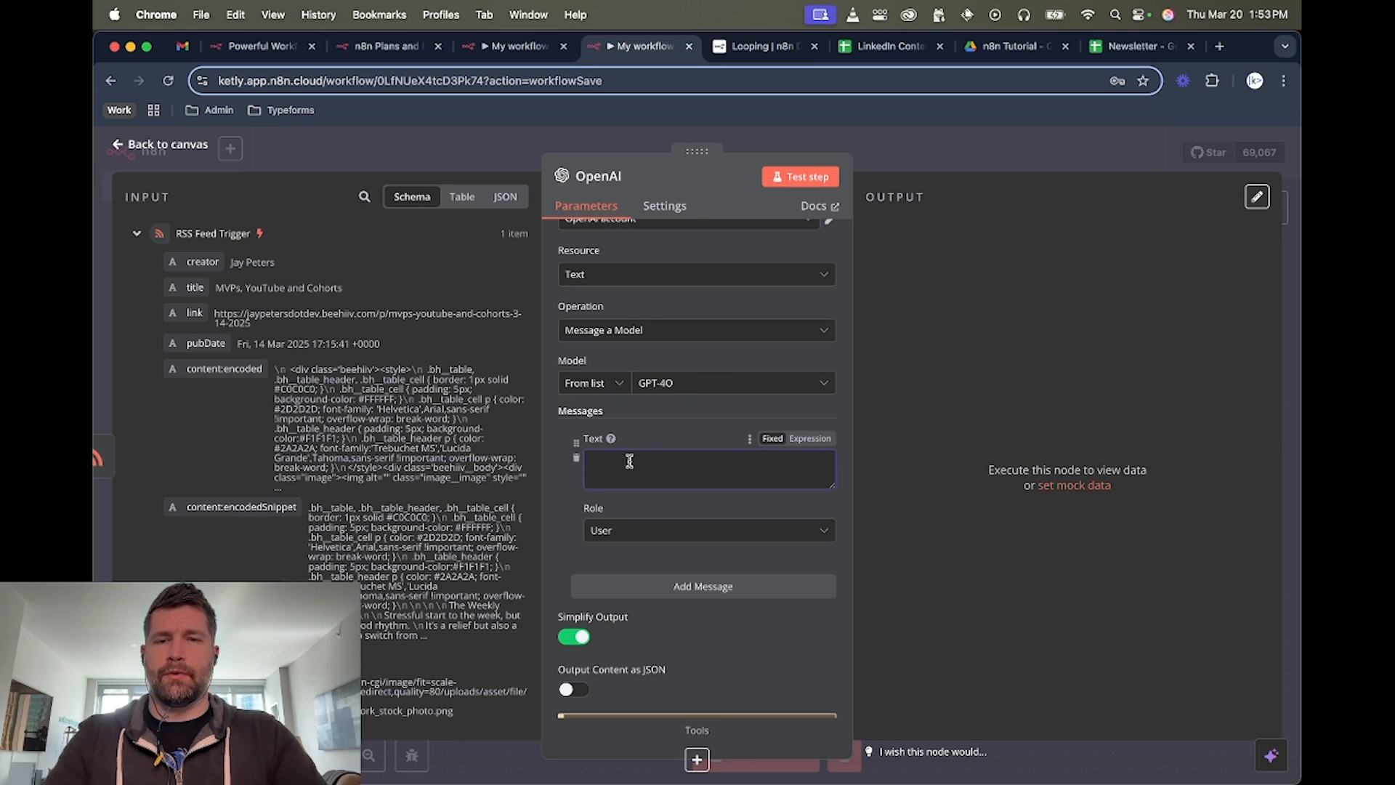
pyautogui.write('Given the new')
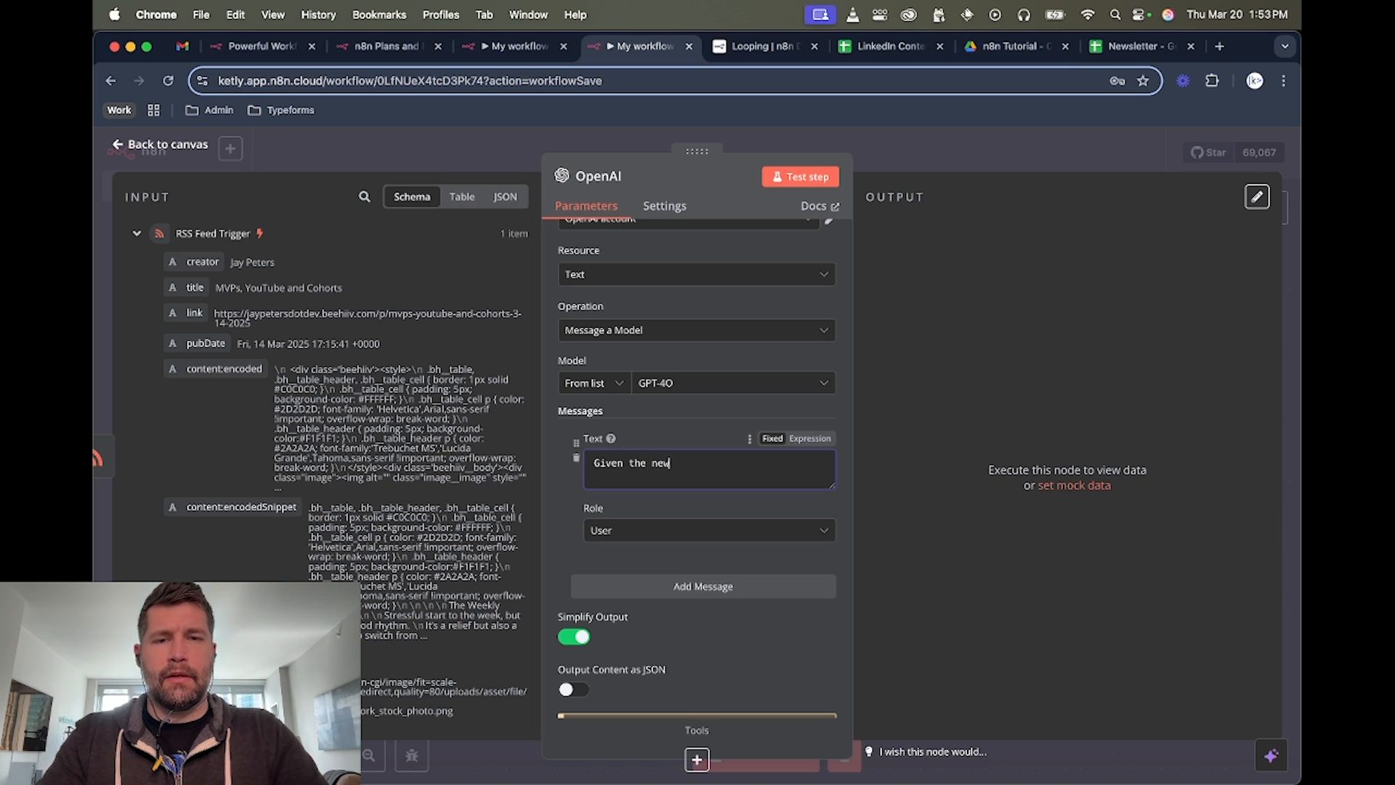
pyautogui.write('sletter content ')
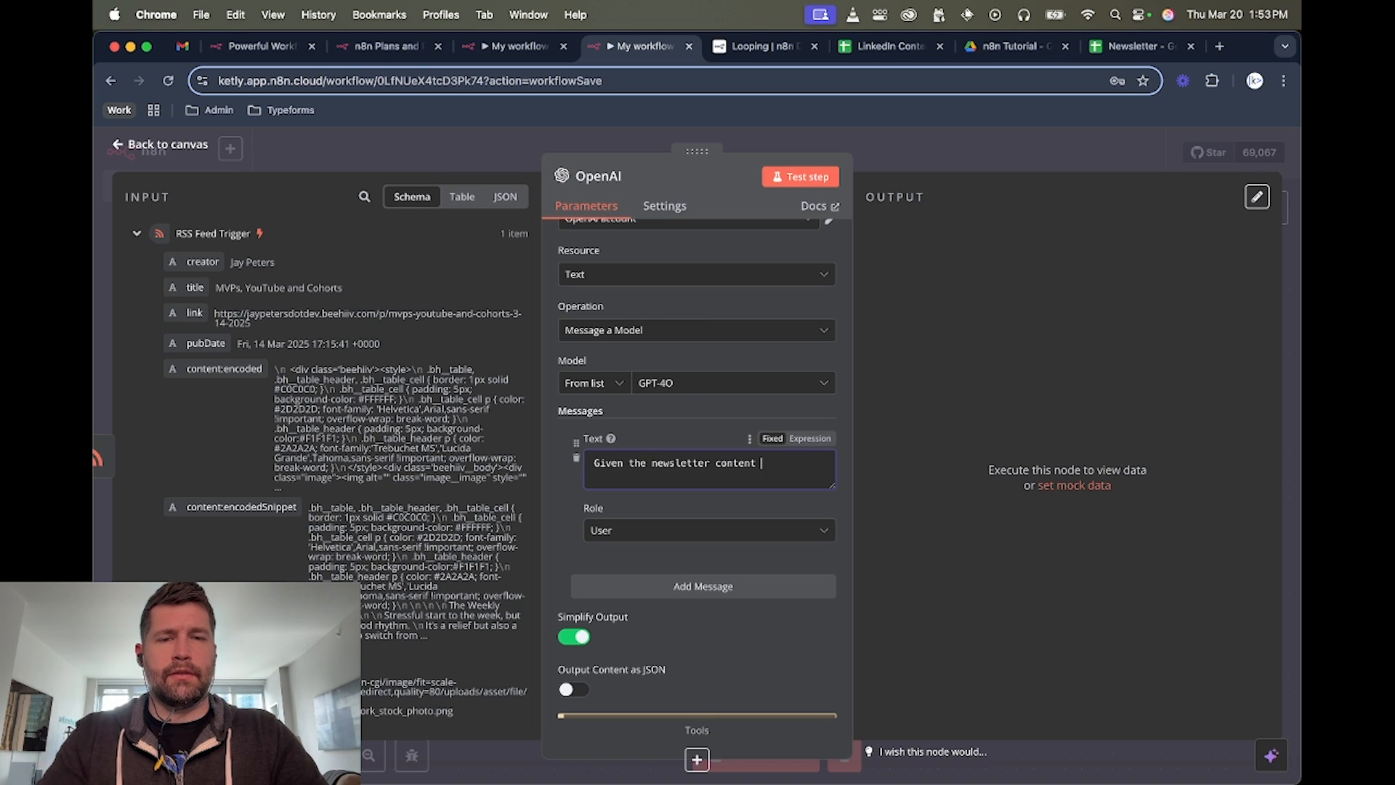
pyautogui.write('below')
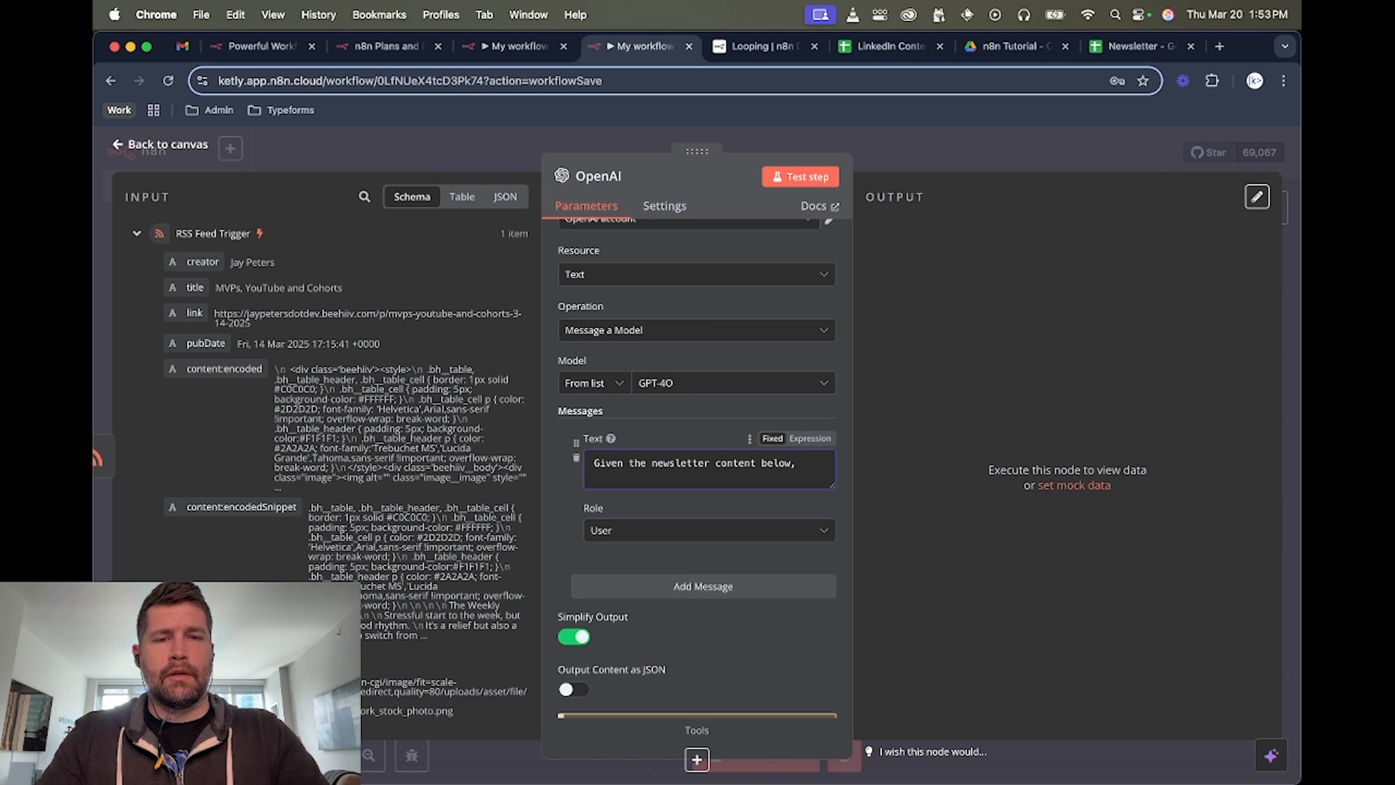
pyautogui.write(', create 5')
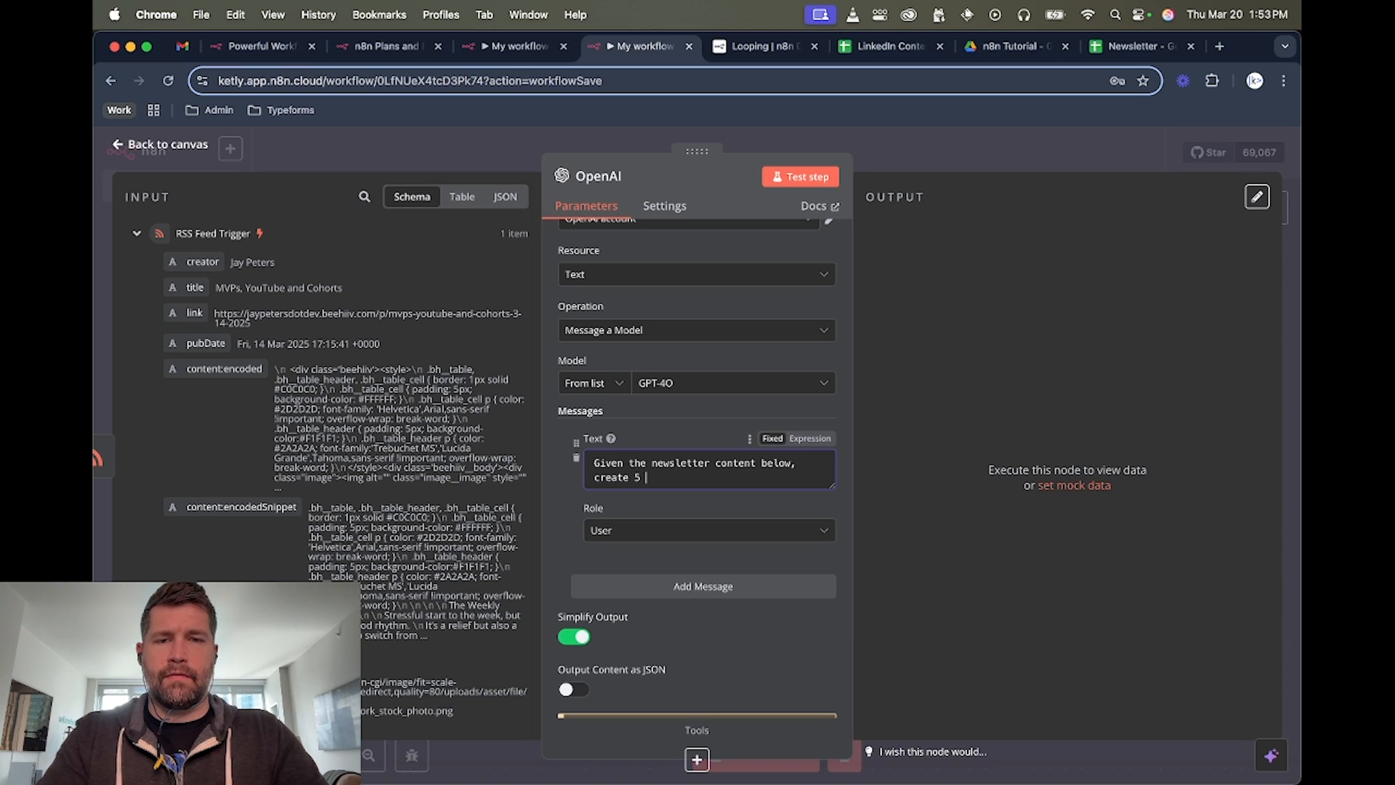
pyautogui.write(' short, e')
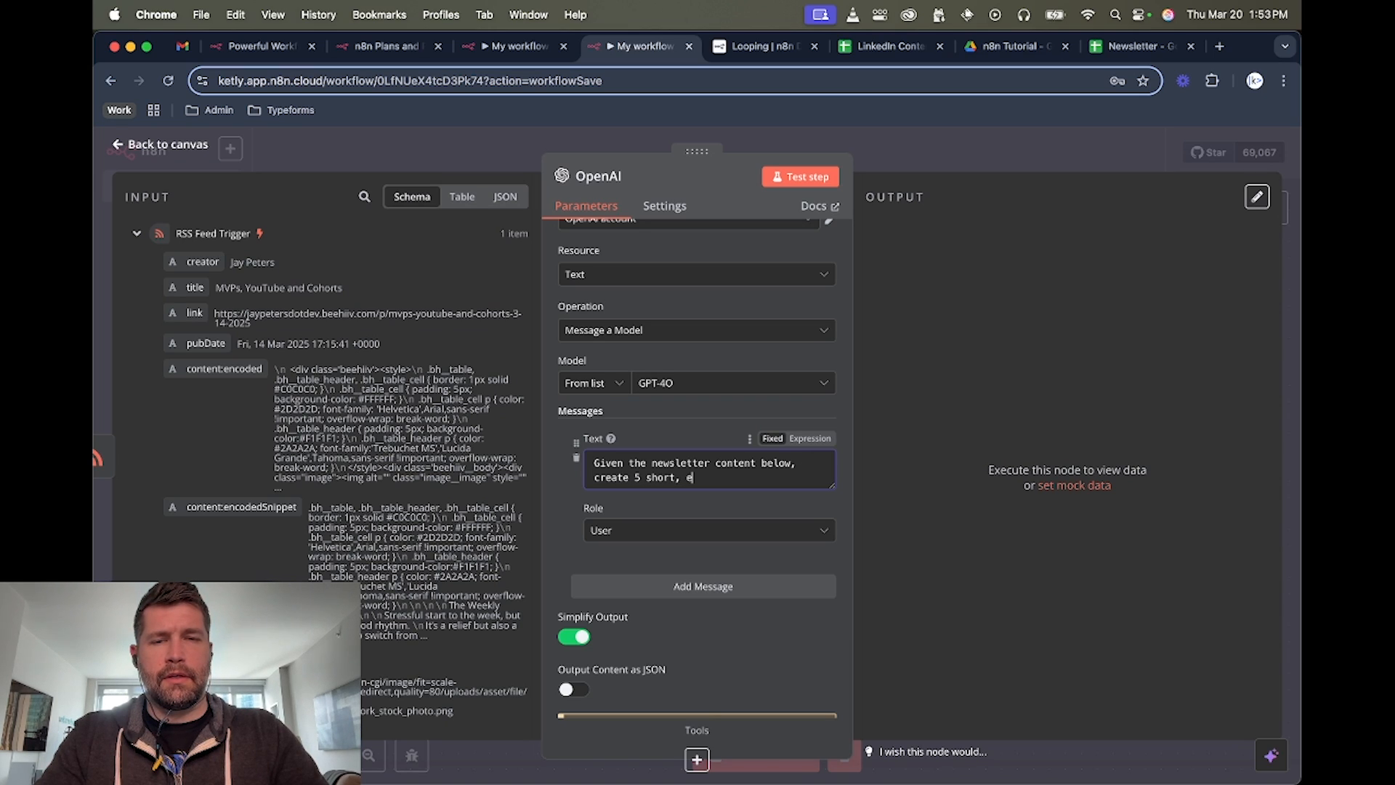
pyautogui.write('ngaging a')
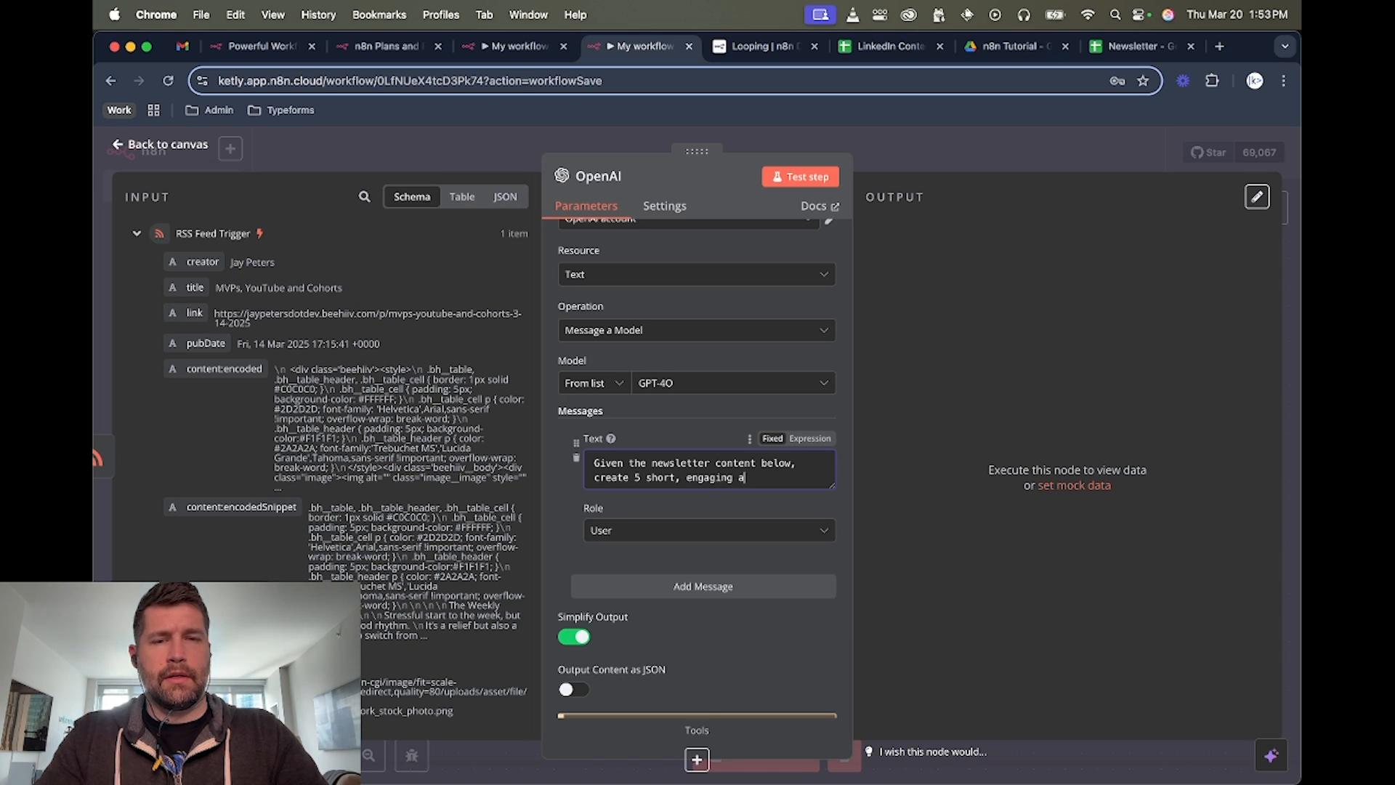
pyautogui.write('nd valuable social me')
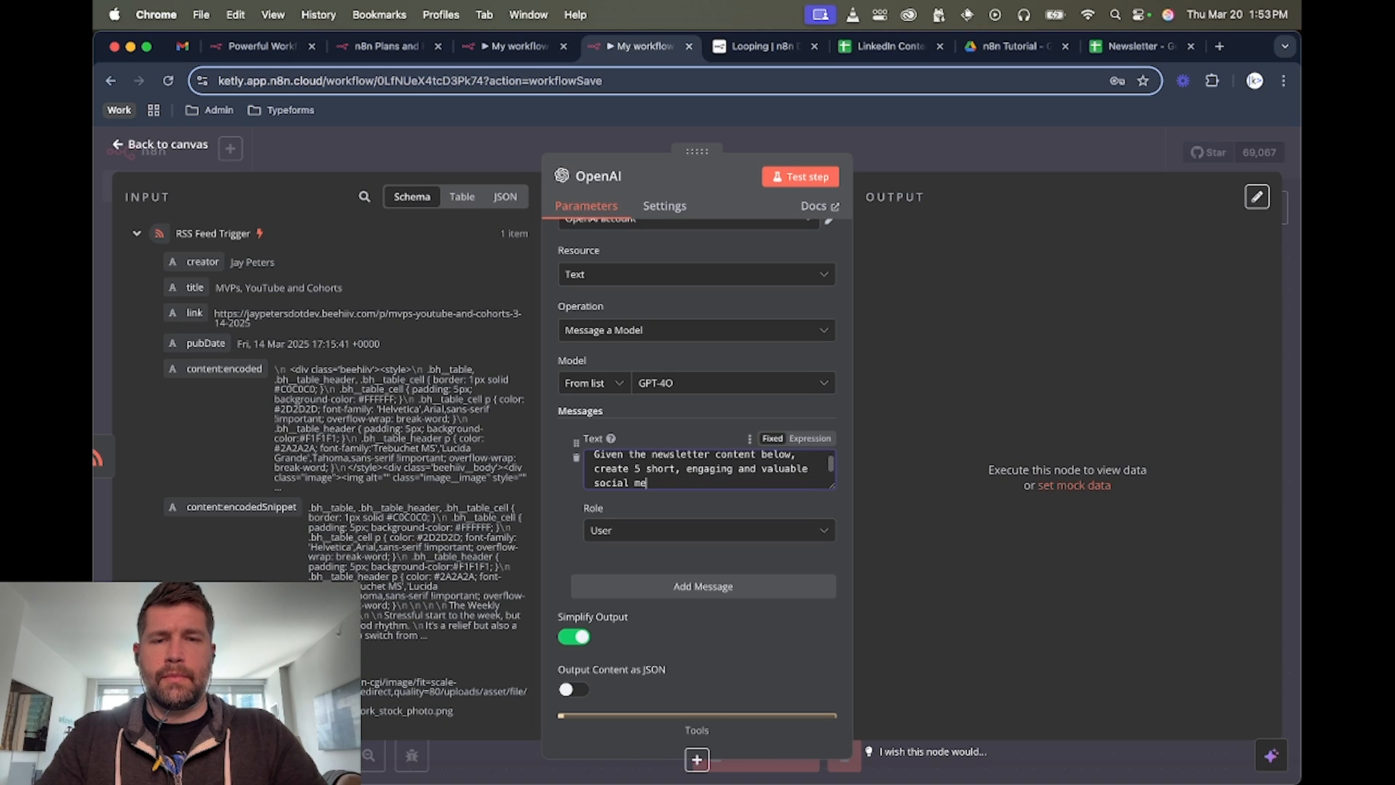
pyautogui.write('dia posts for')
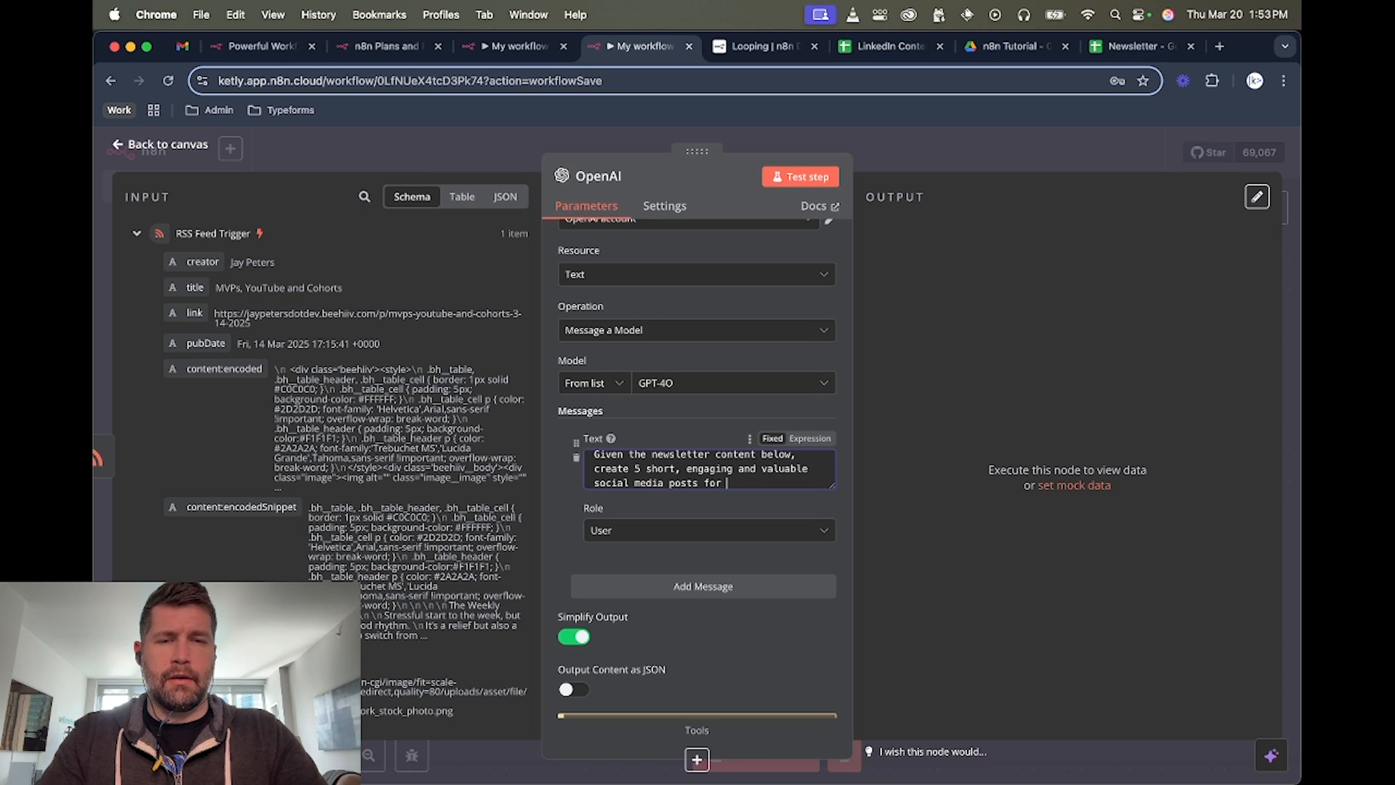
pyautogui.write(' LinkedIn. D')
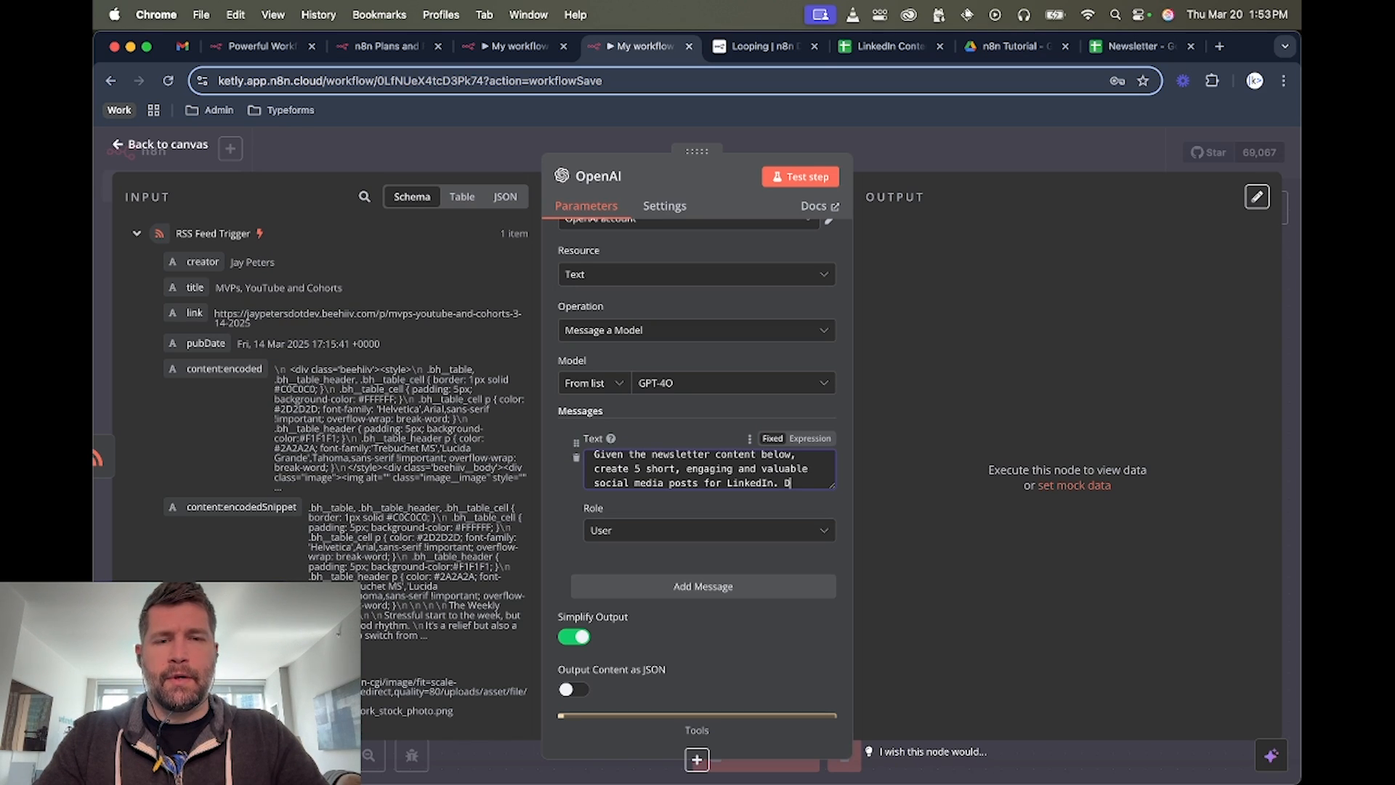
pyautogui.write('o n')
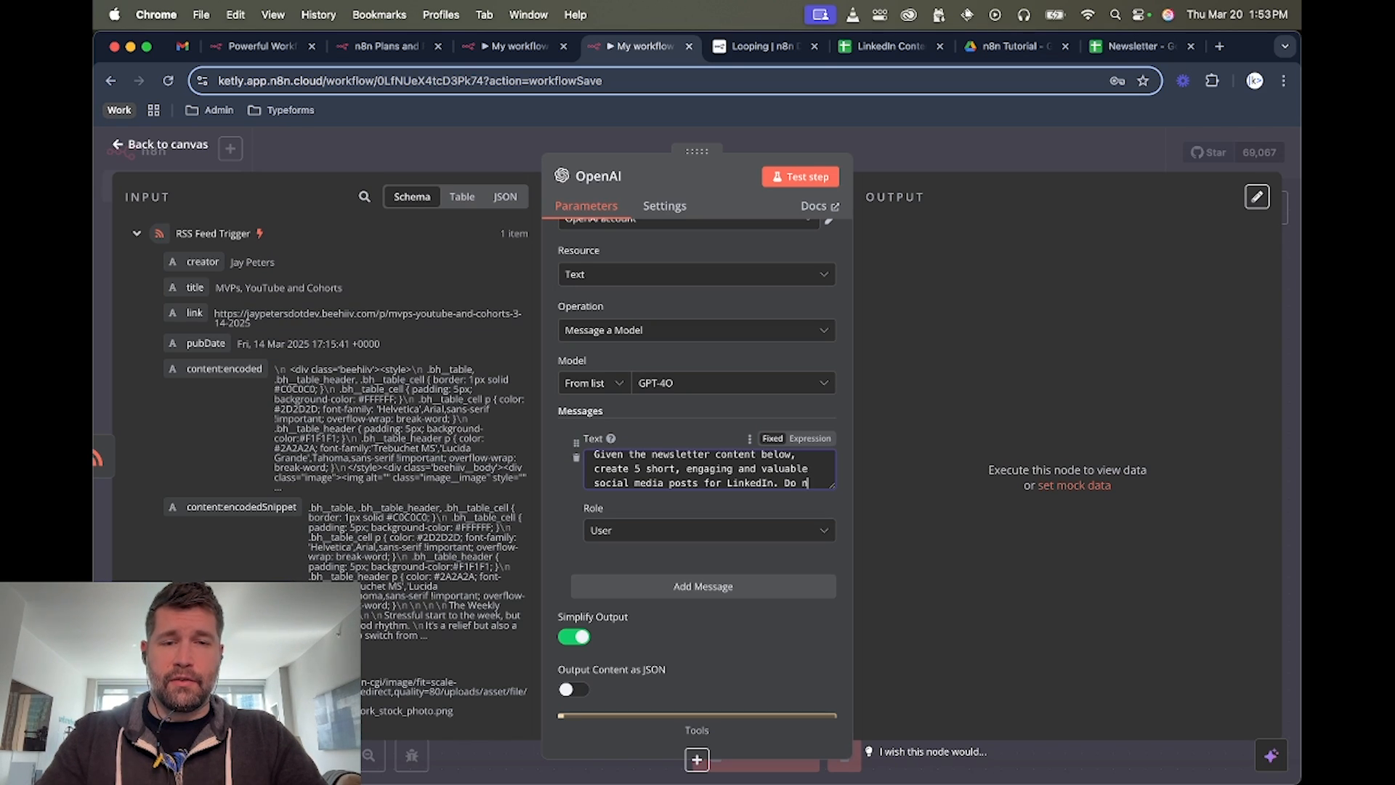
pyautogui.write('ot use hash')
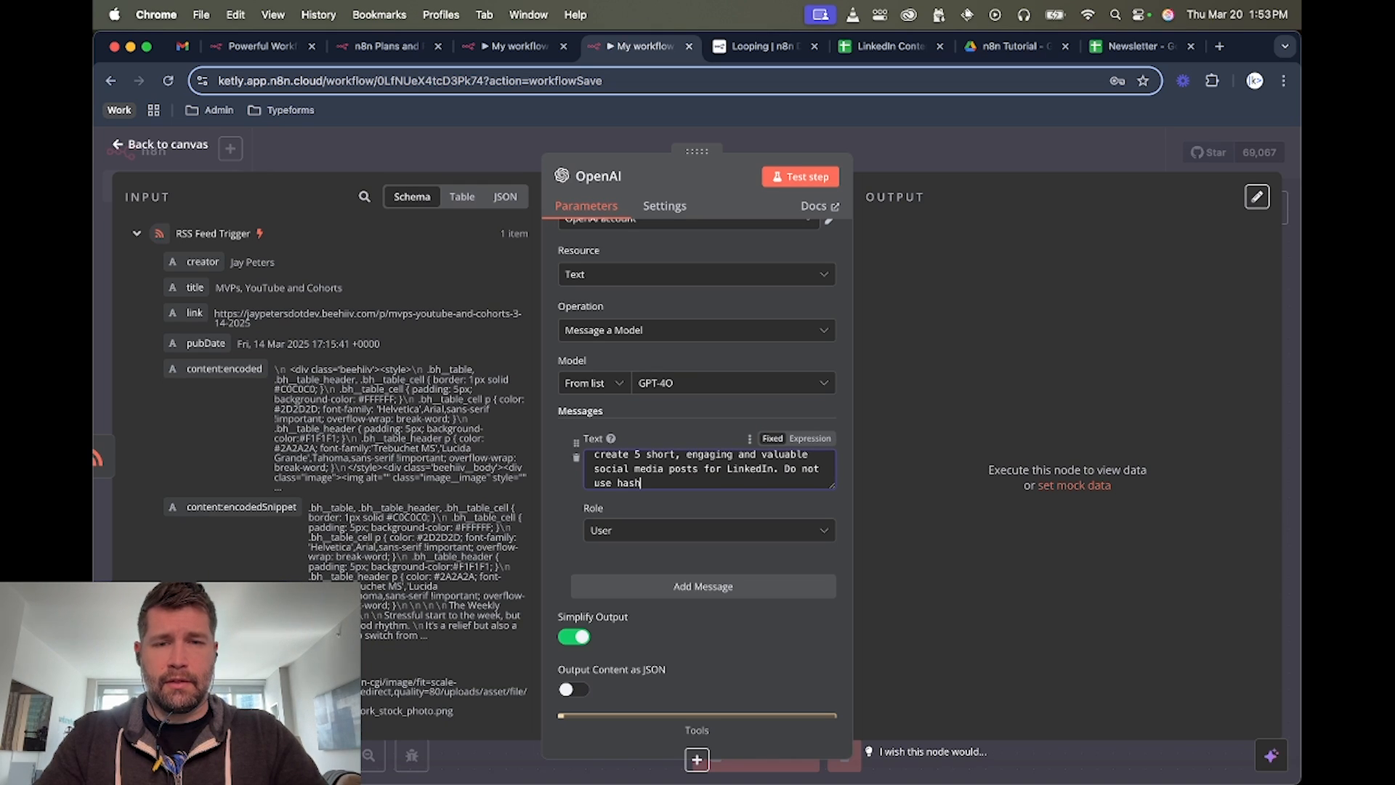
pyautogui.write('tags.')
# Add a new paragraph to the OpenAI message prompt reading "Output your answer in JSON format like this:".
pyautogui.press('Return')
pyautogui.press('Return')
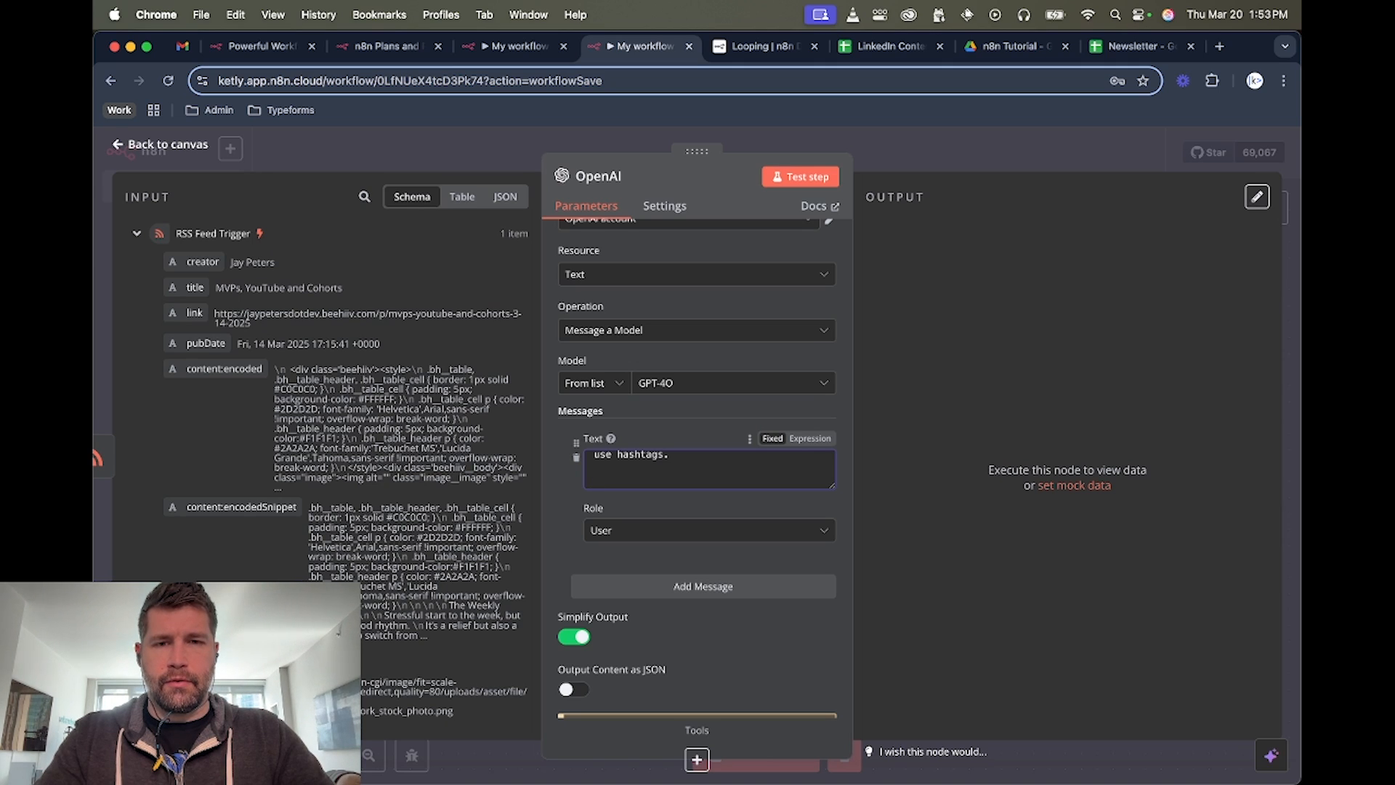
pyautogui.write('Ou')
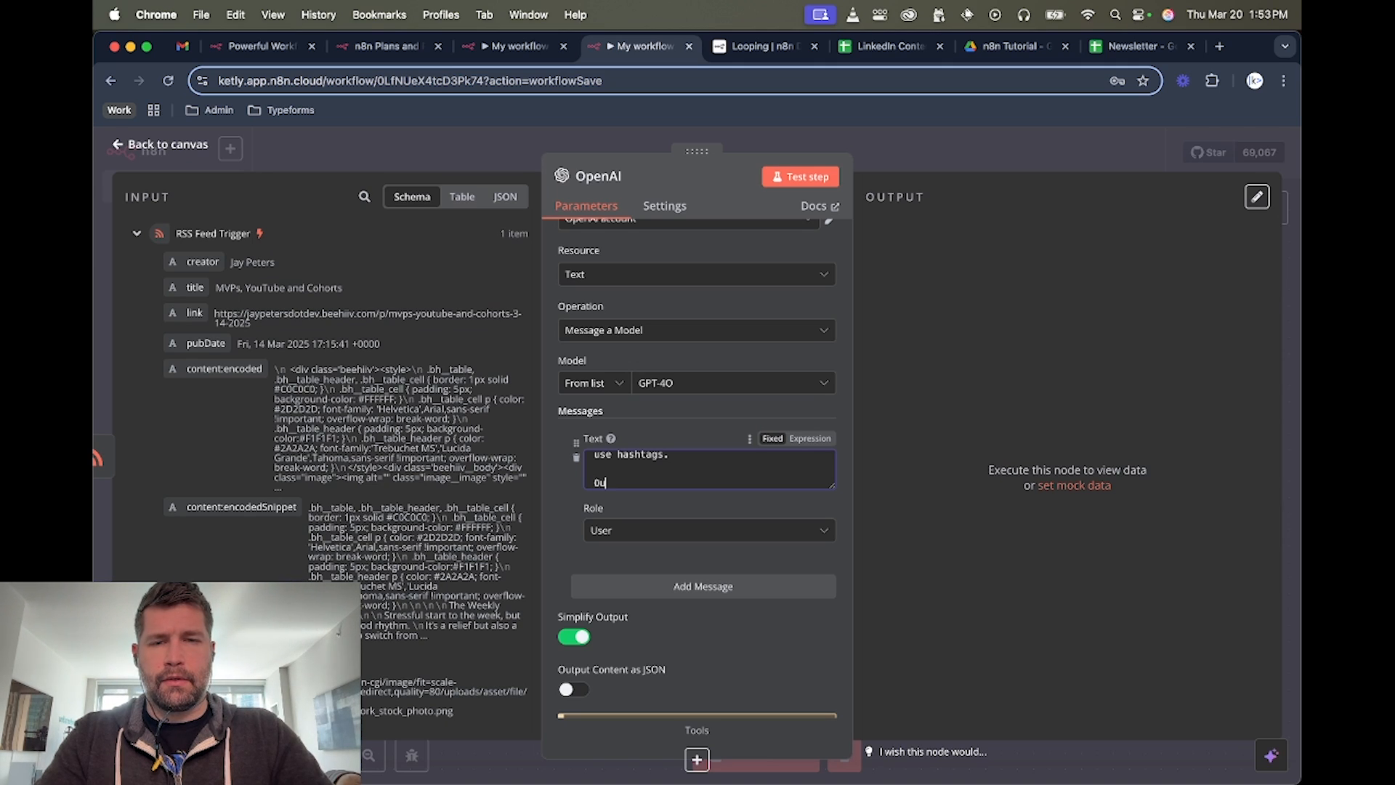
pyautogui.write('t')
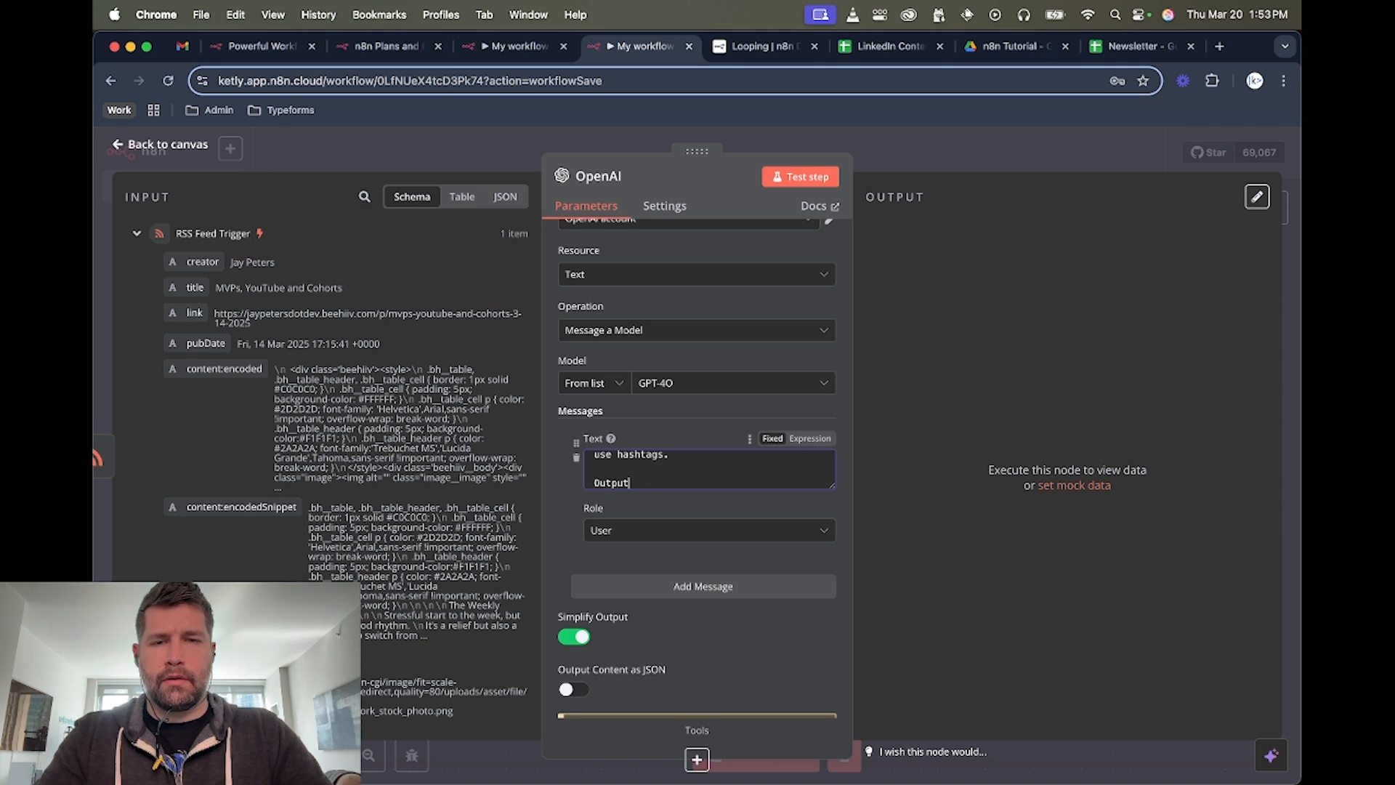
pyautogui.write('pur your answer in')
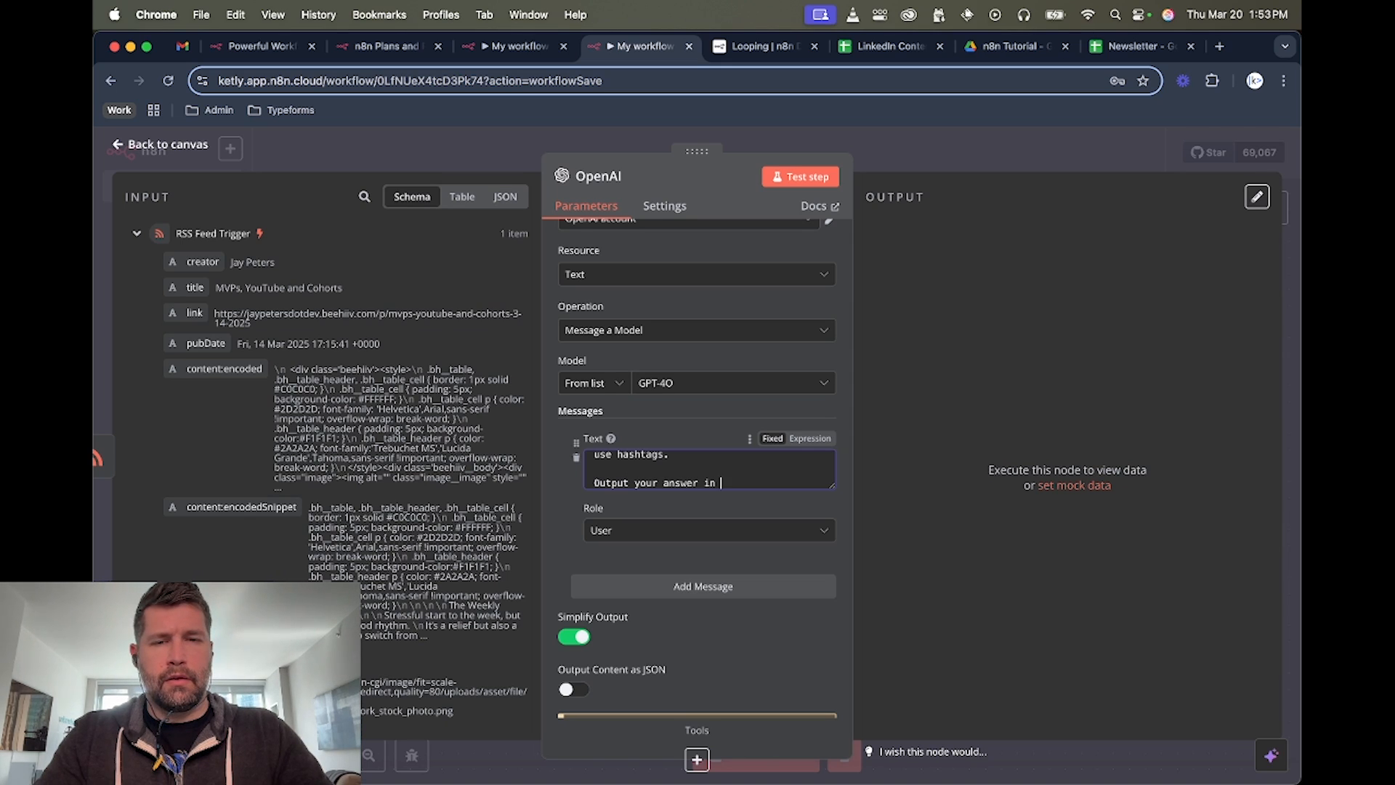
pyautogui.write(' JSON format ')
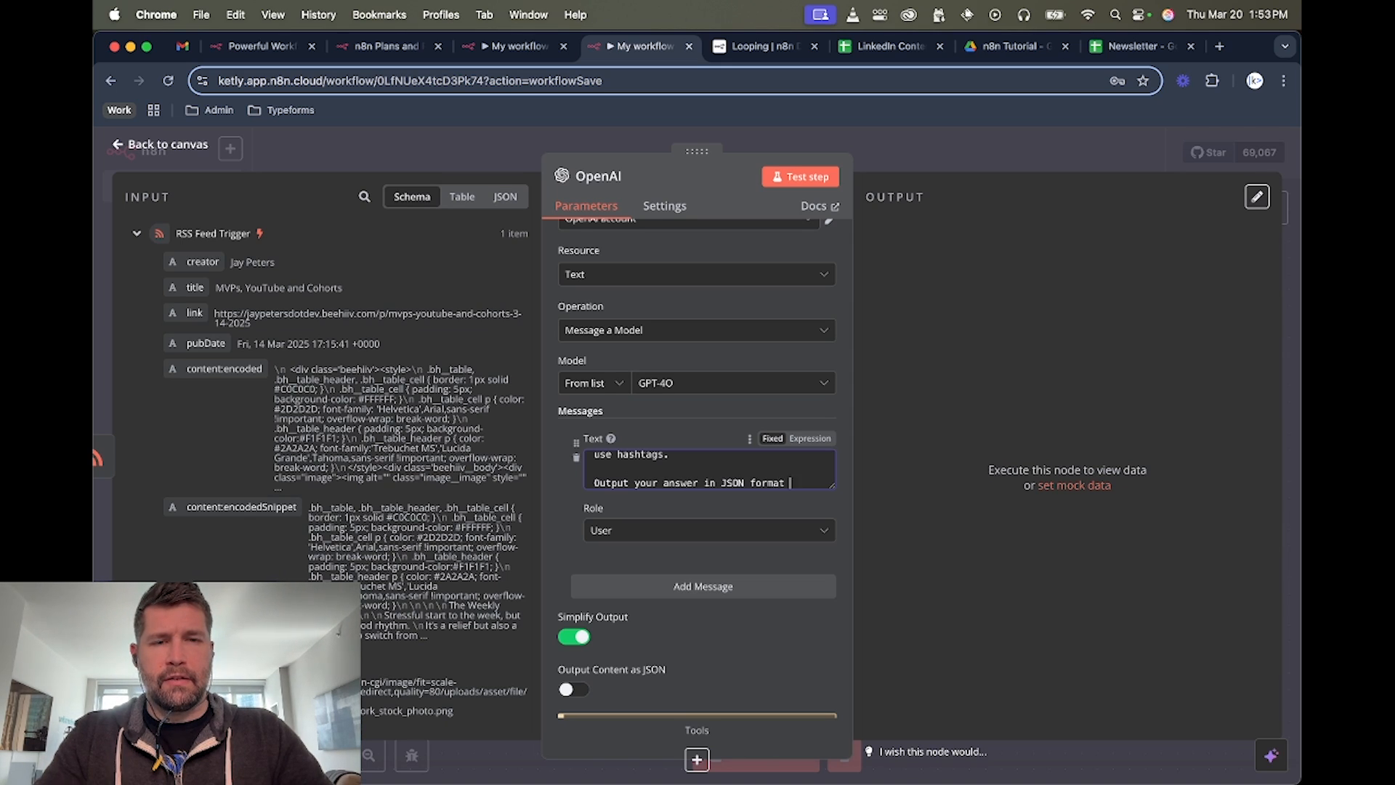
pyautogui.write('like this:')
pyautogui.press('Return')
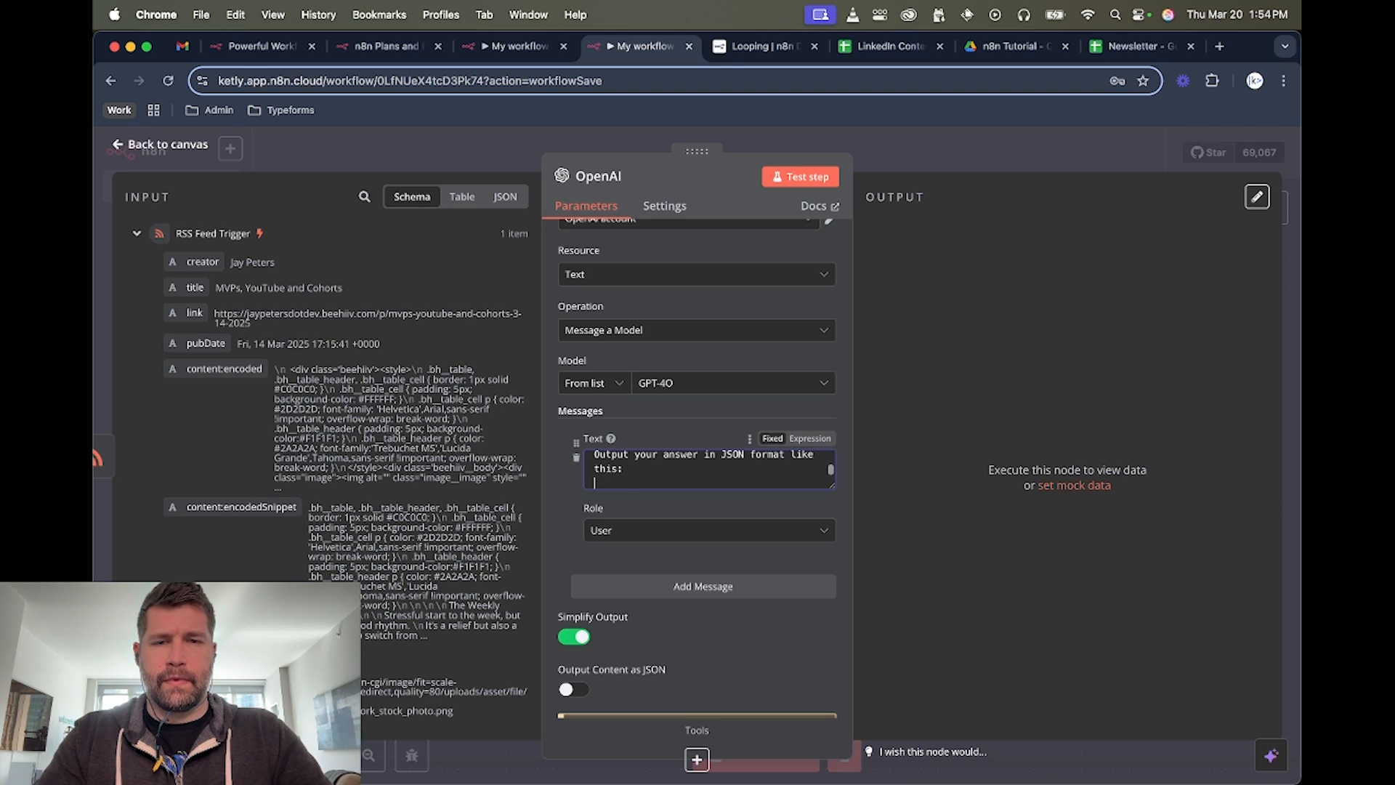
# Begin the JSON example in the prompt with enclosing curly braces and the entry ["post1": "<content here>",.
pyautogui.write('{')
pyautogui.press('Return')
pyautogui.press('Return')
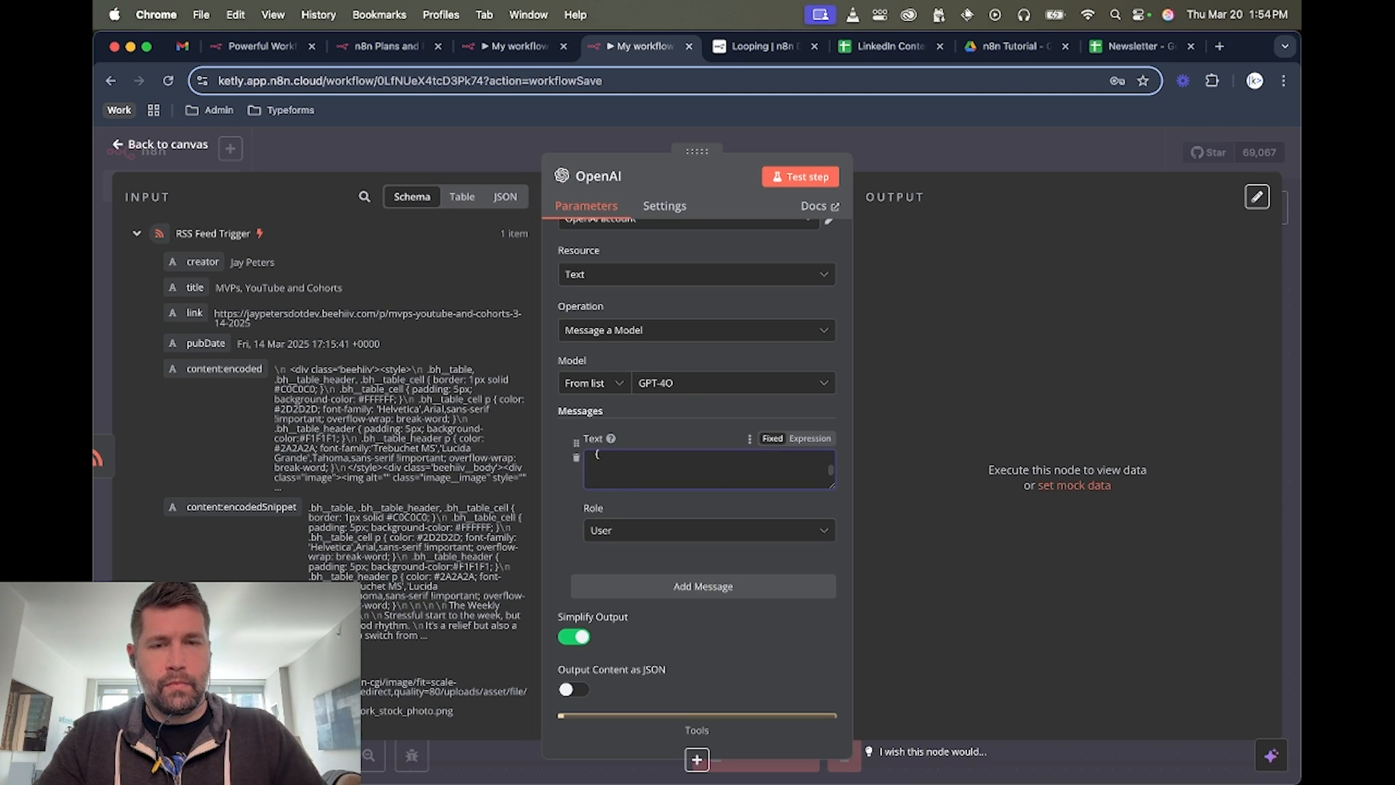
pyautogui.write('}')
pyautogui.press('Up')
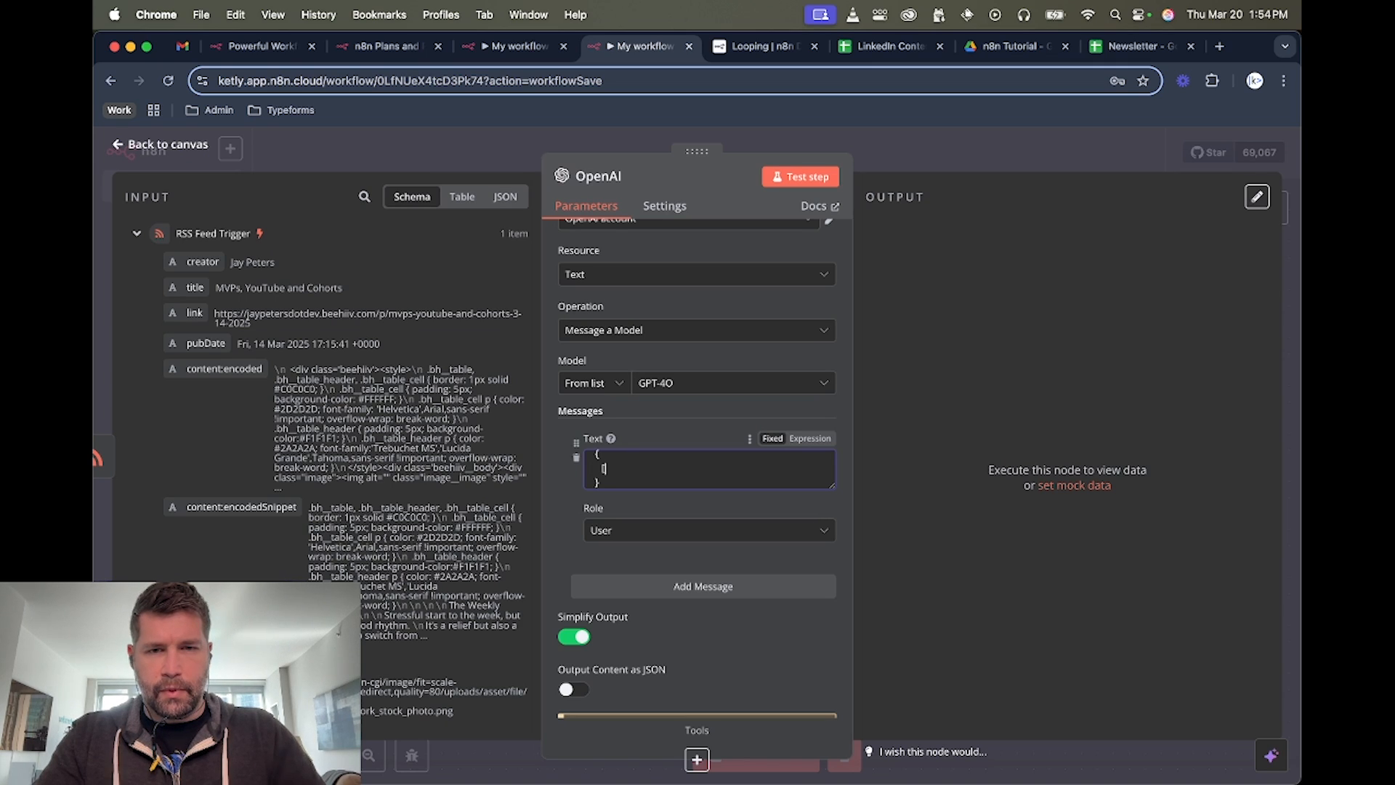
pyautogui.write('["po')
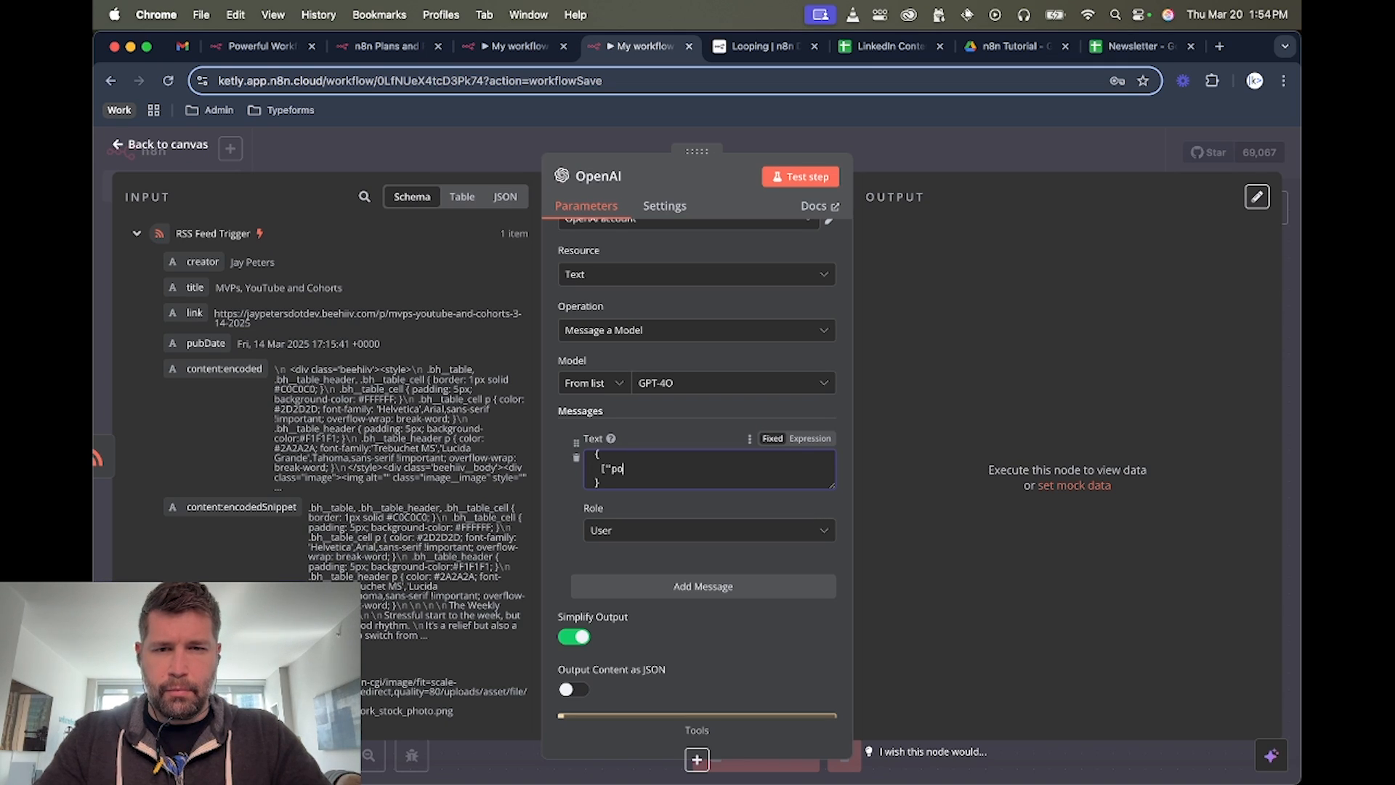
pyautogui.write('st1":')
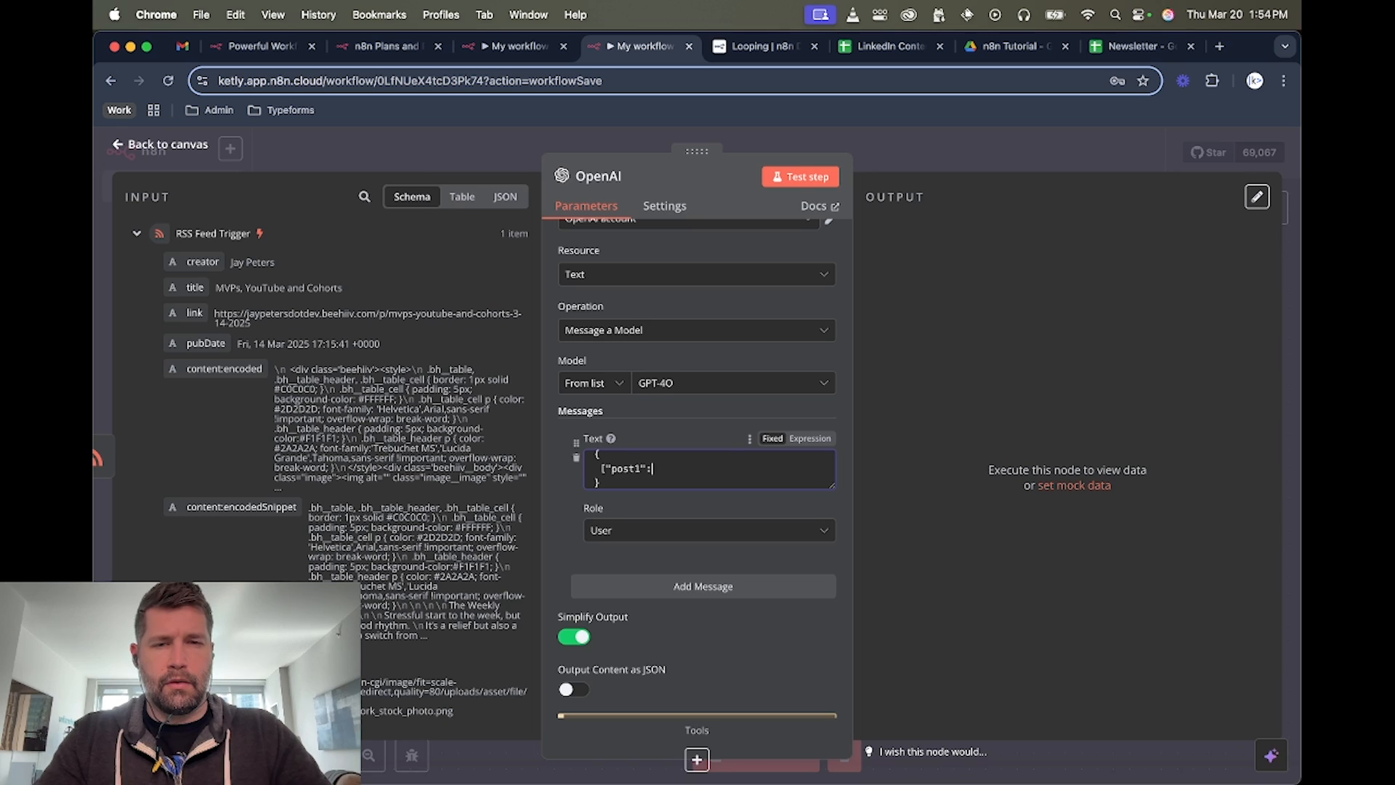
pyautogui.write(' "<content here>",')
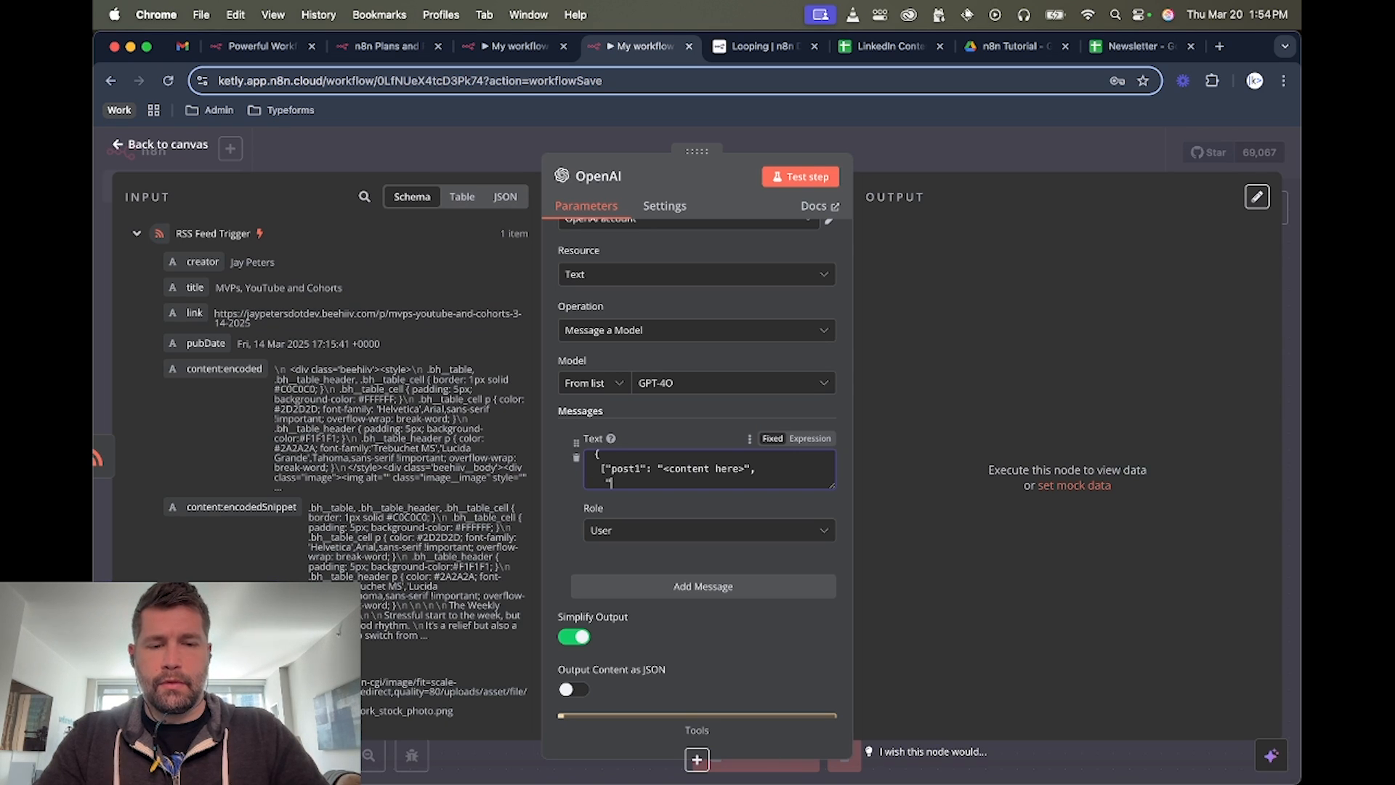
# Add the entry "post2": "<content here>", to the JSON example, followed by a line with "...".
pyautogui.write('post2":')
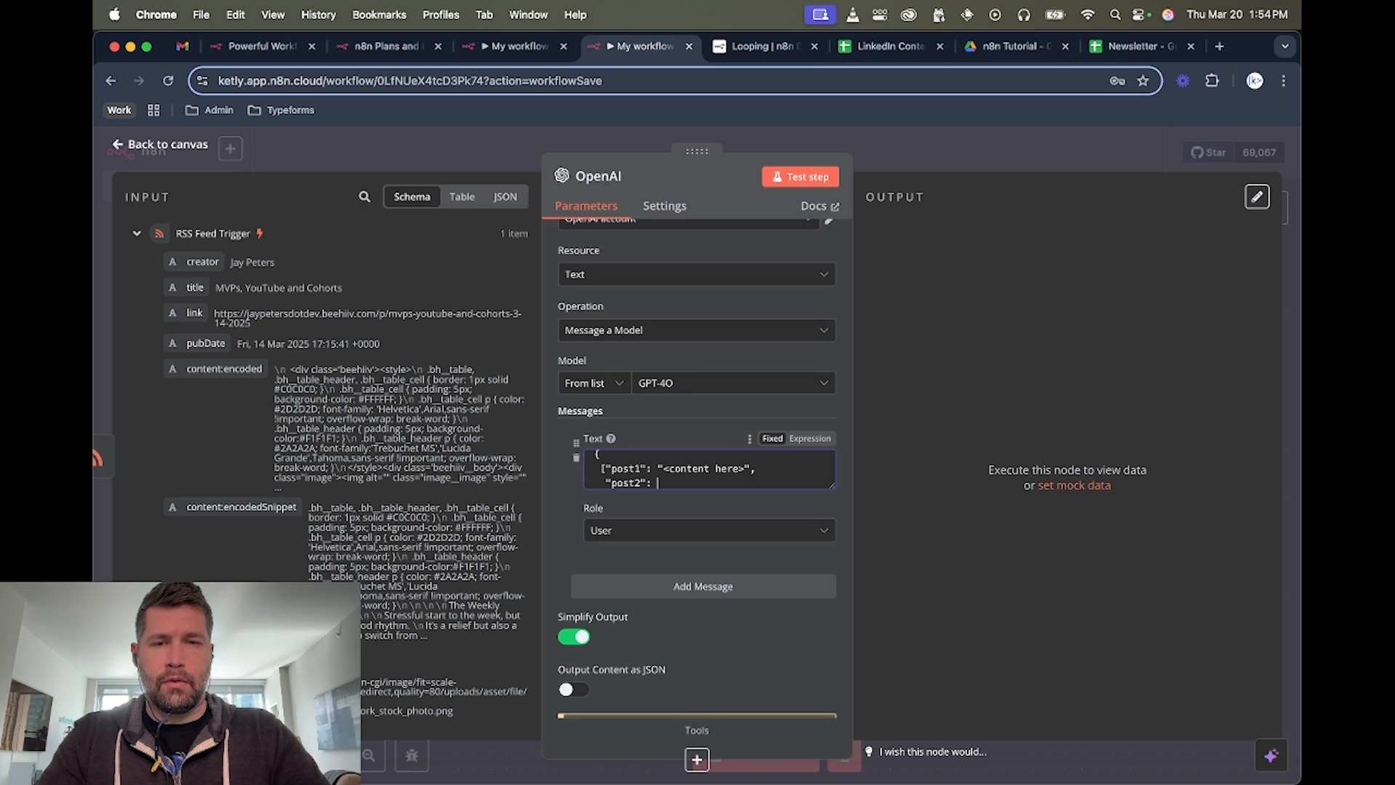
pyautogui.write(' "<content ')
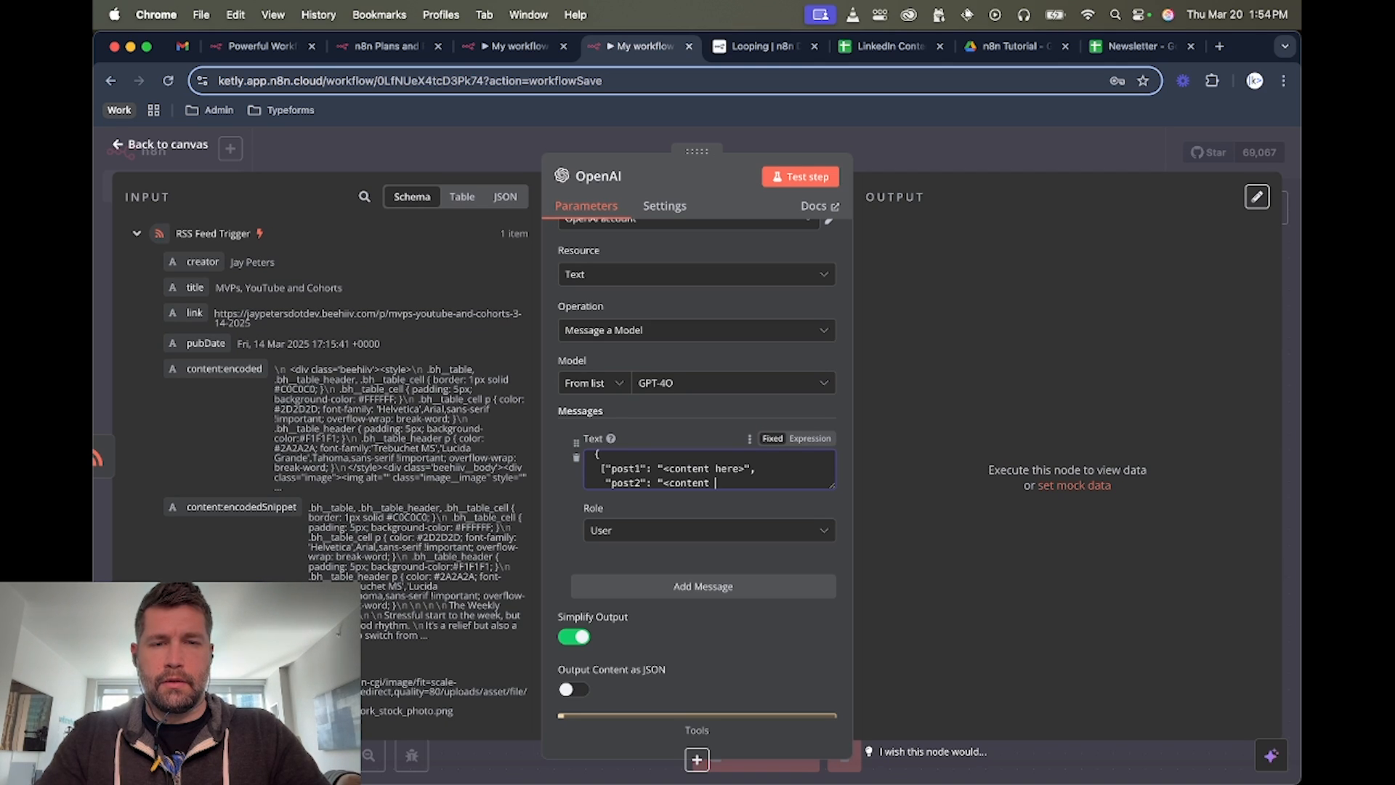
pyautogui.write('here')
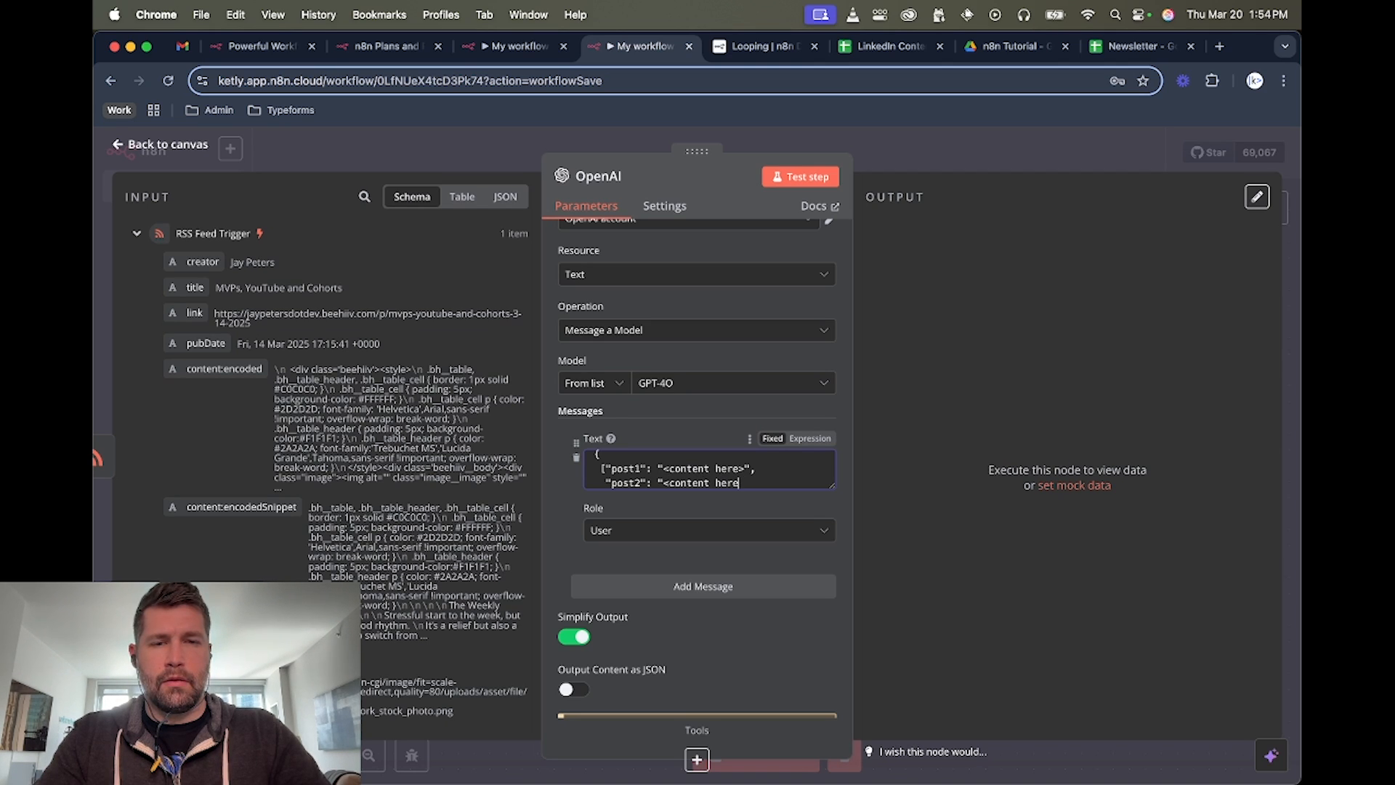
pyautogui.write('>",')
pyautogui.press('Return')
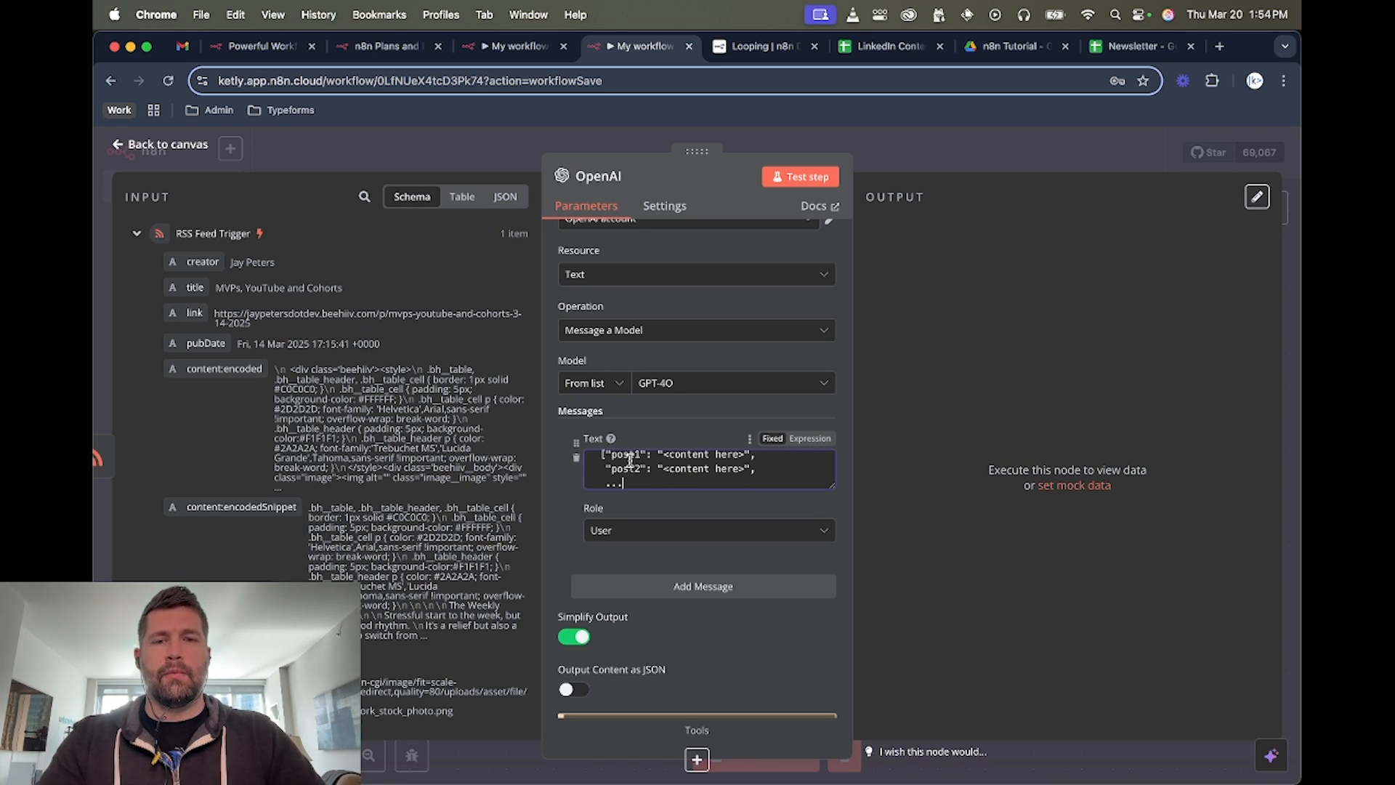
# Insert the RSS Feed Trigger's content:encoded field below the JSON example, separated by a blank line.
pyautogui.scroll(3, 630, 461)
pyautogui.scroll(-3, 630, 461)
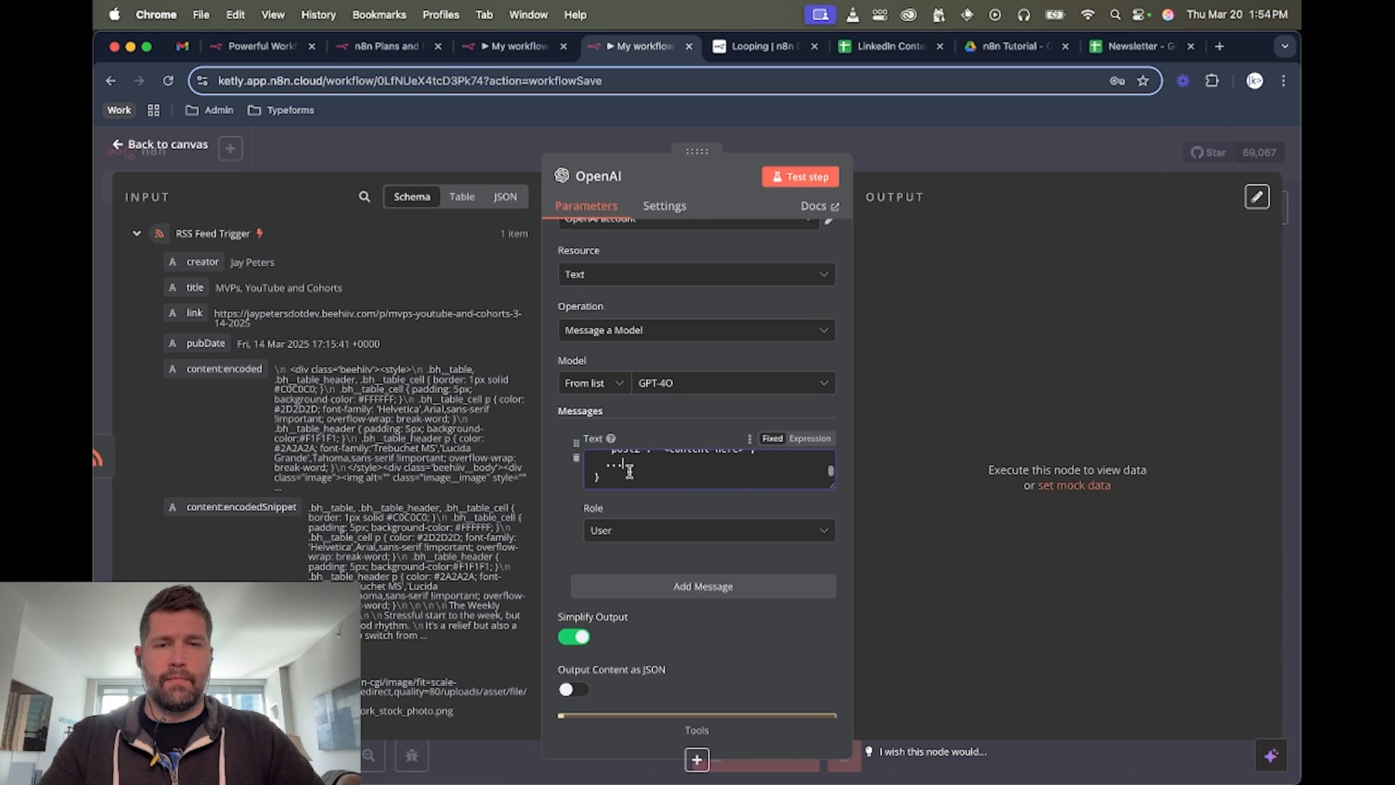
pyautogui.click(632, 476)
pyautogui.press('Return')
pyautogui.press('Return')
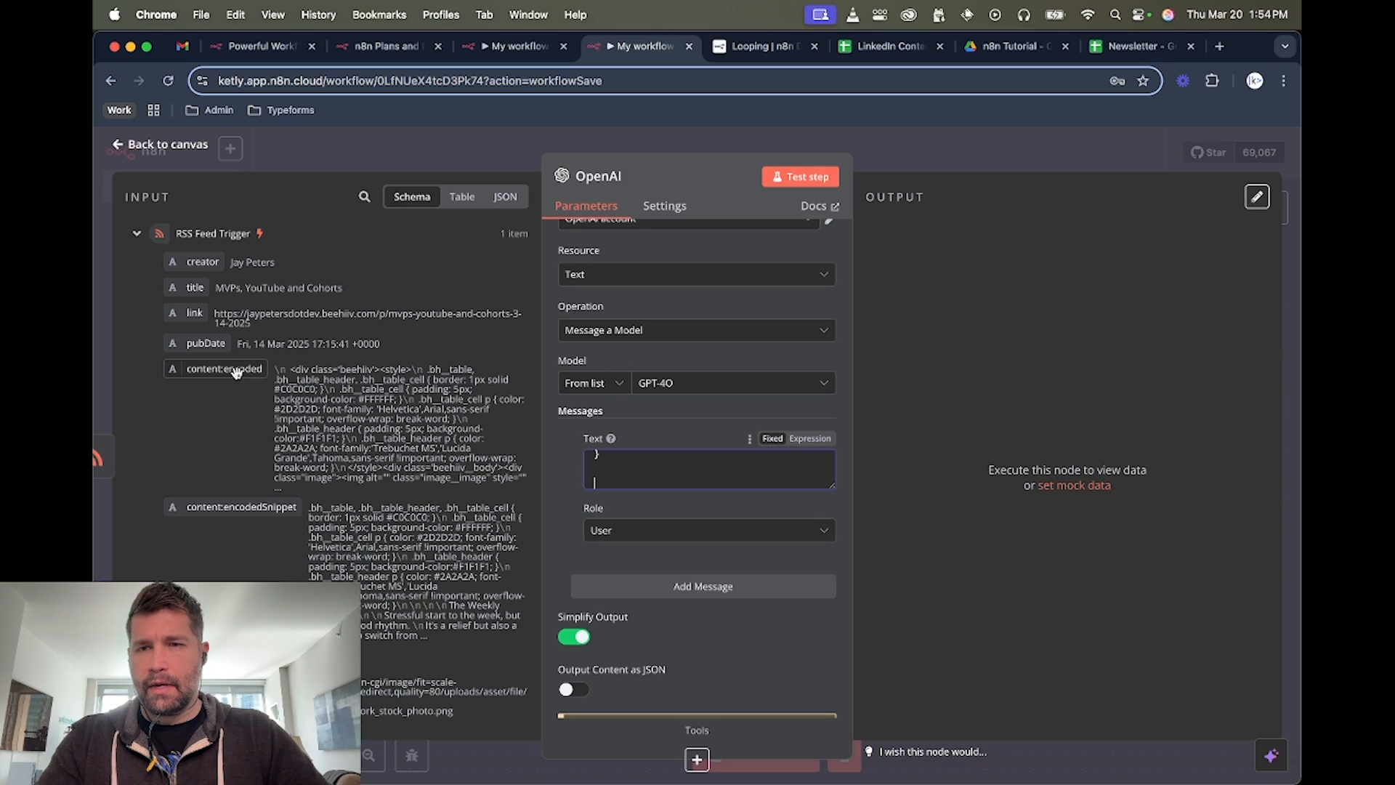
pyautogui.moveTo(236, 369); pyautogui.dragTo(615, 488)
pyautogui.scroll(-5, 646, 494)
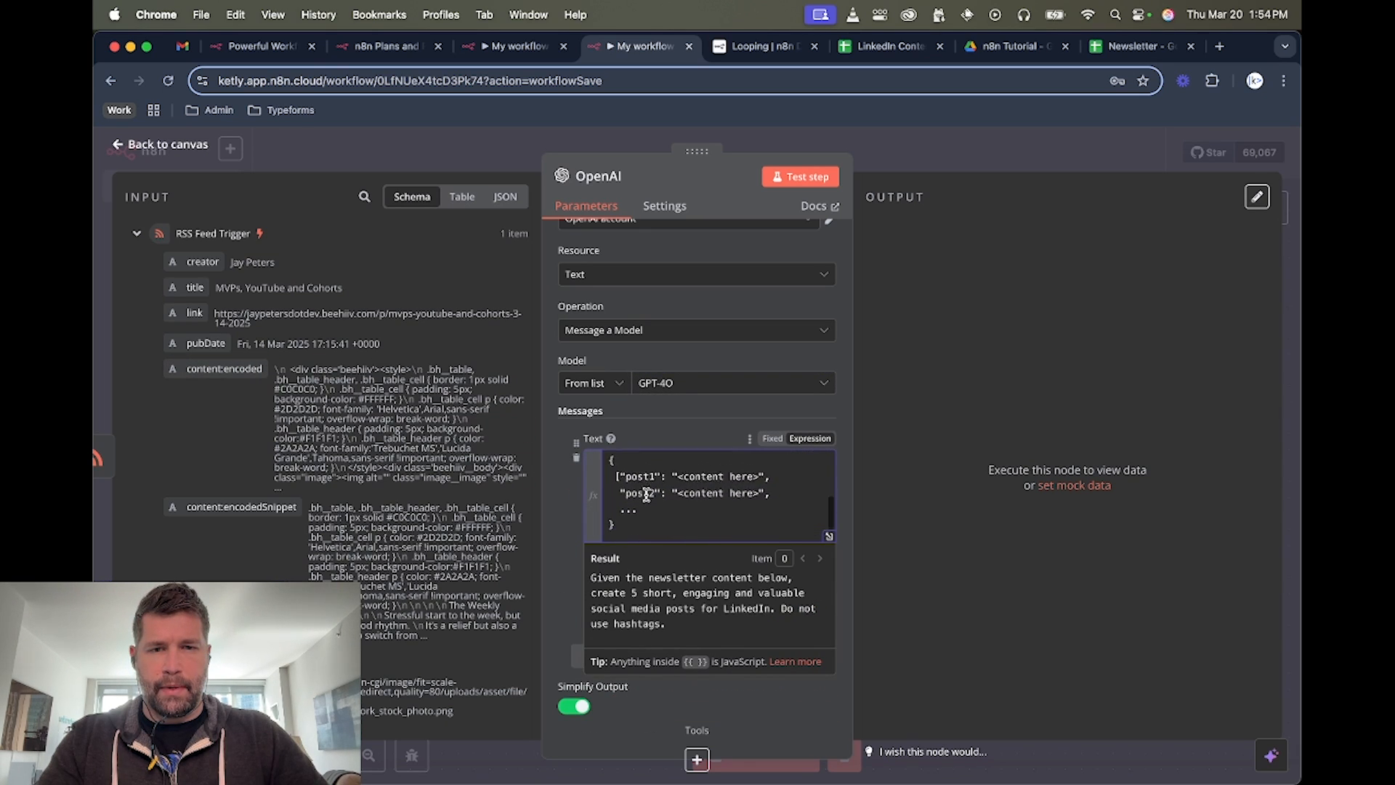
# Review the complete prompt expression and the newsletter content in its result preview.
pyautogui.scroll(5, 657, 494)
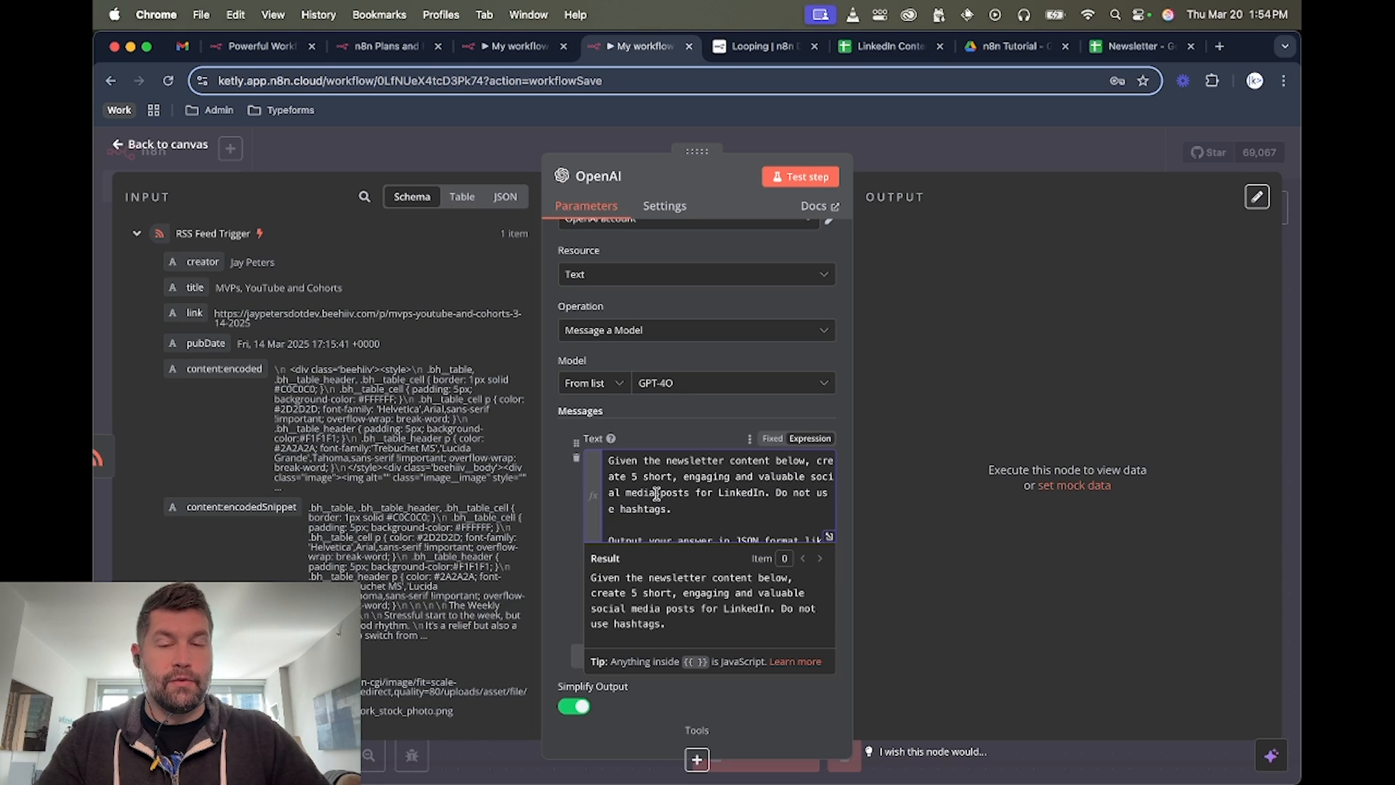
pyautogui.scroll(-3, 646, 484)
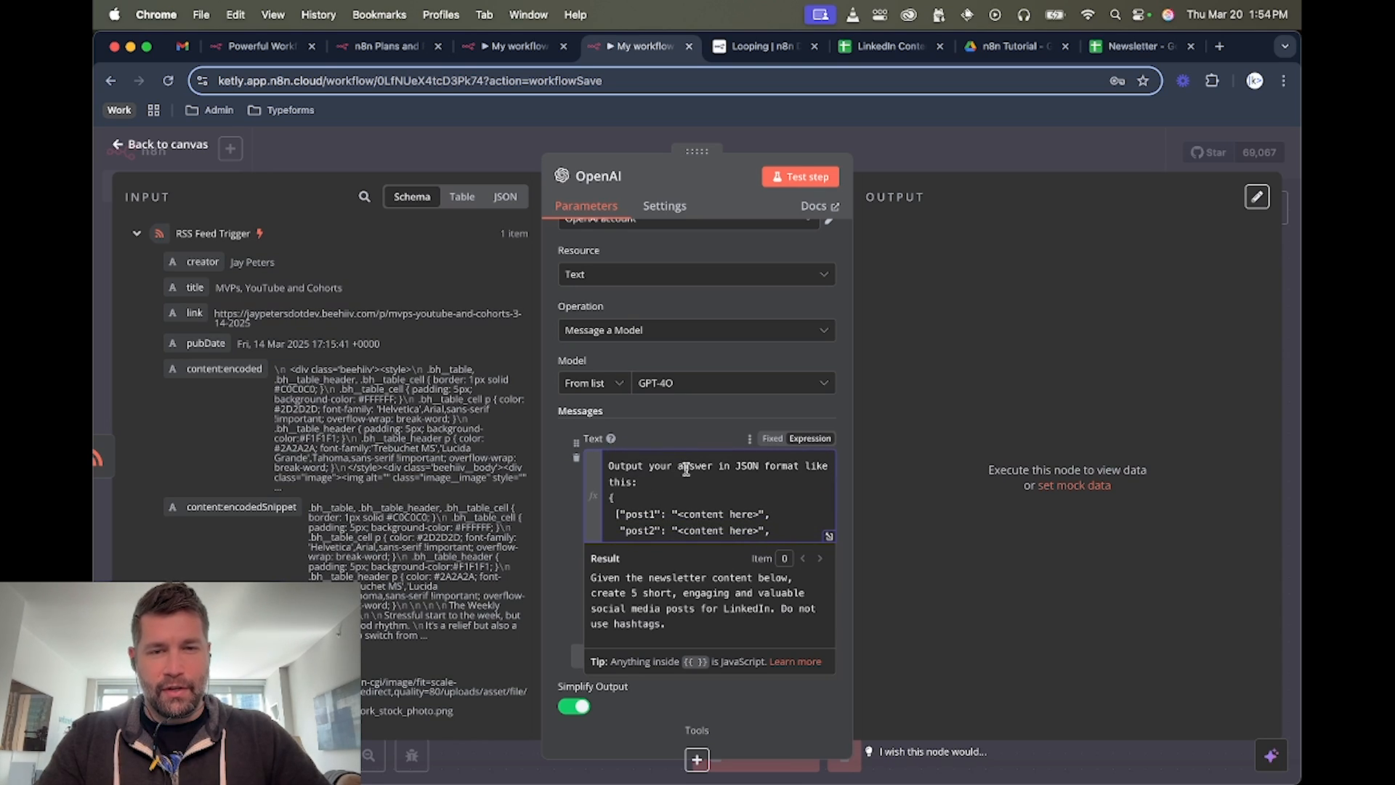
pyautogui.scroll(-2, 638, 477)
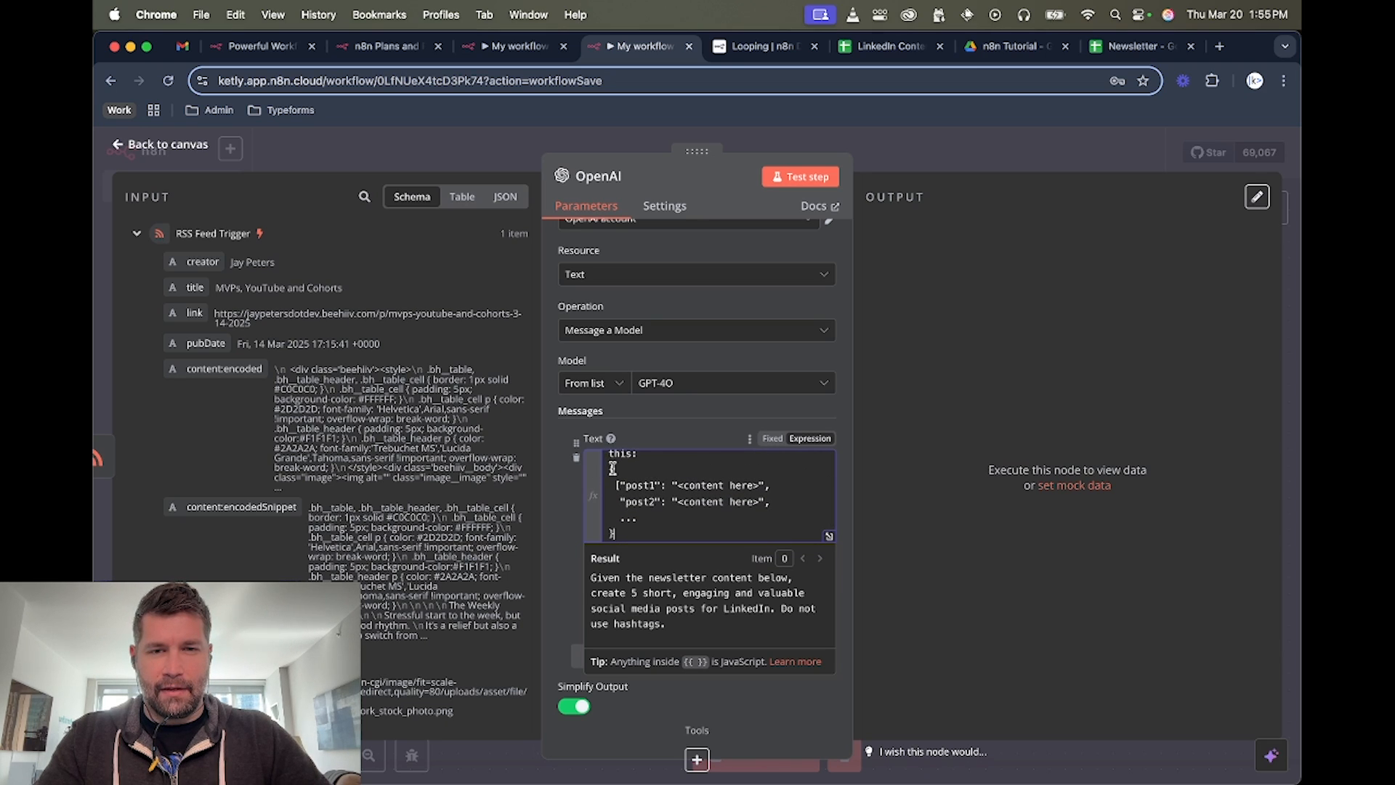
pyautogui.scroll(-2, 653, 495)
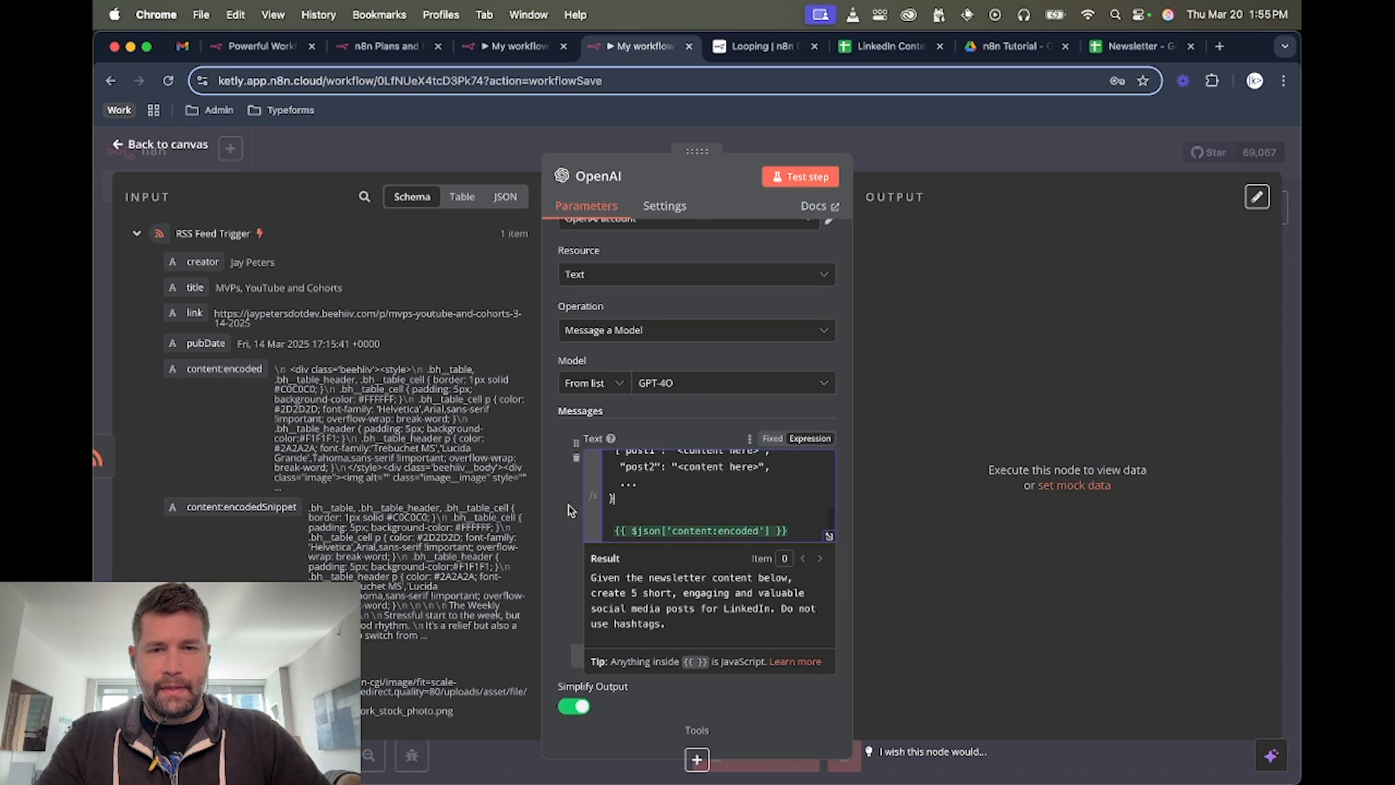
pyautogui.scroll(-1, 663, 501)
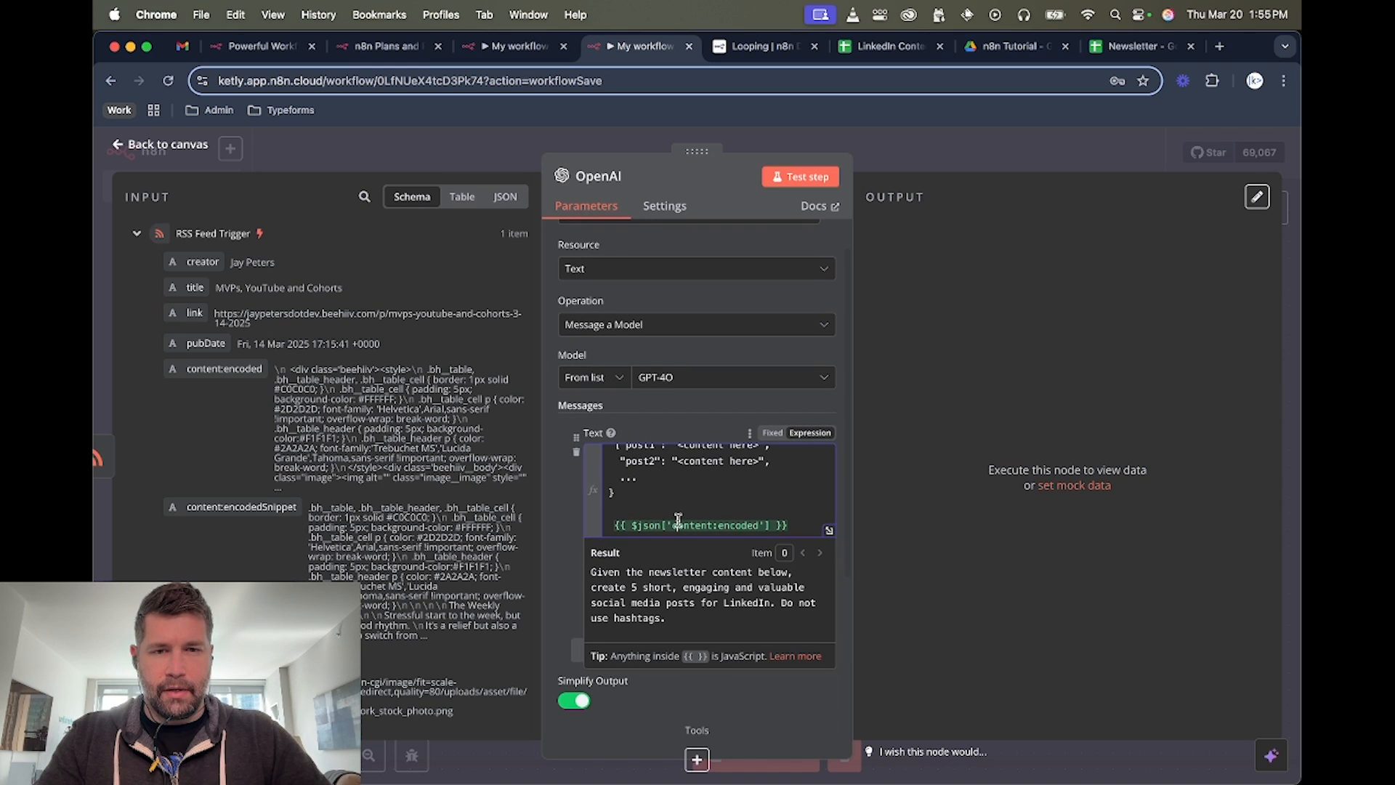
pyautogui.scroll(-3, 679, 581)
pyautogui.scroll(-10, 678, 581)
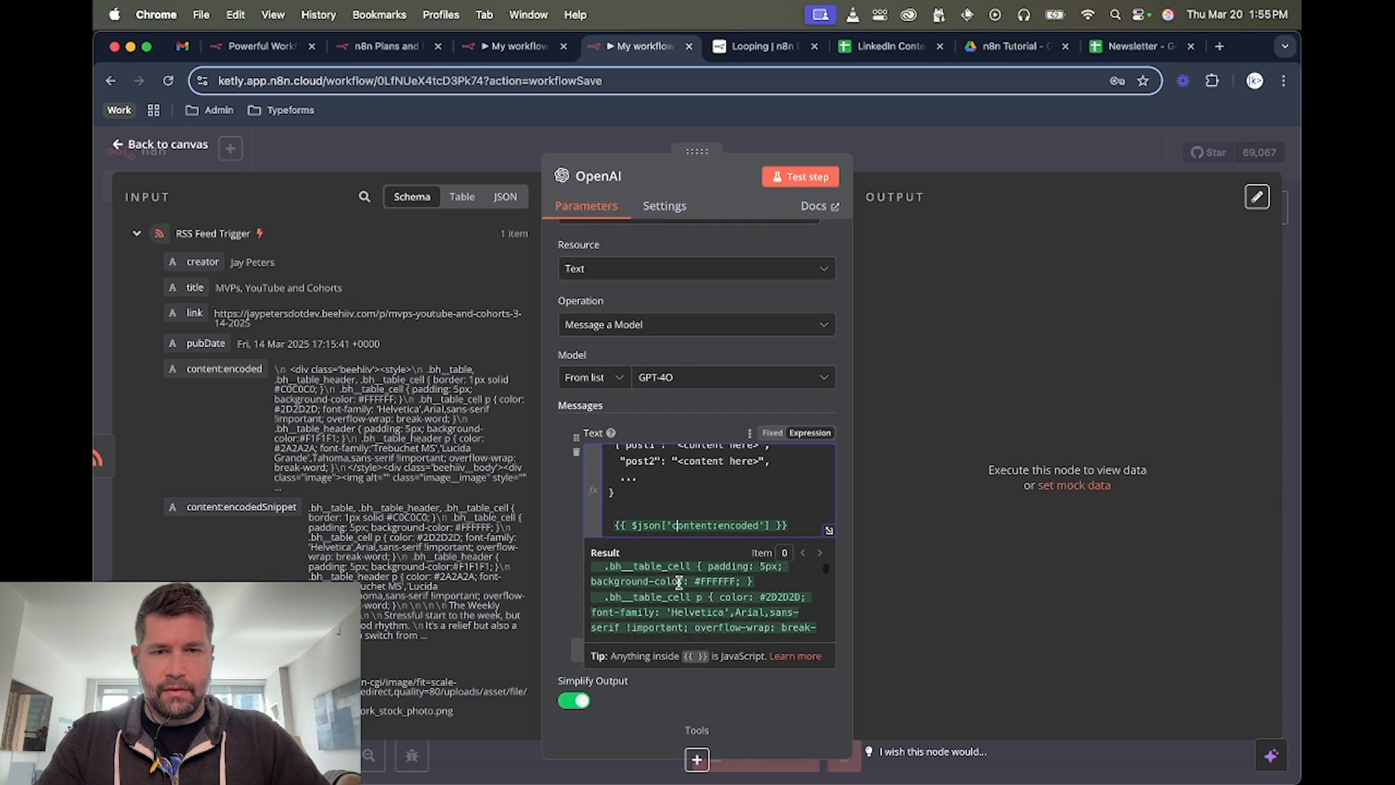
pyautogui.scroll(-3, 679, 582)
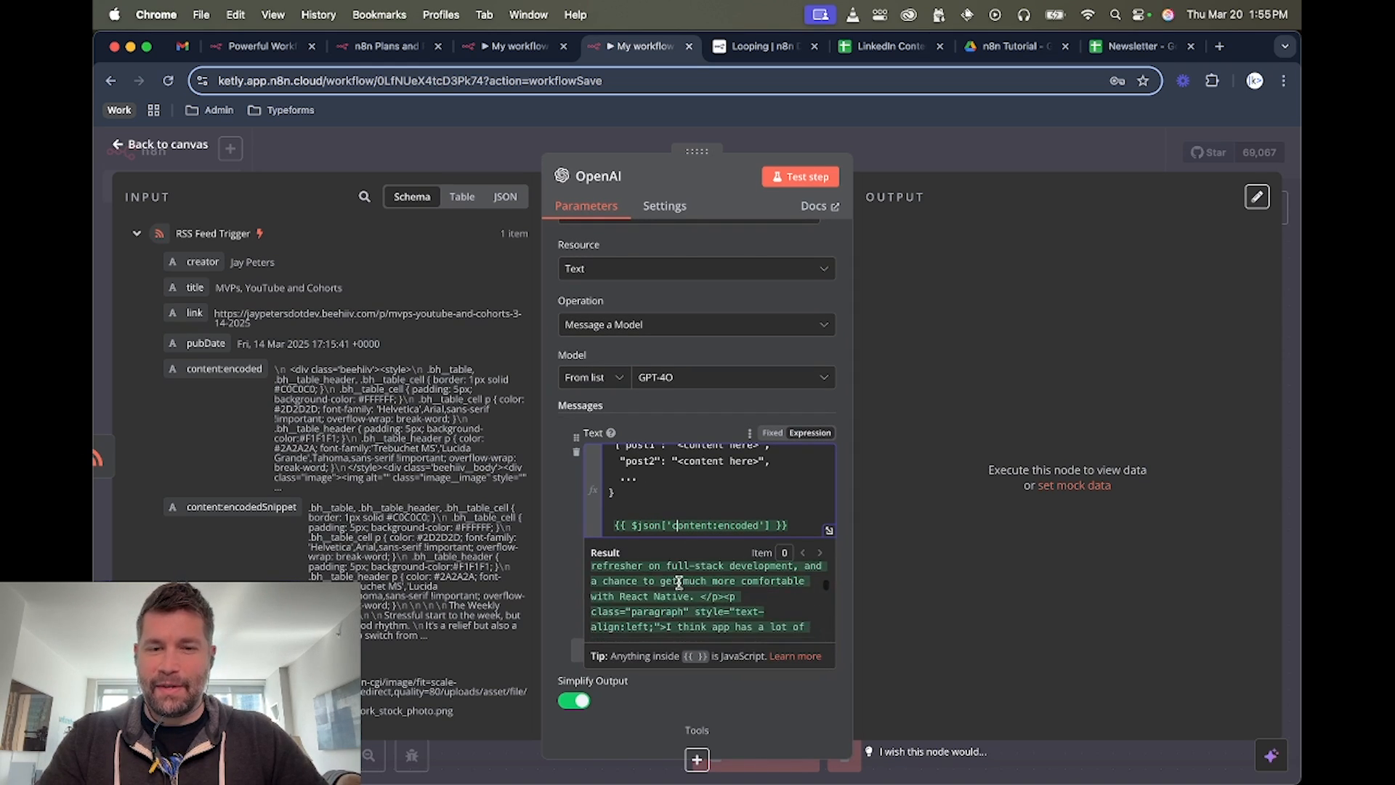
# Enable Output Content as JSON for the OpenAI node.
pyautogui.click(565, 574)
pyautogui.scroll(-2, 560, 550)
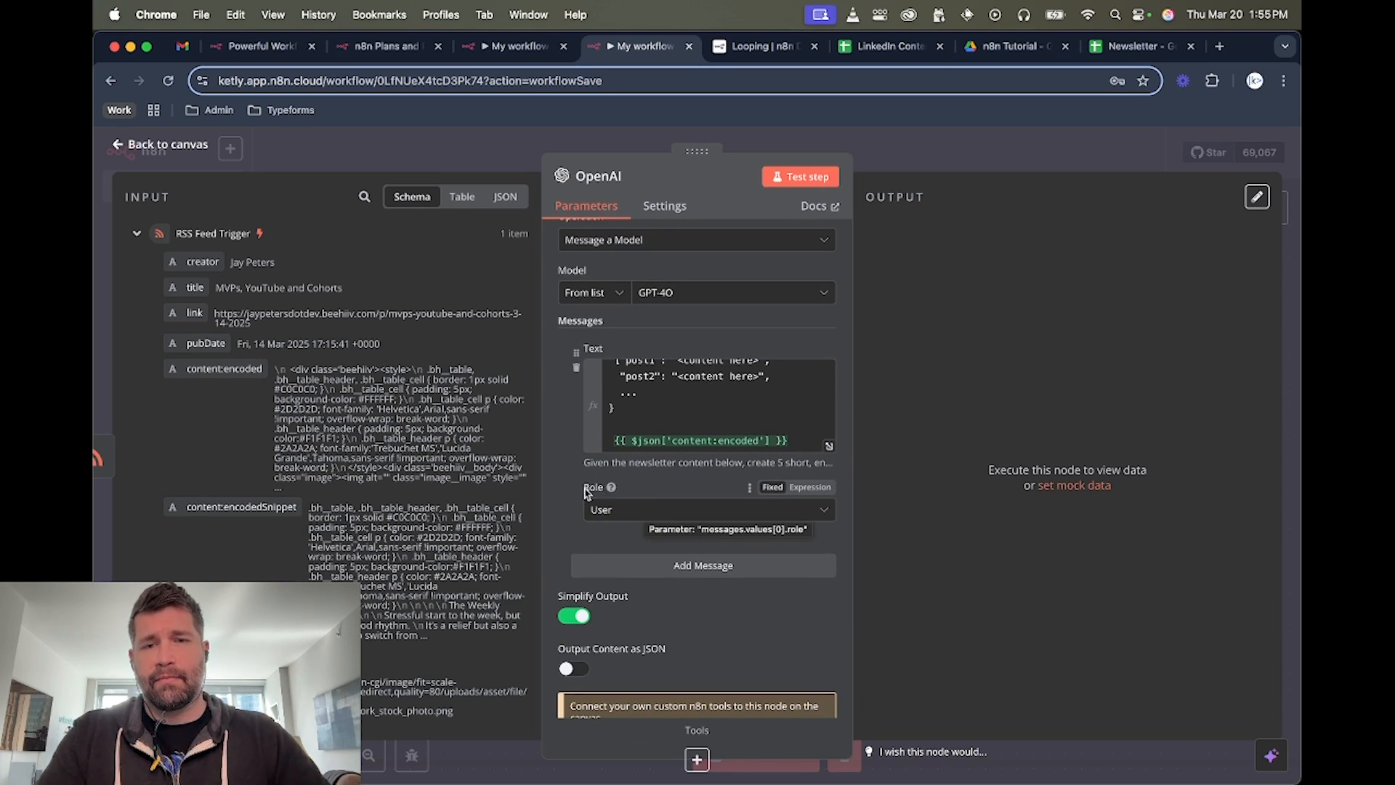
pyautogui.scroll(-3, 574, 478)
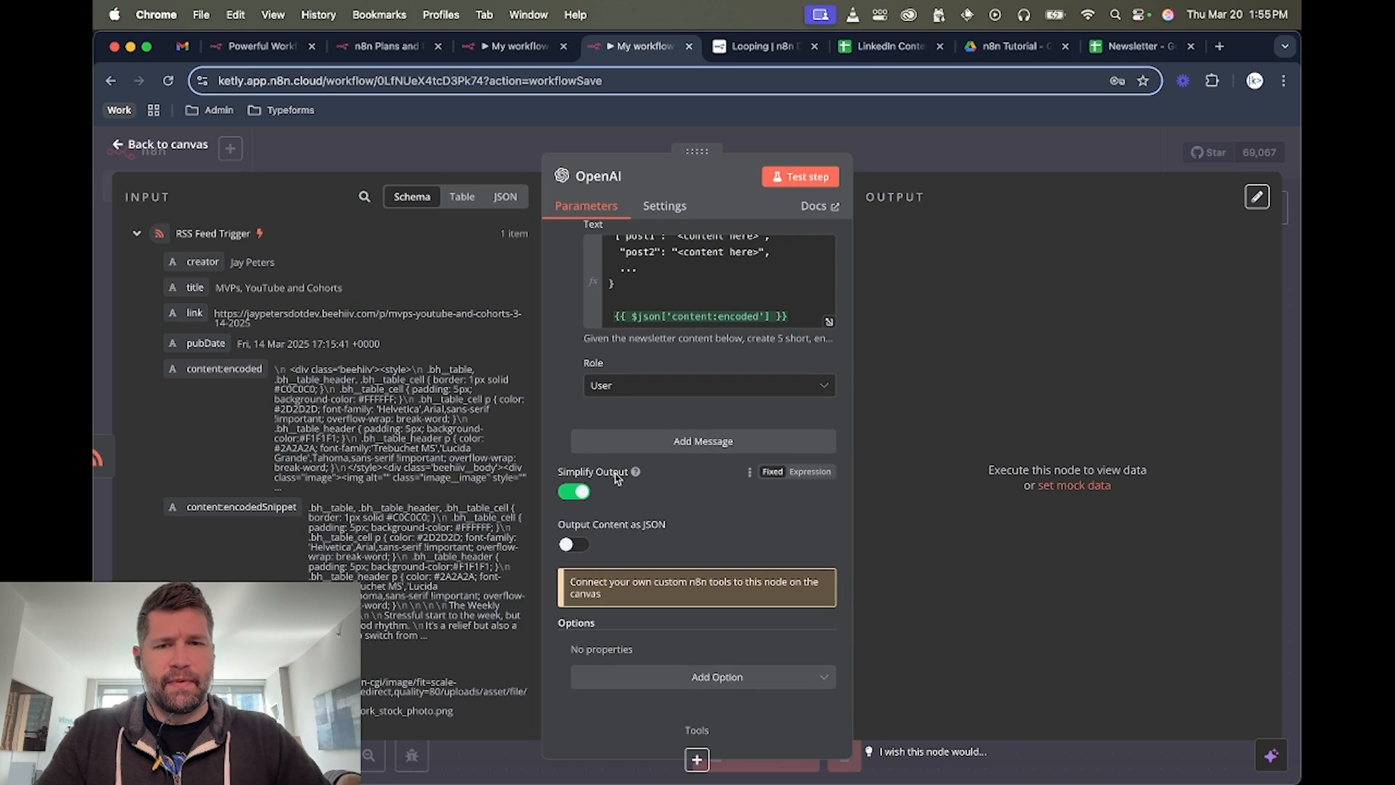
pyautogui.click(579, 544)
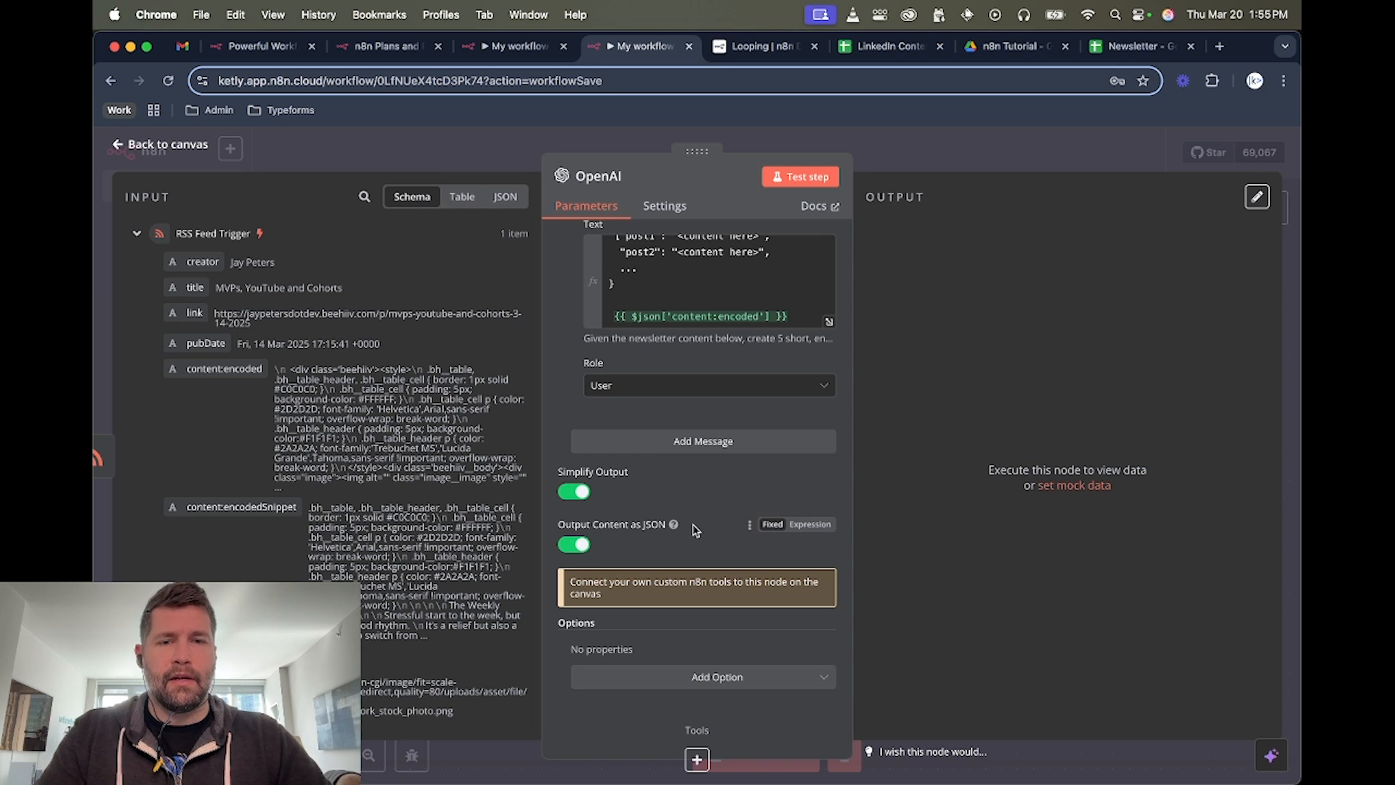
# Recheck the OpenAI node's model, prompt and output settings and run a test of the node.
pyautogui.scroll(4, 581, 531)
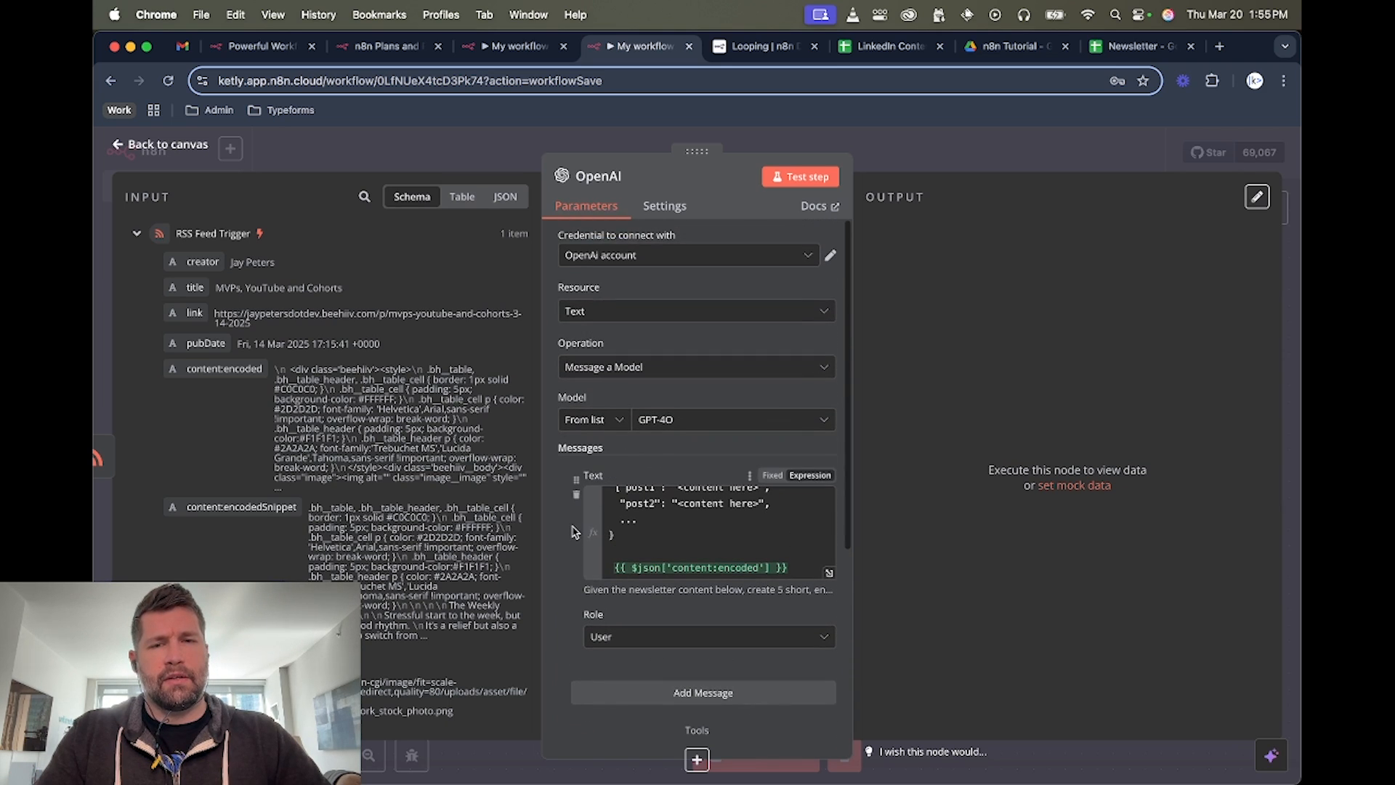
pyautogui.scroll(-4, 560, 535)
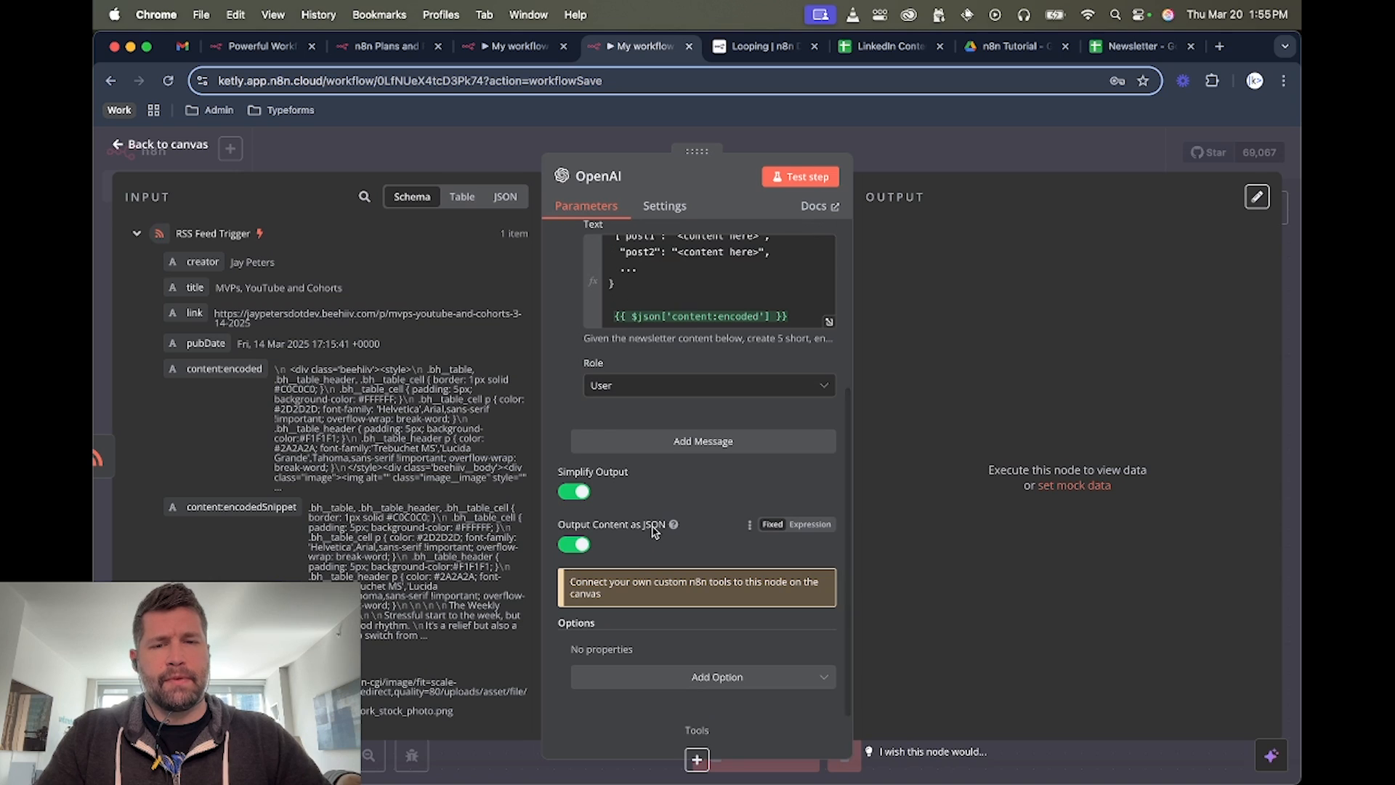
pyautogui.scroll(3, 643, 534)
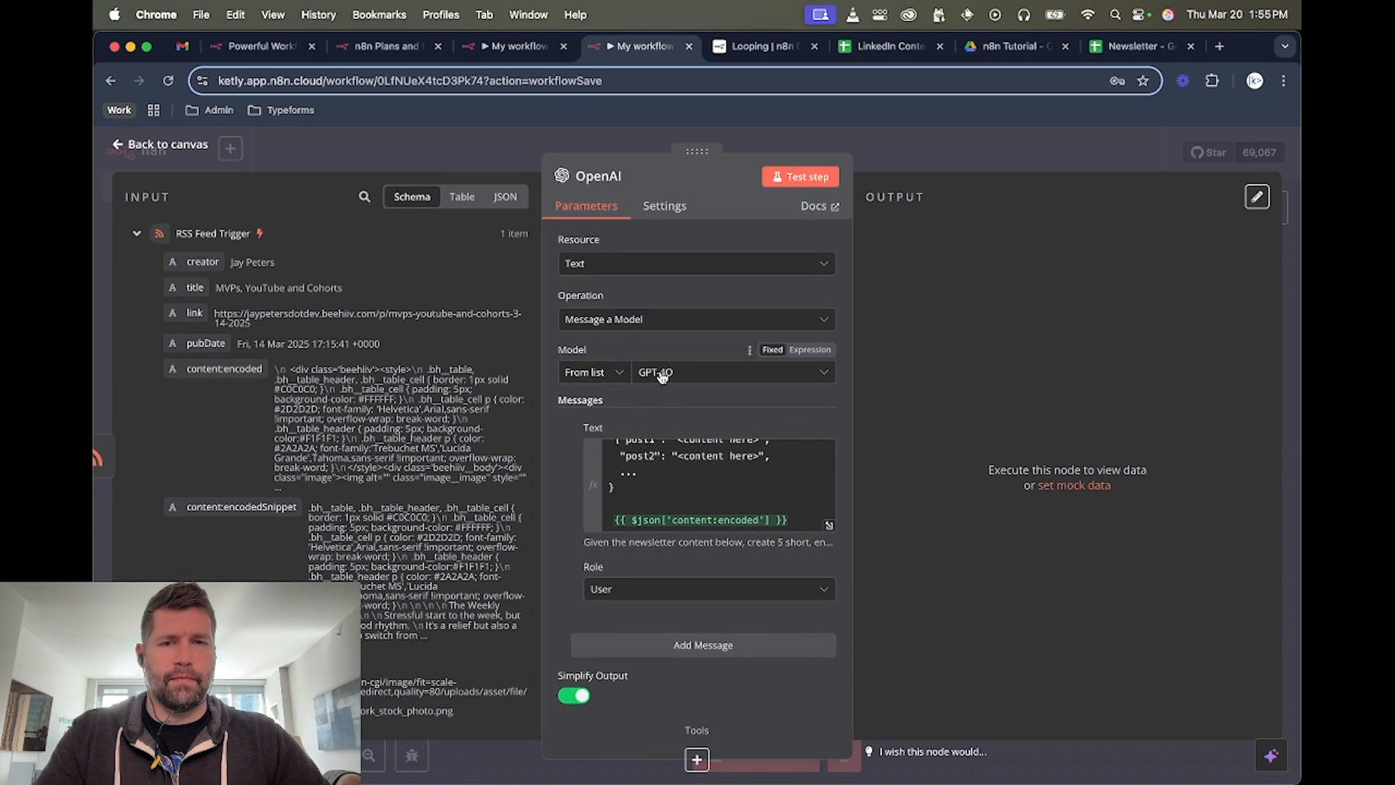
pyautogui.scroll(-3, 566, 485)
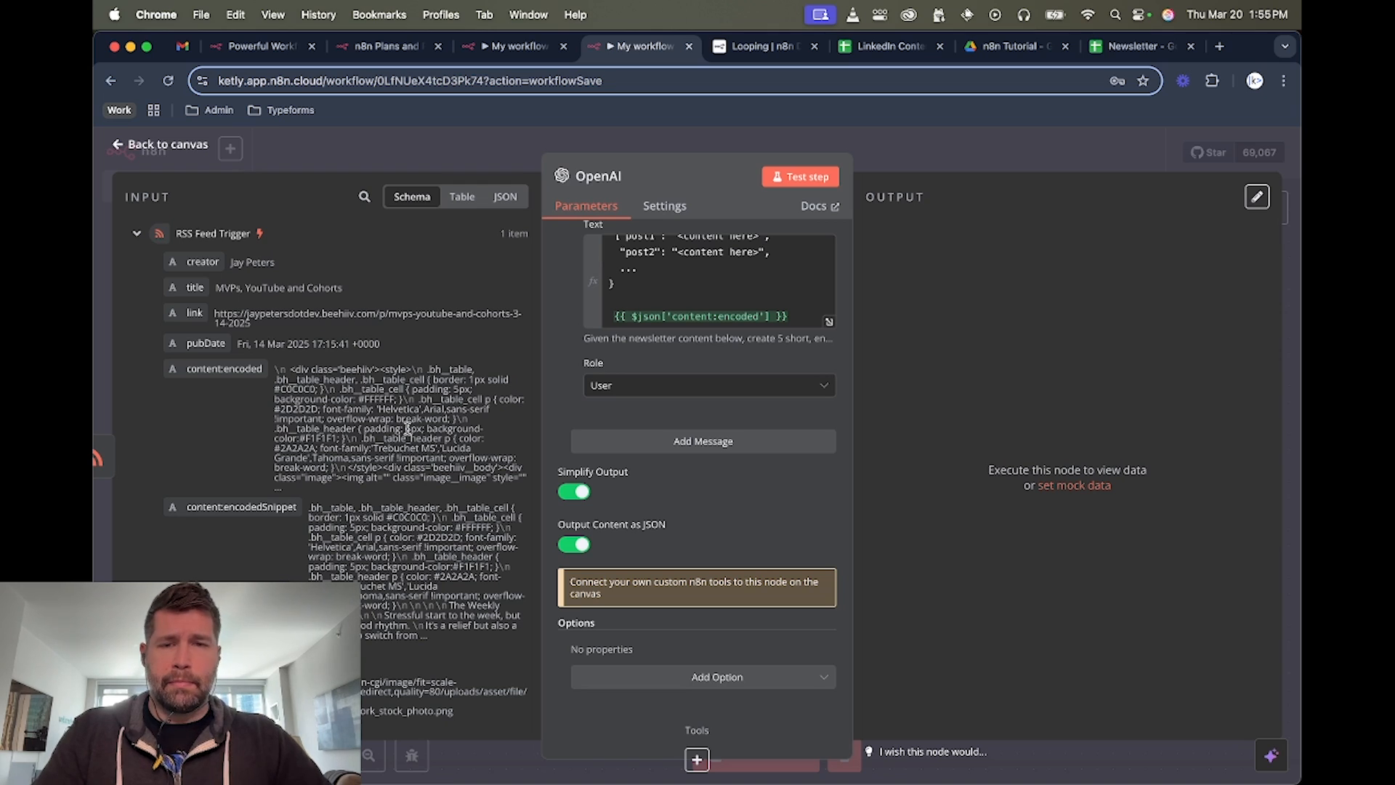
pyautogui.scroll(1, 565, 400)
pyautogui.scroll(3, 565, 401)
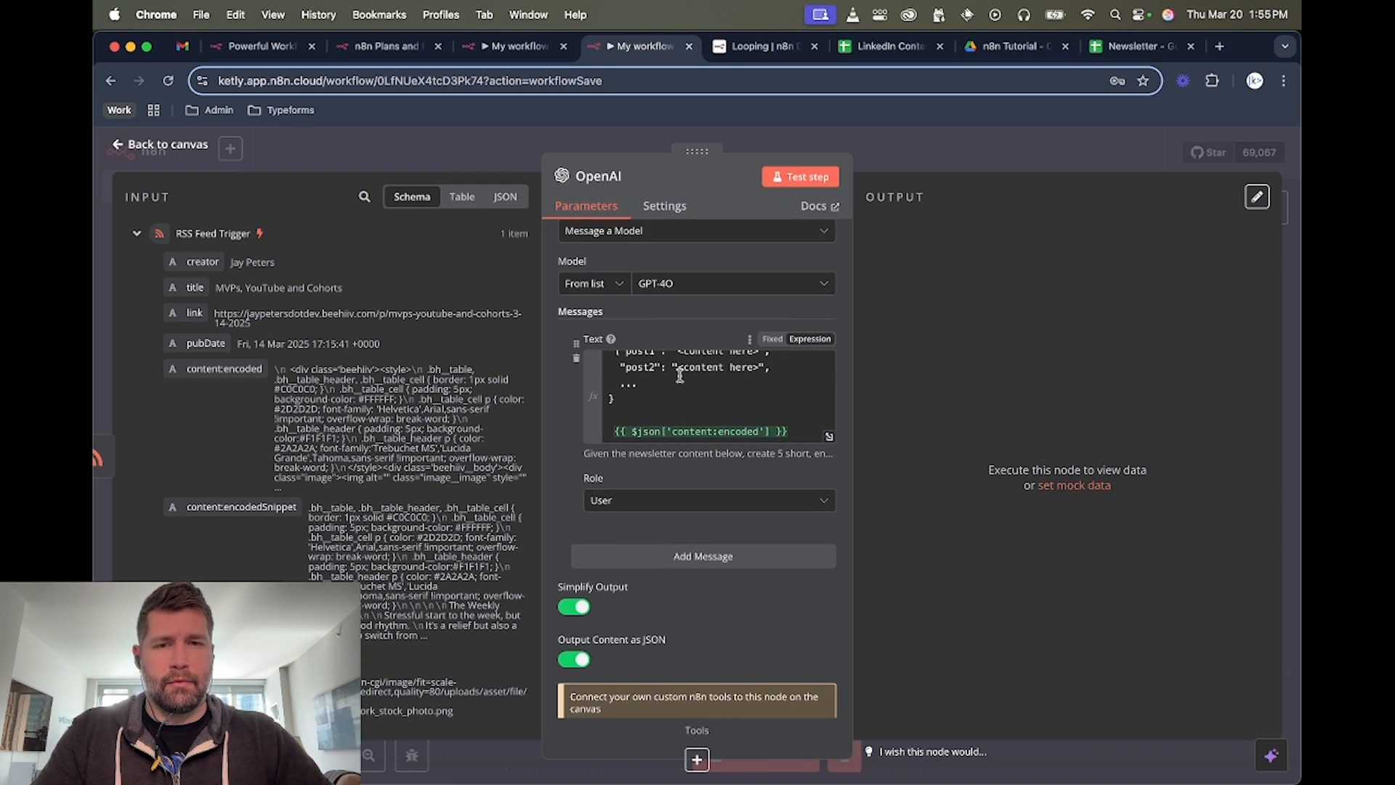
pyautogui.scroll(3, 676, 376)
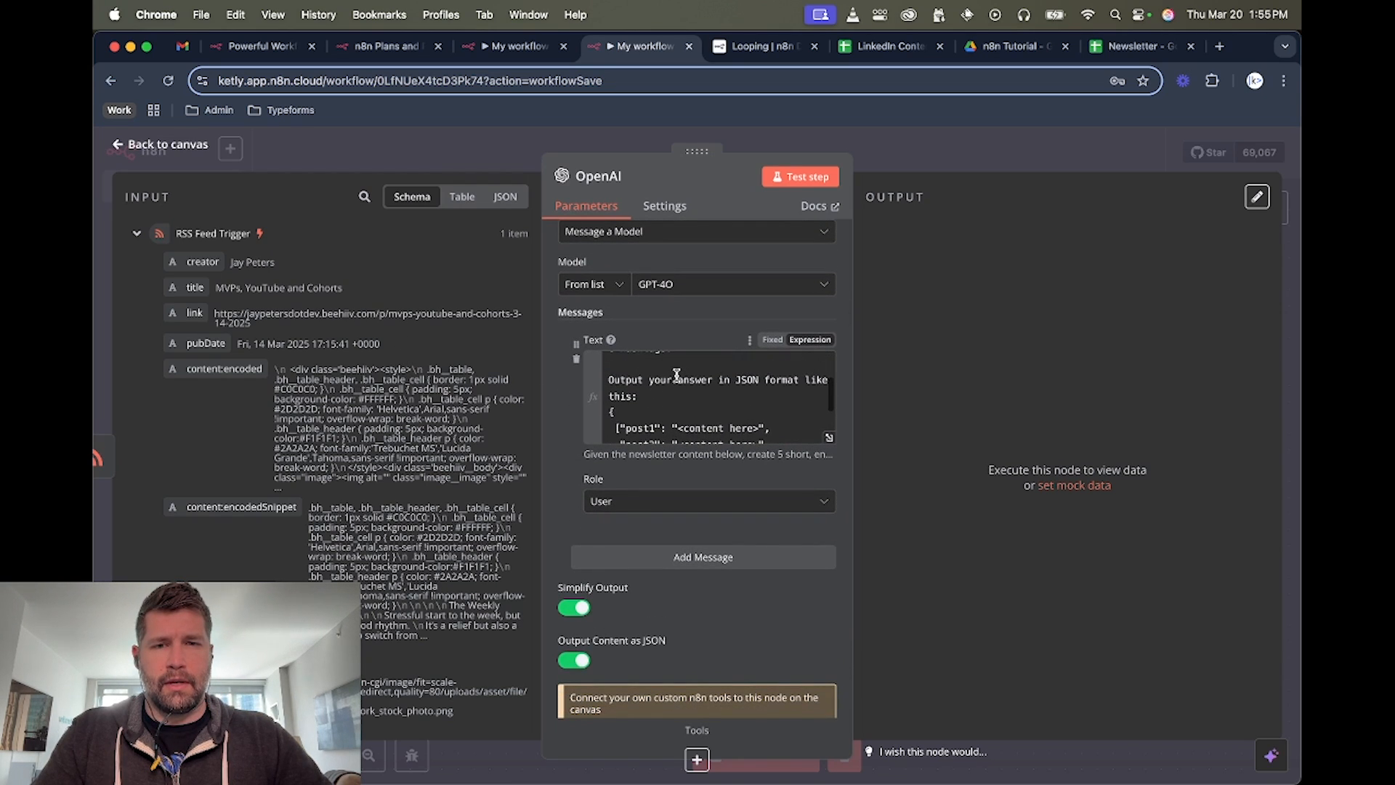
pyautogui.click(797, 177)
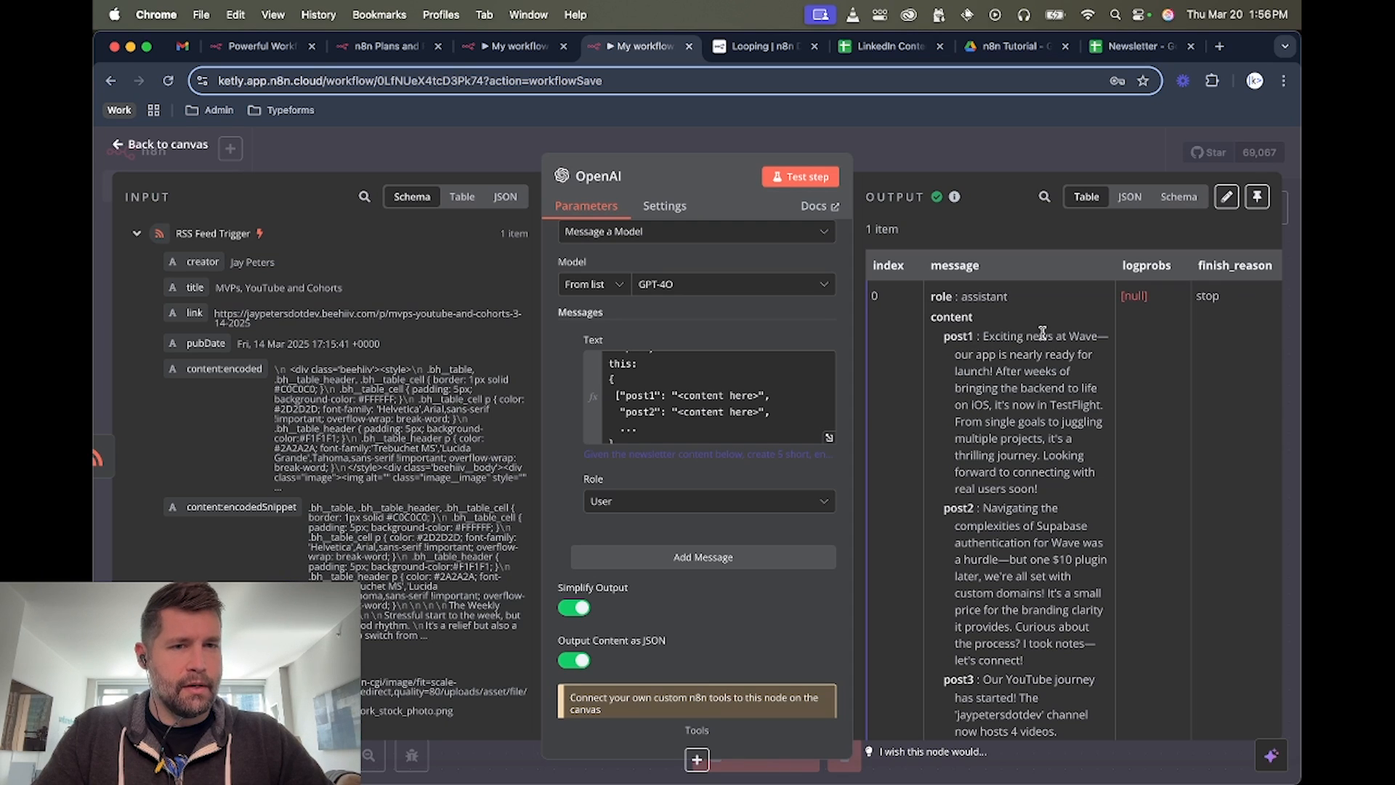
# Read through the five generated posts in the OpenAI node's output and return to the canvas.
pyautogui.scroll(-3, 978, 375)
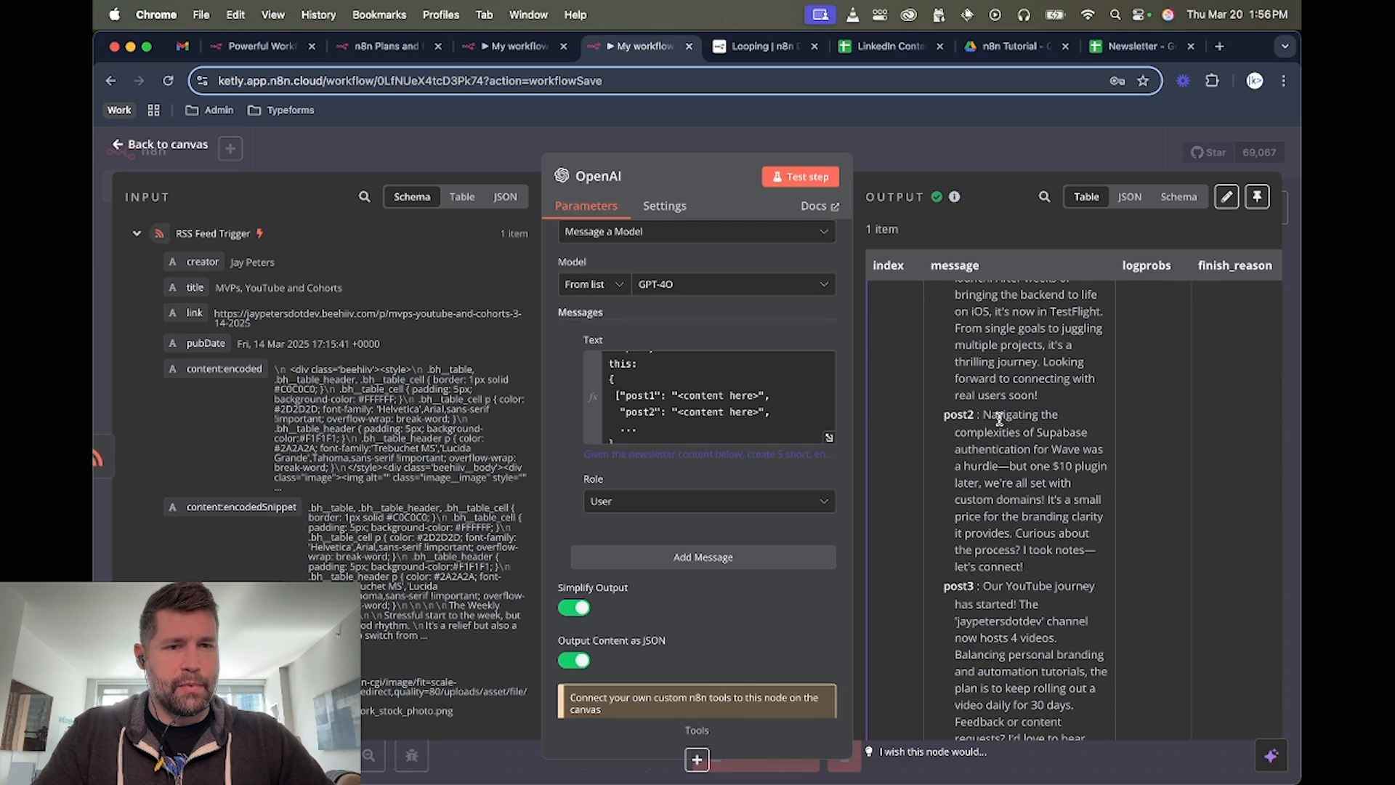
pyautogui.scroll(-6, 999, 417)
pyautogui.scroll(-6, 1014, 416)
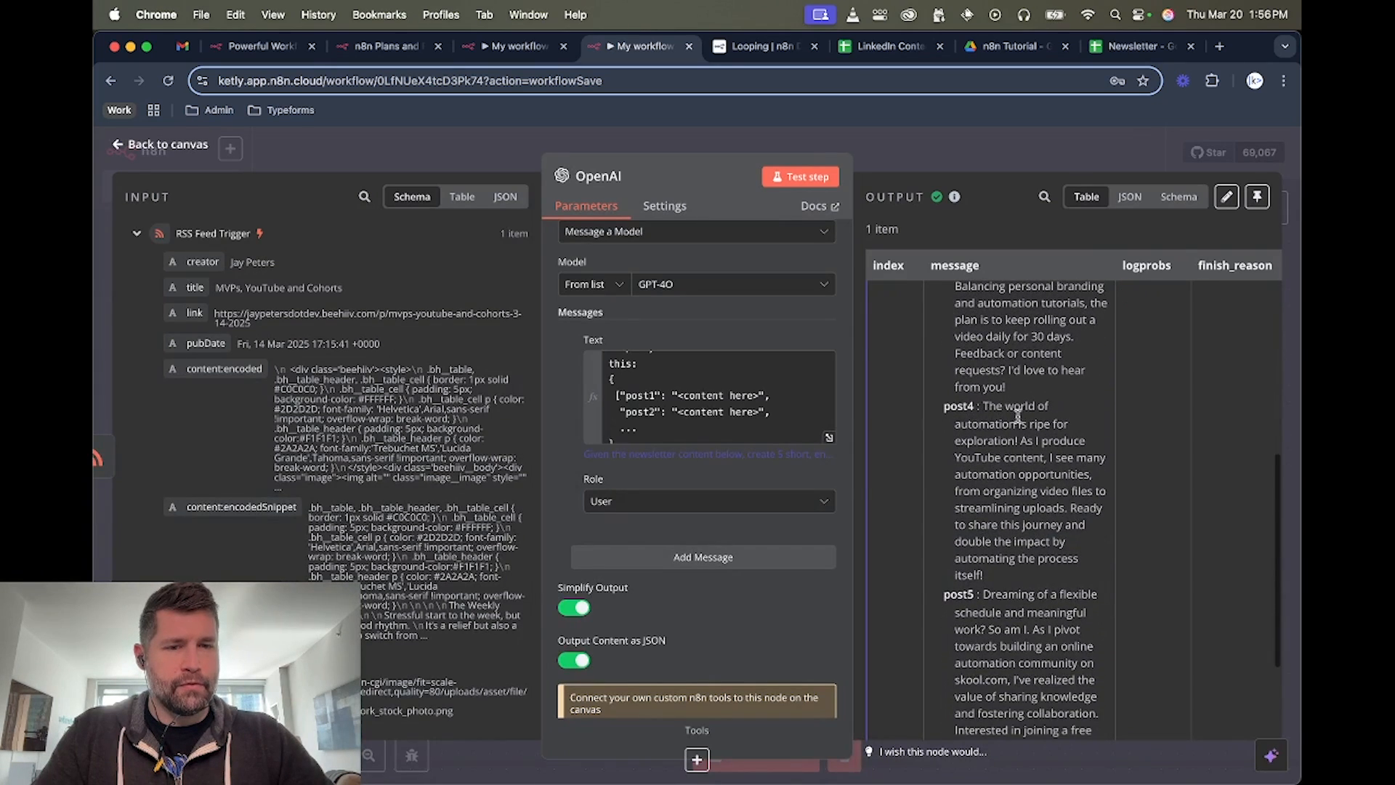
pyautogui.scroll(15, 1013, 436)
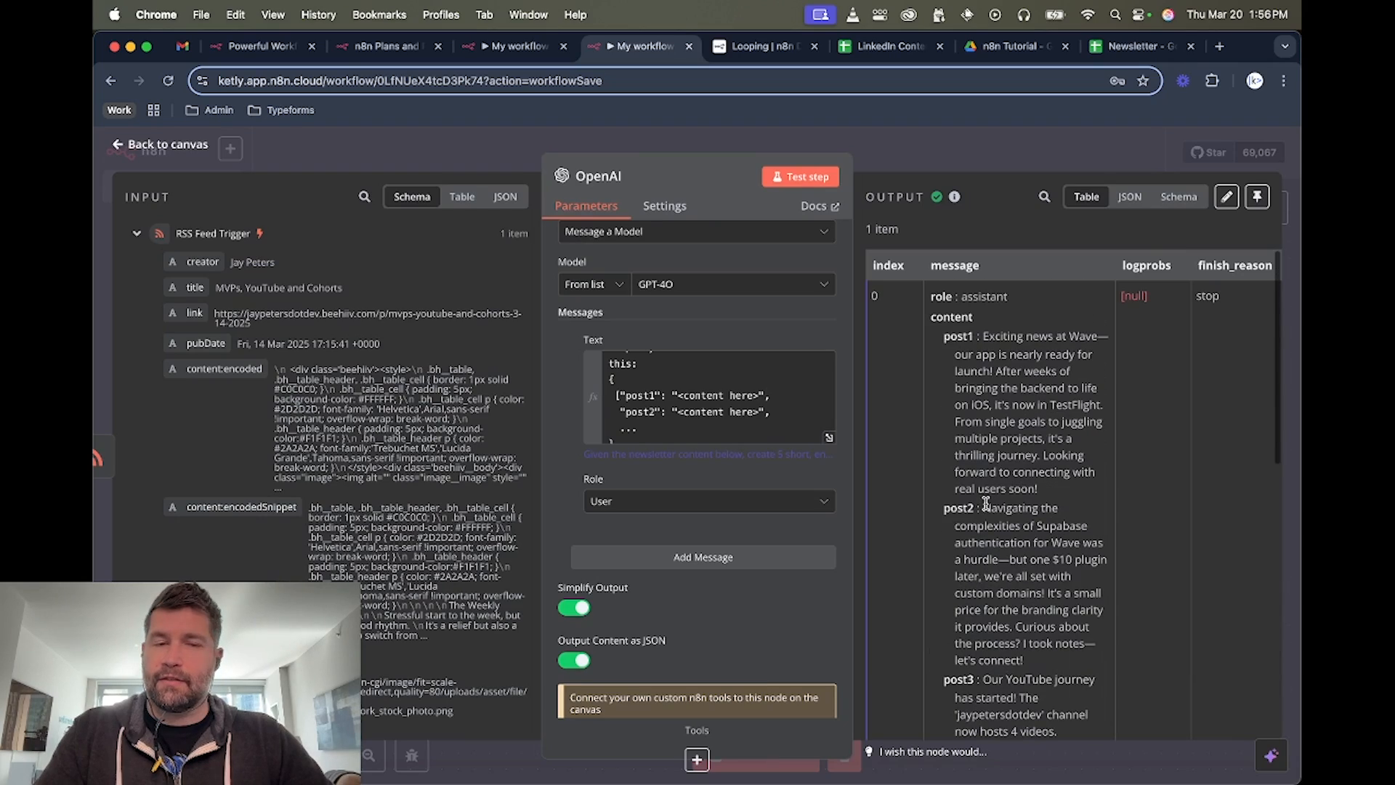
pyautogui.click(1003, 155)
pyautogui.hscroll(2, 832, 329)
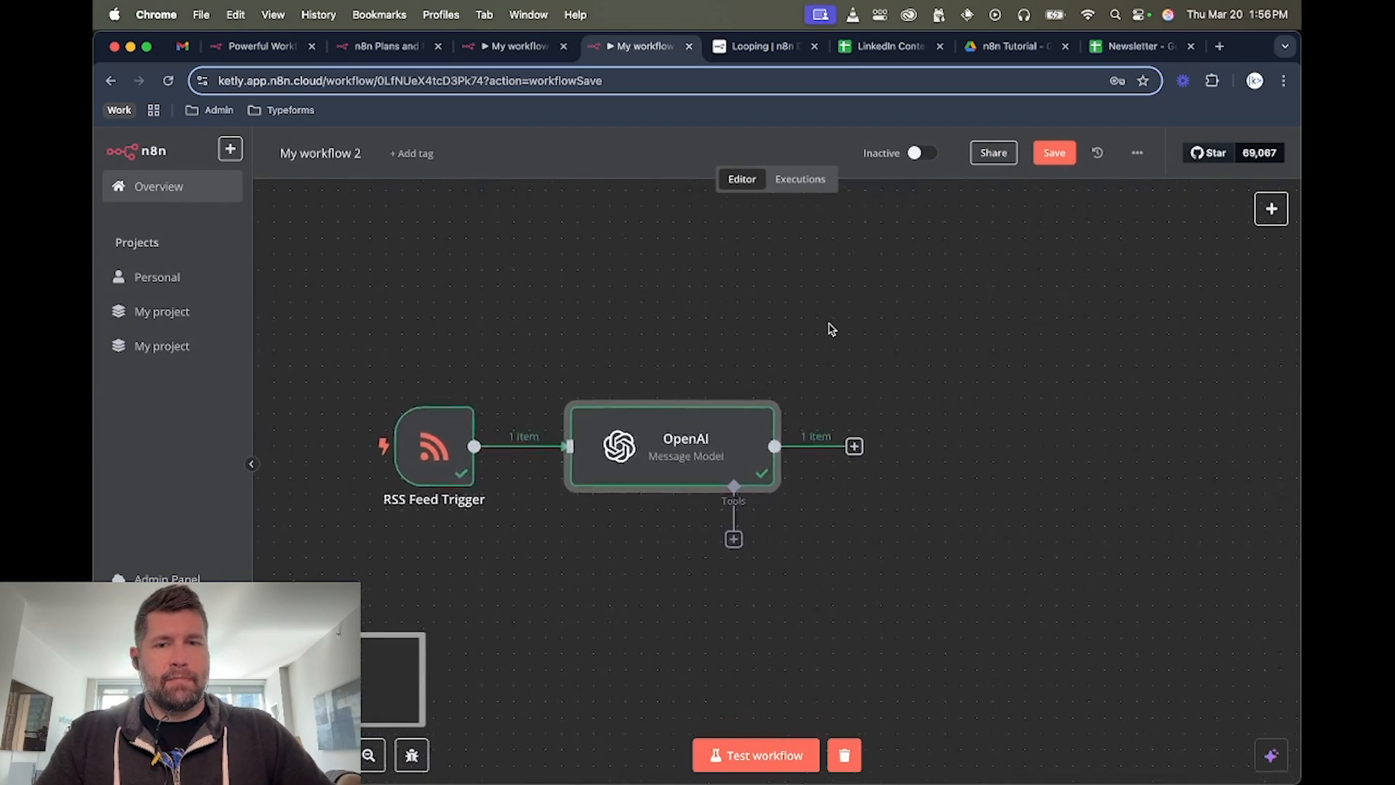
pyautogui.scroll(-1, 832, 329)
pyautogui.hscroll(1, 832, 329)
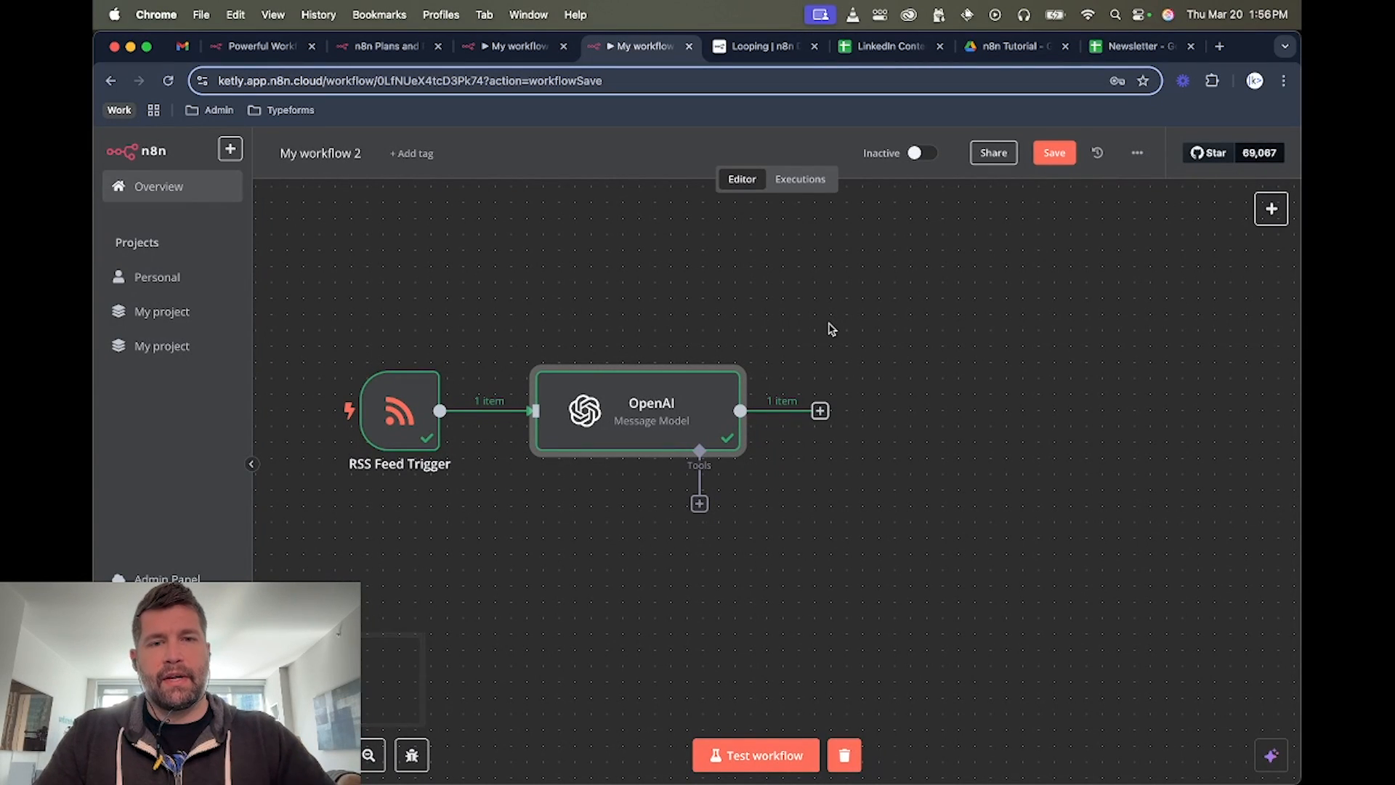
pyautogui.click(820, 411)
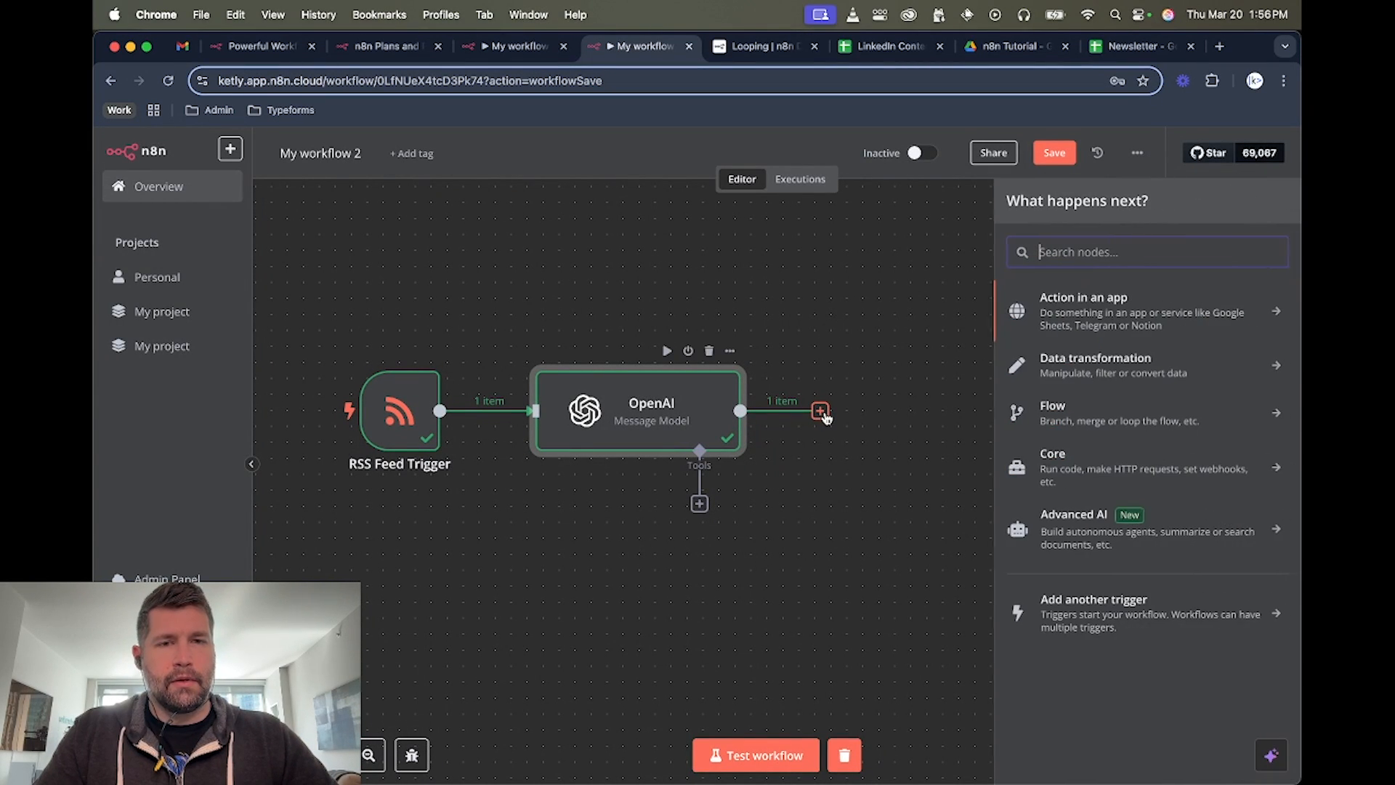
pyautogui.click(1076, 378)
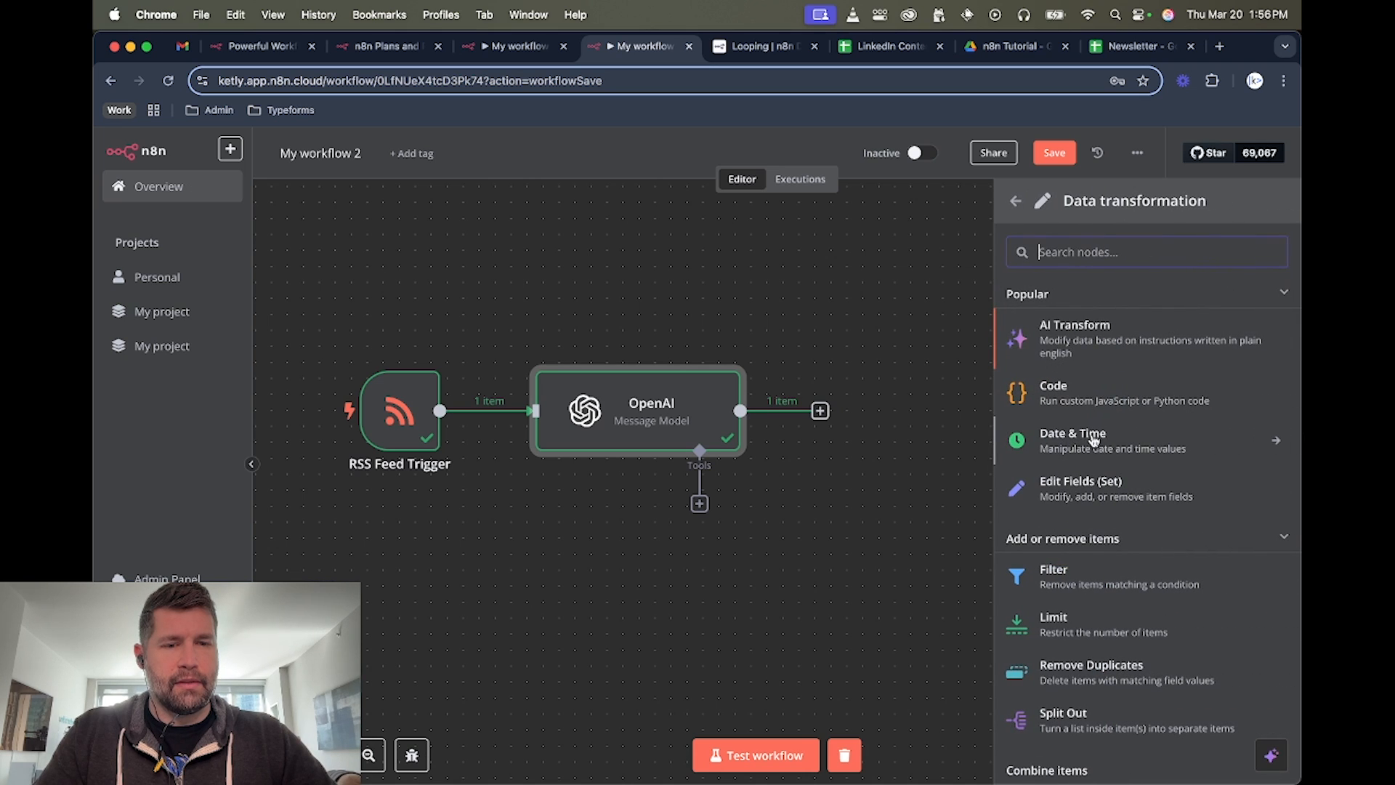
pyautogui.click(1074, 725)
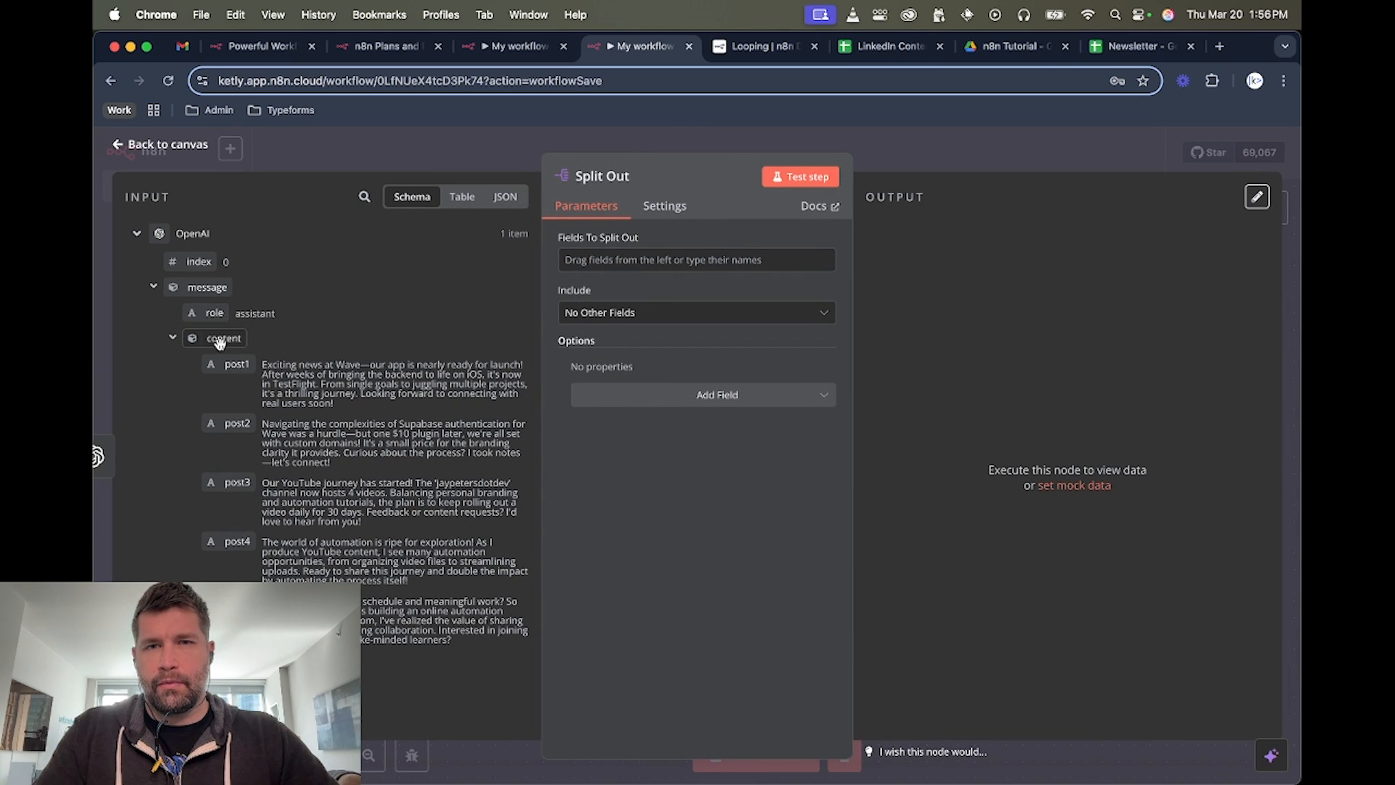
pyautogui.click(941, 160)
pyautogui.click(874, 352)
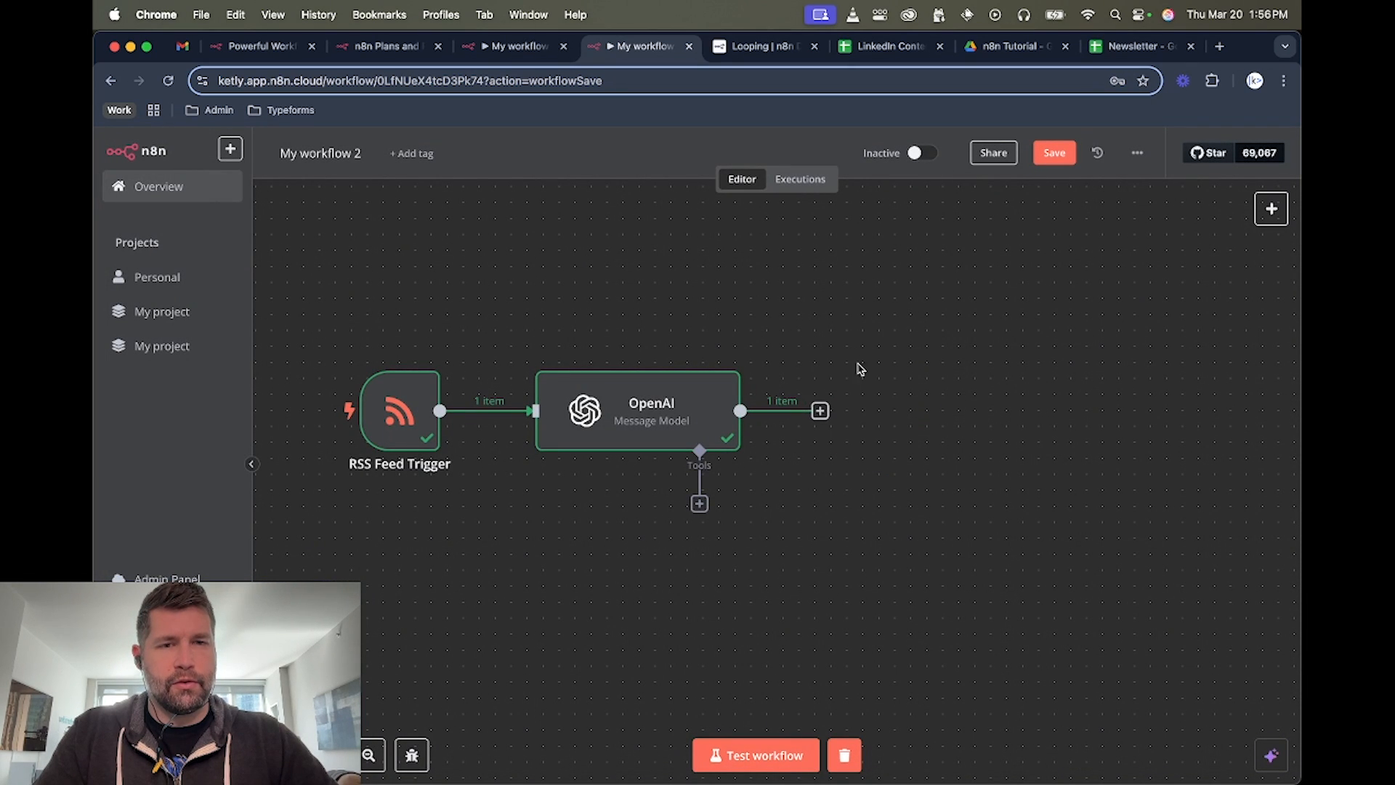
# Add a Split Out data transformation node after the OpenAI node.
pyautogui.click(821, 412)
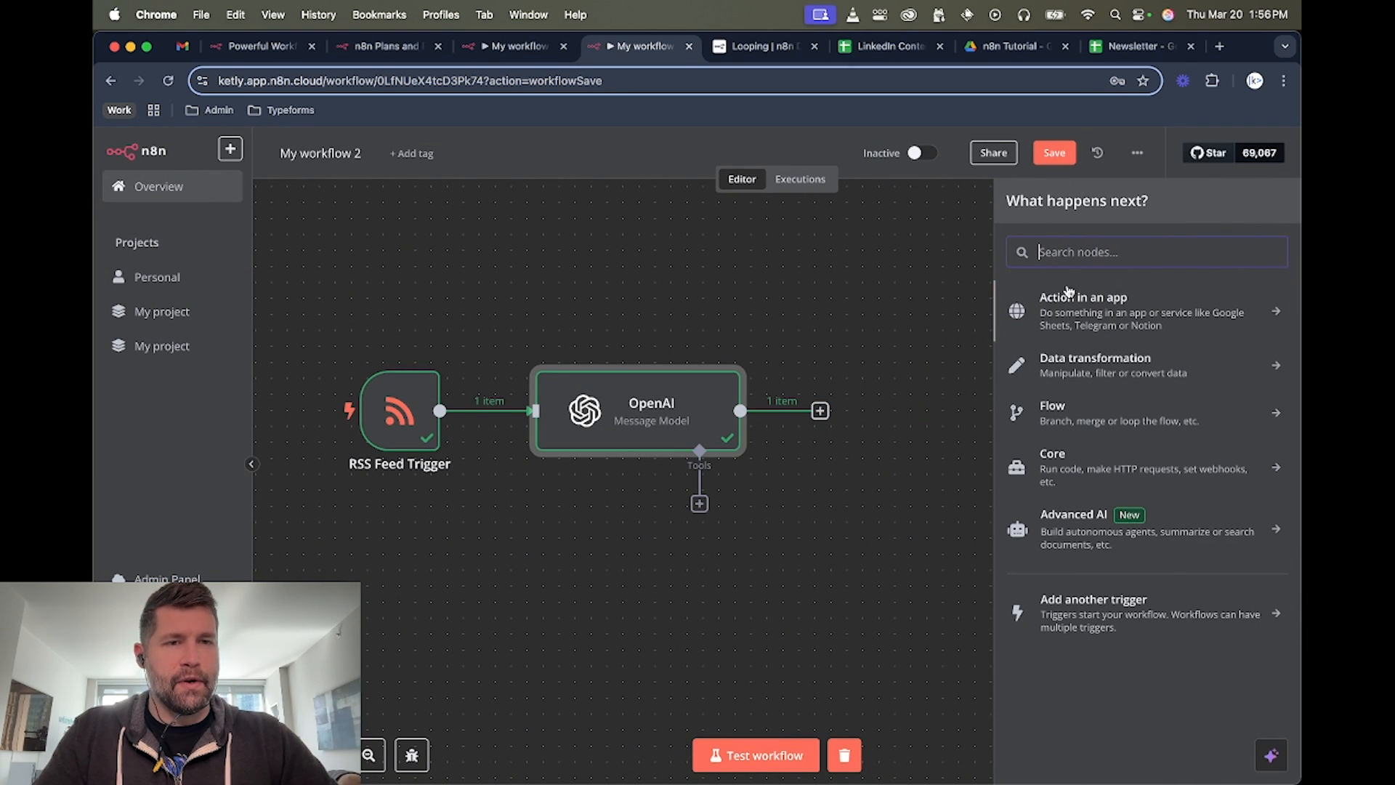
pyautogui.click(1082, 367)
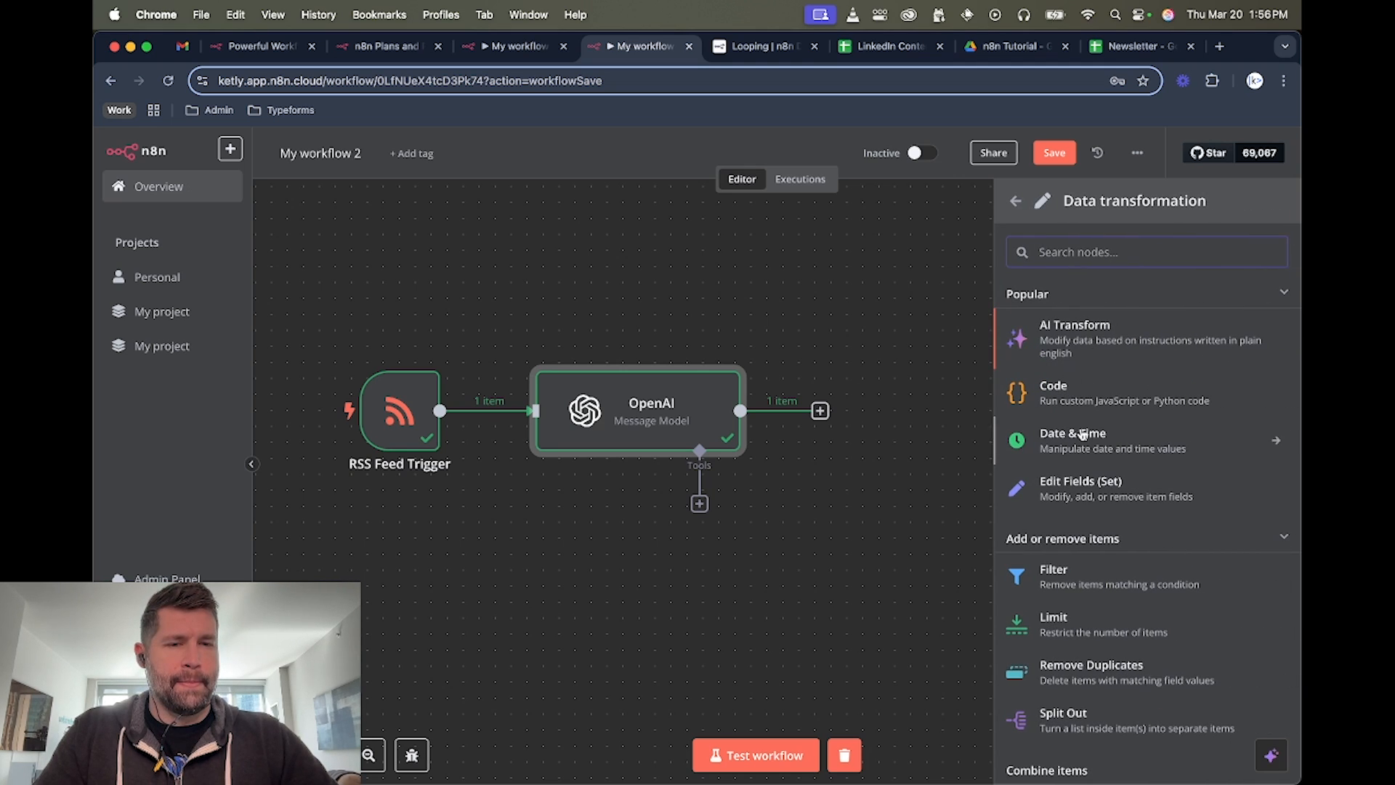
pyautogui.scroll(-2, 1081, 718)
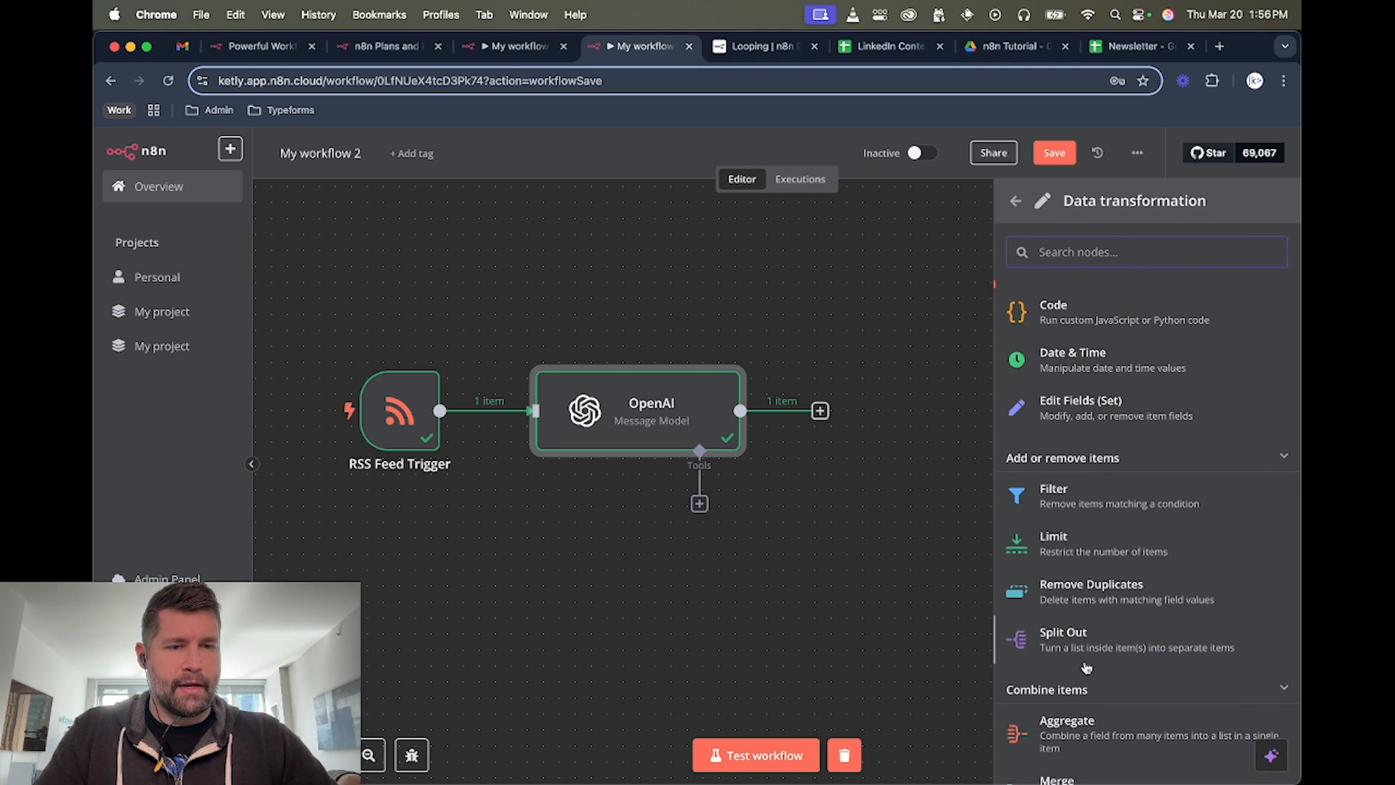
pyautogui.click(1071, 639)
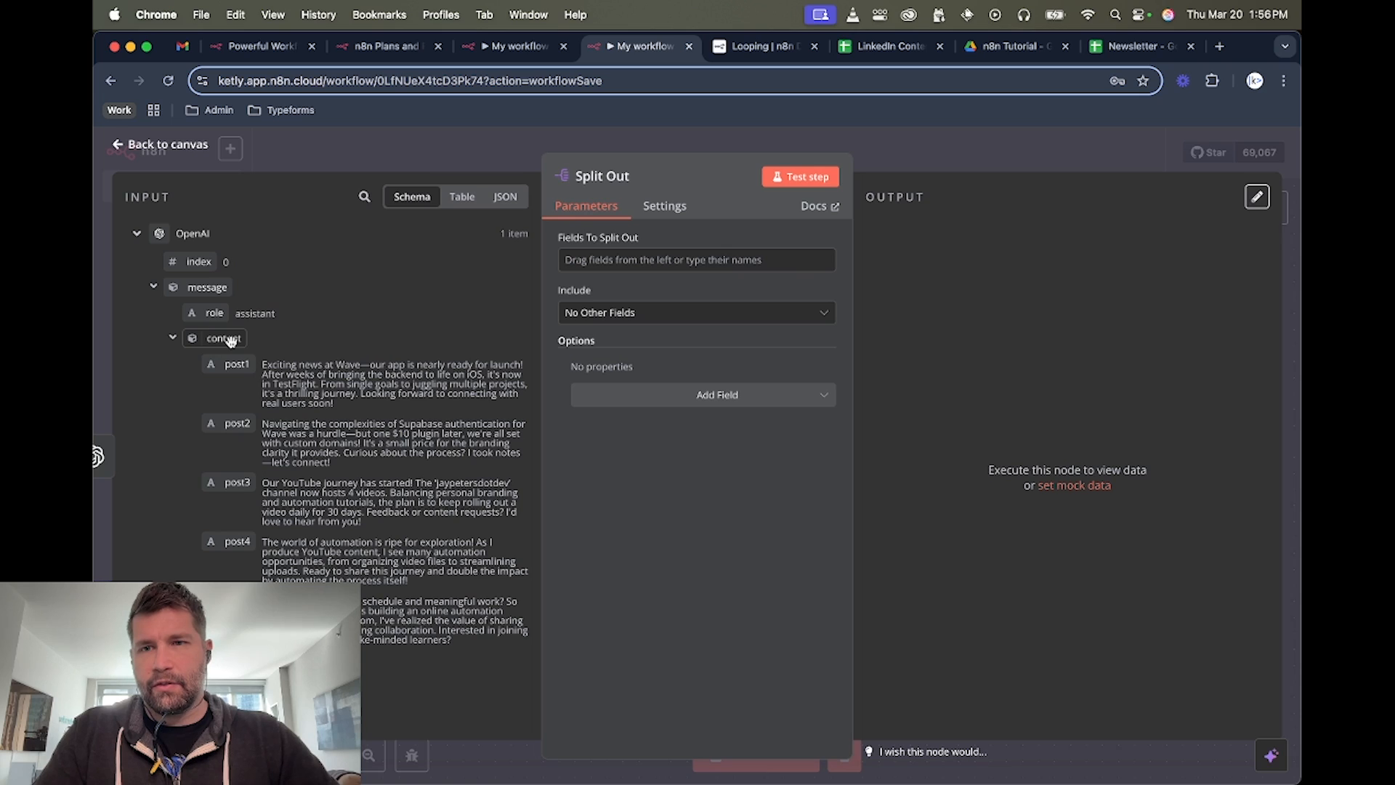
# Set the Split Out node's field to message.content, test the node and return to the canvas.
pyautogui.moveTo(222, 339); pyautogui.dragTo(640, 270)
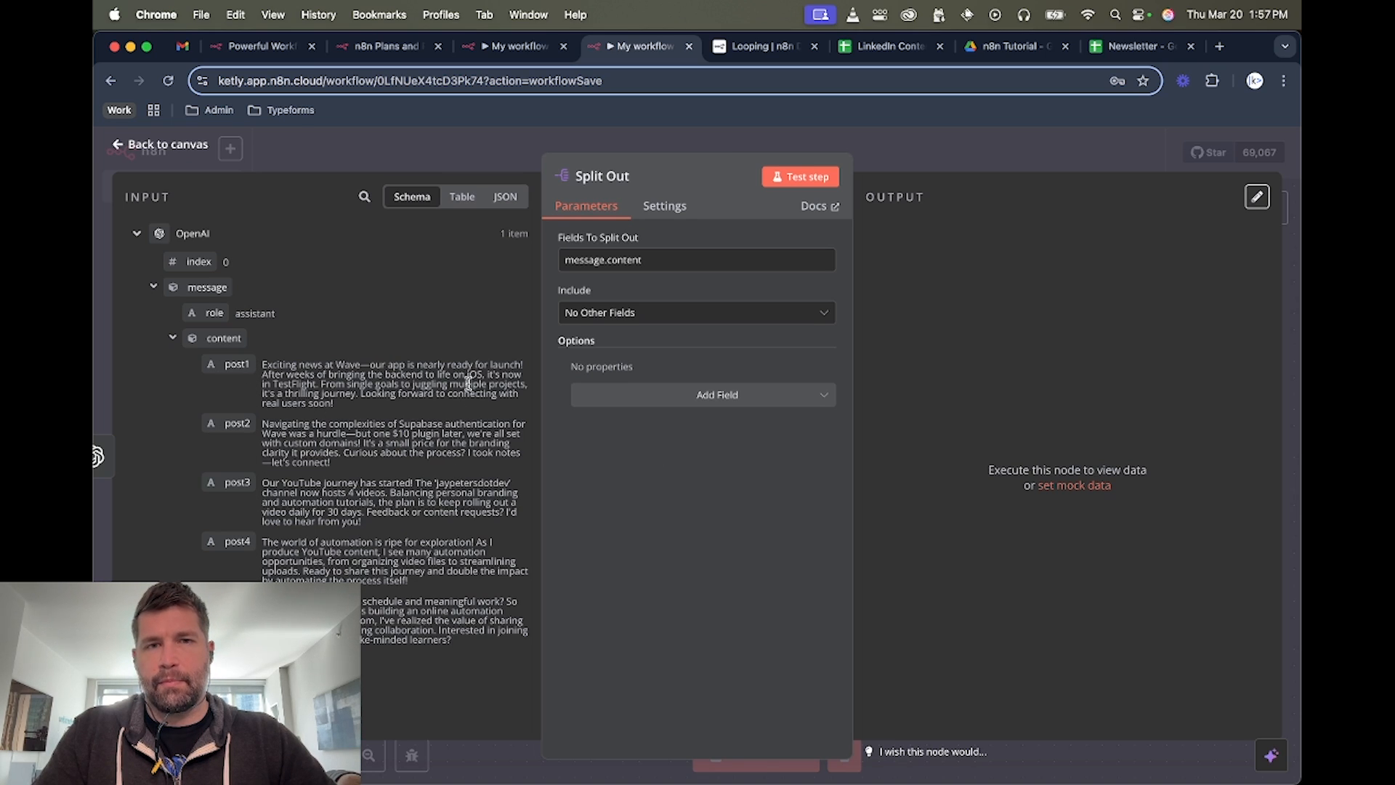
pyautogui.click(801, 177)
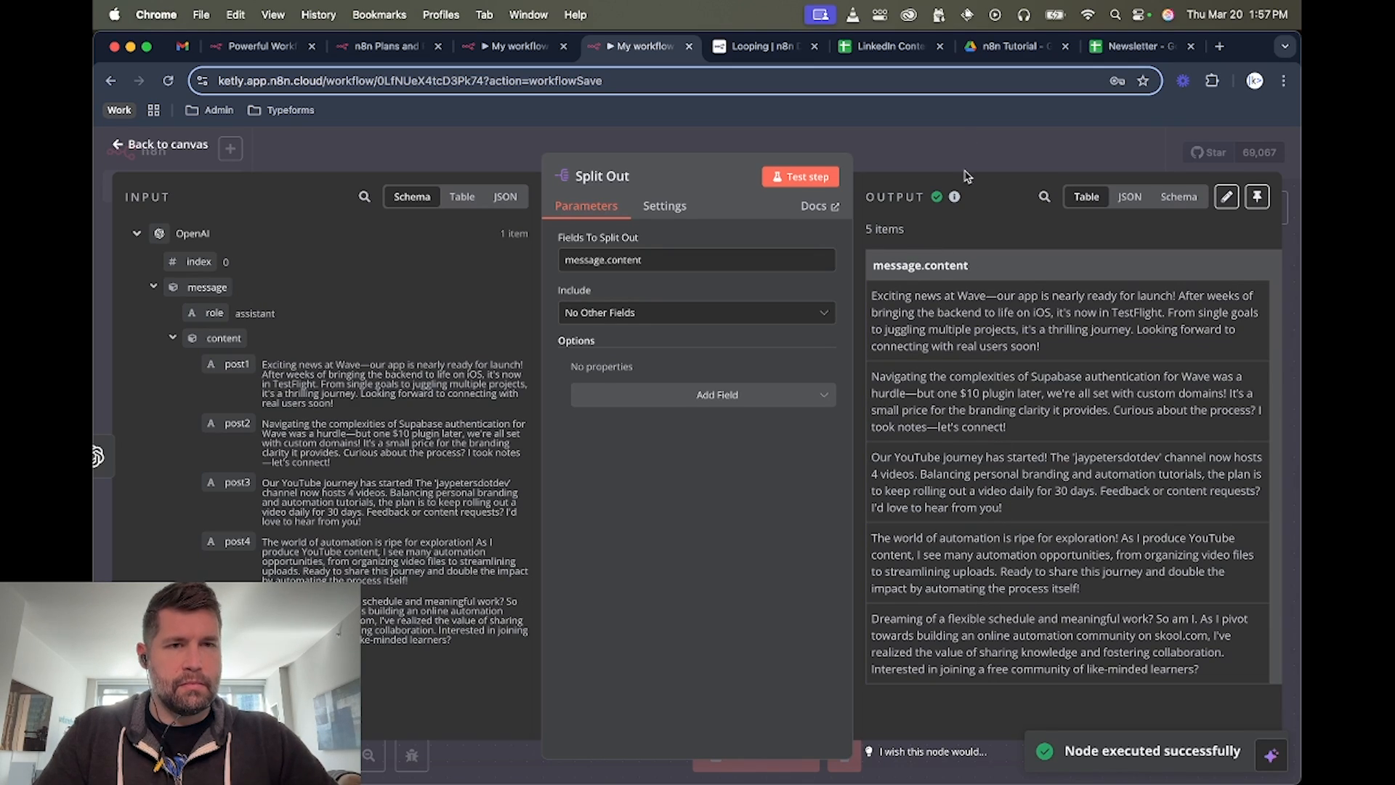
pyautogui.click(969, 138)
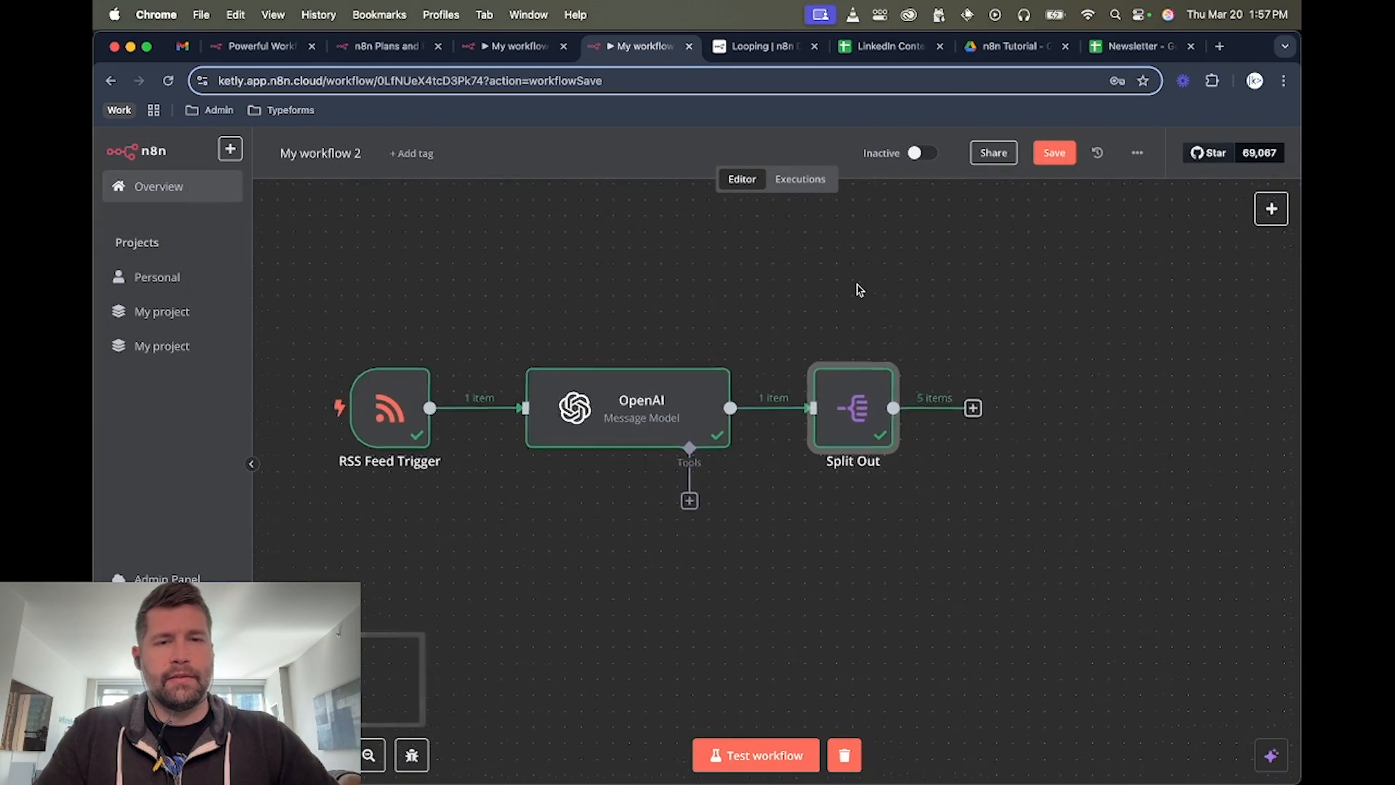
# Switch to Google Drive and create a blank Google Sheets spreadsheet in the n8n Tutorial folder.
pyautogui.hscroll(2, 860, 290)
pyautogui.hscroll(-2, 860, 290)
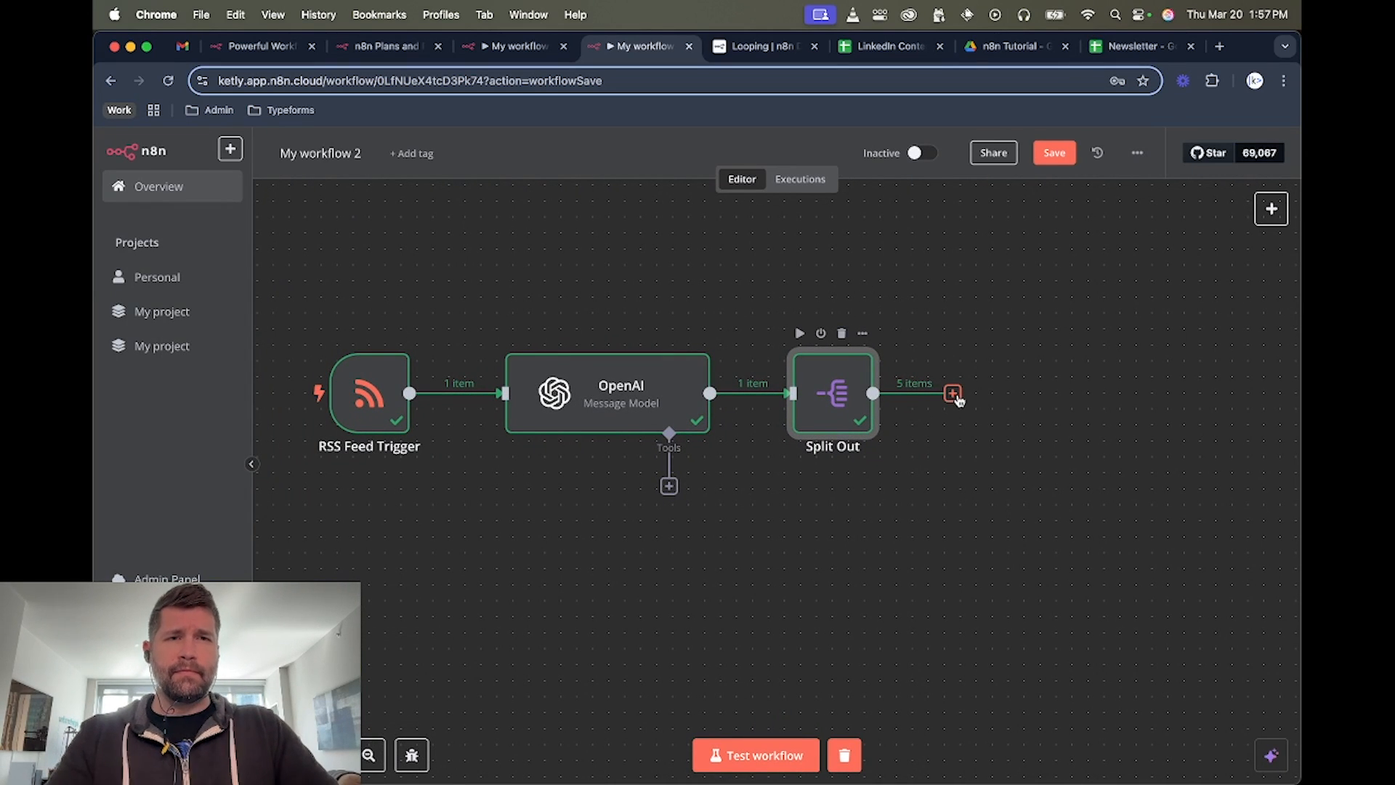
pyautogui.click(890, 46)
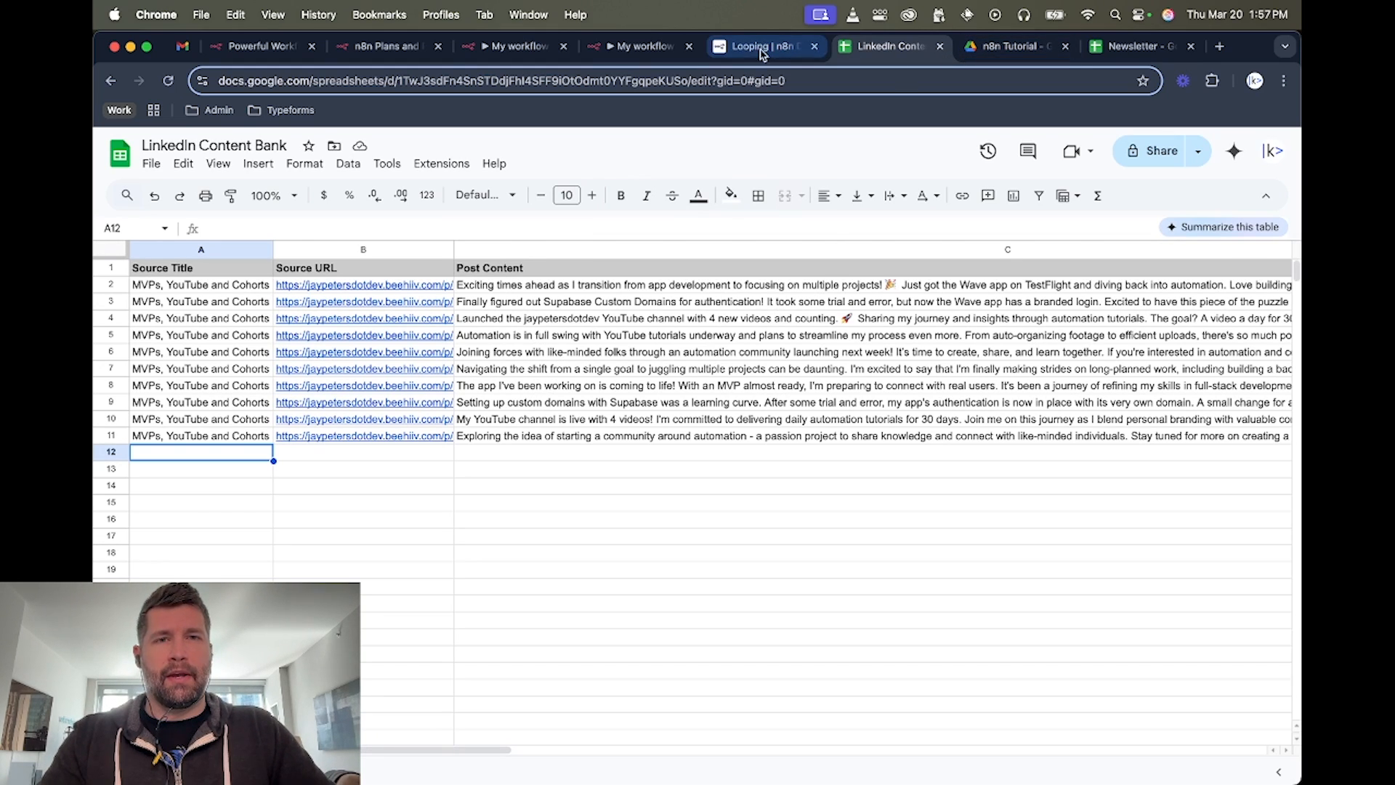
pyautogui.click(998, 48)
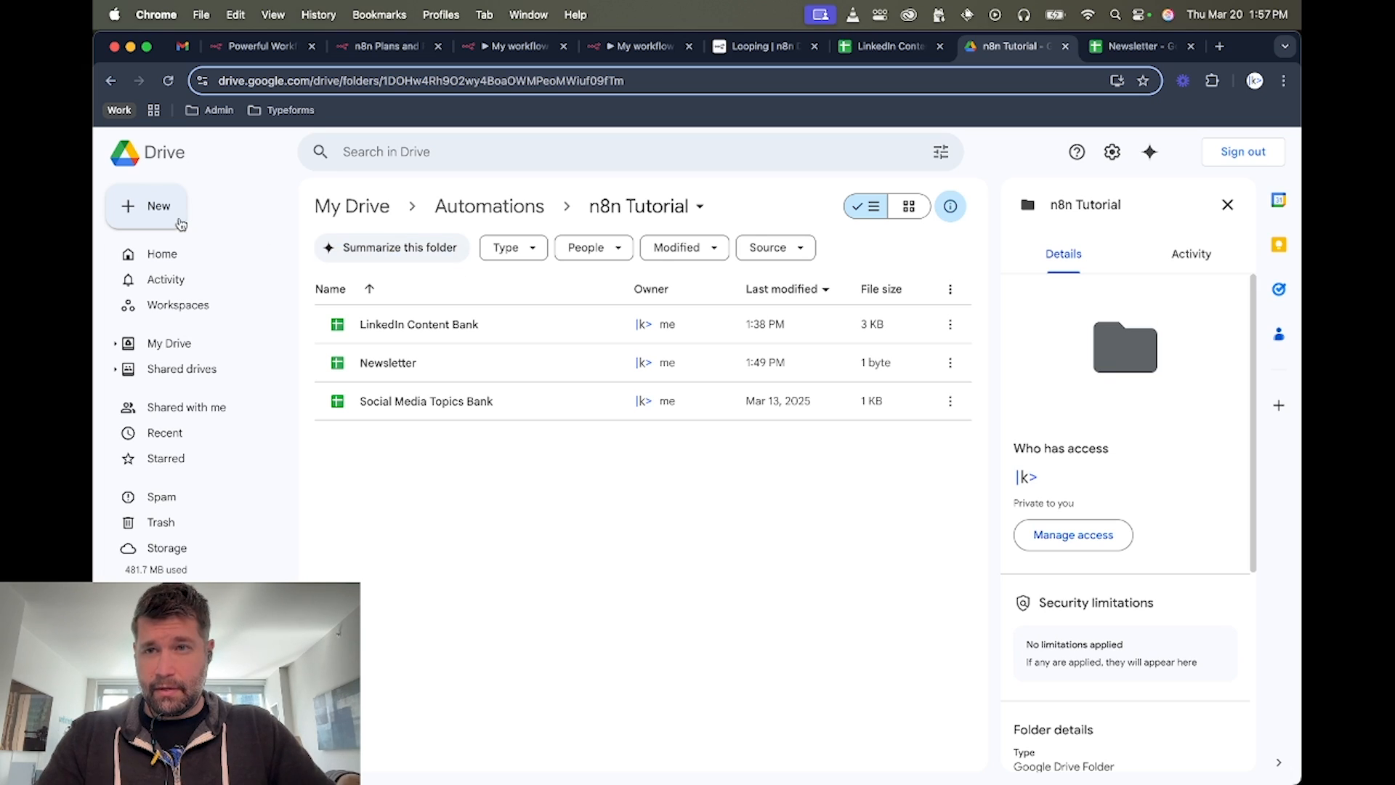
pyautogui.click(161, 211)
pyautogui.click(205, 332)
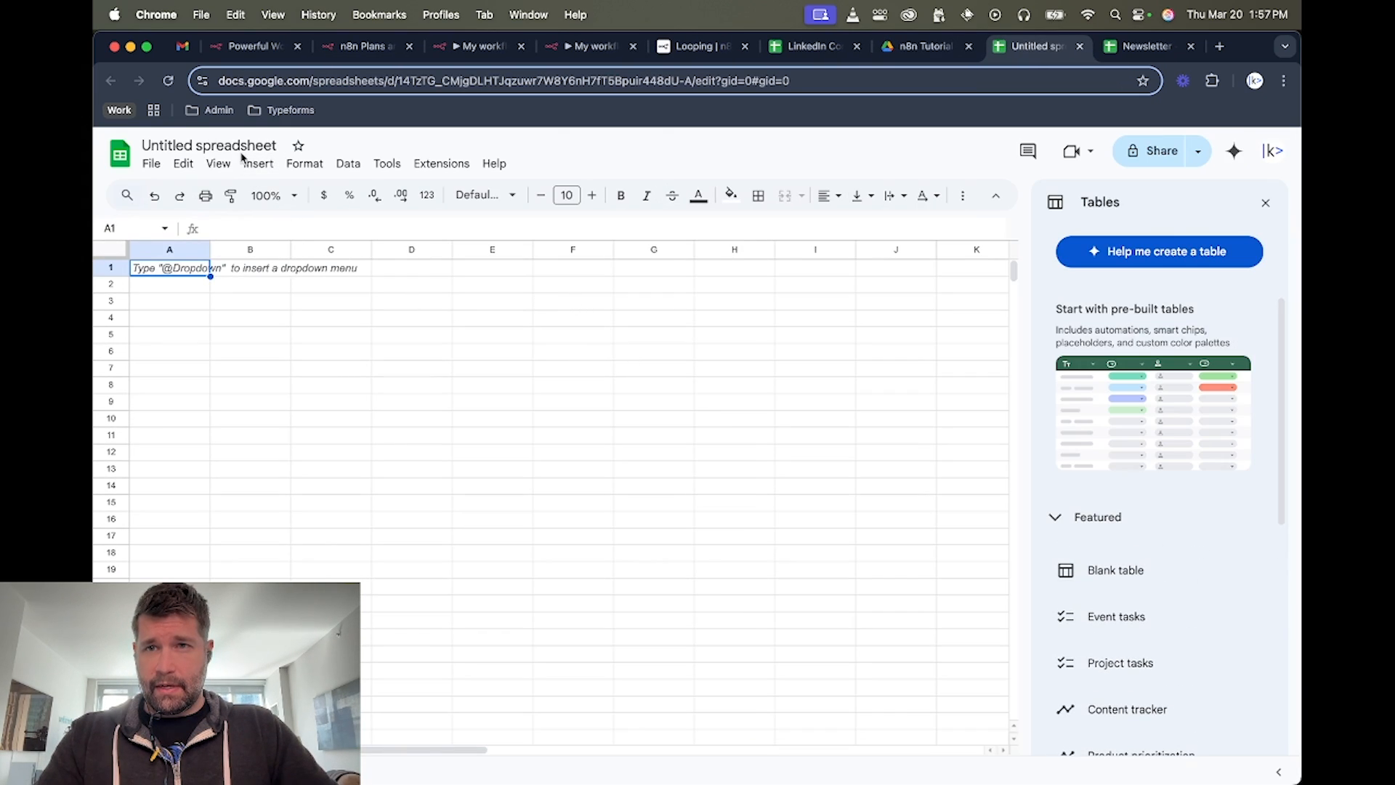
# Name the new spreadsheet "Social Media Posts from Newsletter".
pyautogui.click(244, 150)
pyautogui.write('Soci')
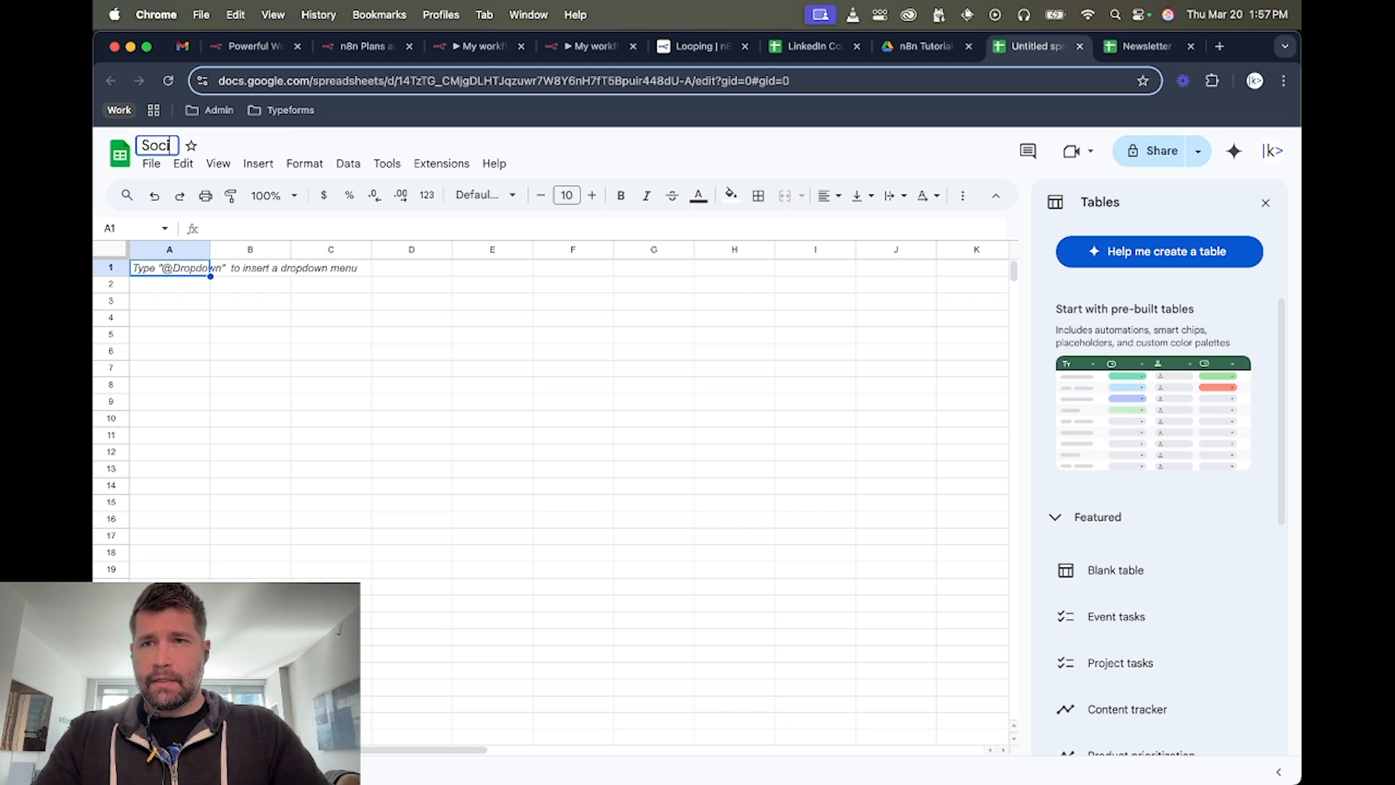
pyautogui.write('al Media P')
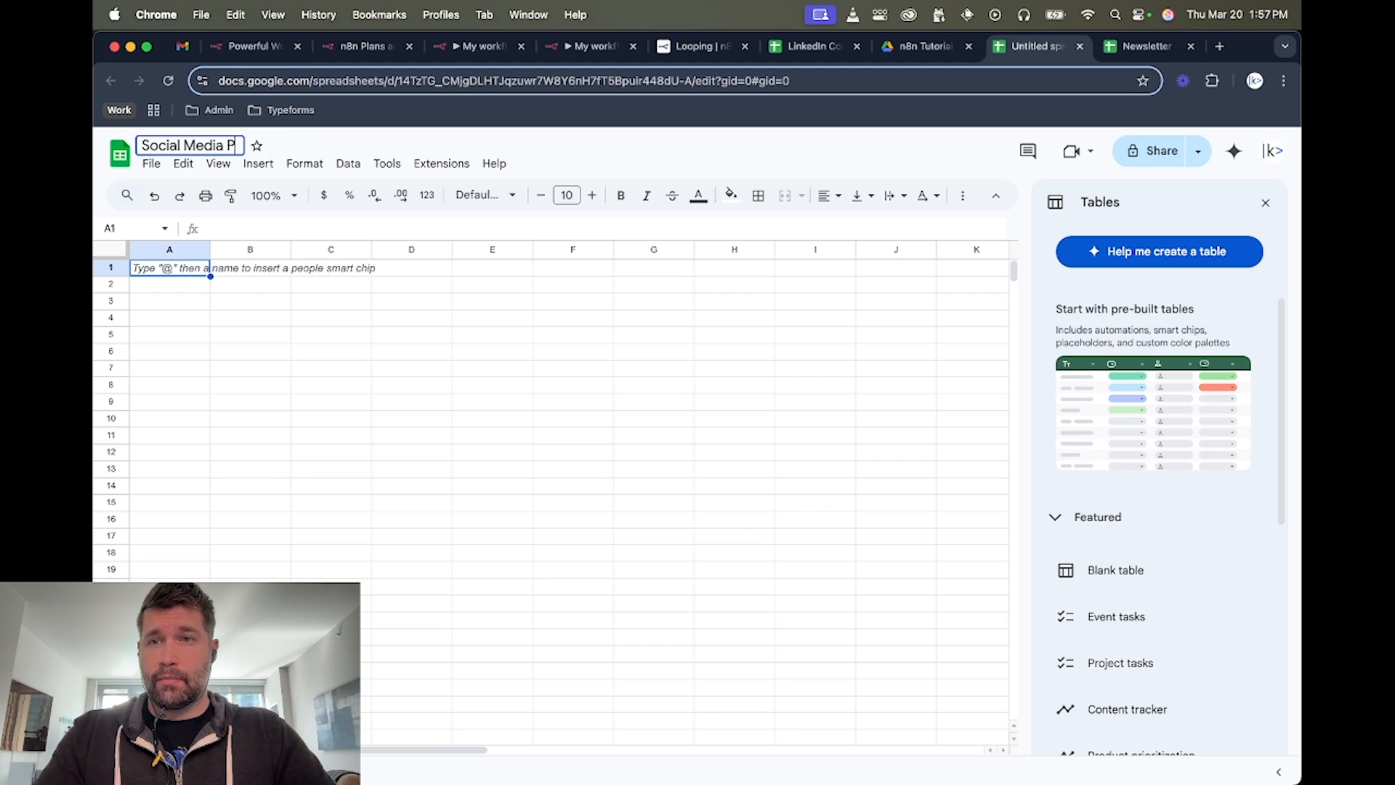
pyautogui.write('osts from Ne')
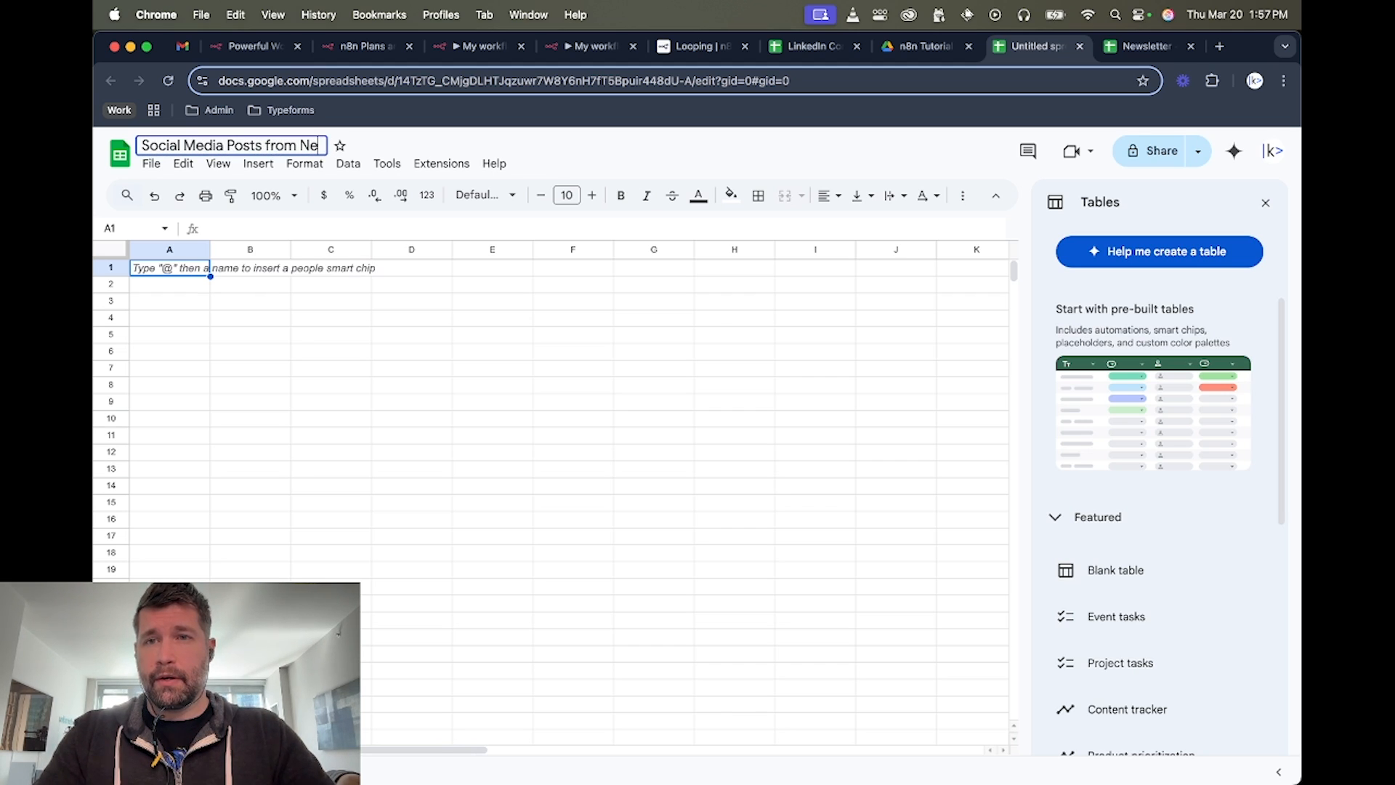
pyautogui.write('wsletter')
pyautogui.press('Return')
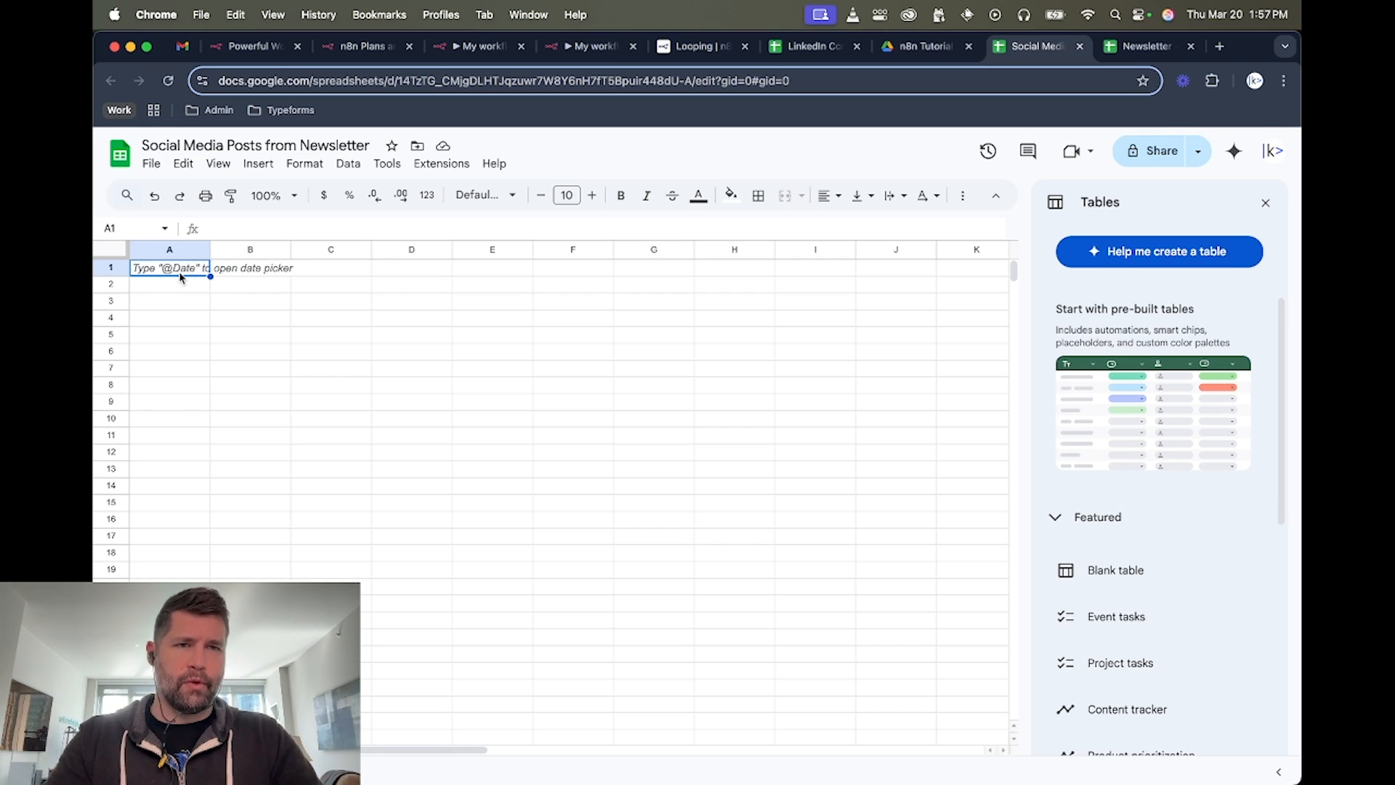
# Enter the headers Source Title in A1 and Source URL in B1.
pyautogui.write('Source')
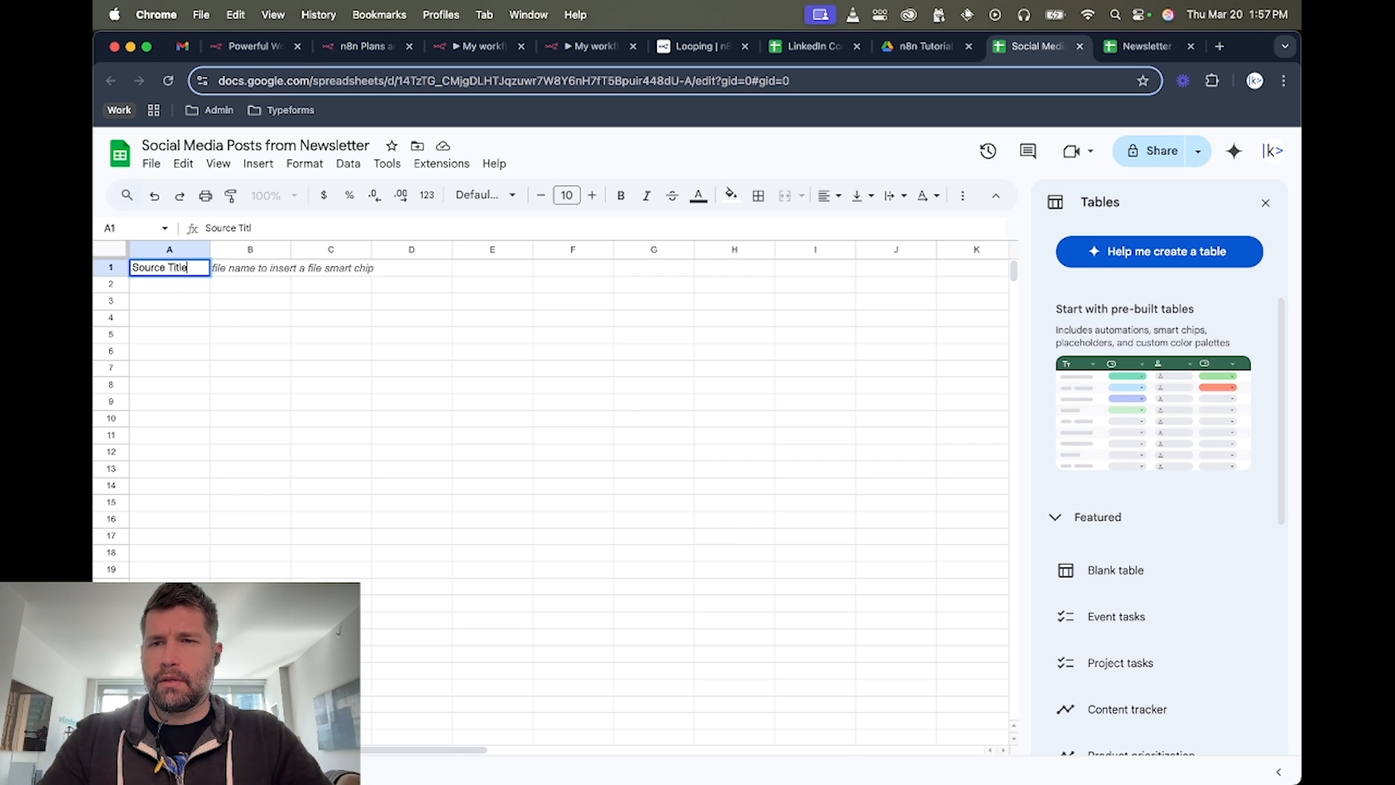
pyautogui.write(' Title')
pyautogui.press('Tab')
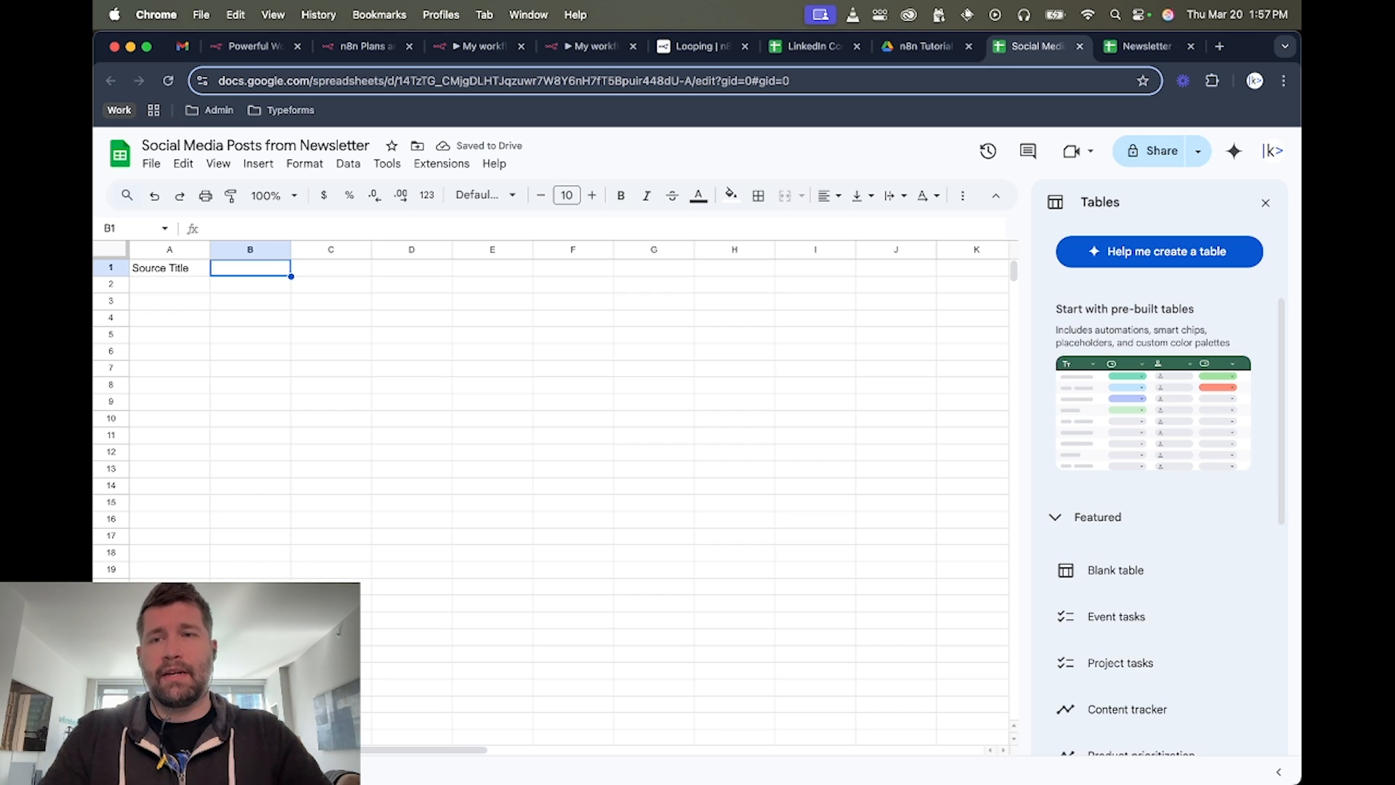
pyautogui.write('Sou')
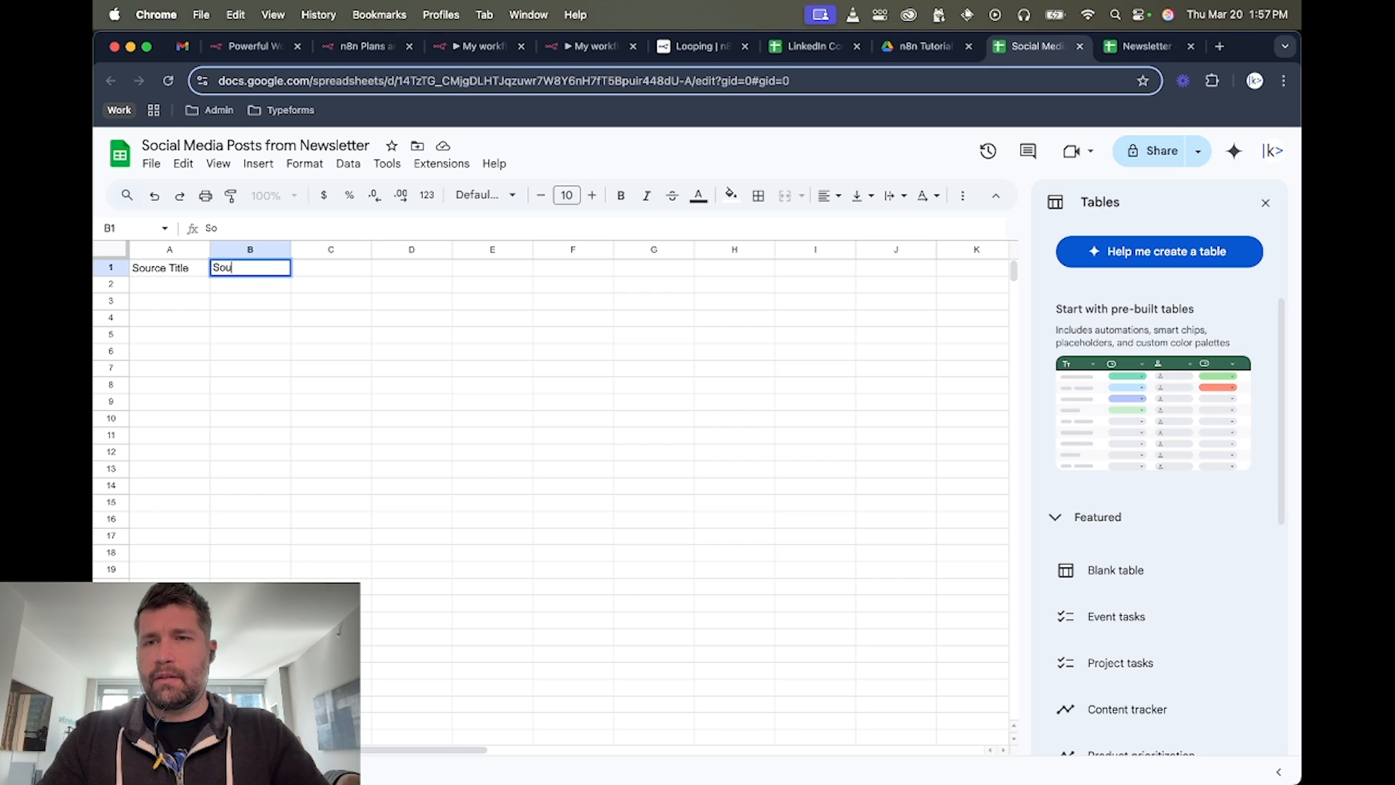
pyautogui.write('rce URL')
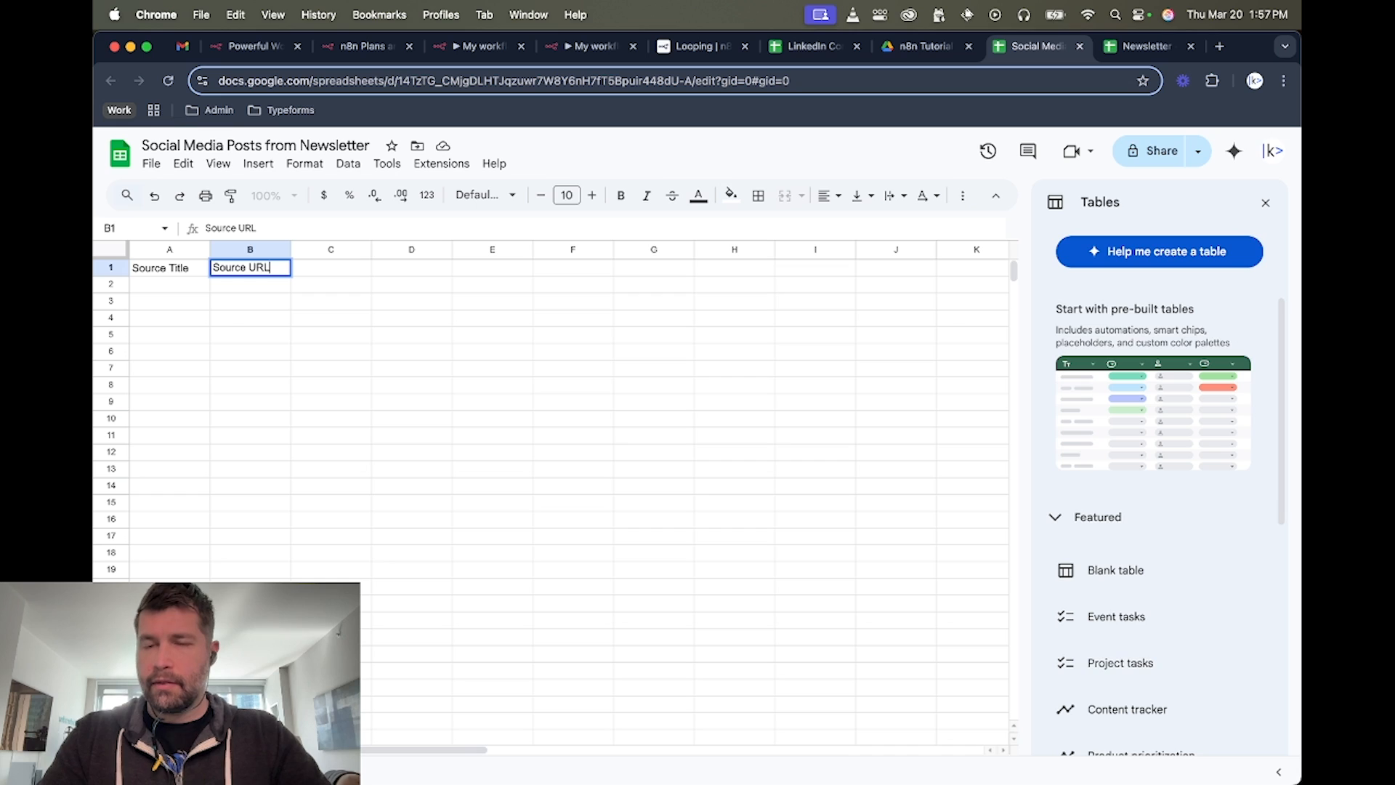
pyautogui.press('Tab')
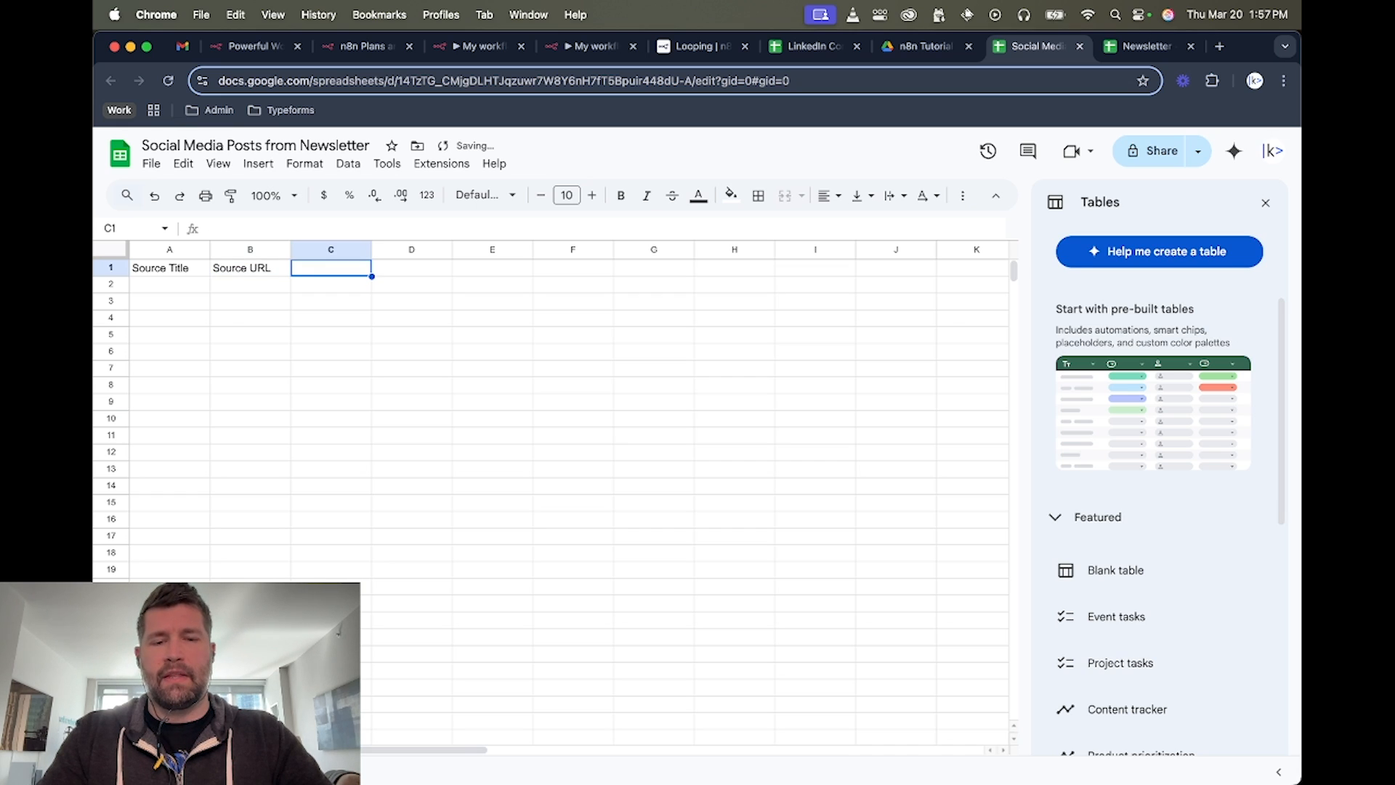
# Enter the headers Post Content, Created Date and Status in cells C1 to E1.
pyautogui.write('CoPost Co')
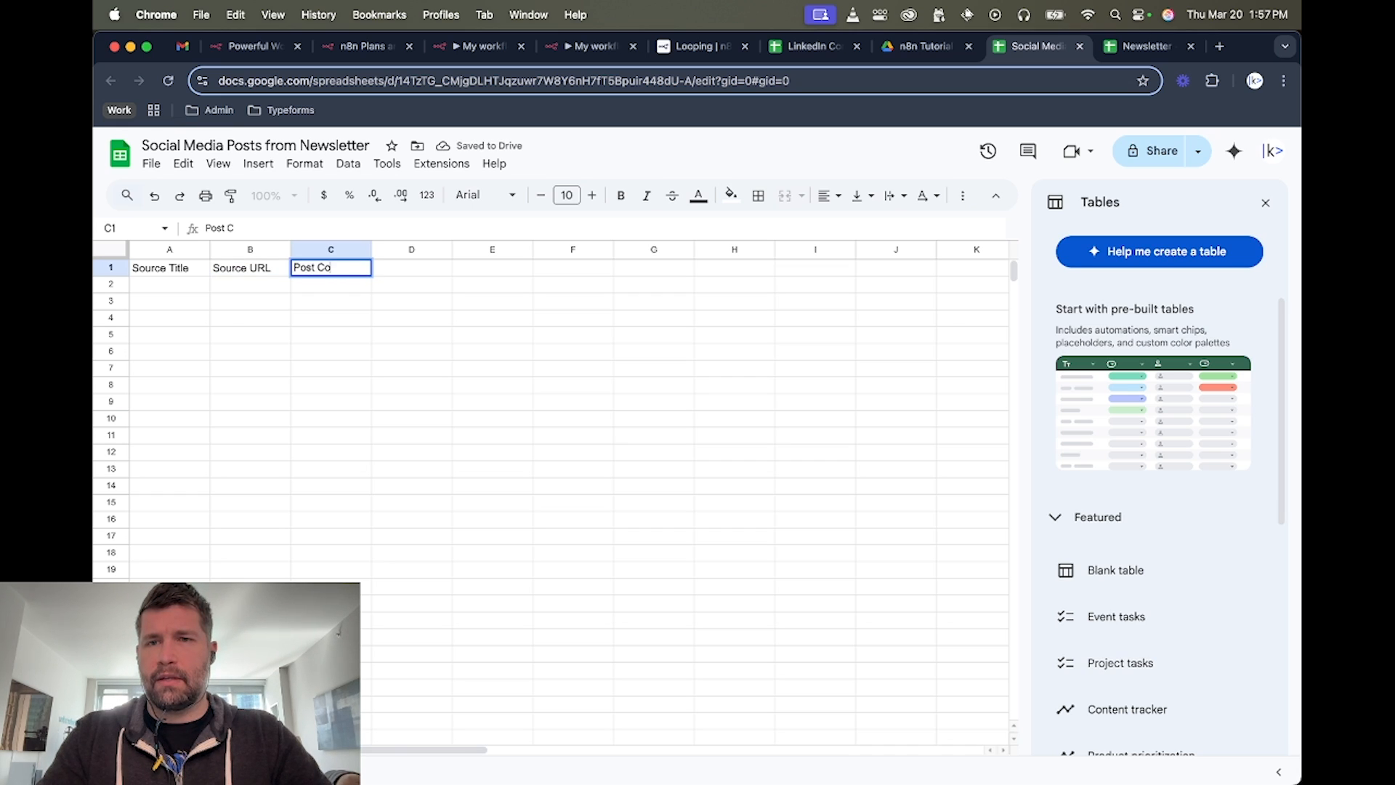
pyautogui.write('ntent')
pyautogui.press('Tab')
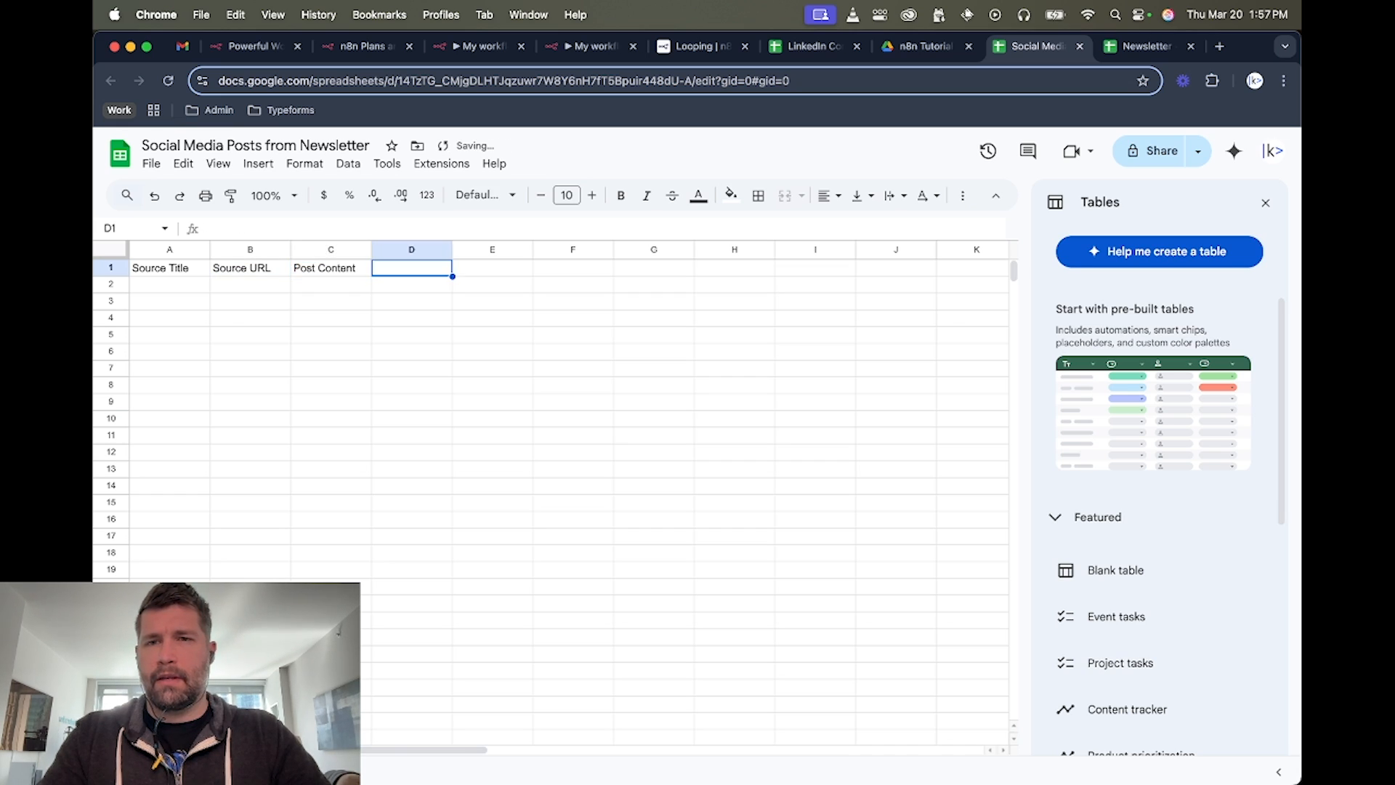
pyautogui.write('Created D')
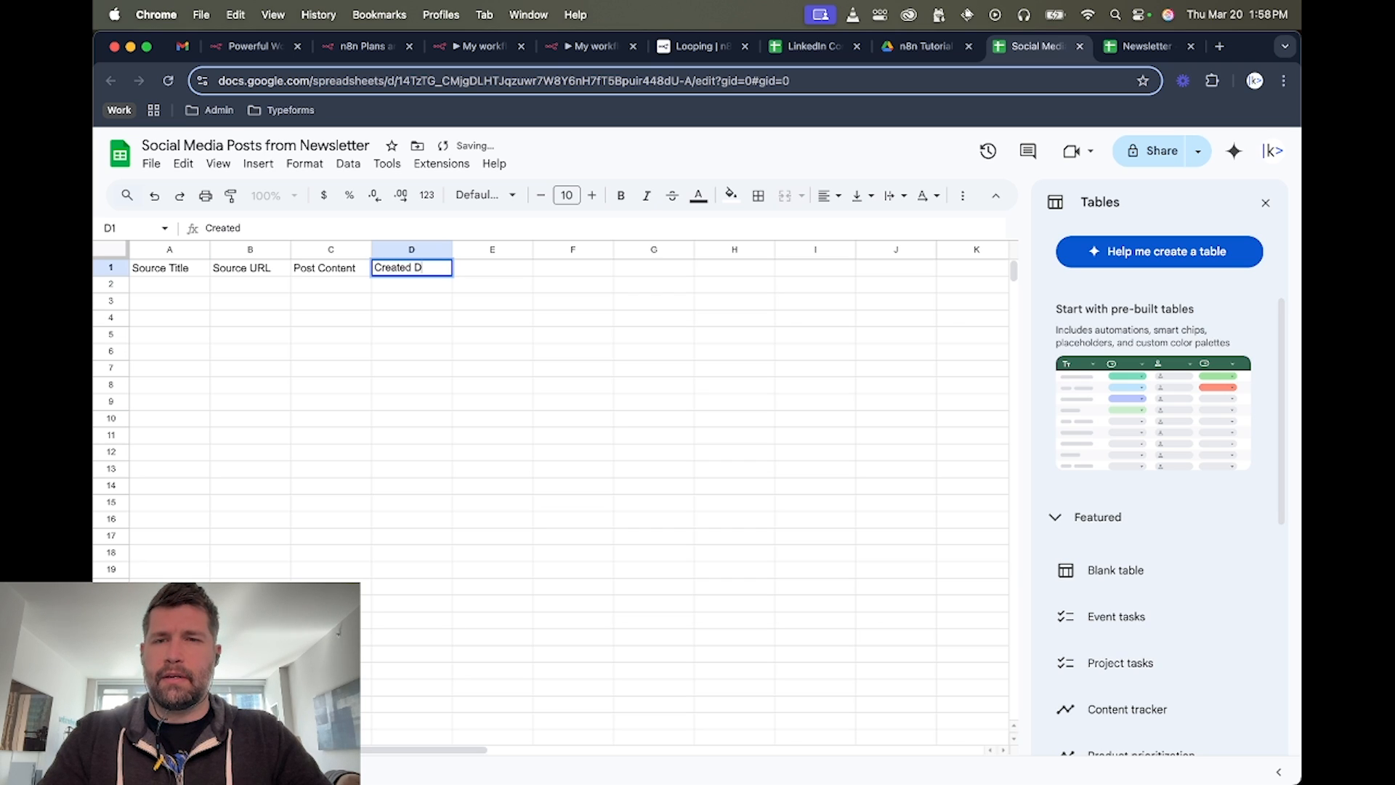
pyautogui.write('ate')
pyautogui.press('Tab')
pyautogui.write('Status')
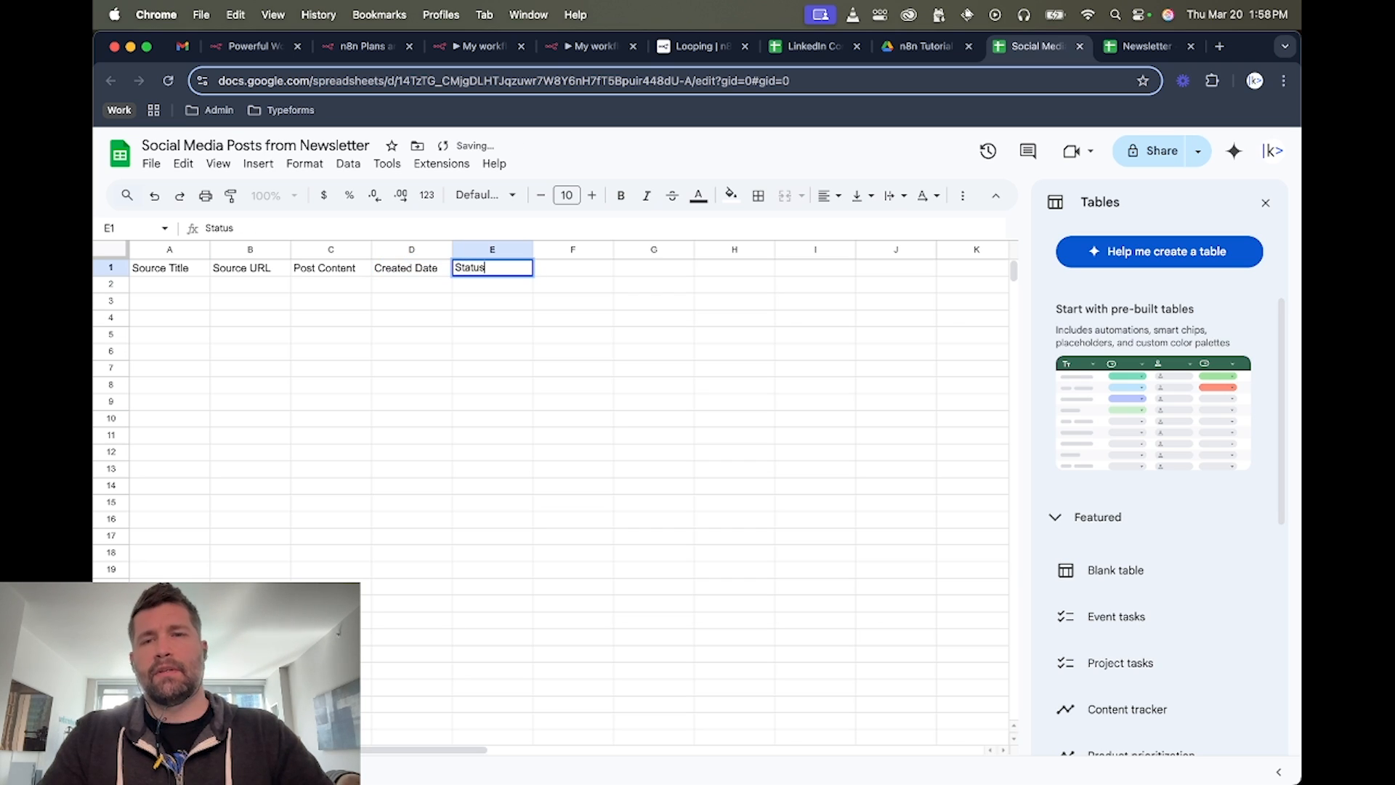
pyautogui.press('Return')
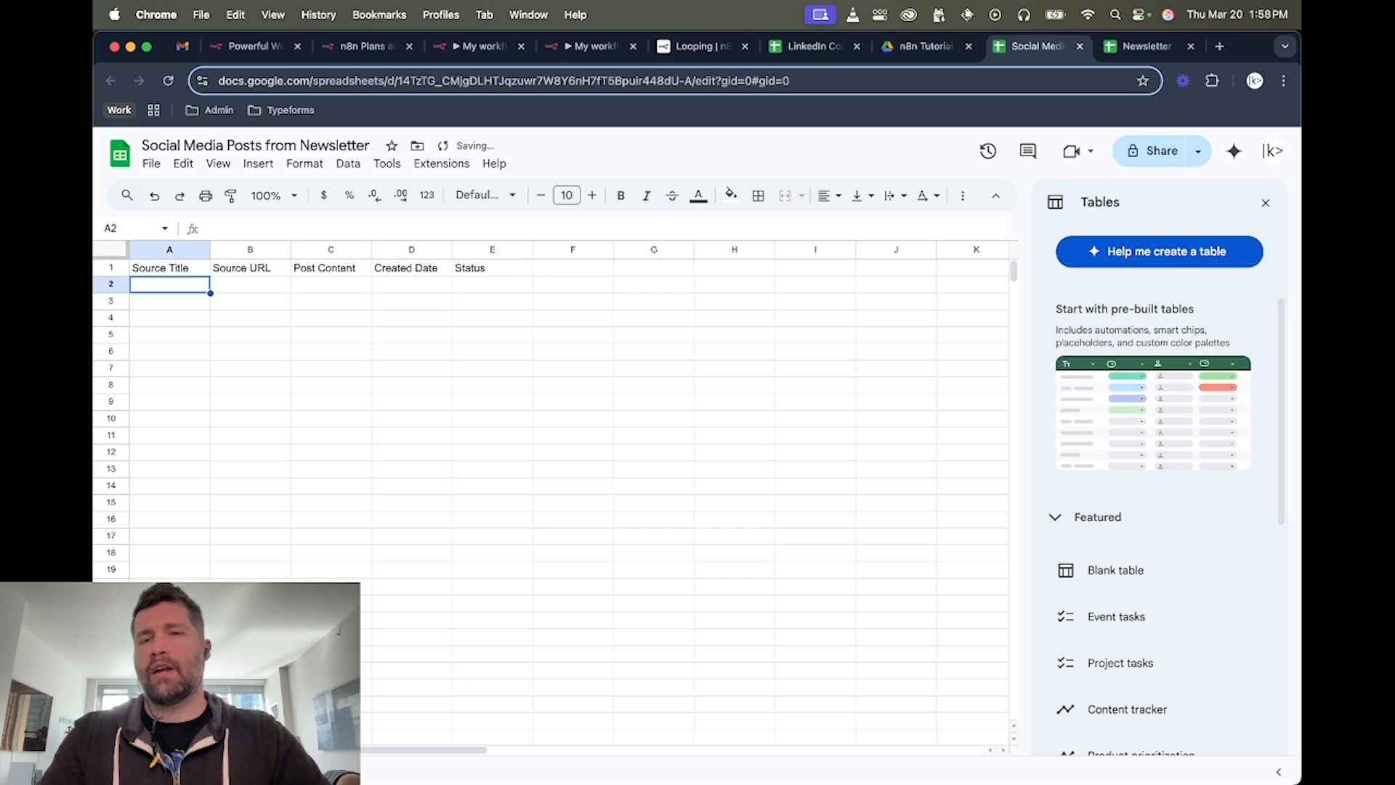
pyautogui.click(486, 271)
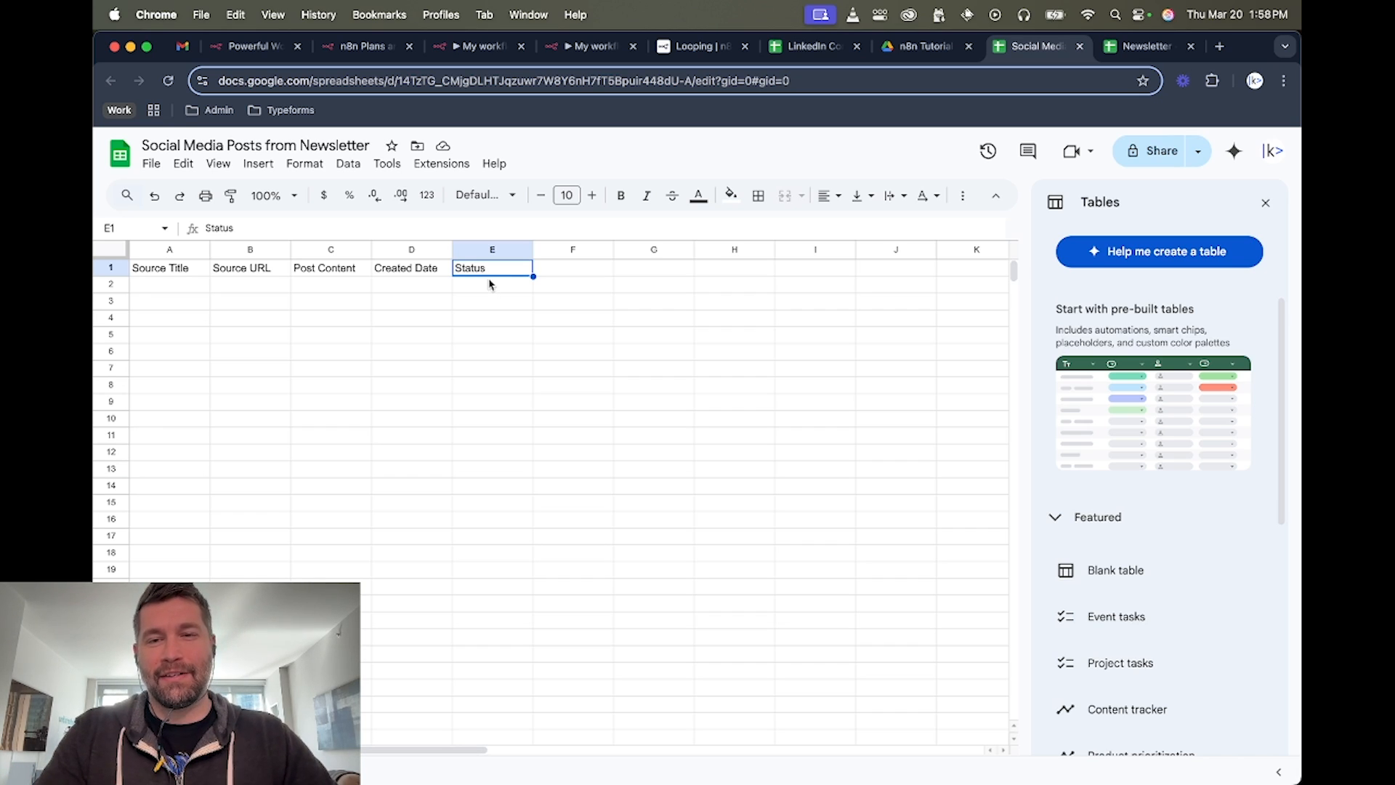
pyautogui.click(581, 45)
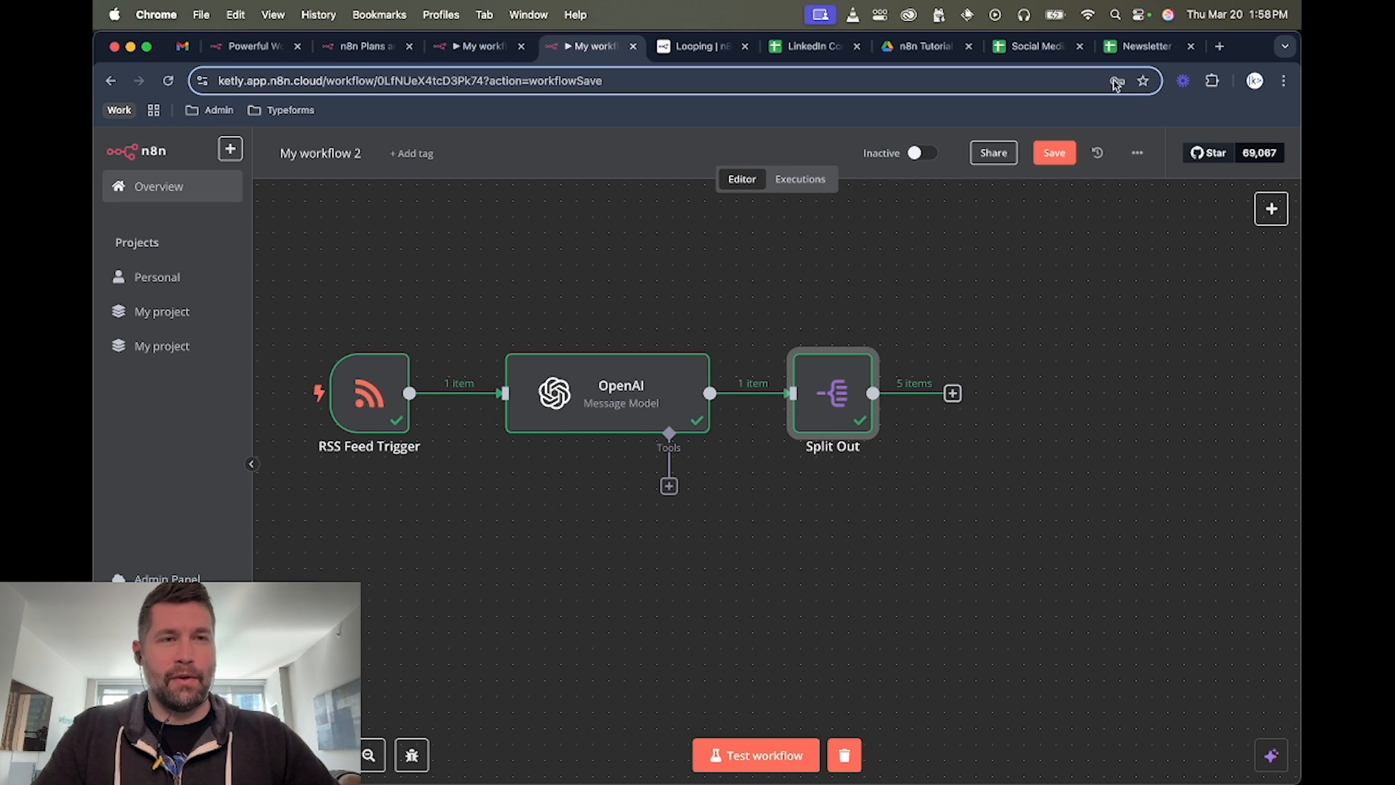
pyautogui.click(1145, 45)
pyautogui.click(1066, 48)
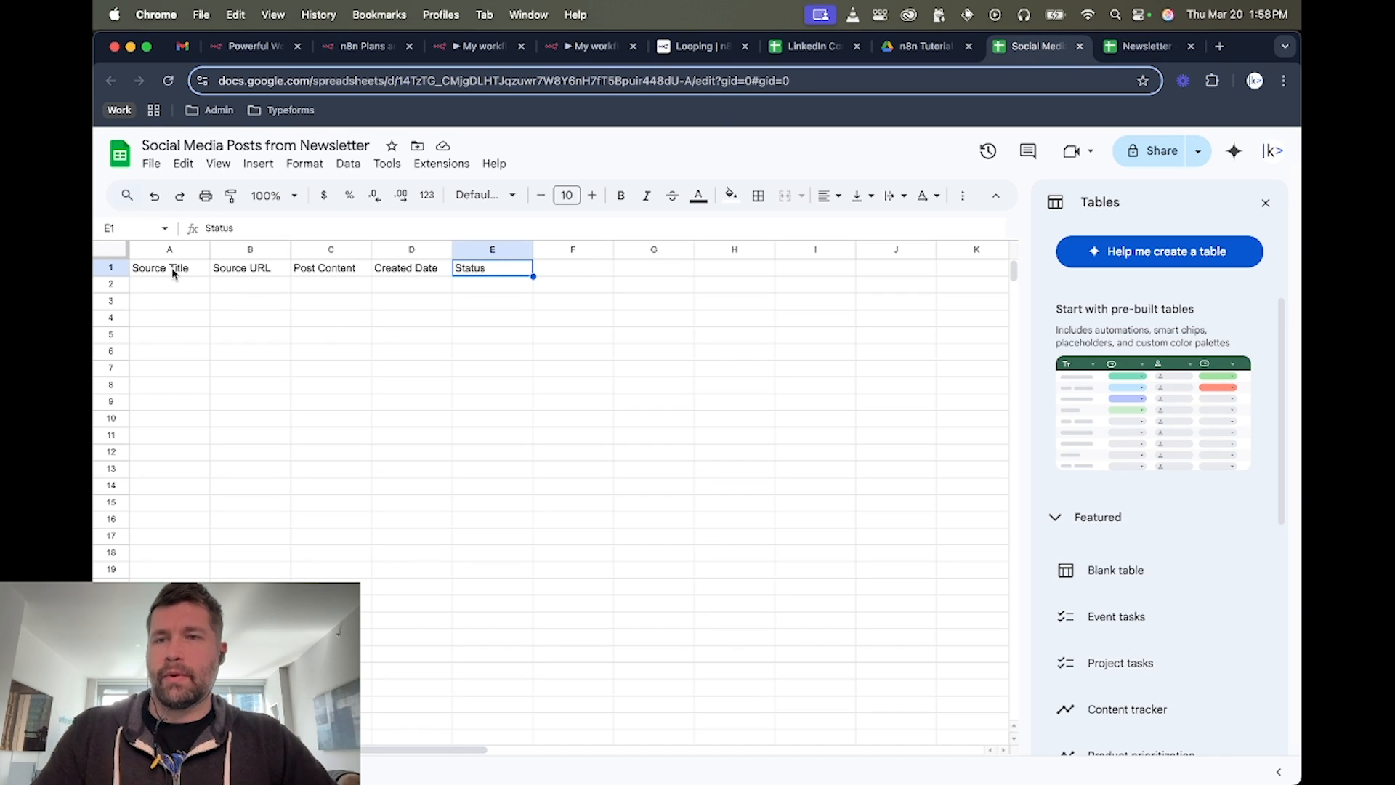
# Fill the header row with gray and make its text bold.
pyautogui.click(110, 267)
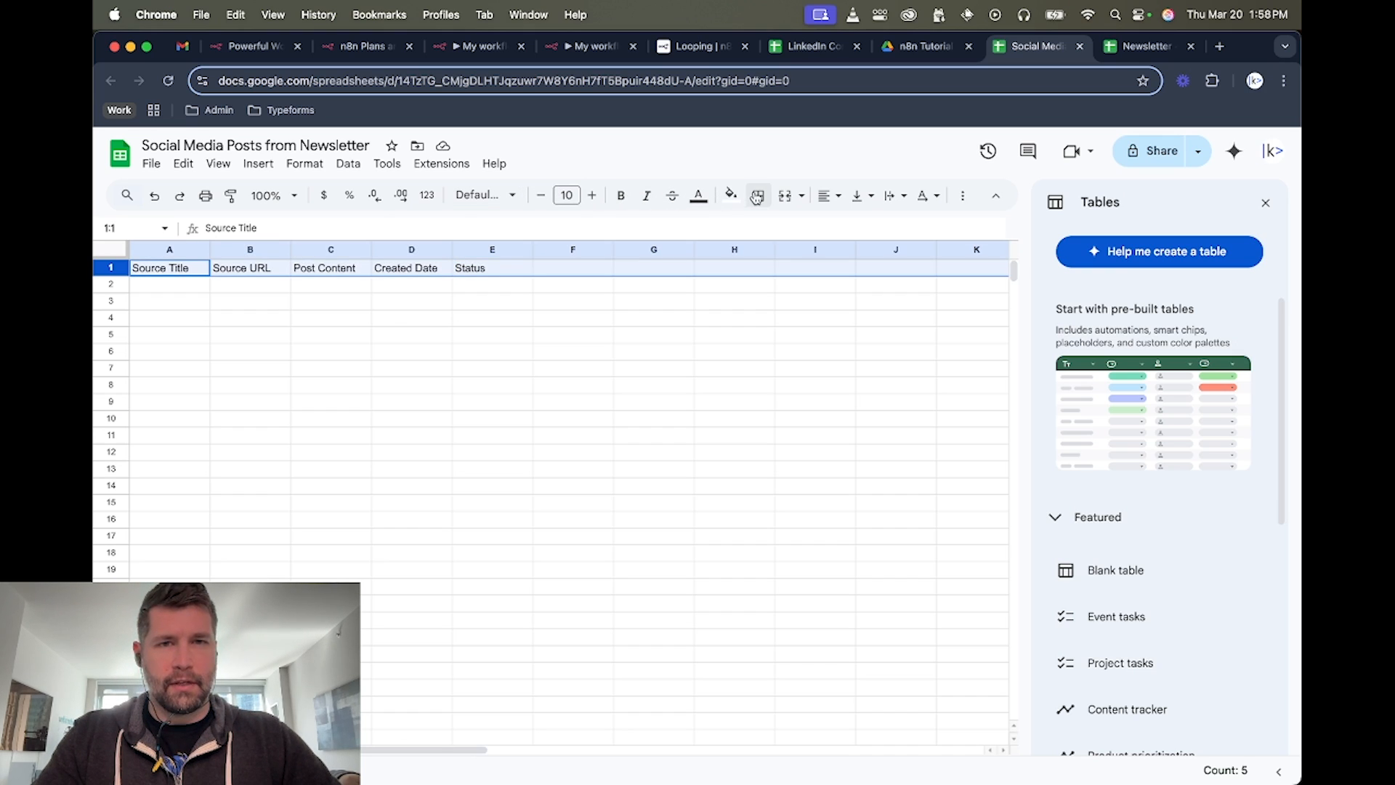
pyautogui.click(731, 195)
pyautogui.click(823, 254)
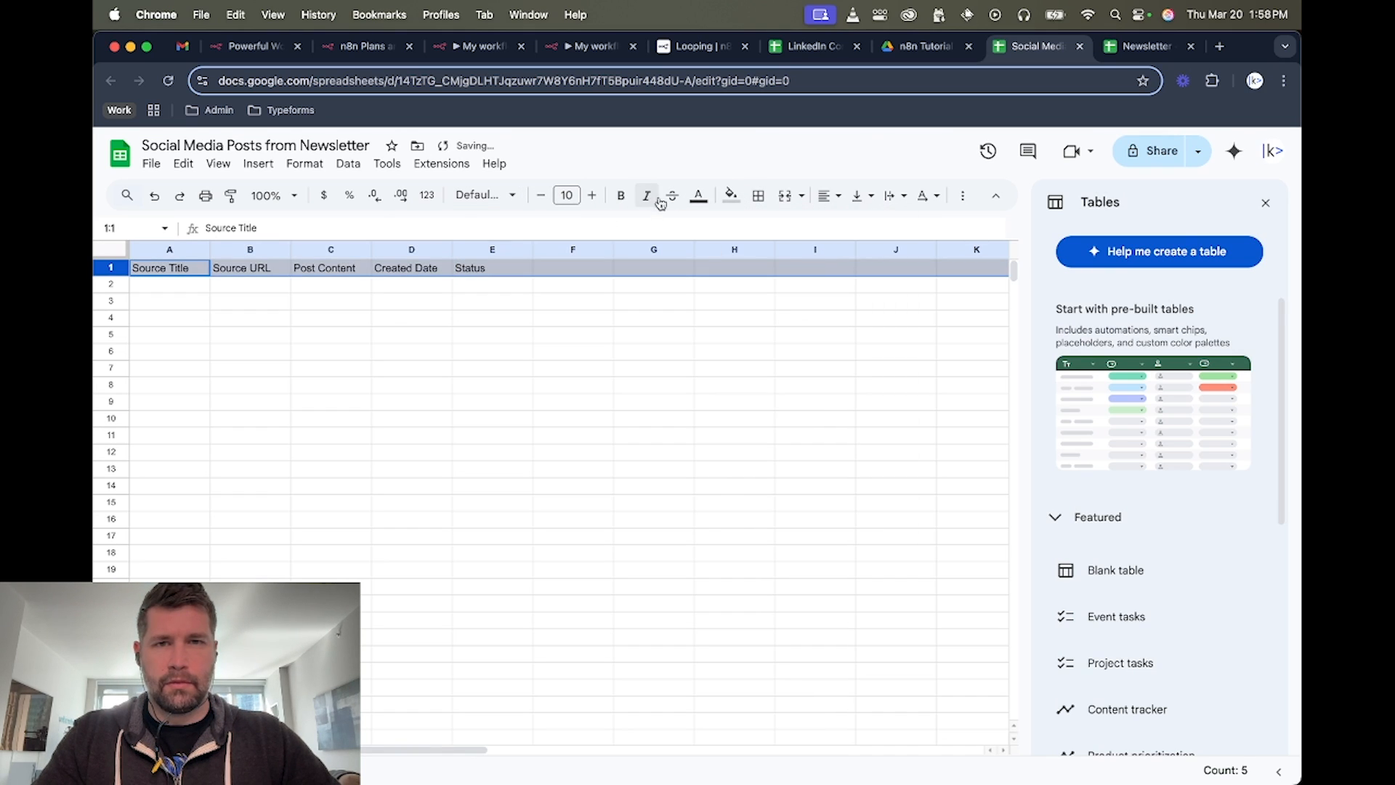
pyautogui.press('super+b')
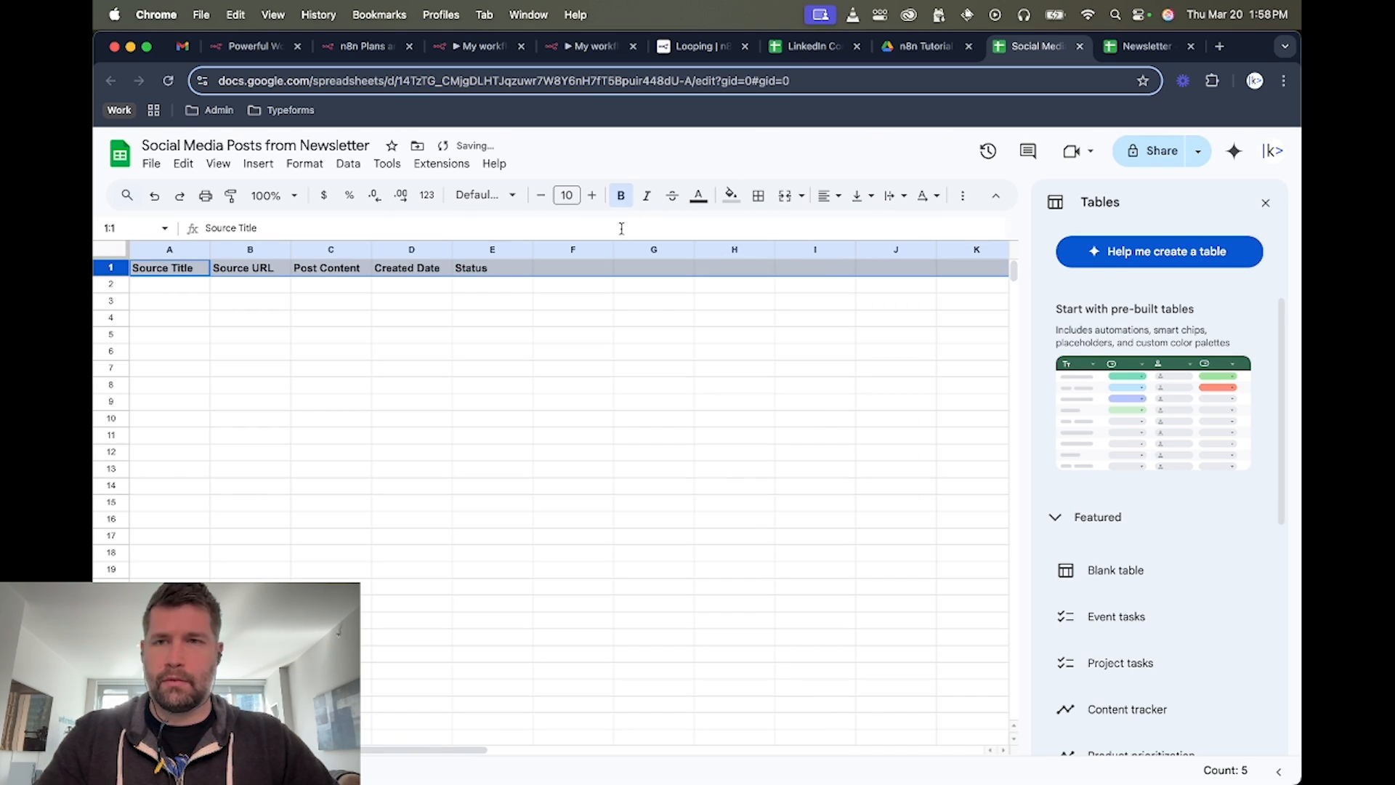
pyautogui.click(390, 287)
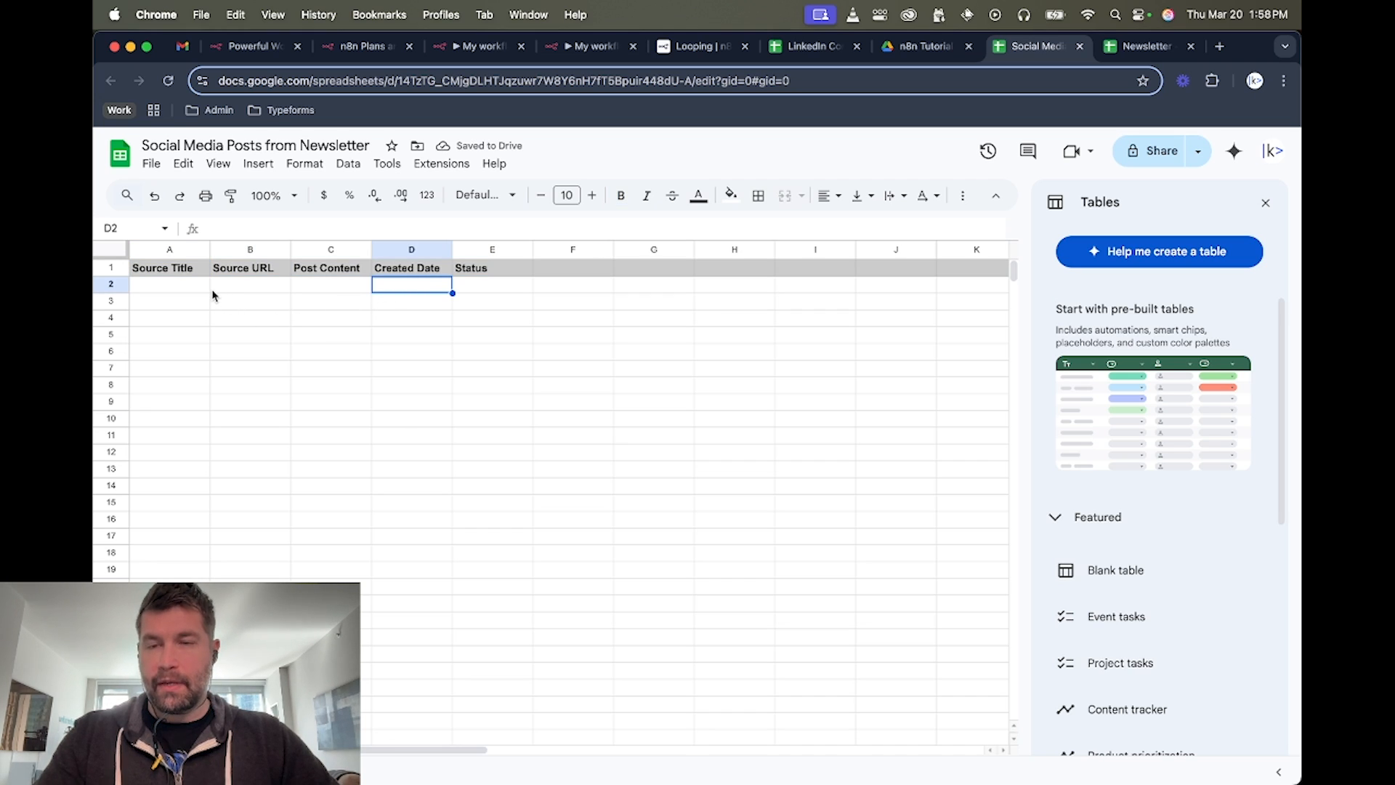
# Switch to the n8n workflow and add a Google Sheets node with the Append Row operation after Split Out.
pyautogui.click(581, 48)
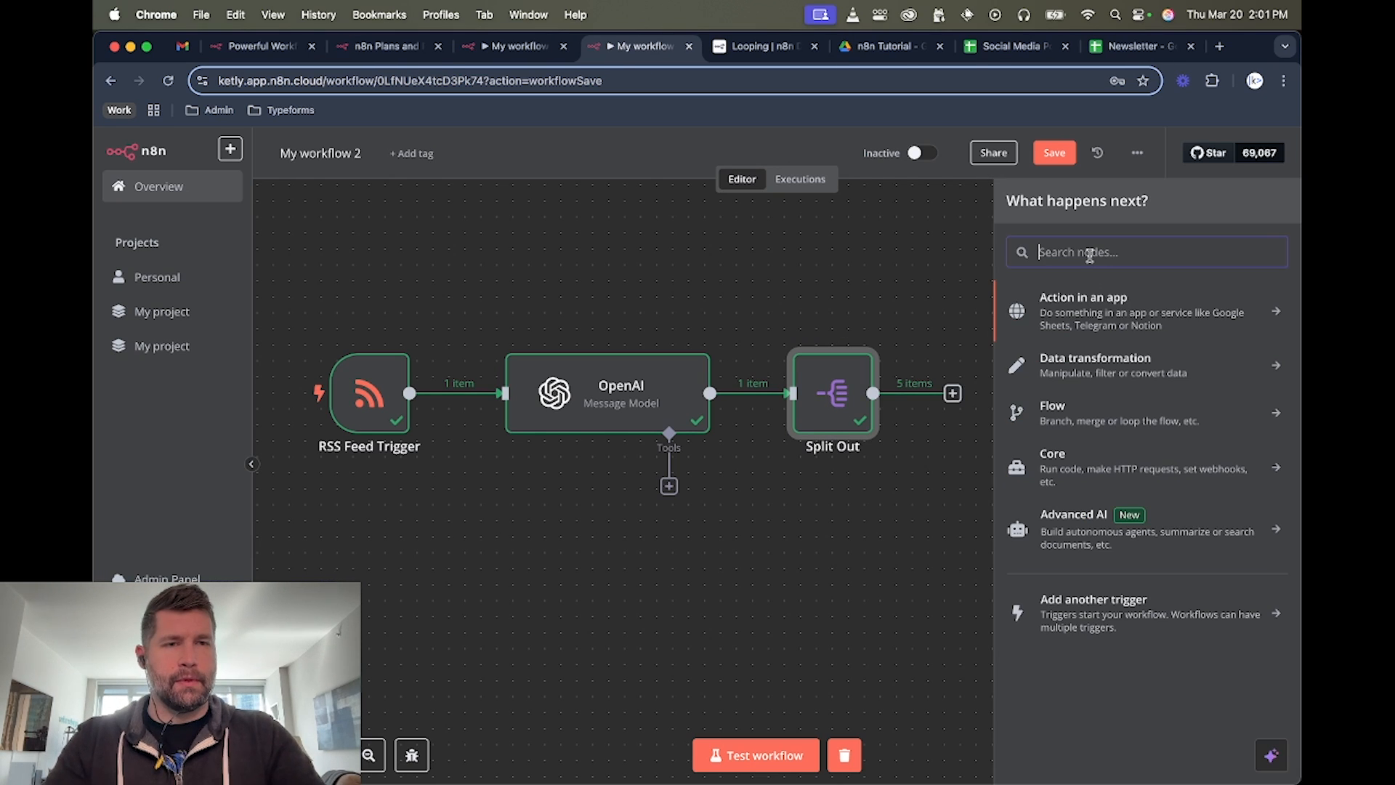
pyautogui.write('sheet')
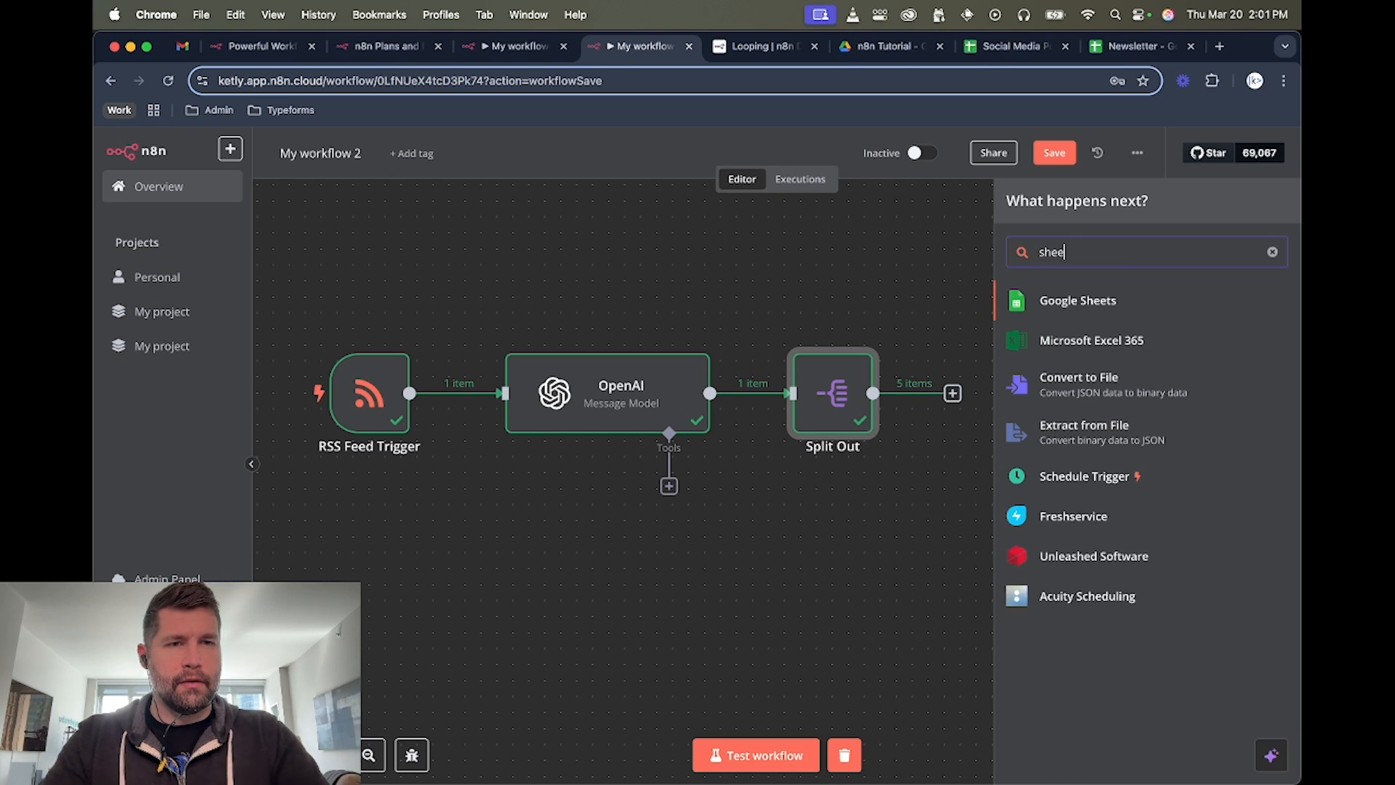
pyautogui.click(1073, 305)
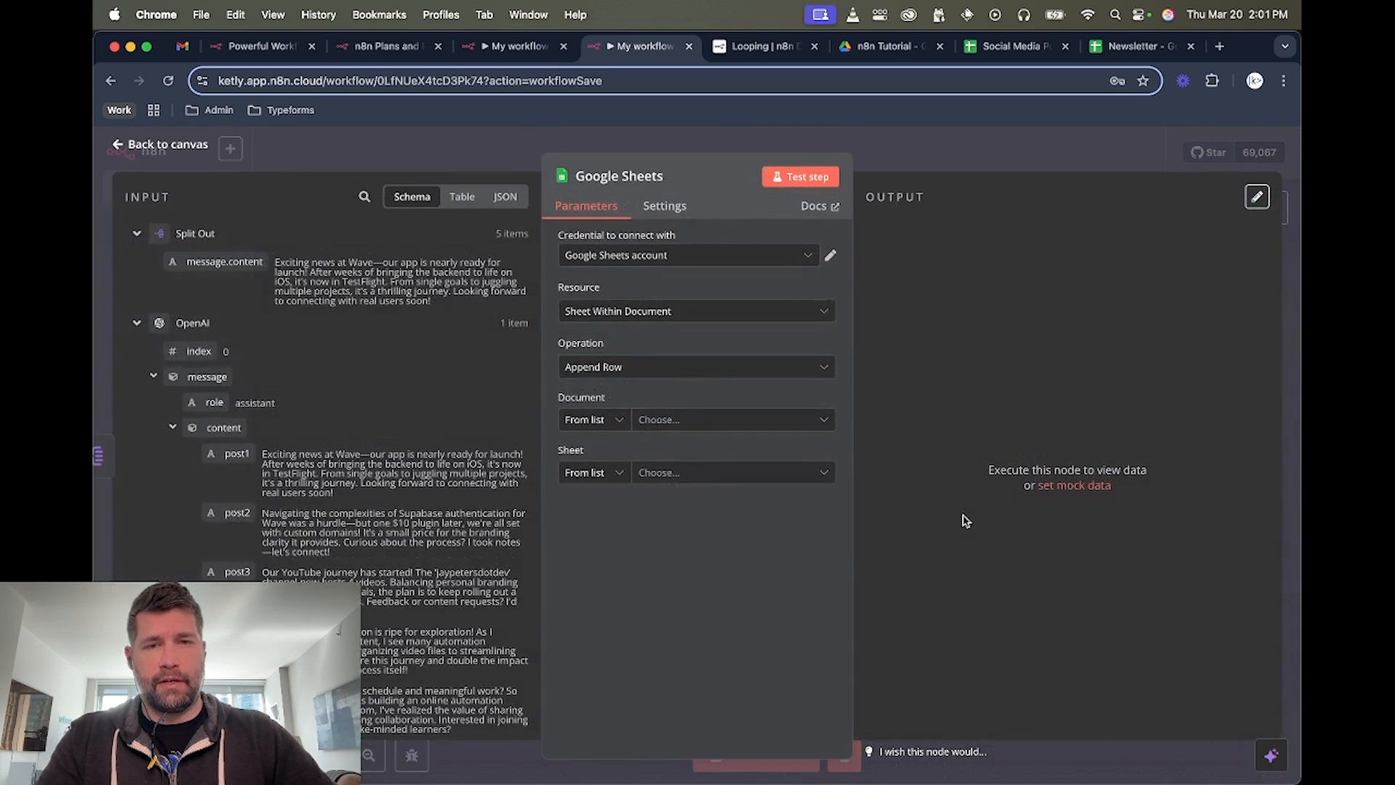
# Set the Google Sheets node's document to "Social Media Posts from Newsletter" and its sheet to Sheet1.
pyautogui.click(677, 421)
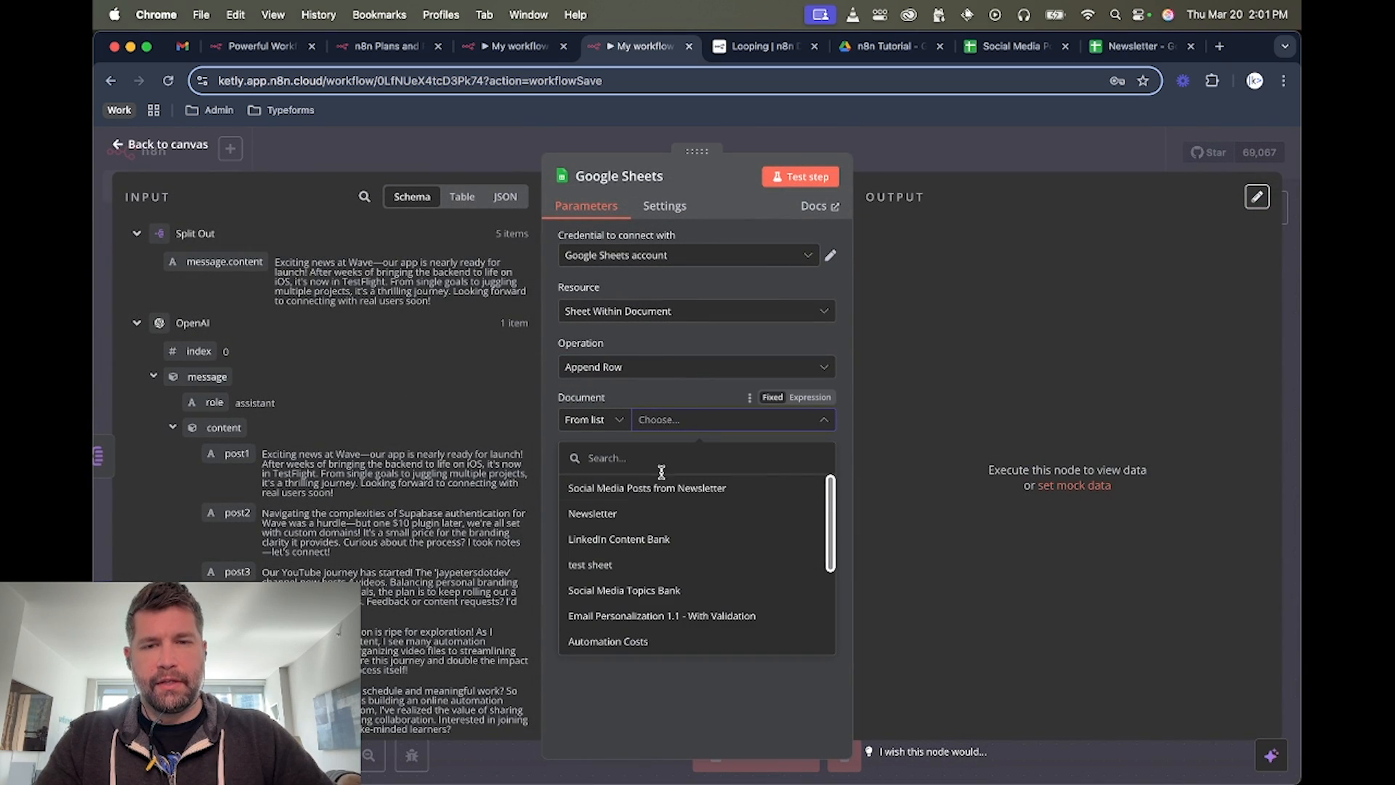
pyautogui.click(659, 493)
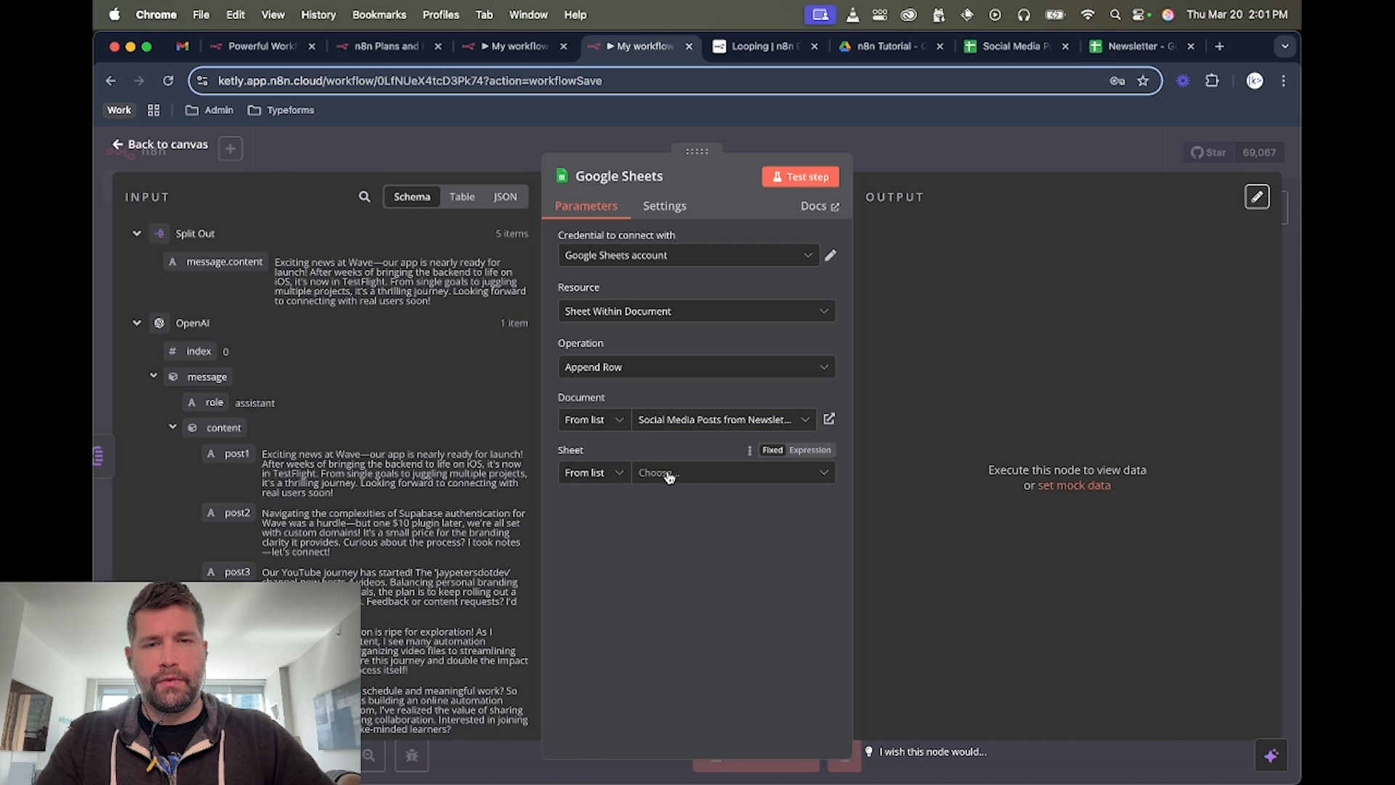
pyautogui.click(668, 474)
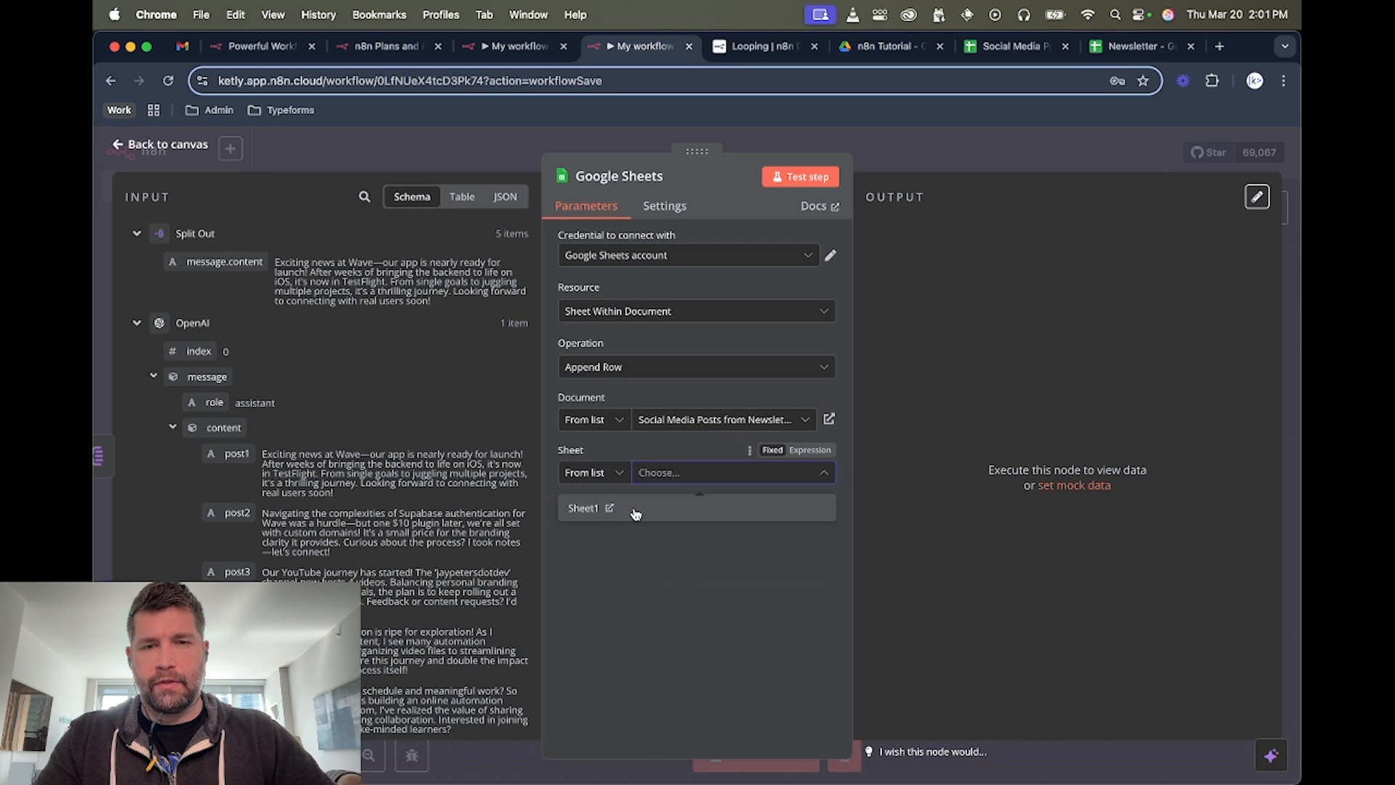
pyautogui.click(635, 511)
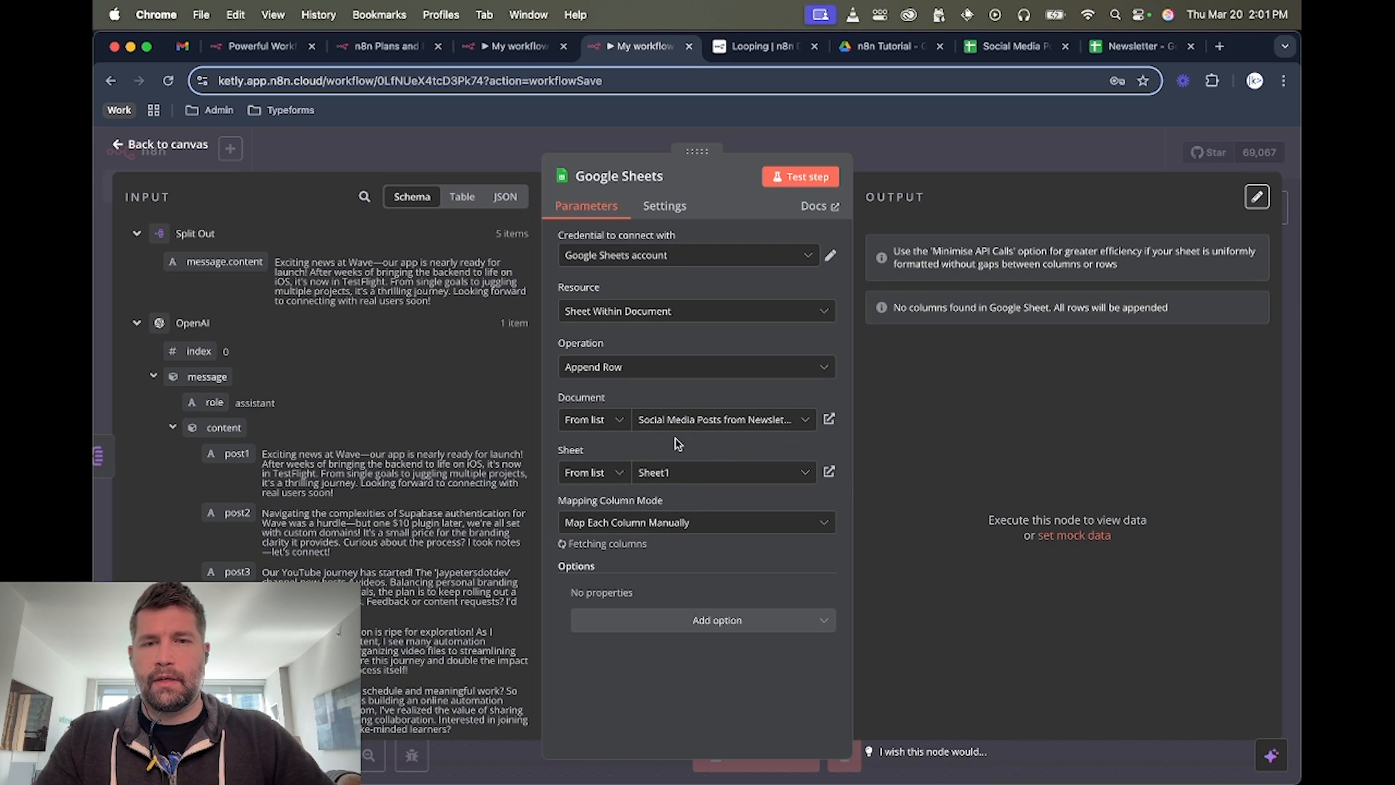
# Map the RSS Feed Trigger's title field to the Source Title column.
pyautogui.scroll(-3, 669, 507)
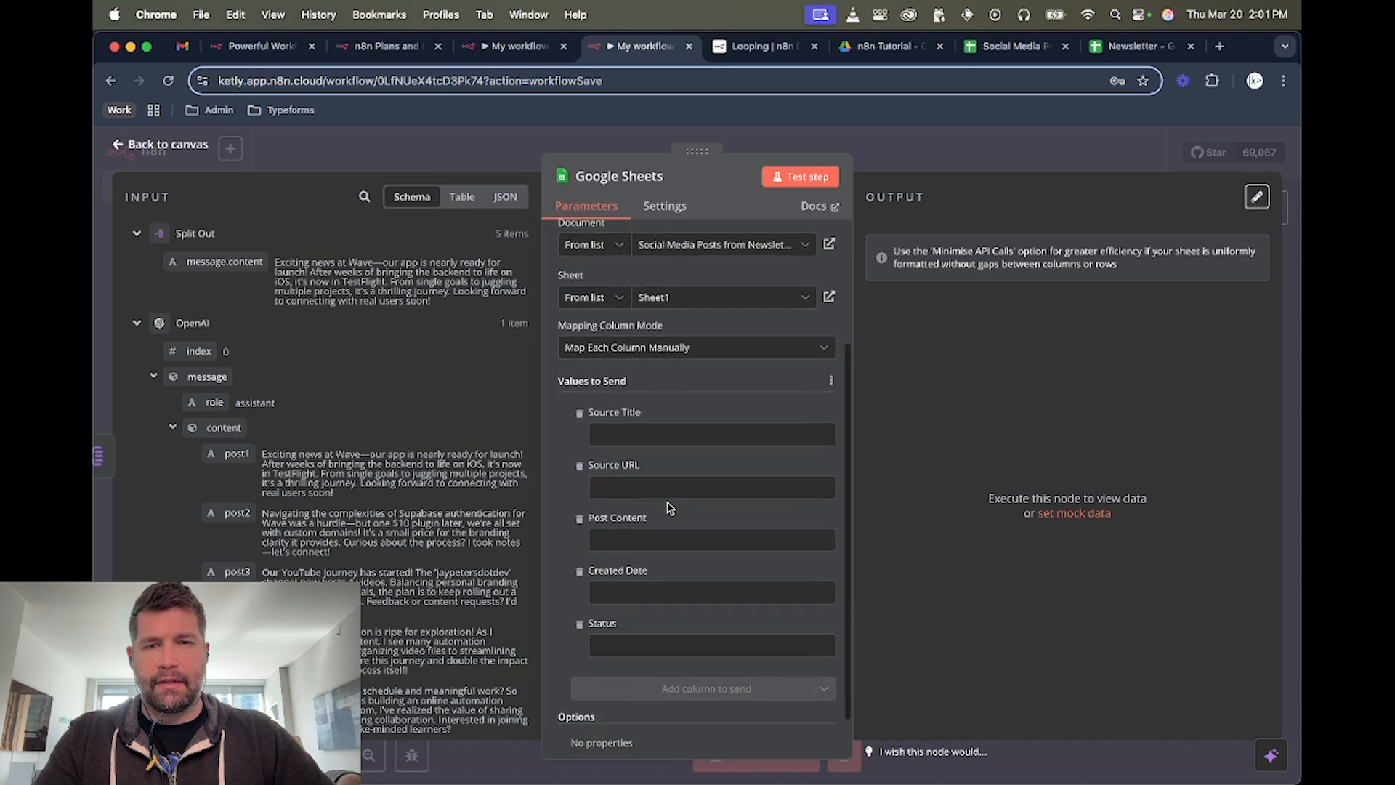
pyautogui.scroll(-1, 668, 507)
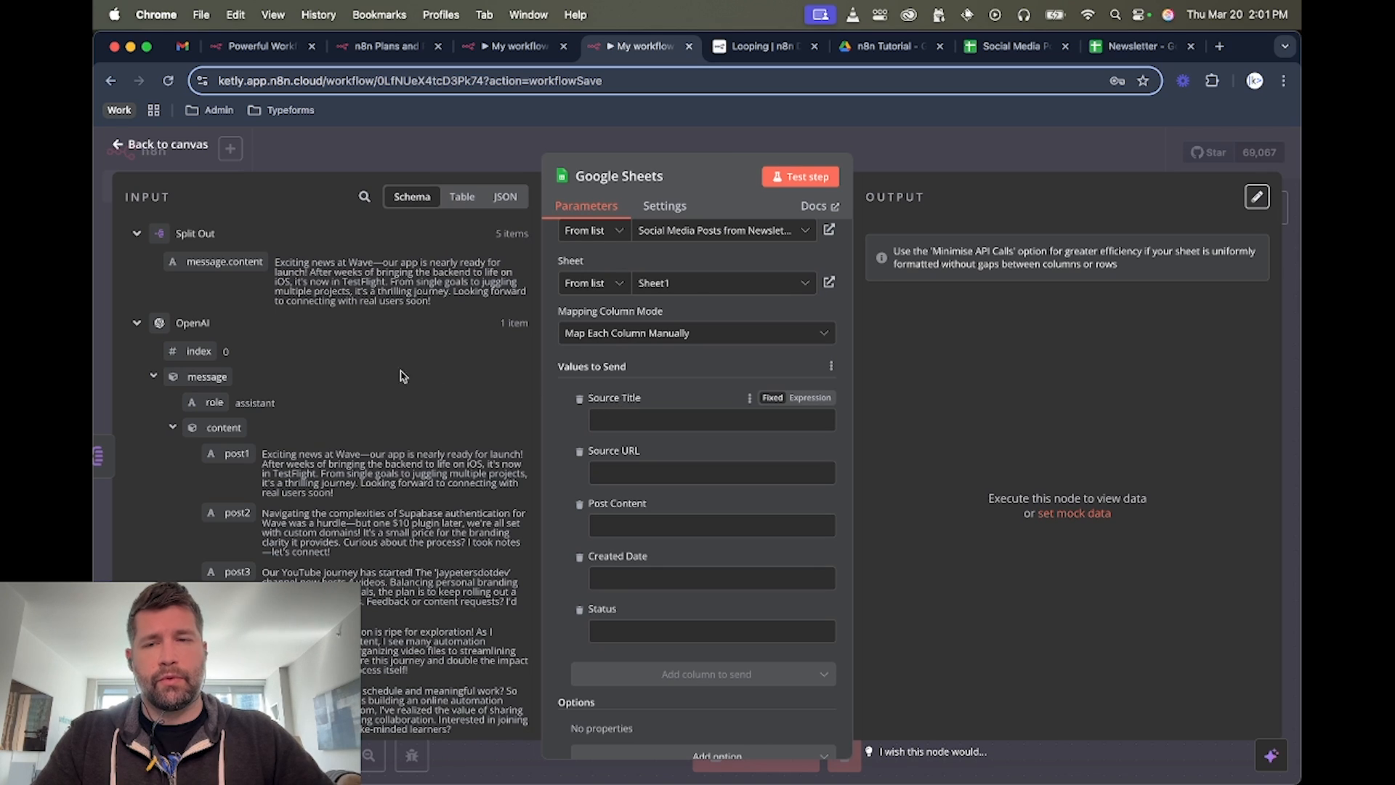
pyautogui.scroll(-3, 311, 396)
pyautogui.scroll(3, 310, 386)
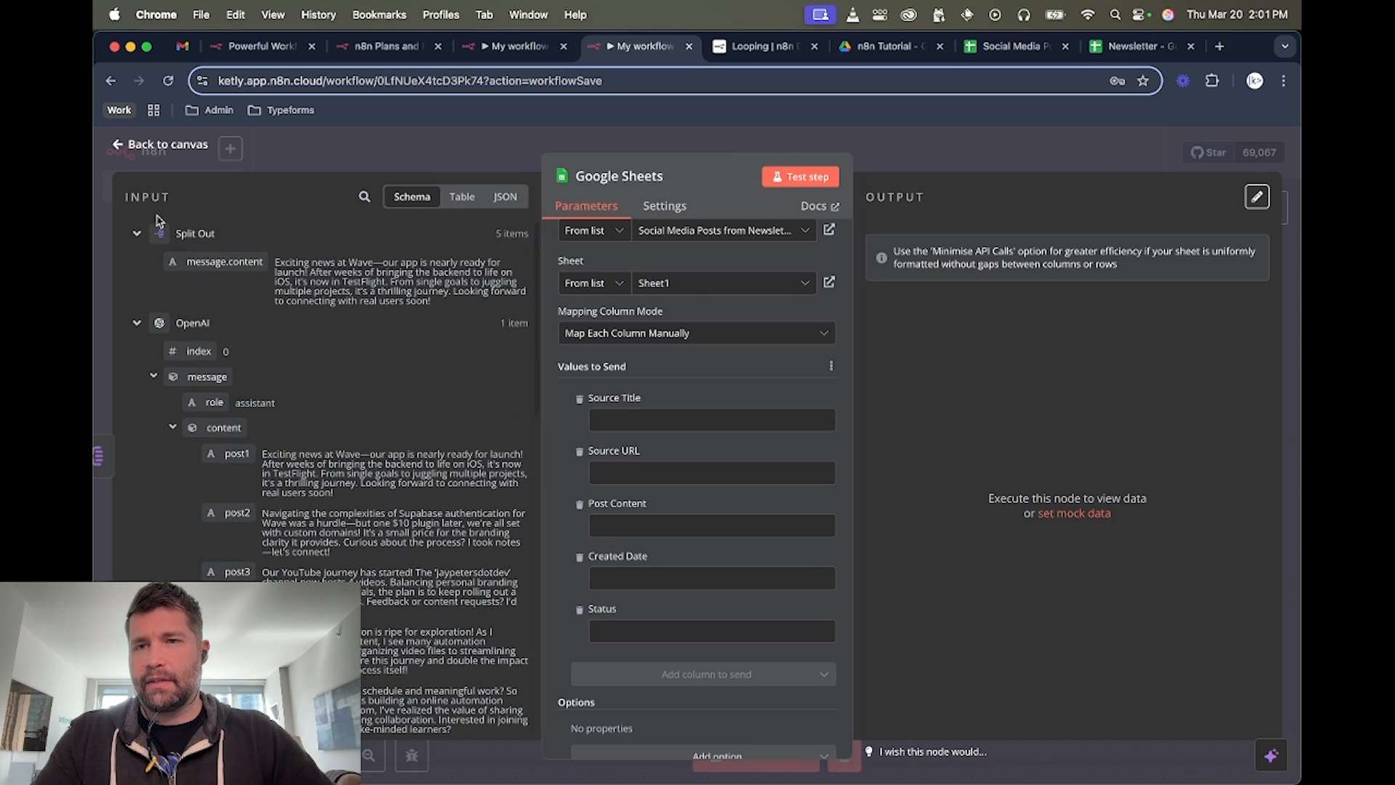
pyautogui.scroll(-8, 298, 443)
pyautogui.scroll(-7, 298, 441)
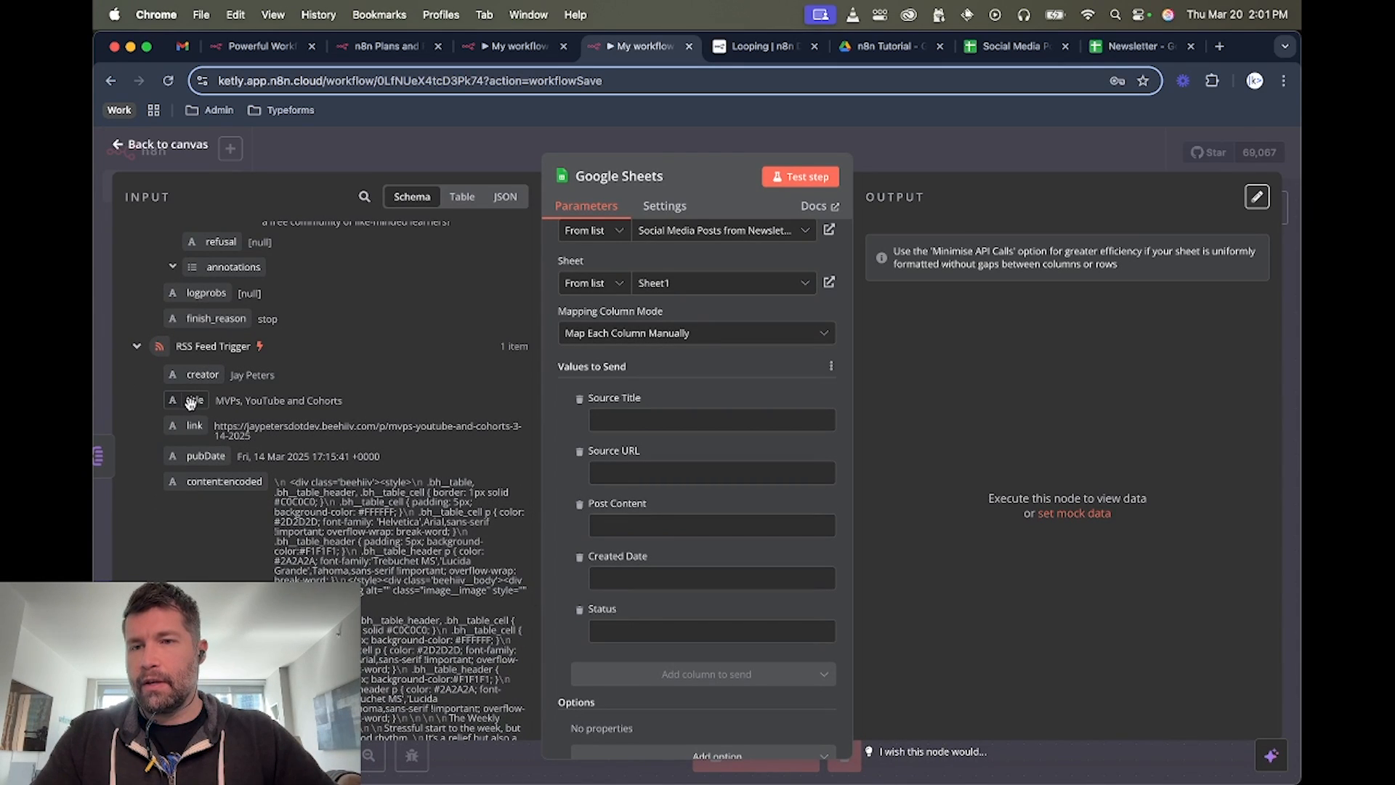
pyautogui.moveTo(190, 405); pyautogui.dragTo(661, 405)
pyautogui.click(554, 447)
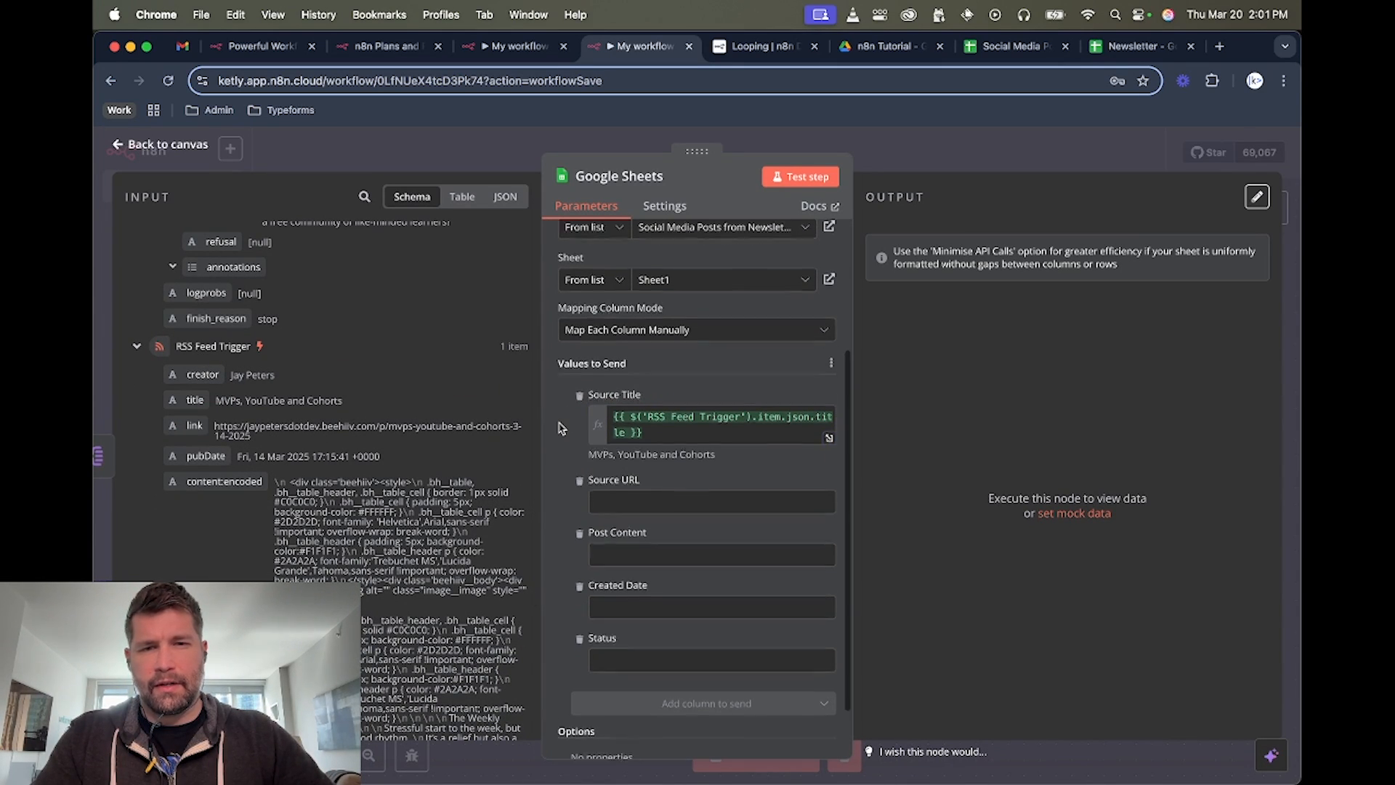
# Map the RSS Feed Trigger's link field to the Source URL column.
pyautogui.scroll(-1, 556, 465)
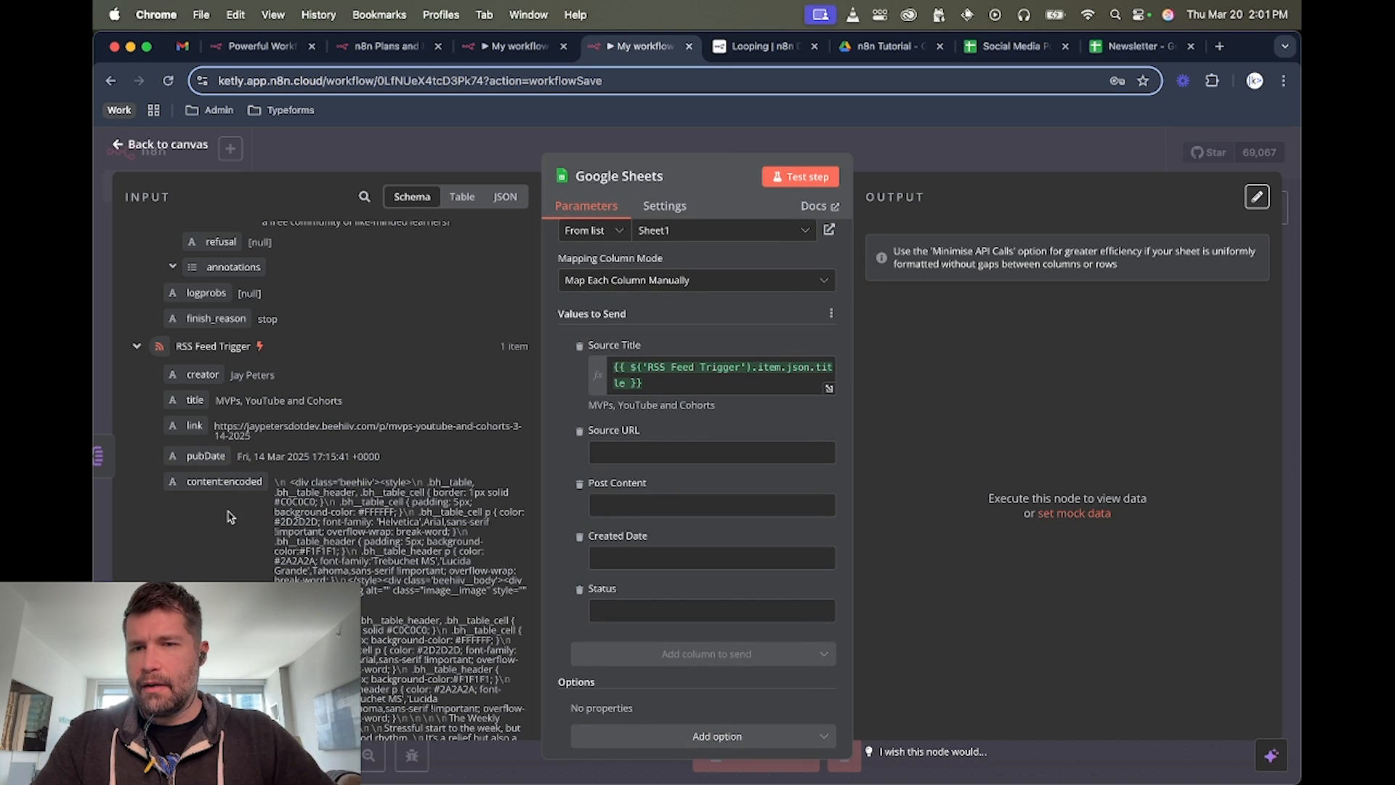
pyautogui.scroll(-2, 225, 549)
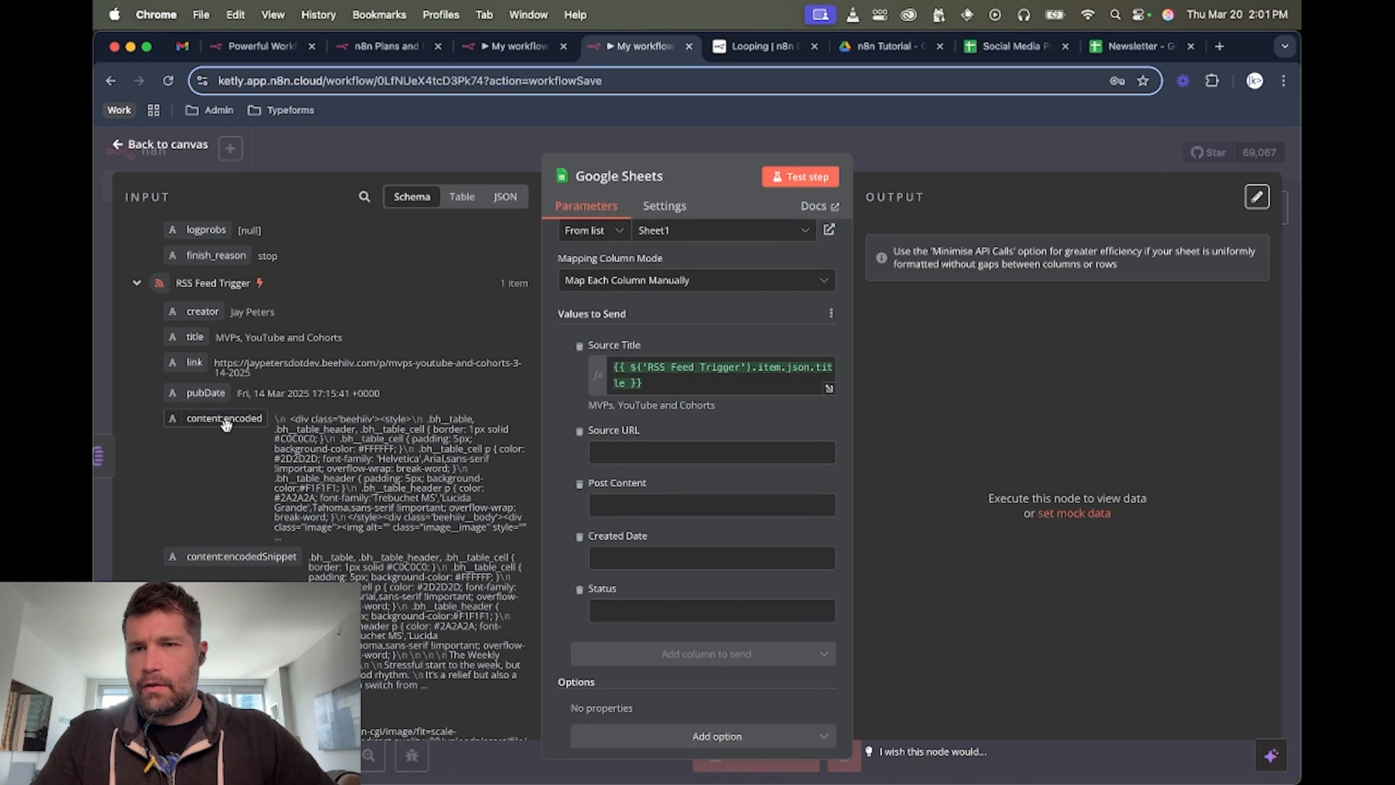
pyautogui.moveTo(204, 368); pyautogui.dragTo(690, 452)
pyautogui.click(565, 401)
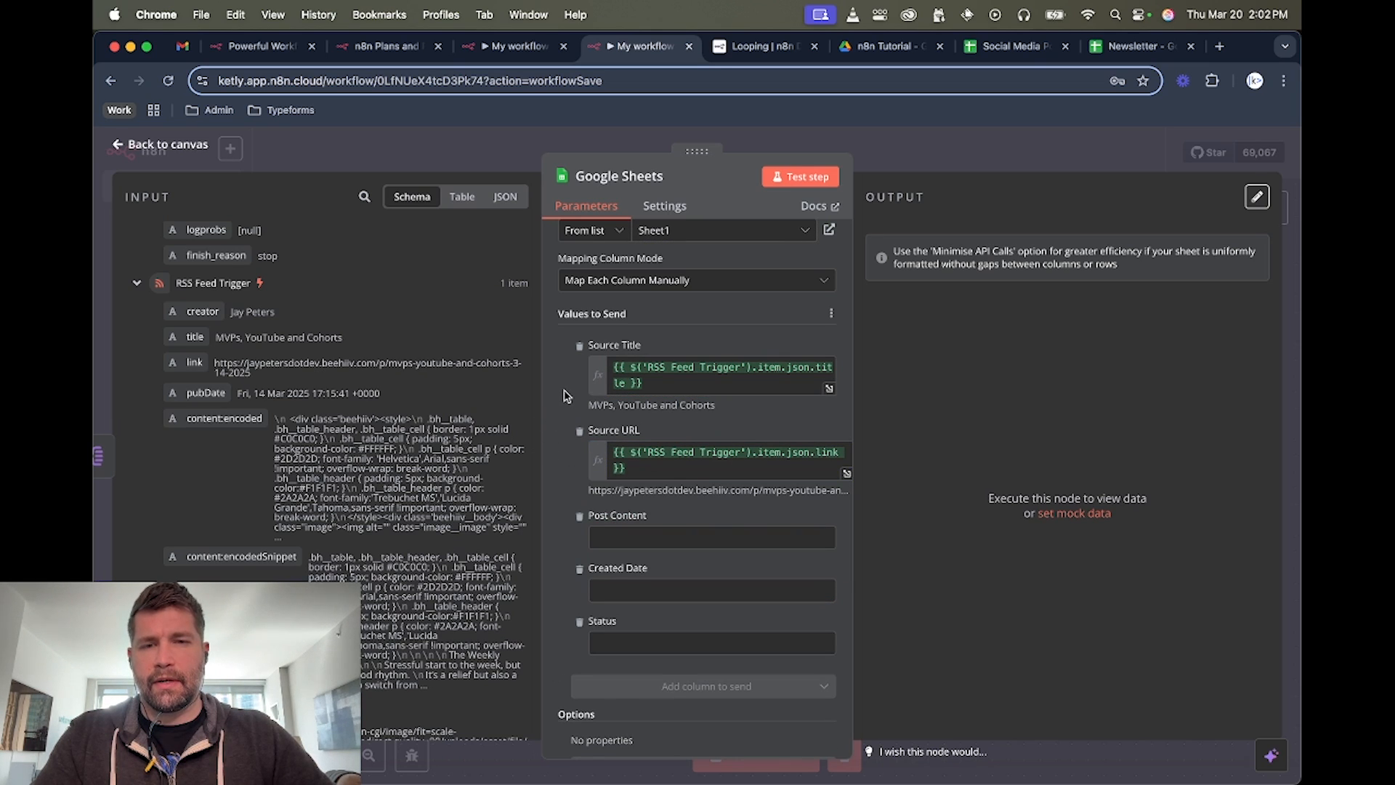
# Switch to the n8n Docs page on looping and review how nodes process multiple items.
pyautogui.scroll(-1, 569, 398)
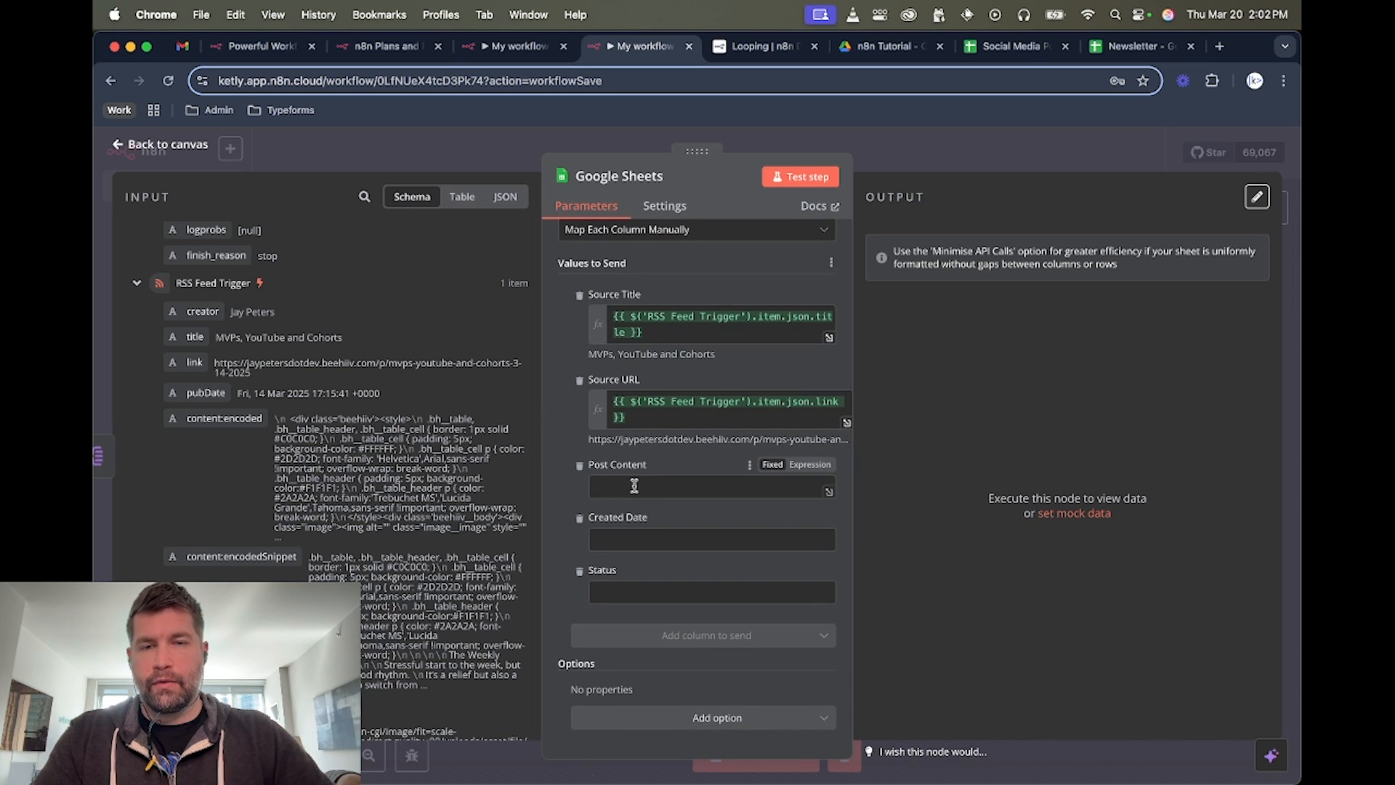
pyautogui.scroll(10, 270, 472)
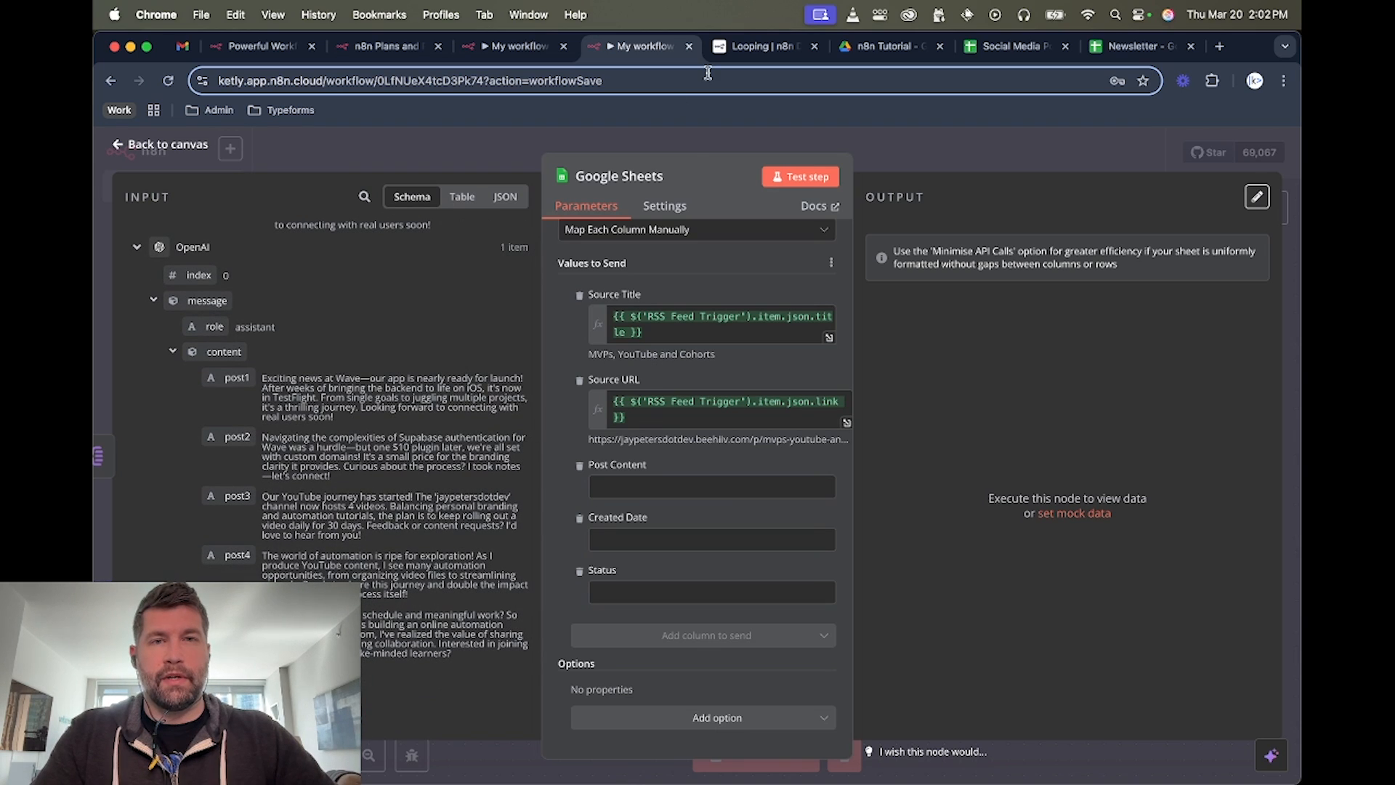
pyautogui.click(759, 45)
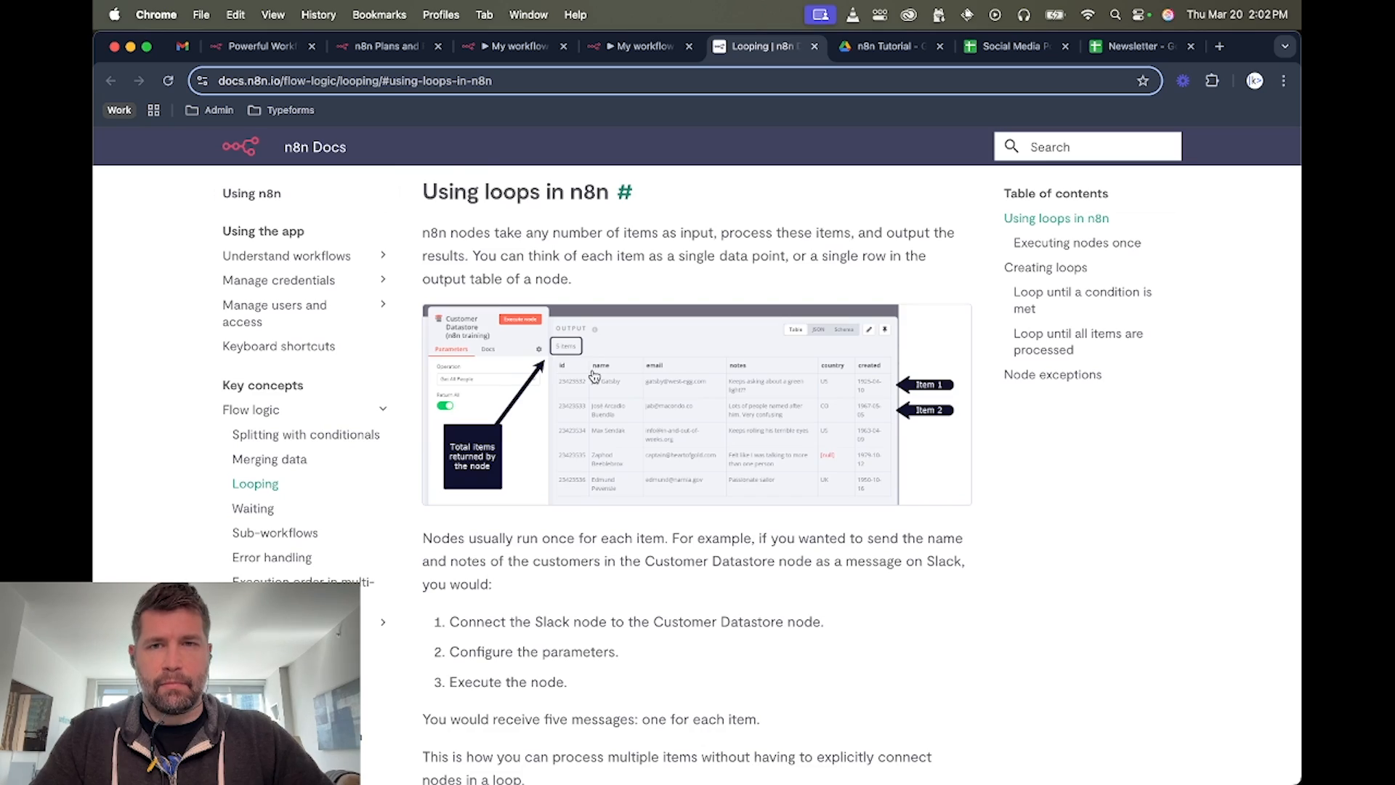
pyautogui.scroll(-4, 592, 370)
pyautogui.scroll(-5, 592, 370)
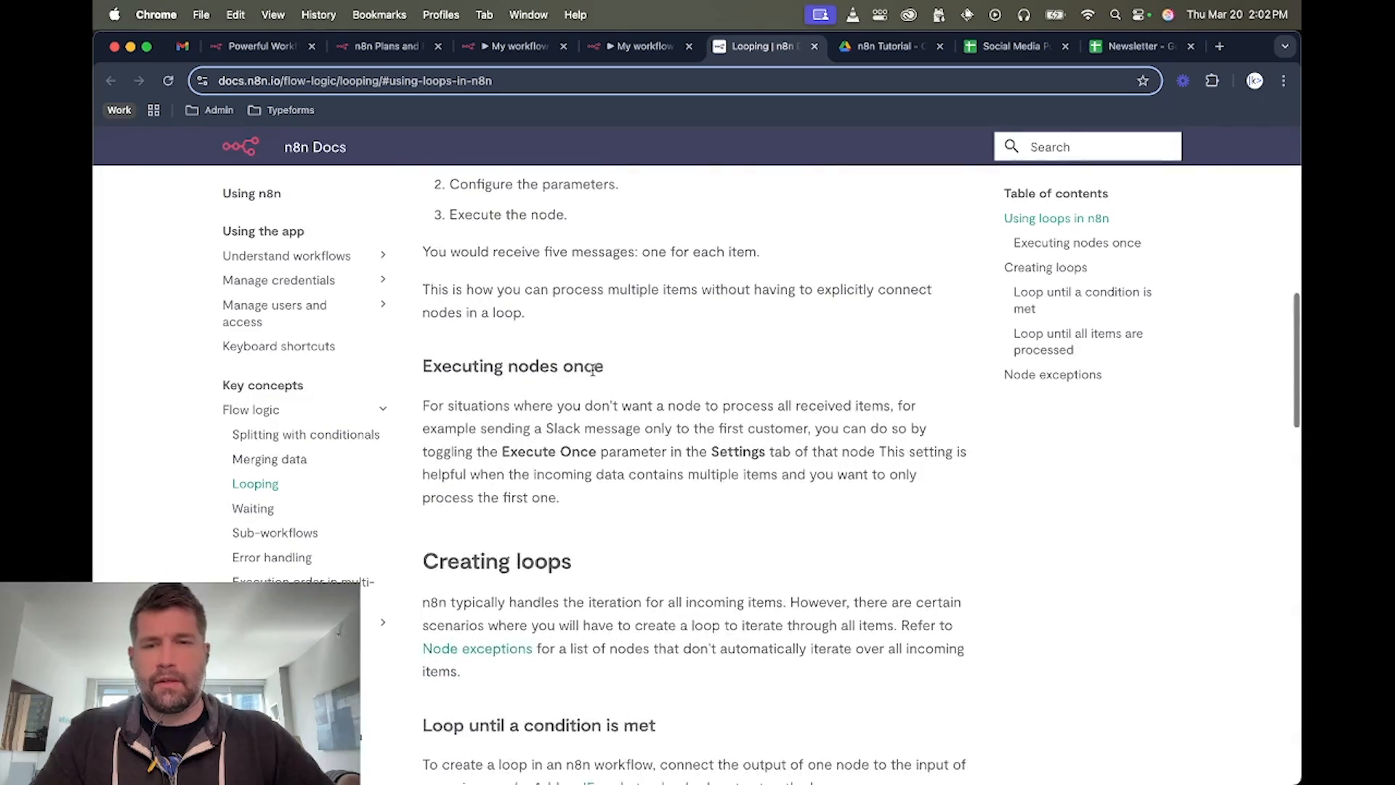
pyautogui.scroll(10, 592, 371)
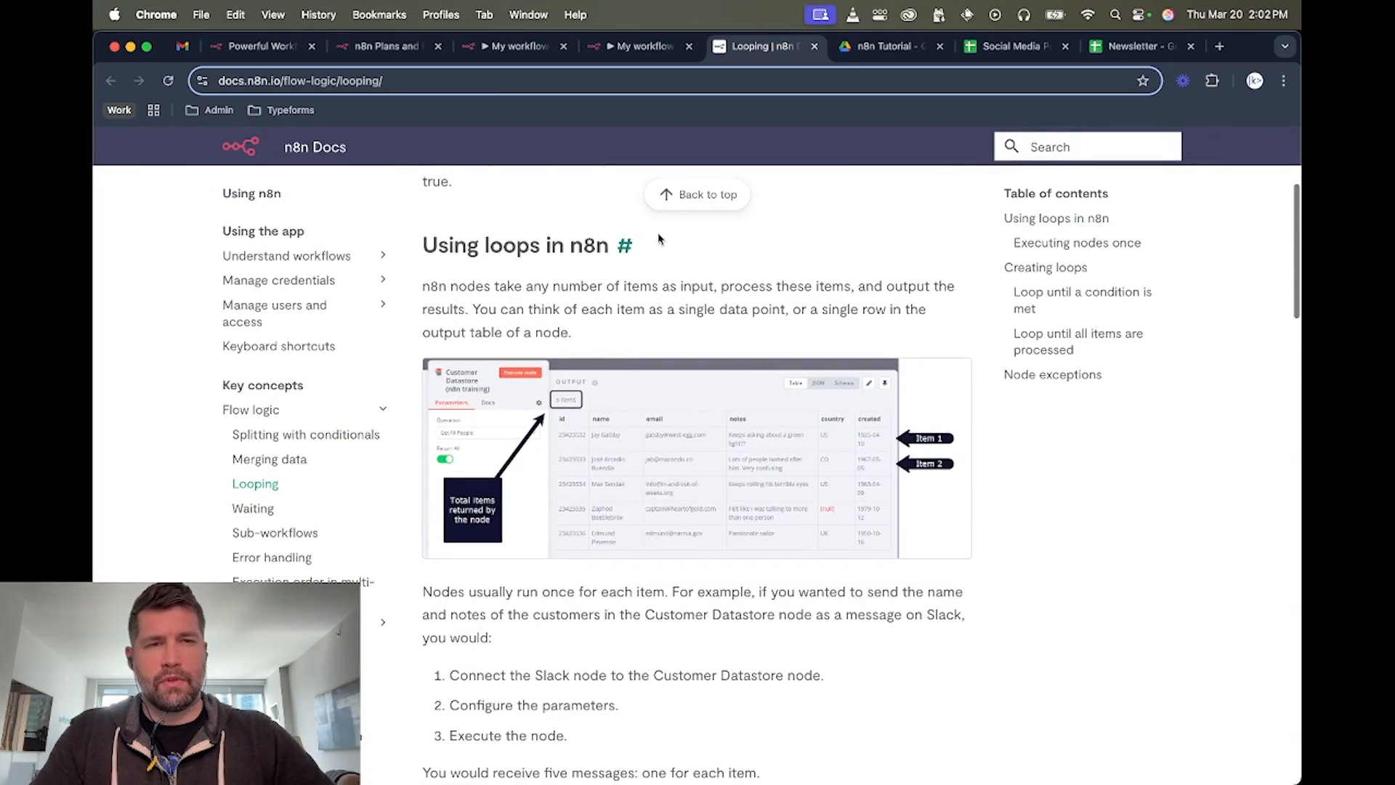
# Return to the n8n workflow and map the OpenAI message's content object to the Post Content column.
pyautogui.click(640, 46)
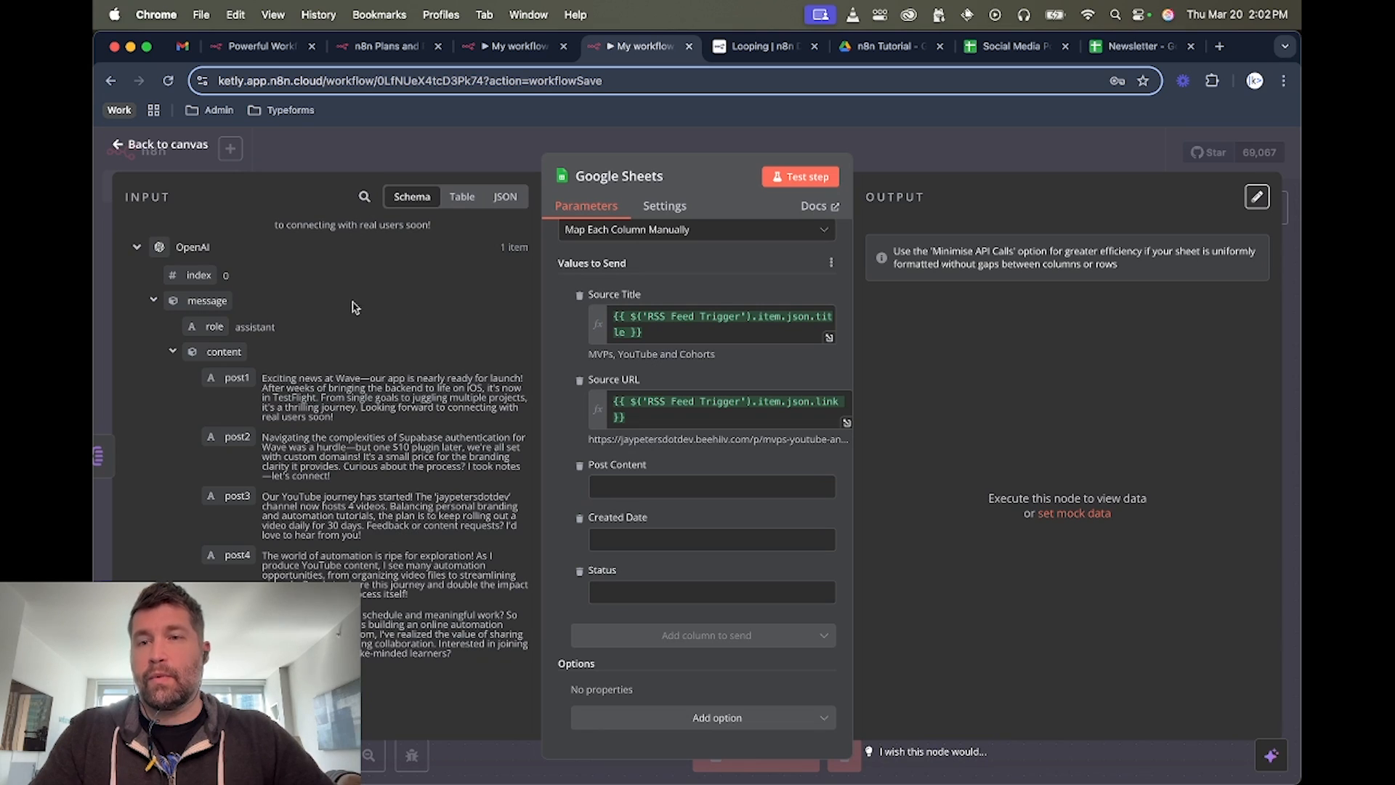
pyautogui.scroll(2, 267, 340)
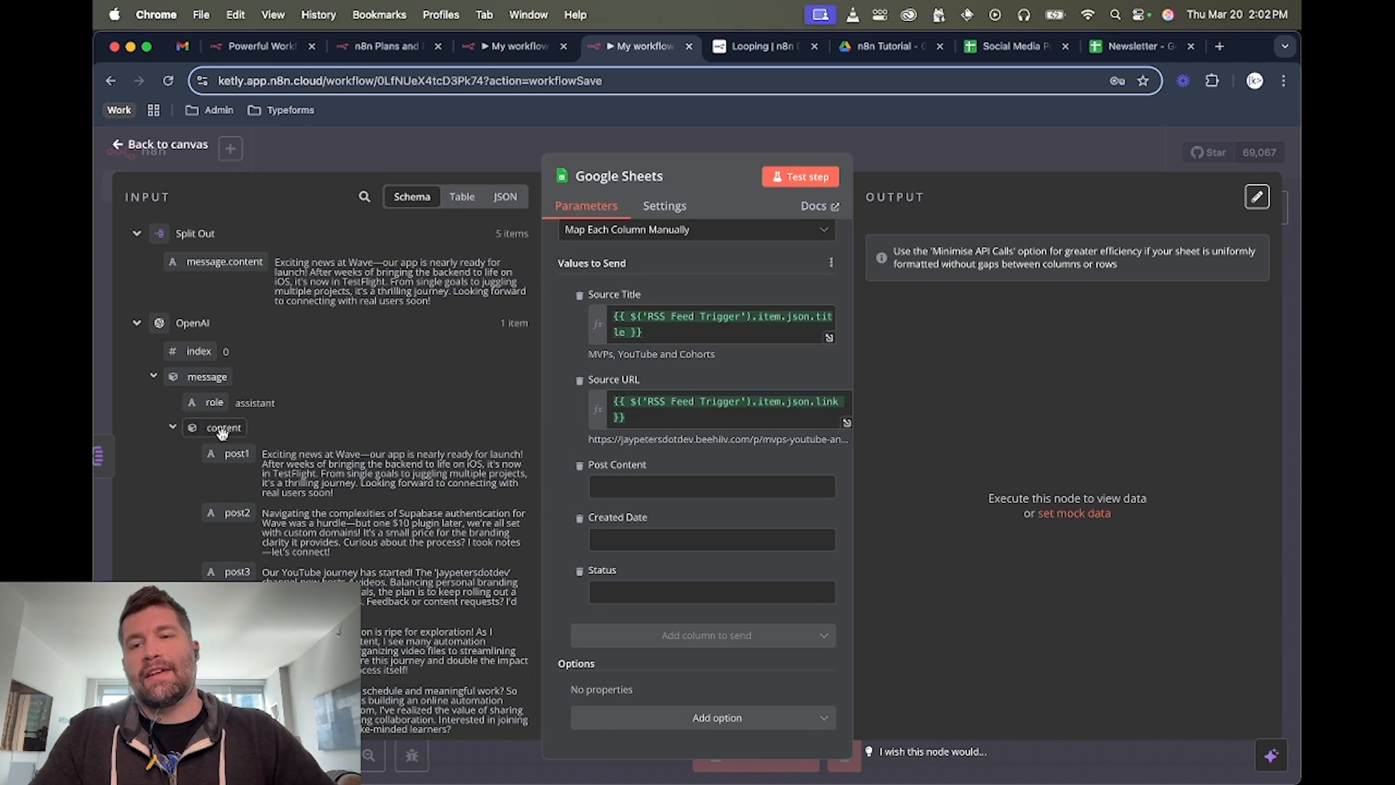
pyautogui.moveTo(222, 430); pyautogui.dragTo(615, 483)
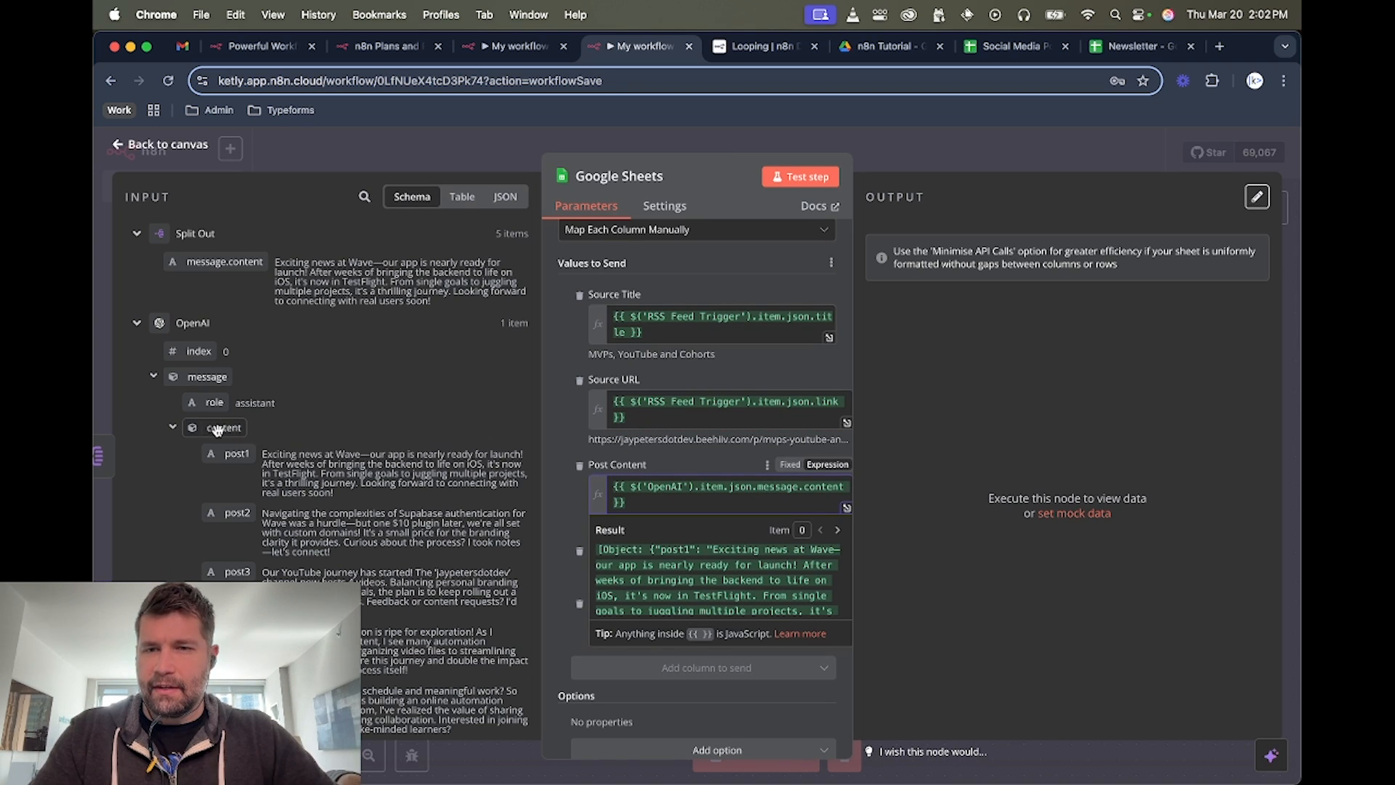
# Examine the Post Content expression's result preview across the incoming items and read through its full text.
pyautogui.click(837, 531)
pyautogui.click(837, 531)
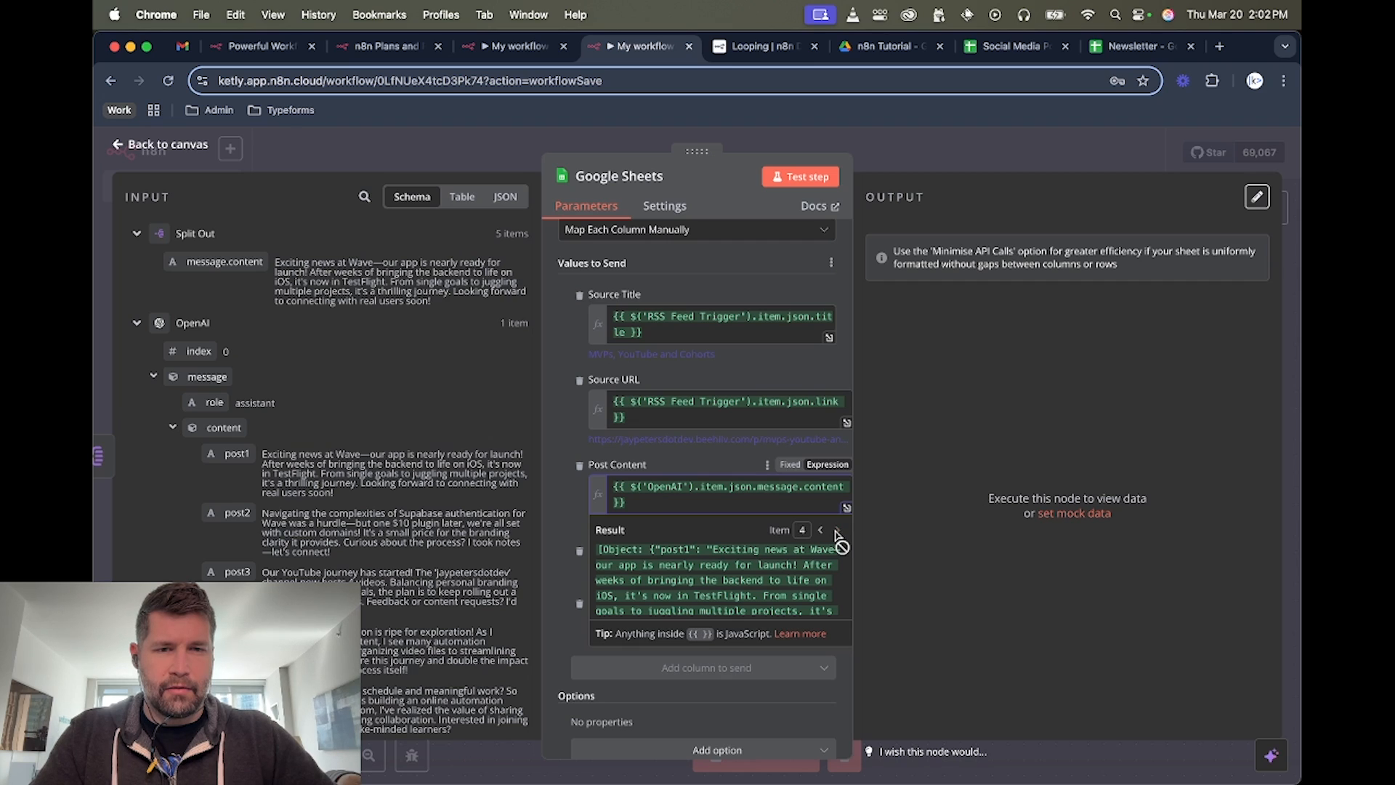
pyautogui.click(821, 530)
pyautogui.click(821, 530)
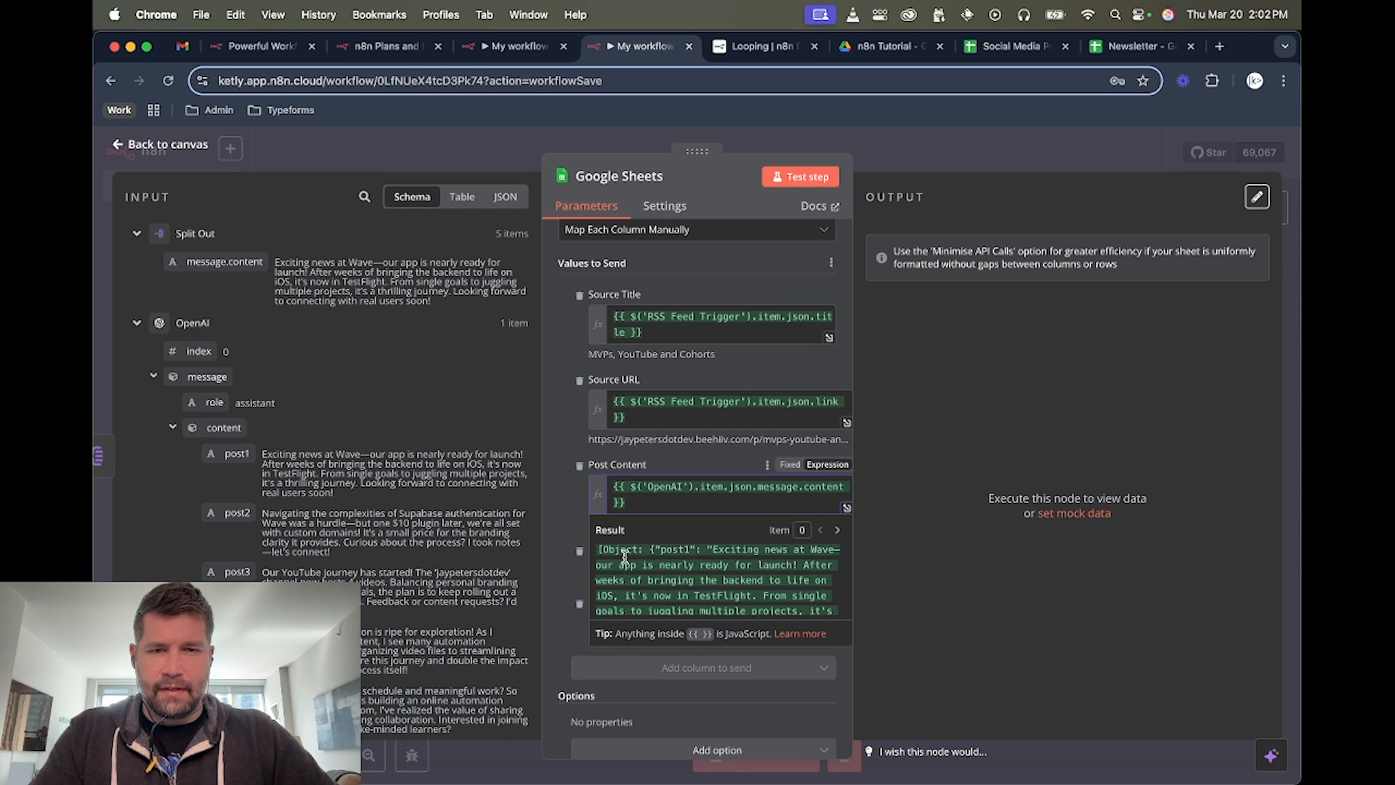
pyautogui.scroll(-5, 663, 559)
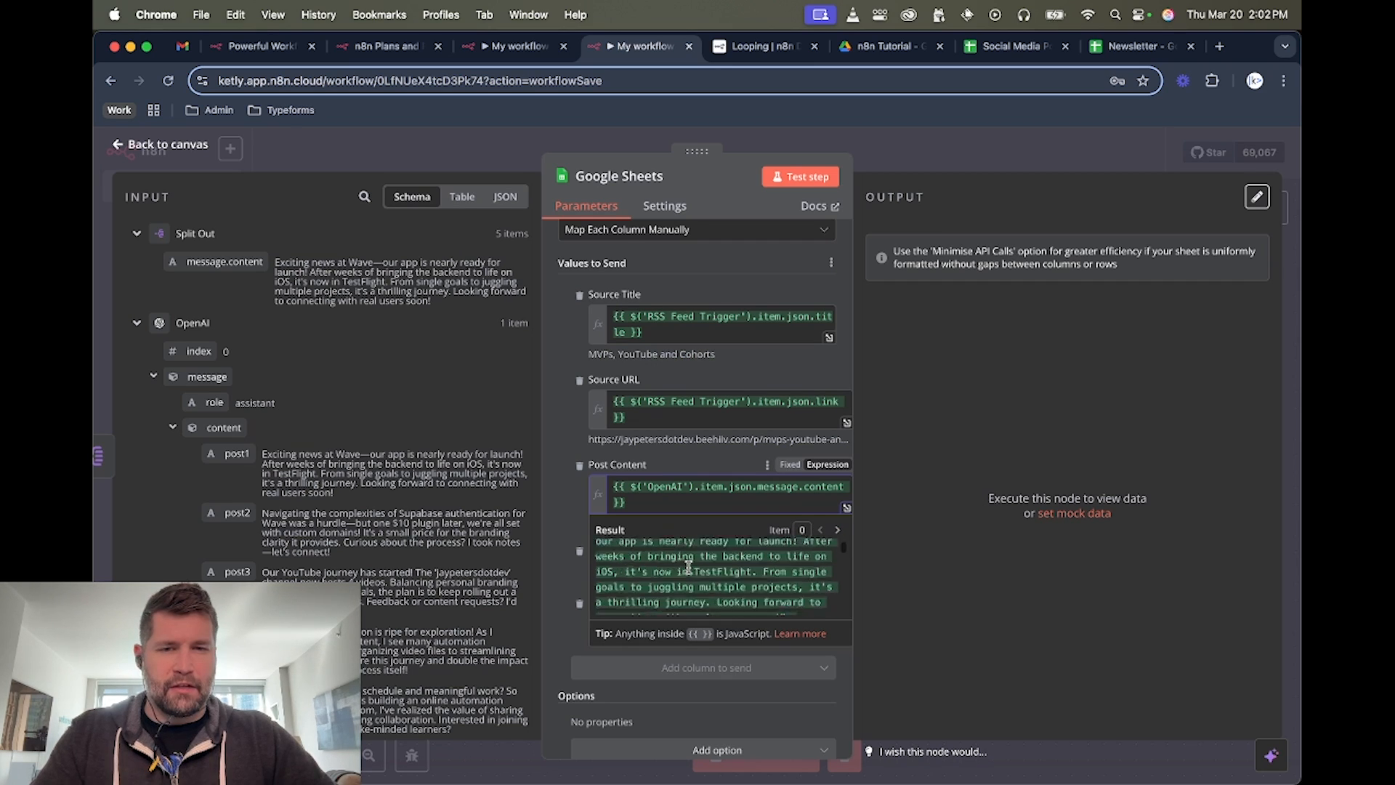
pyautogui.scroll(-10, 664, 561)
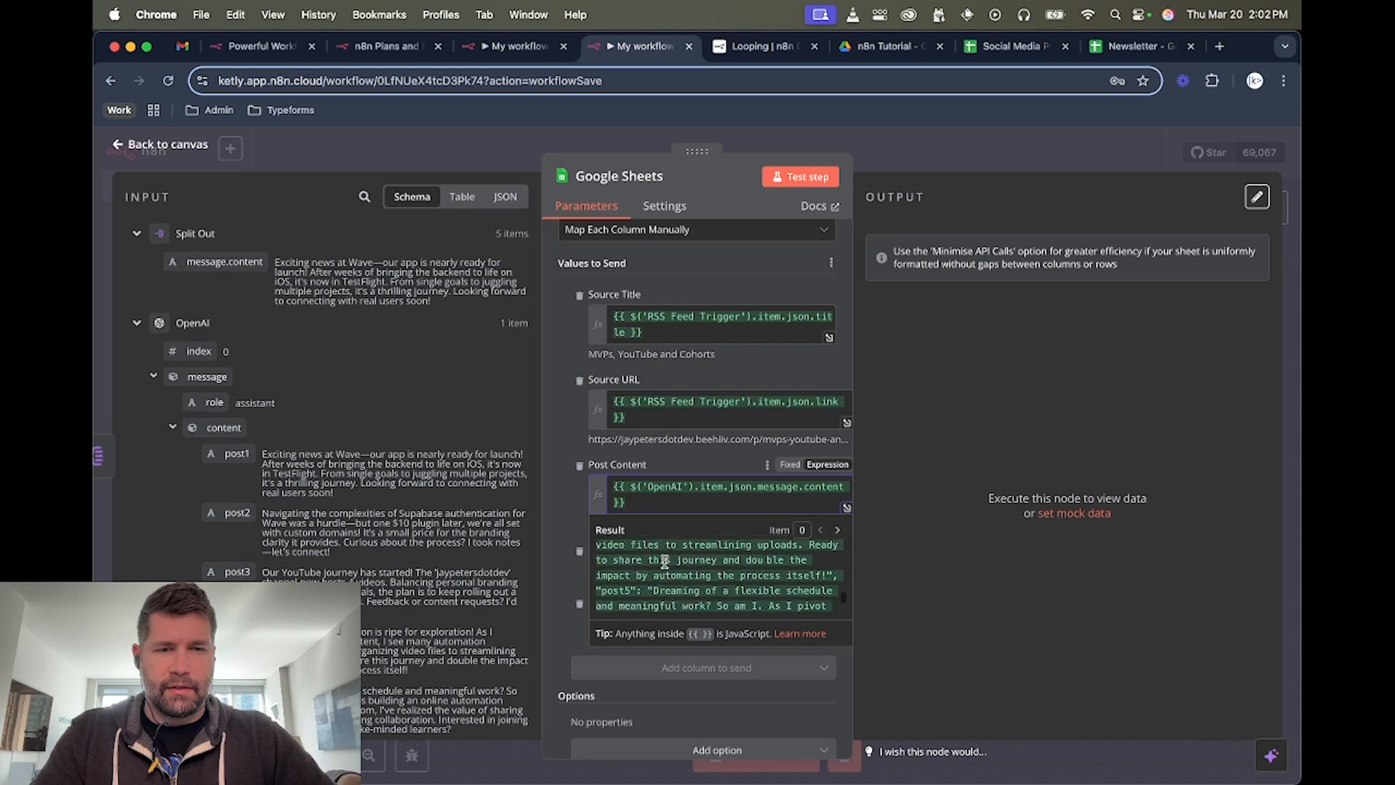
pyautogui.scroll(15, 672, 567)
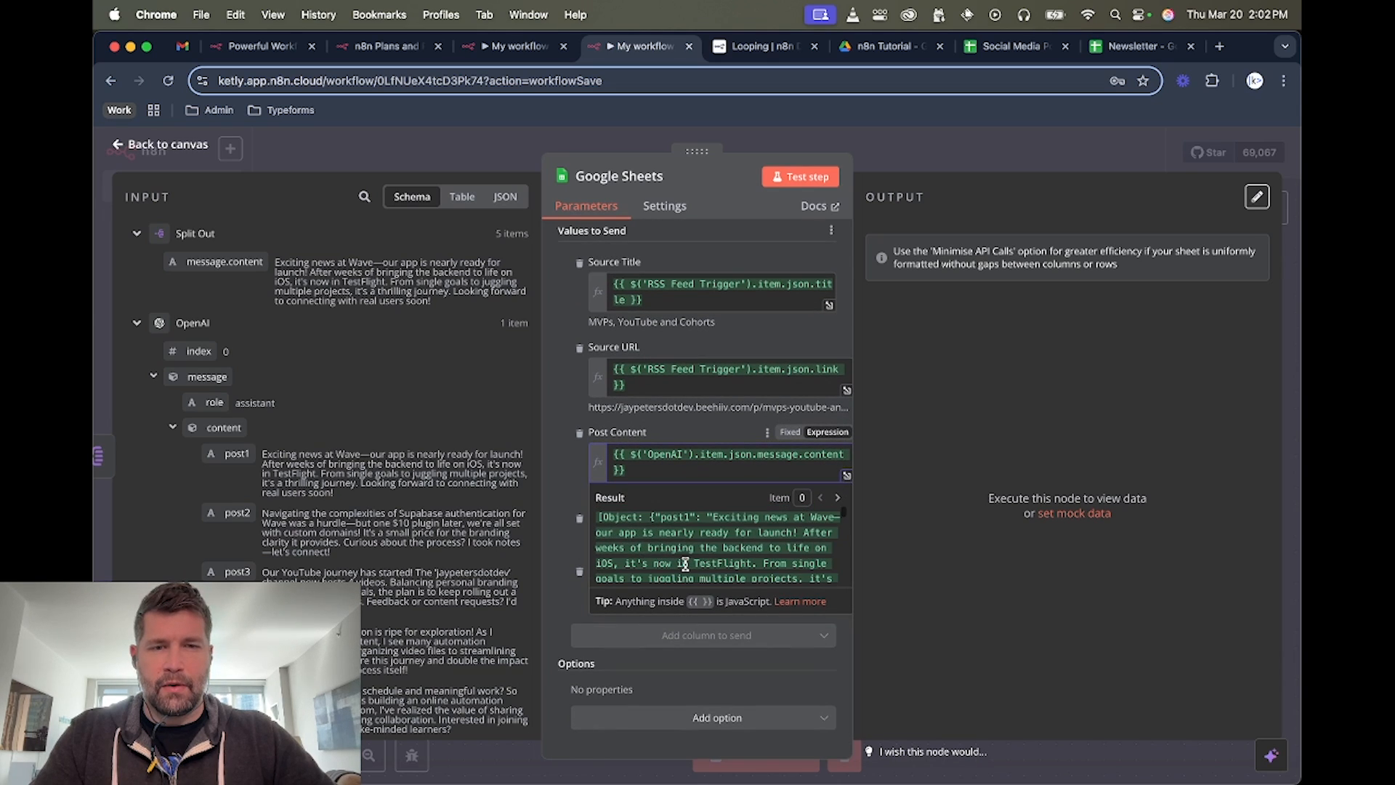
# Test the Google Sheets node with the current column mappings.
pyautogui.click(563, 481)
pyautogui.click(793, 183)
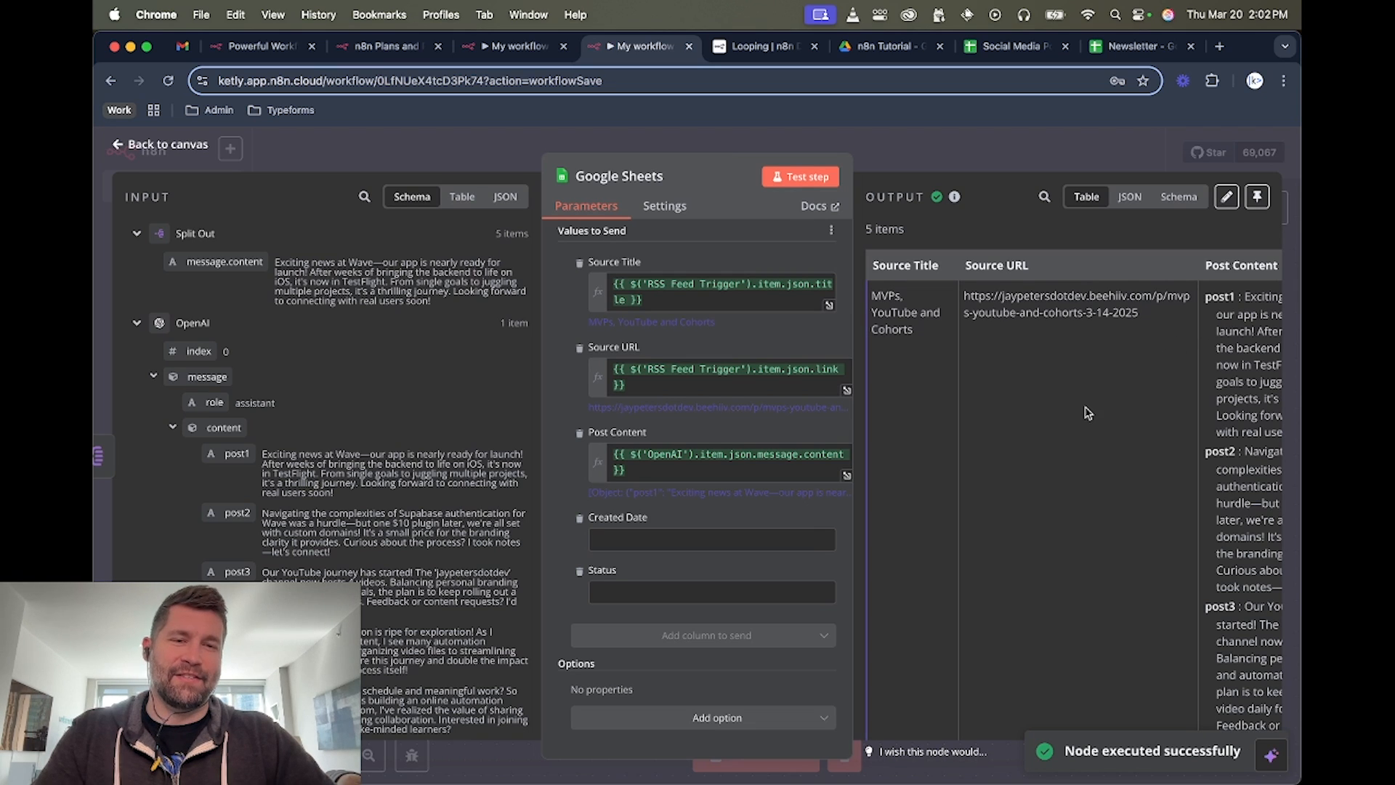
# Examine the Google Sheets node's output table, checking the Post Content value across the returned items.
pyautogui.hscroll(3, 1090, 422)
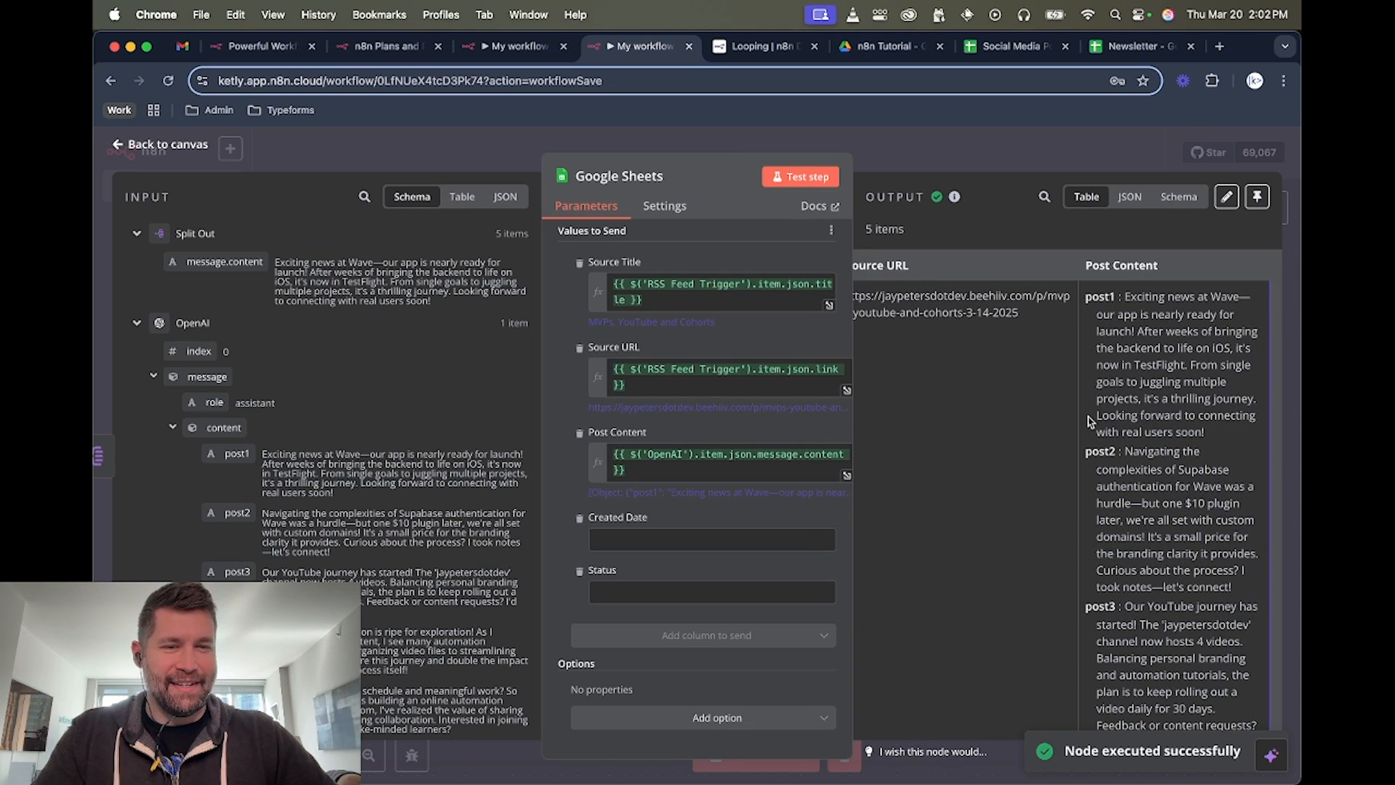
pyautogui.scroll(-5, 908, 479)
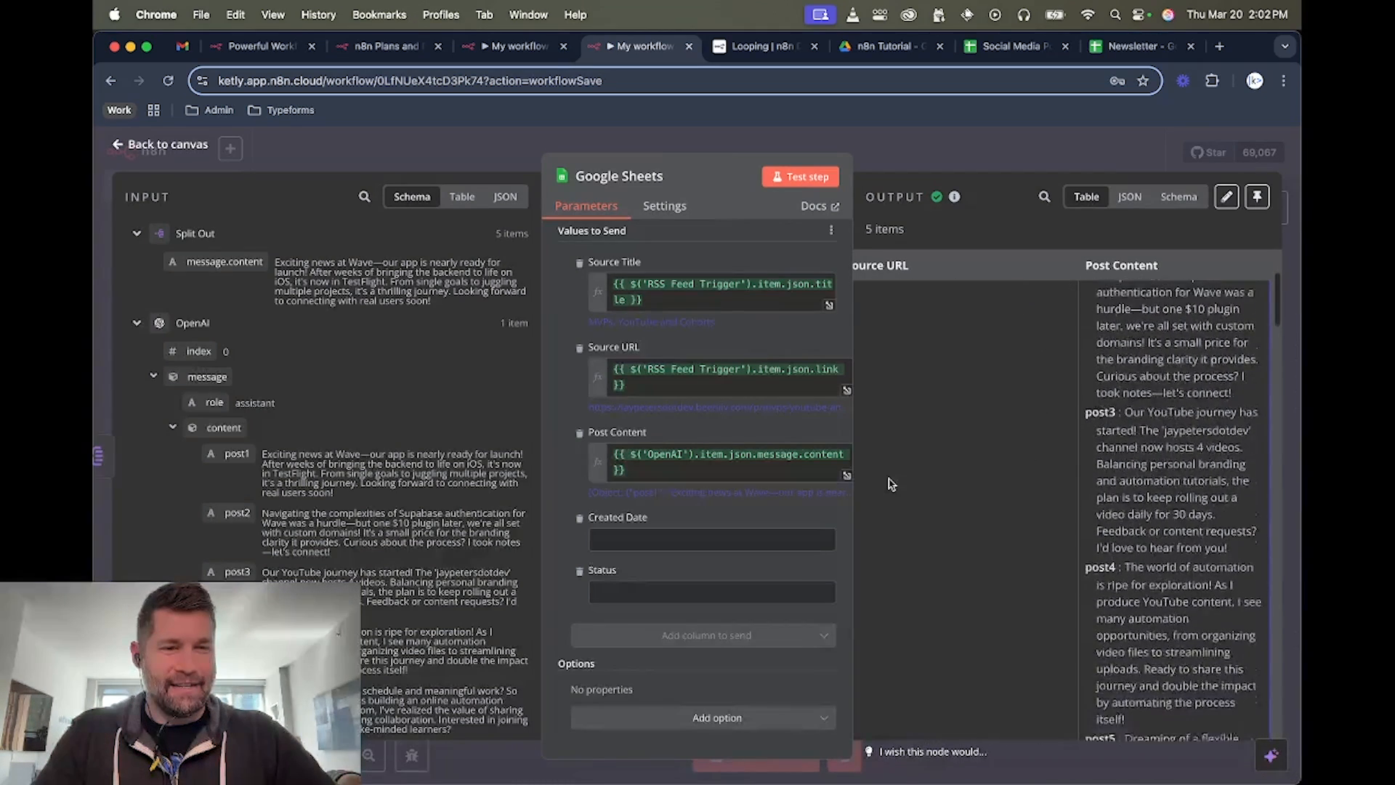
pyautogui.scroll(-5, 937, 476)
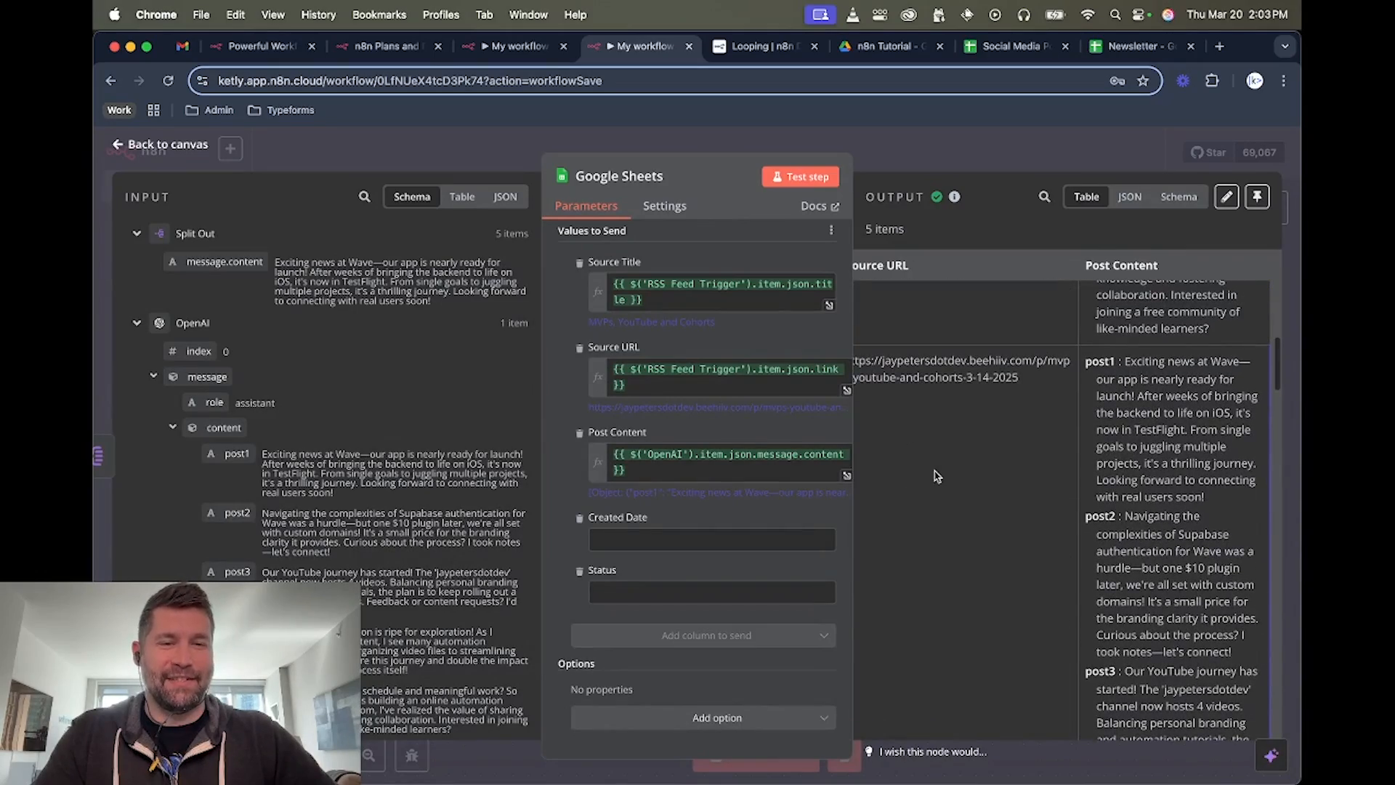
pyautogui.hscroll(-3, 941, 472)
pyautogui.scroll(-3, 952, 469)
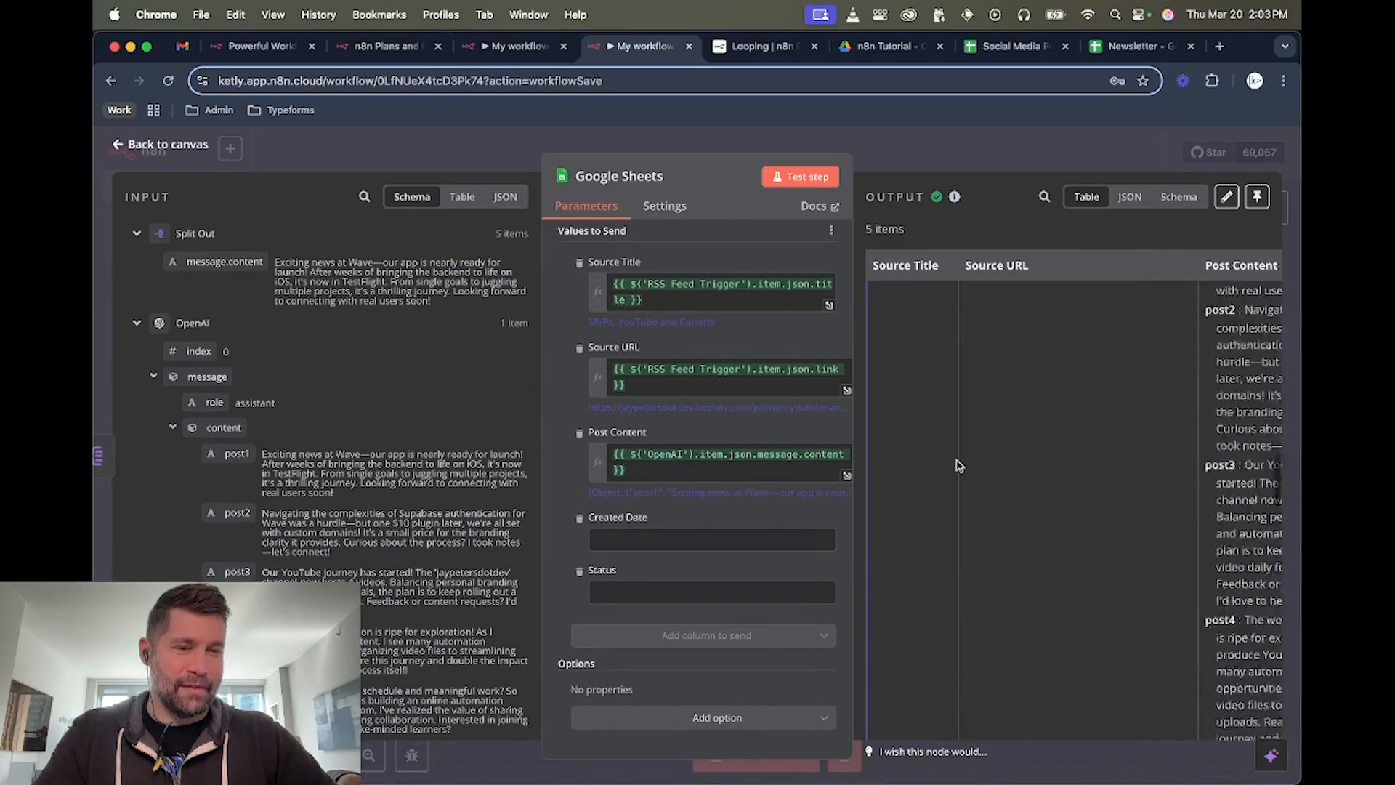
pyautogui.scroll(-10, 956, 466)
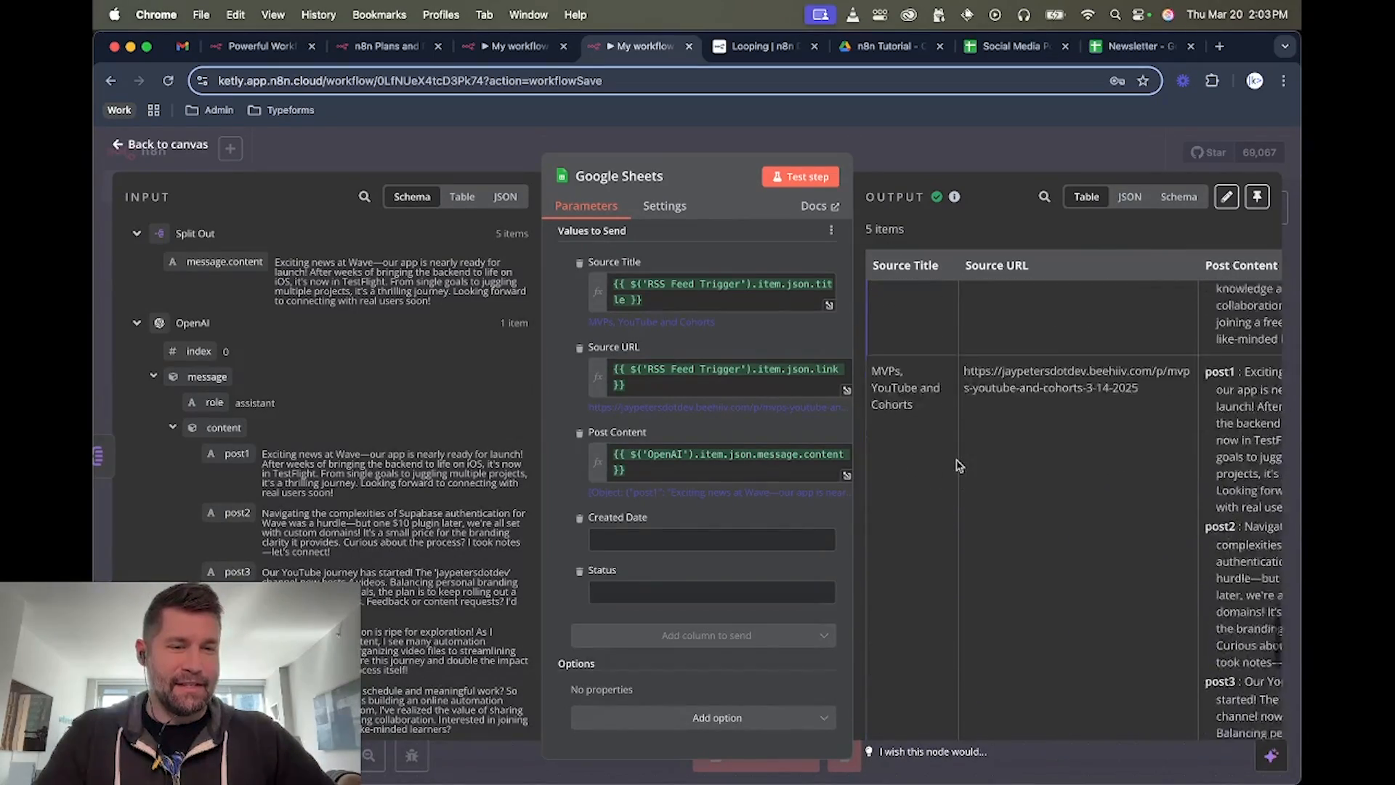
pyautogui.scroll(-5, 957, 466)
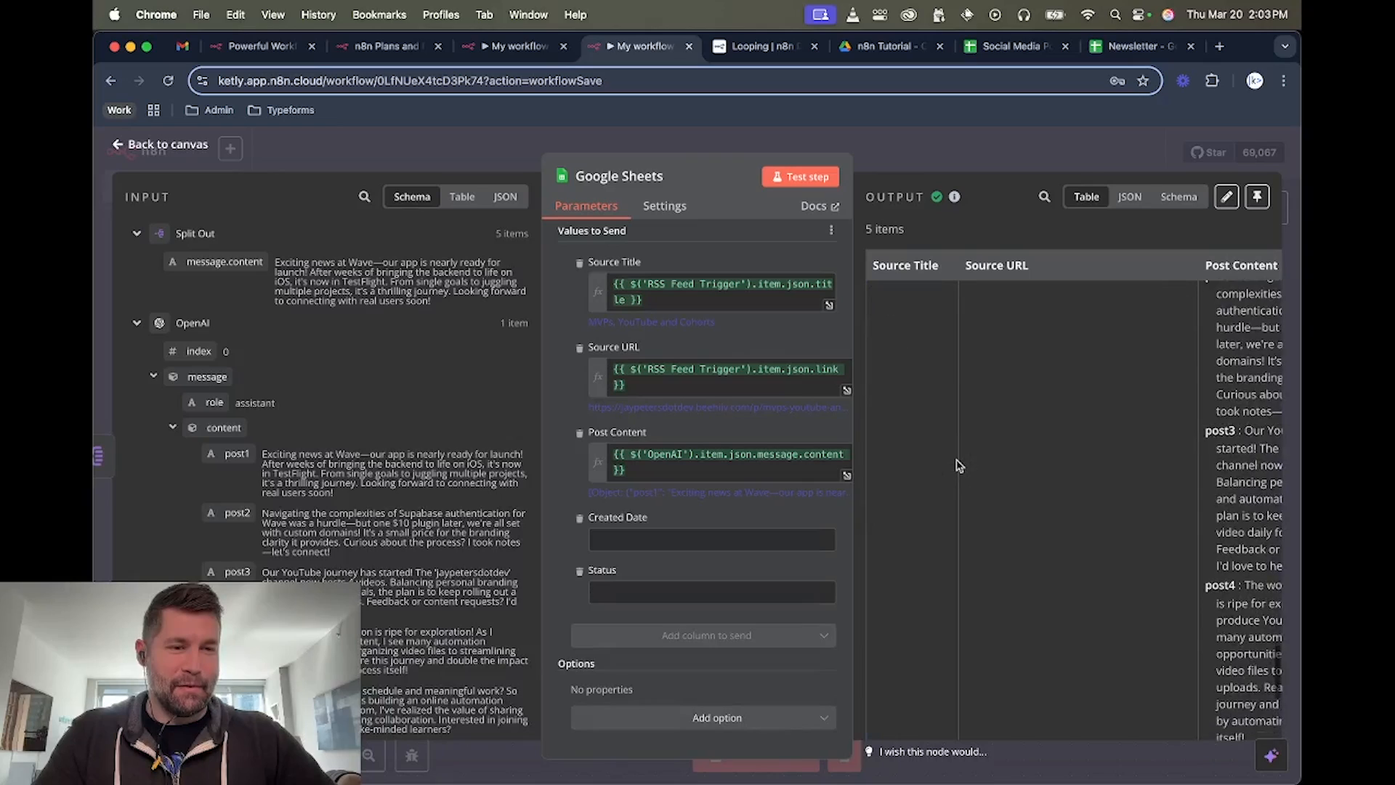
# Switch to the Social Media Posts from Newsletter spreadsheet and clear the test data from rows 2 to 6.
pyautogui.click(1002, 60)
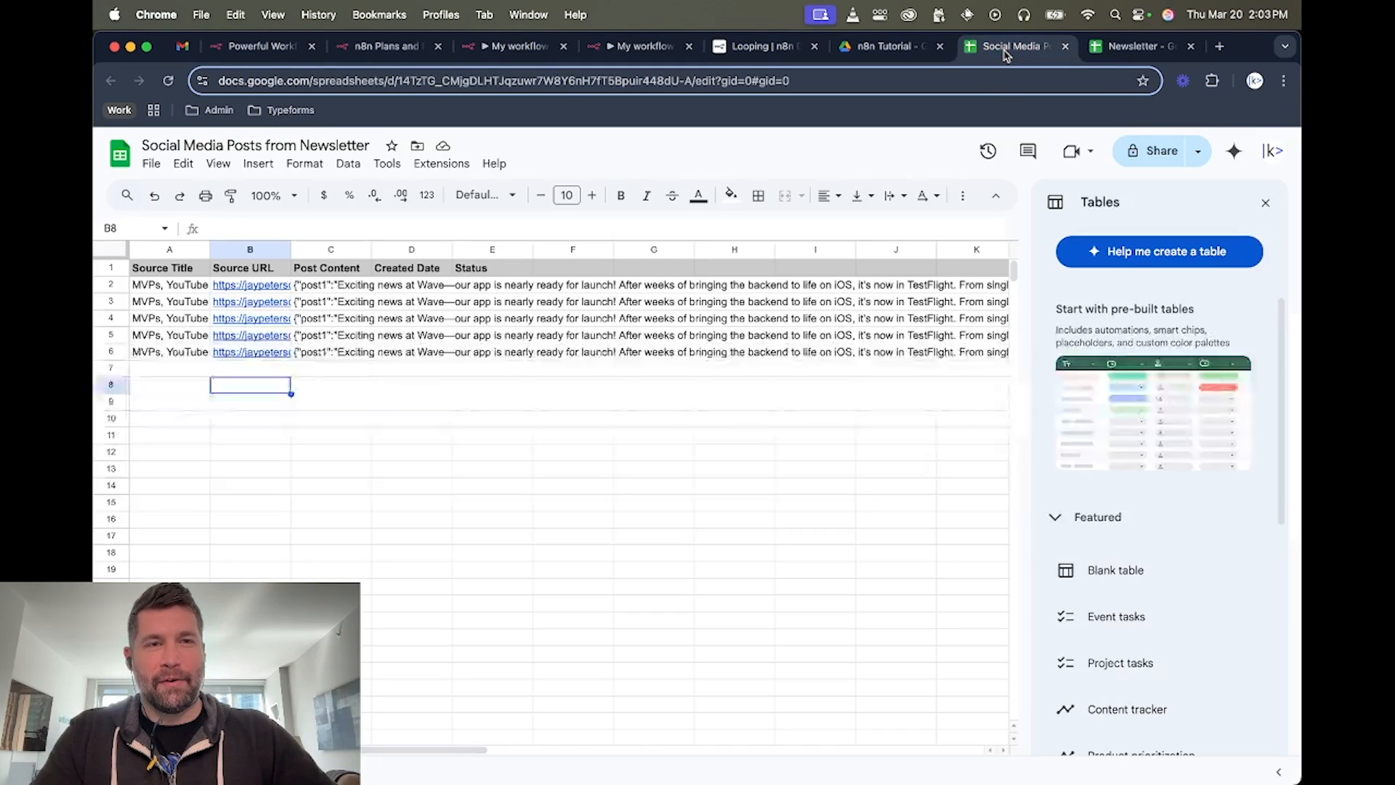
pyautogui.click(339, 287)
pyautogui.click(111, 289)
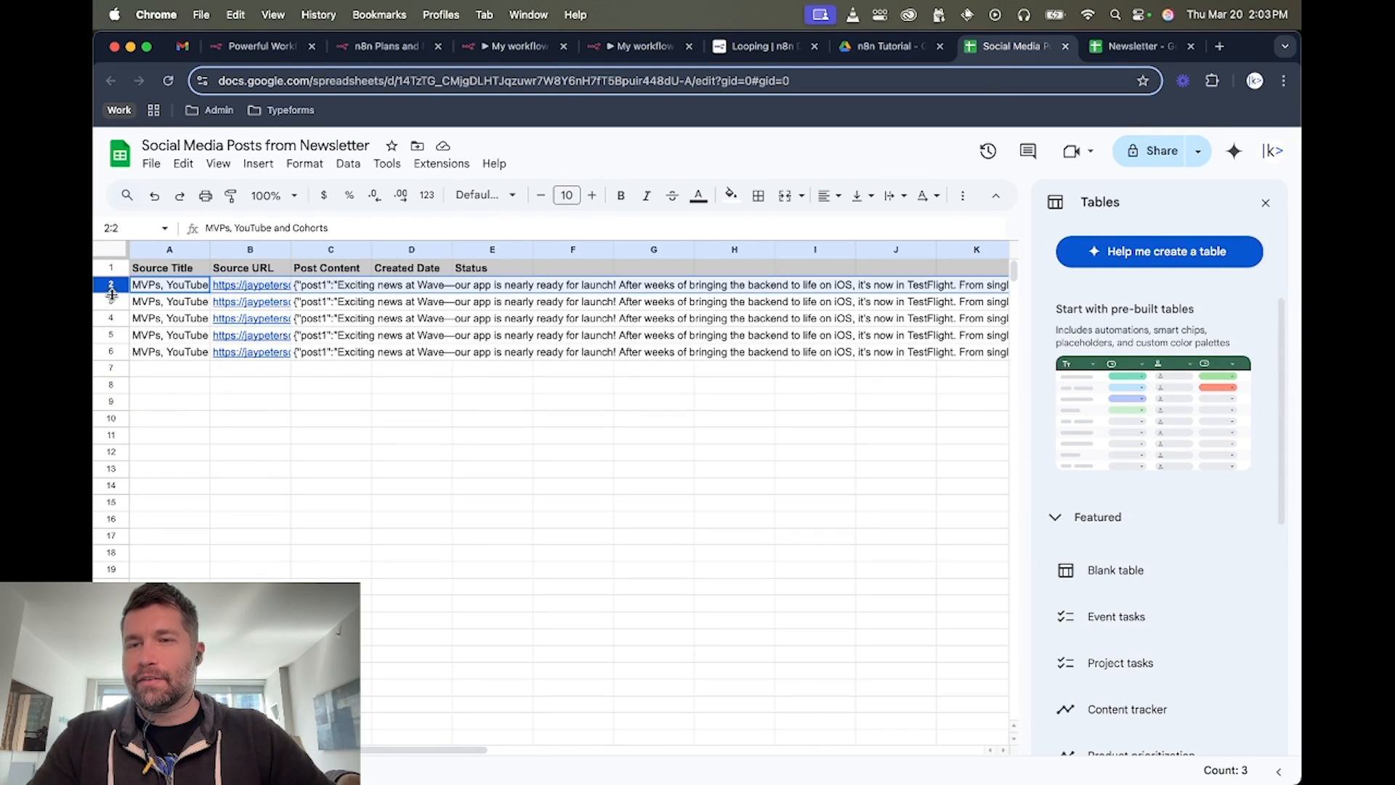
pyautogui.keyDown('shift'); pyautogui.click(112, 350); pyautogui.keyUp('shift')
pyautogui.press('Delete')
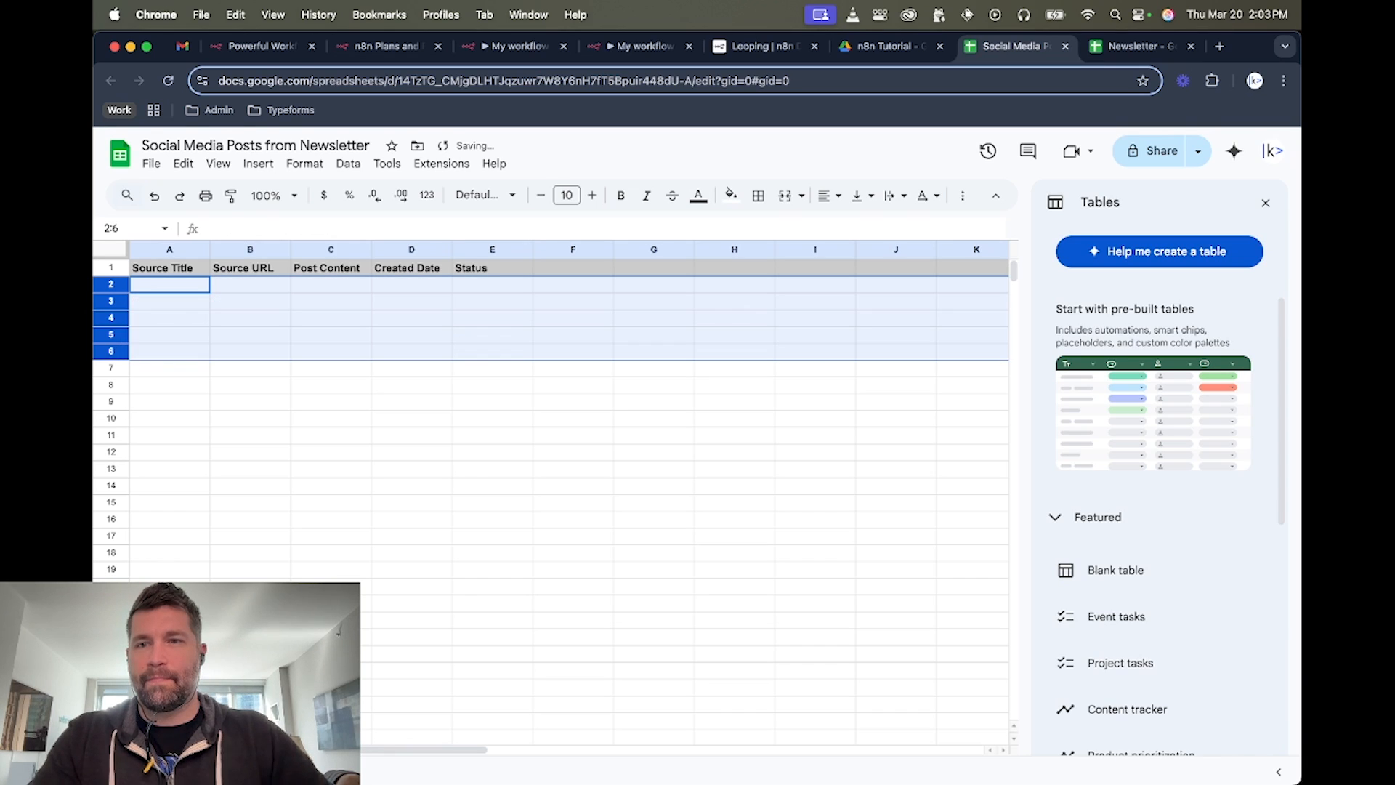
pyautogui.click(404, 384)
# Return to the n8n workflow and replace the Post Content mapping with the Split Out node's message.content field.
pyautogui.click(625, 47)
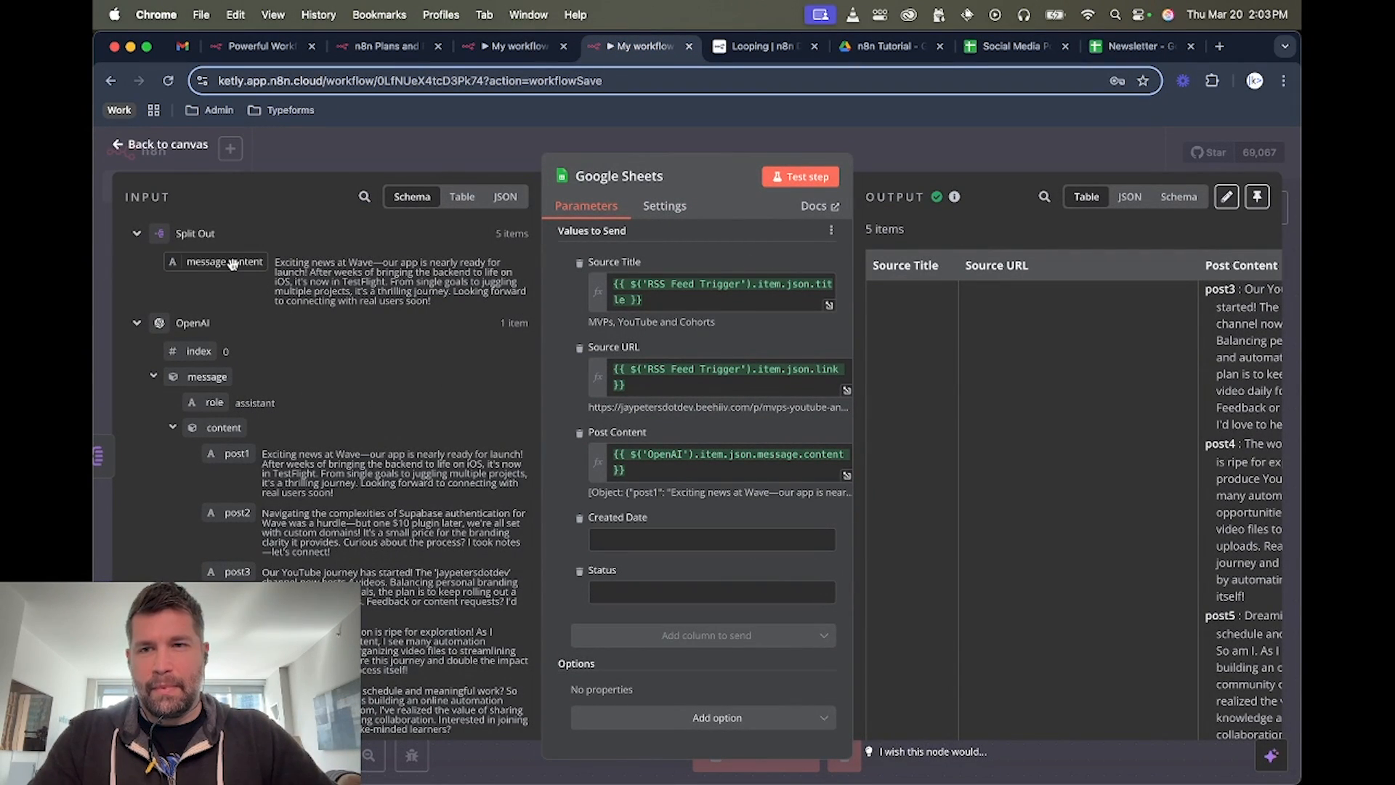
pyautogui.click(643, 467)
pyautogui.press('BackSpace')
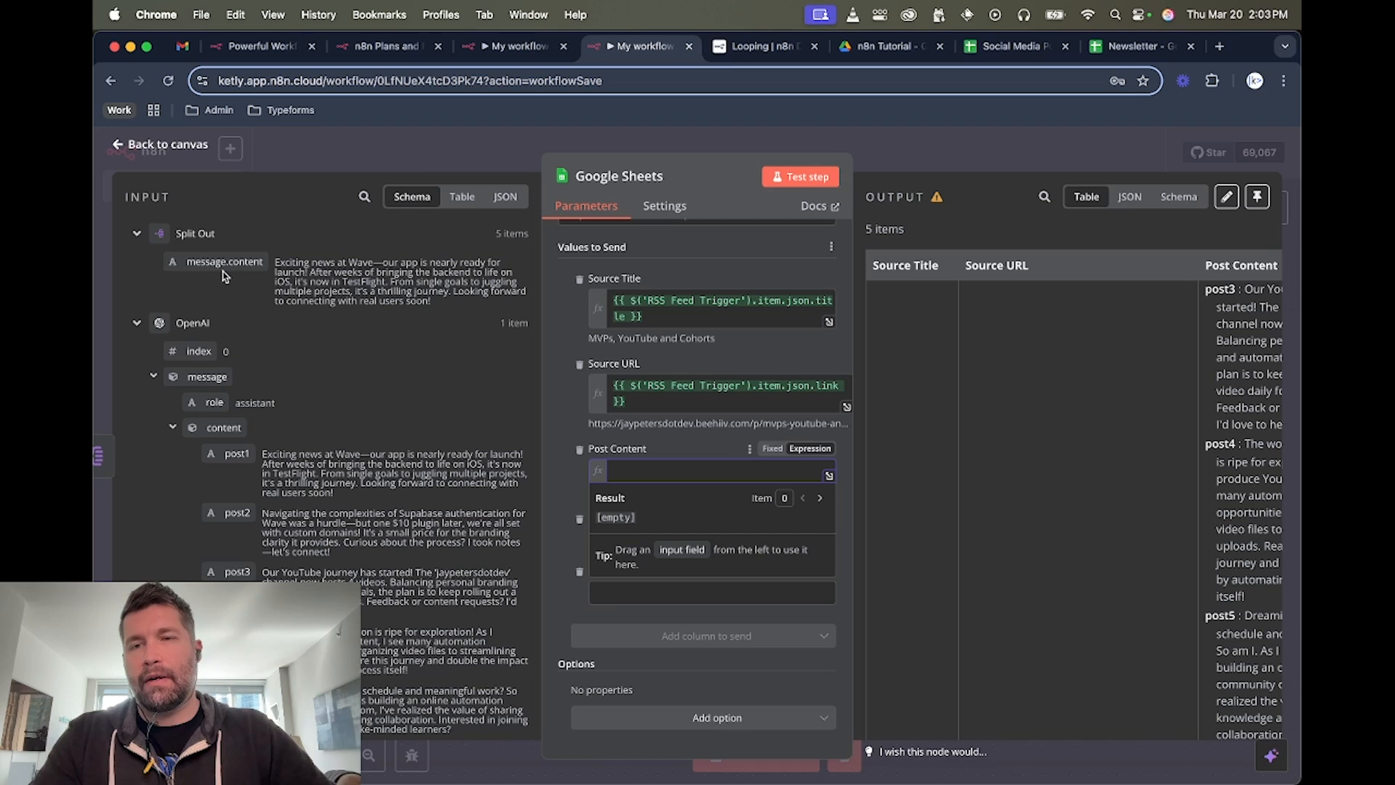
pyautogui.moveTo(232, 260); pyautogui.dragTo(641, 468)
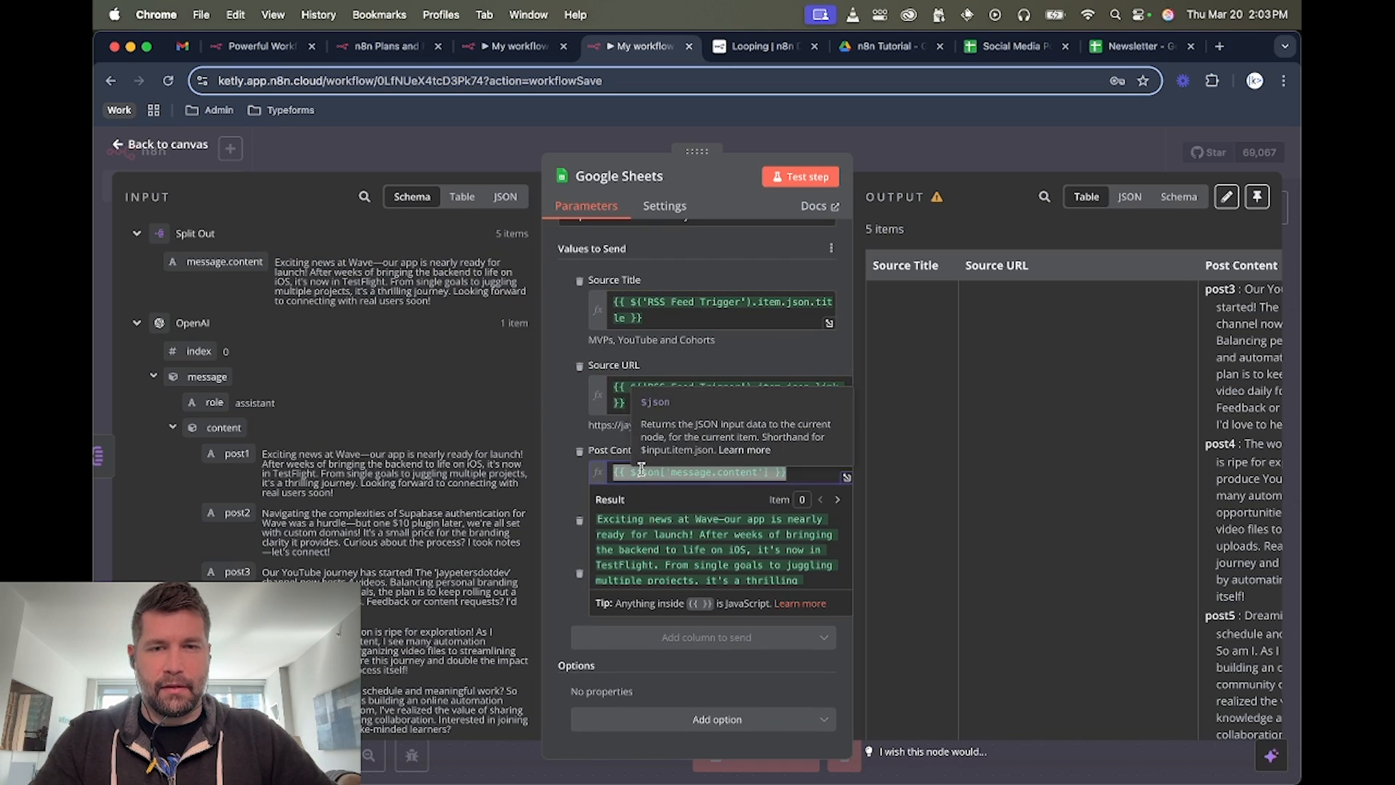
pyautogui.click(561, 477)
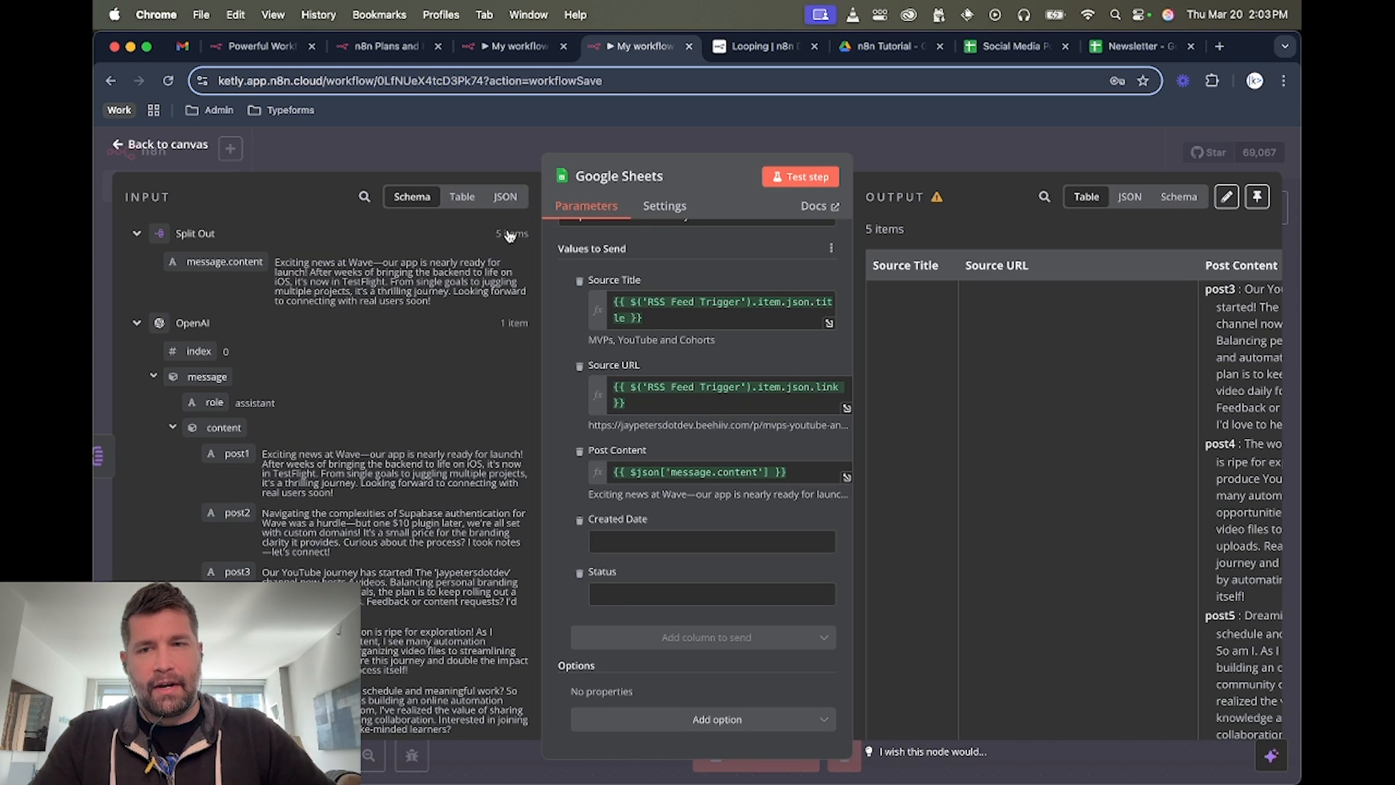
pyautogui.scroll(-3, 292, 534)
pyautogui.scroll(3, 292, 534)
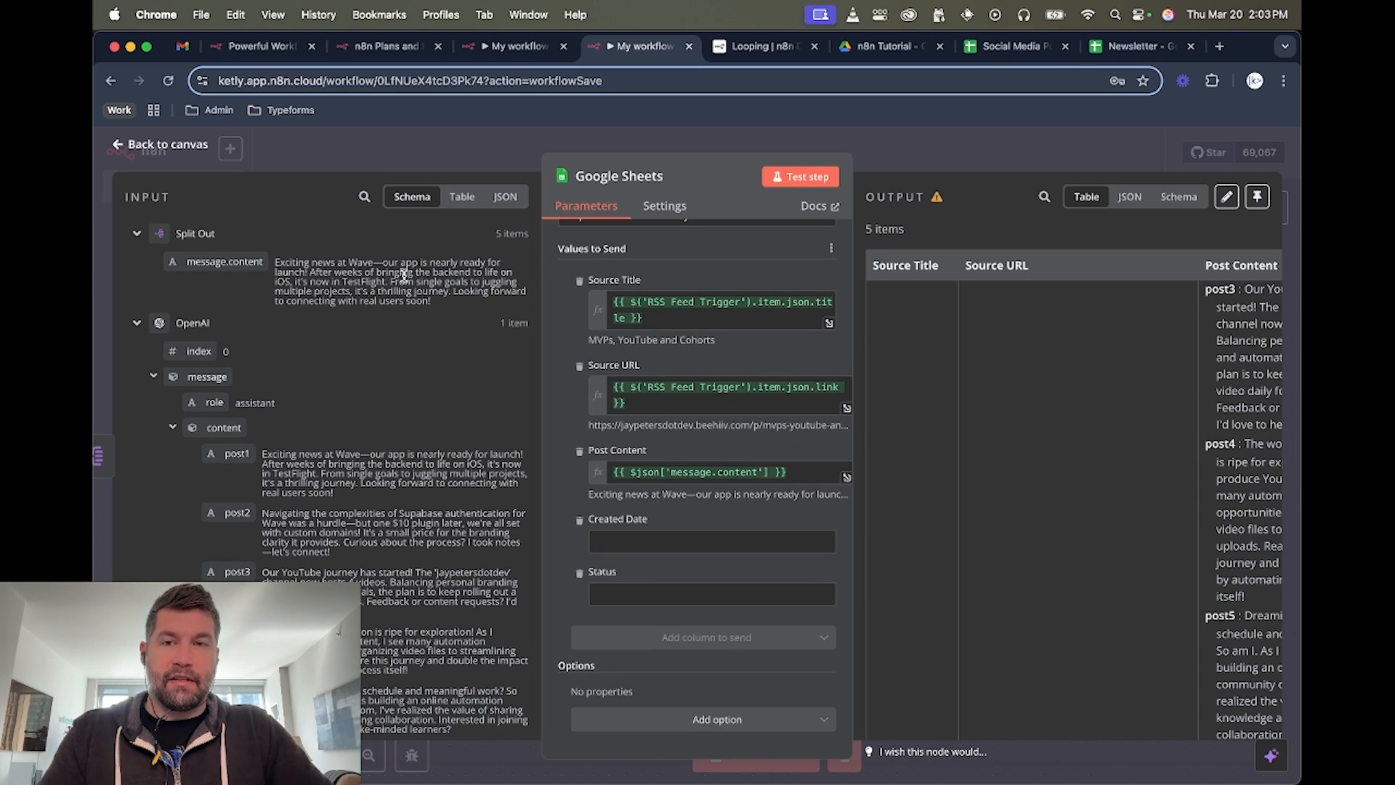
# Set the Created Date column to the expression {{ DateTime.now() }} and check its result preview.
pyautogui.click(641, 539)
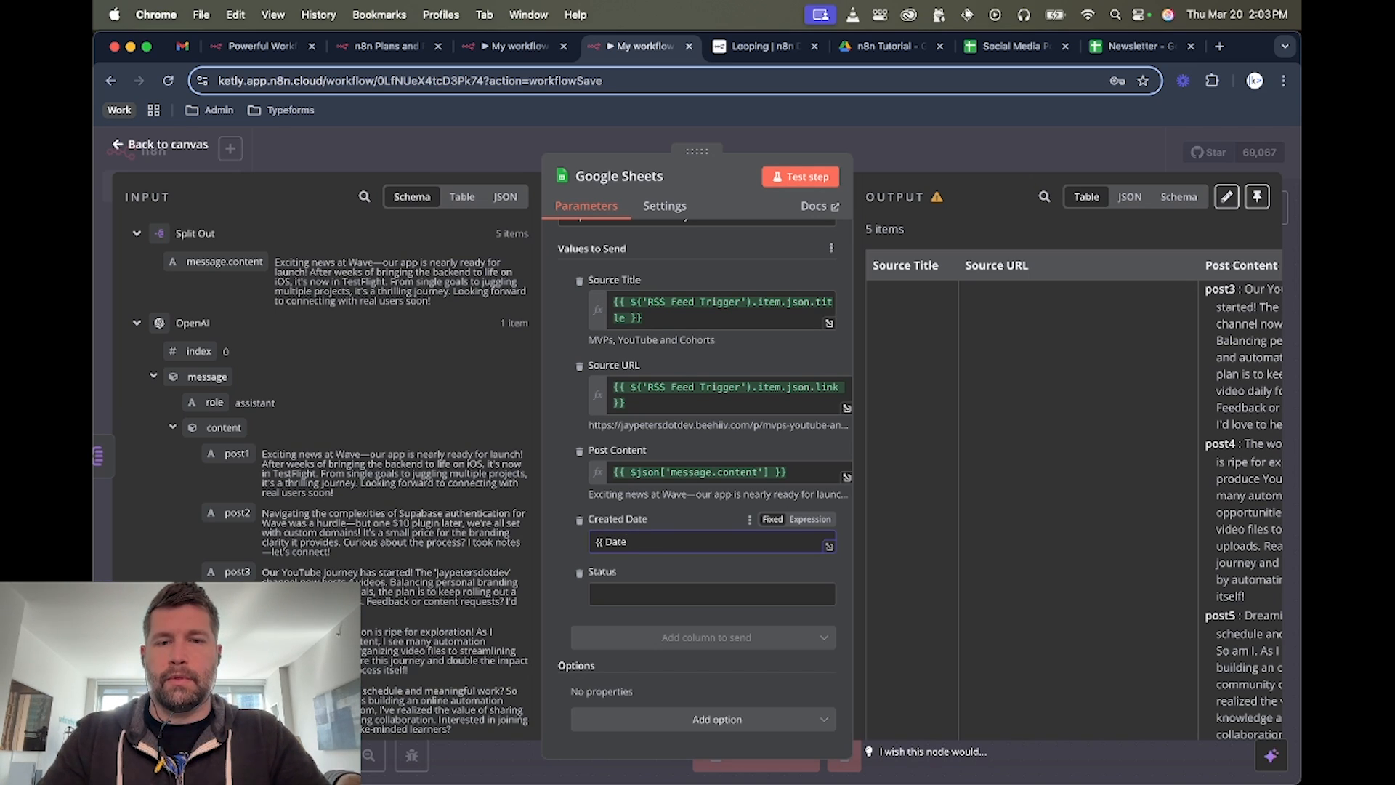
pyautogui.click(810, 521)
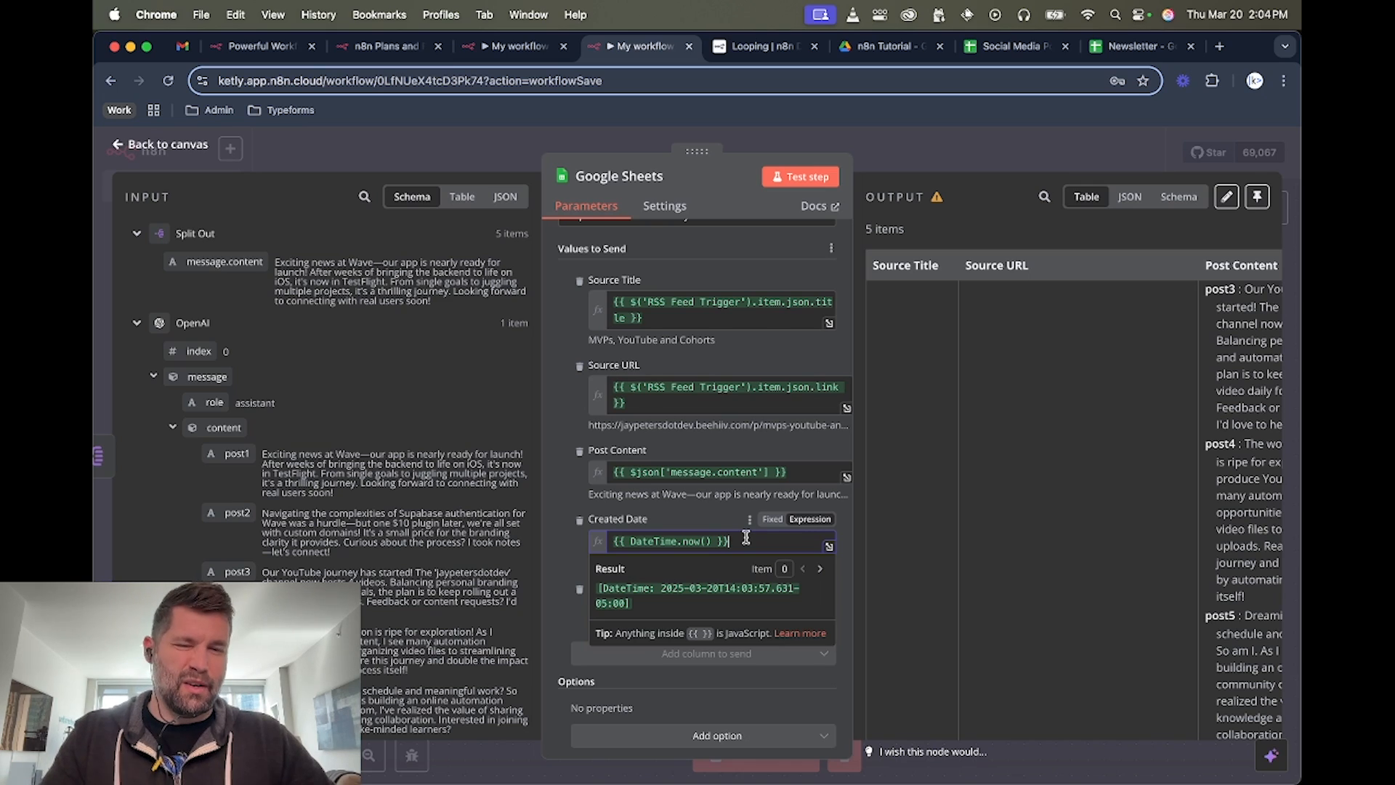
pyautogui.doubleClick(661, 542)
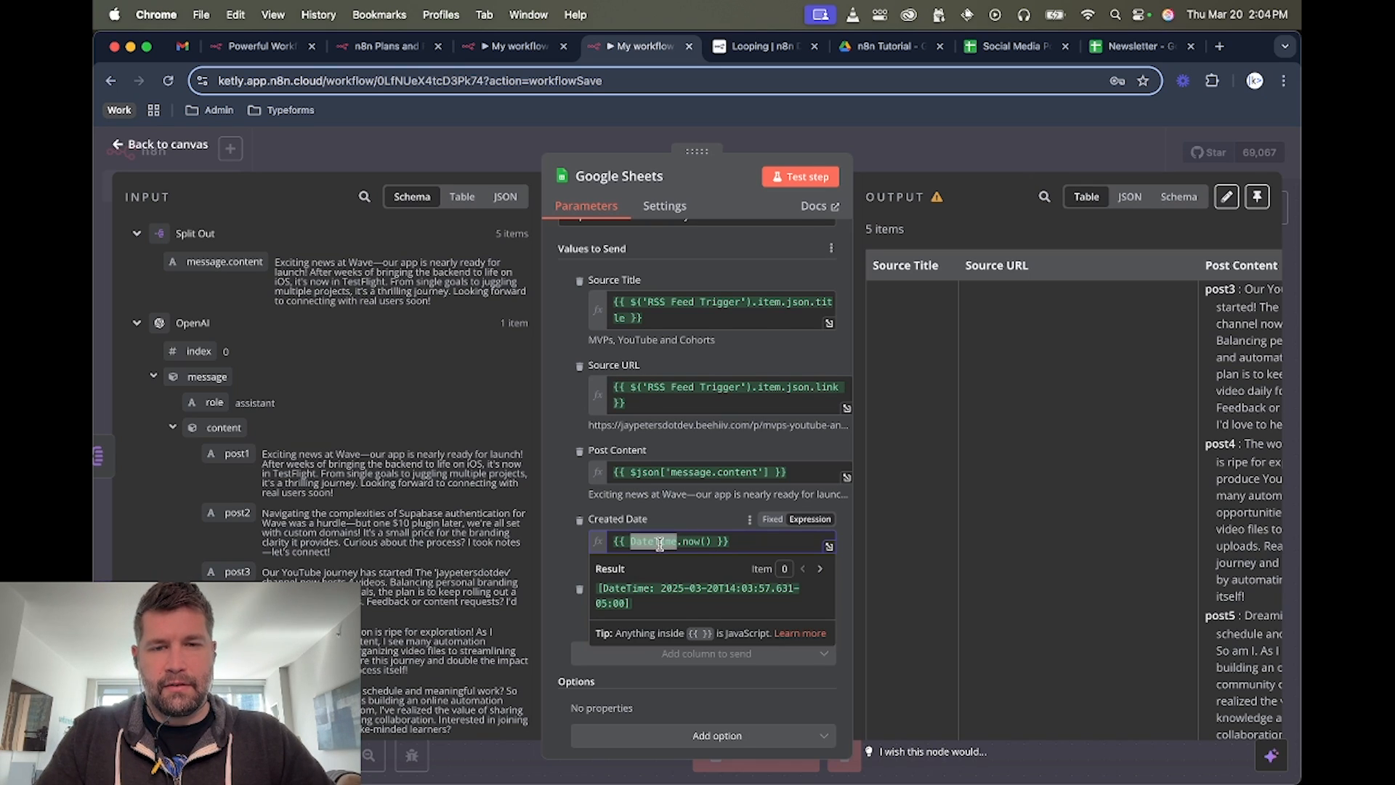
pyautogui.click(701, 543)
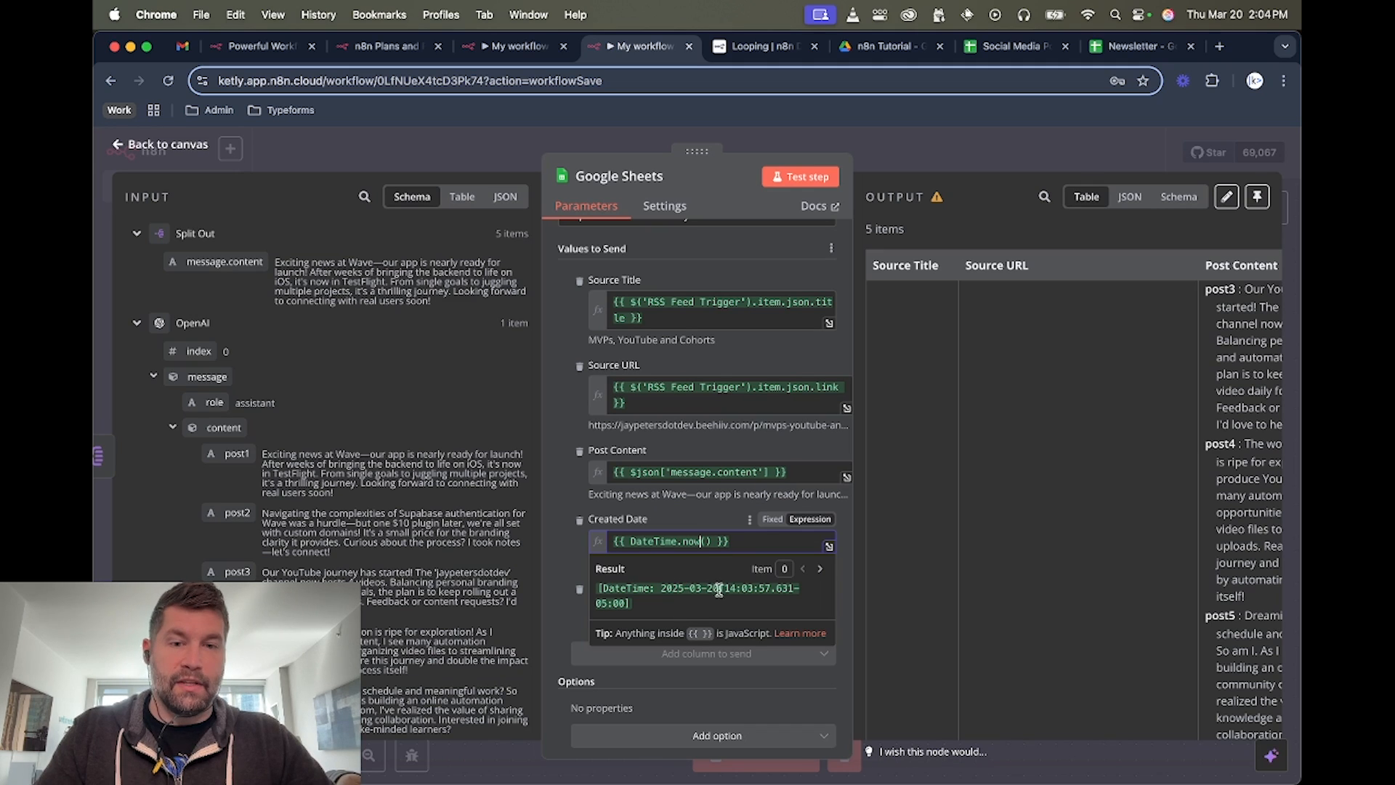
pyautogui.click(708, 542)
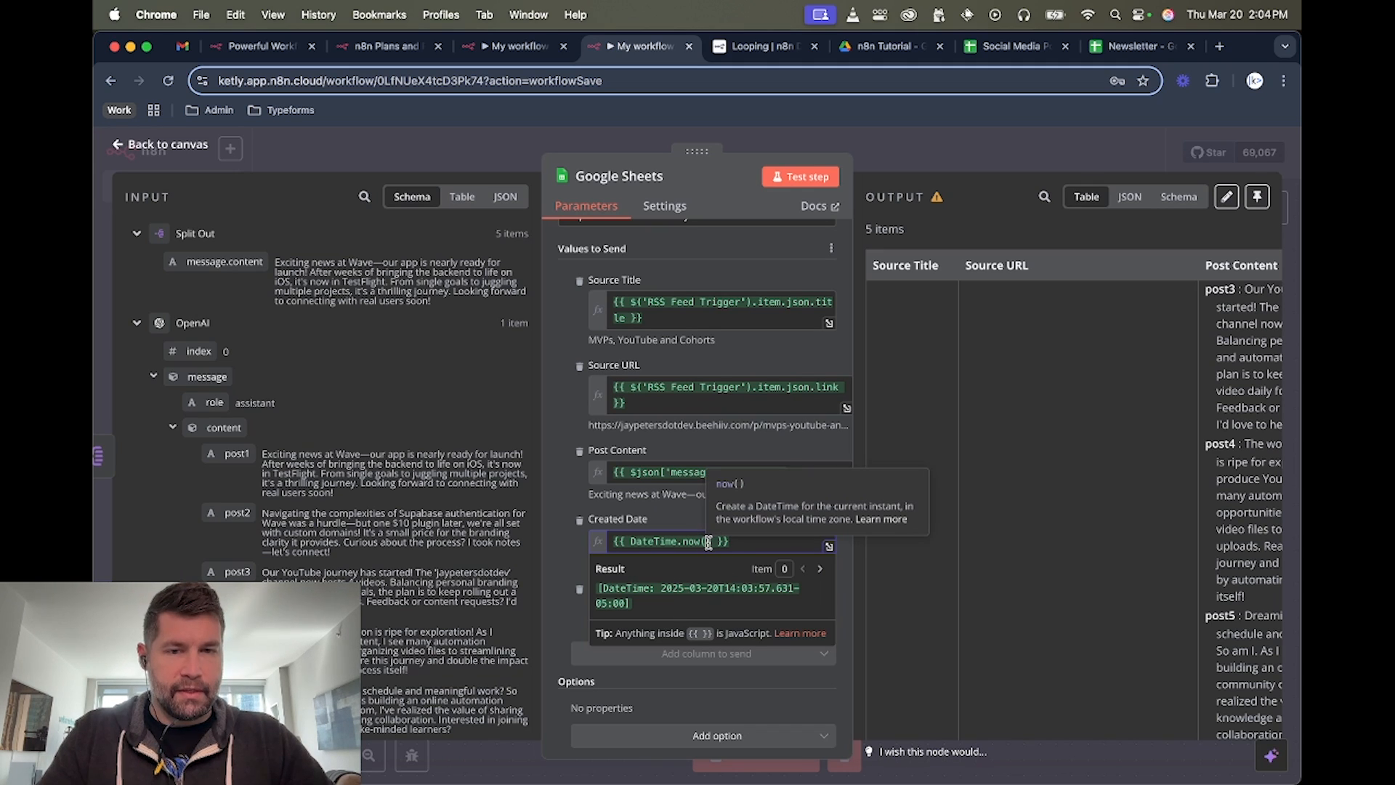
pyautogui.click(692, 525)
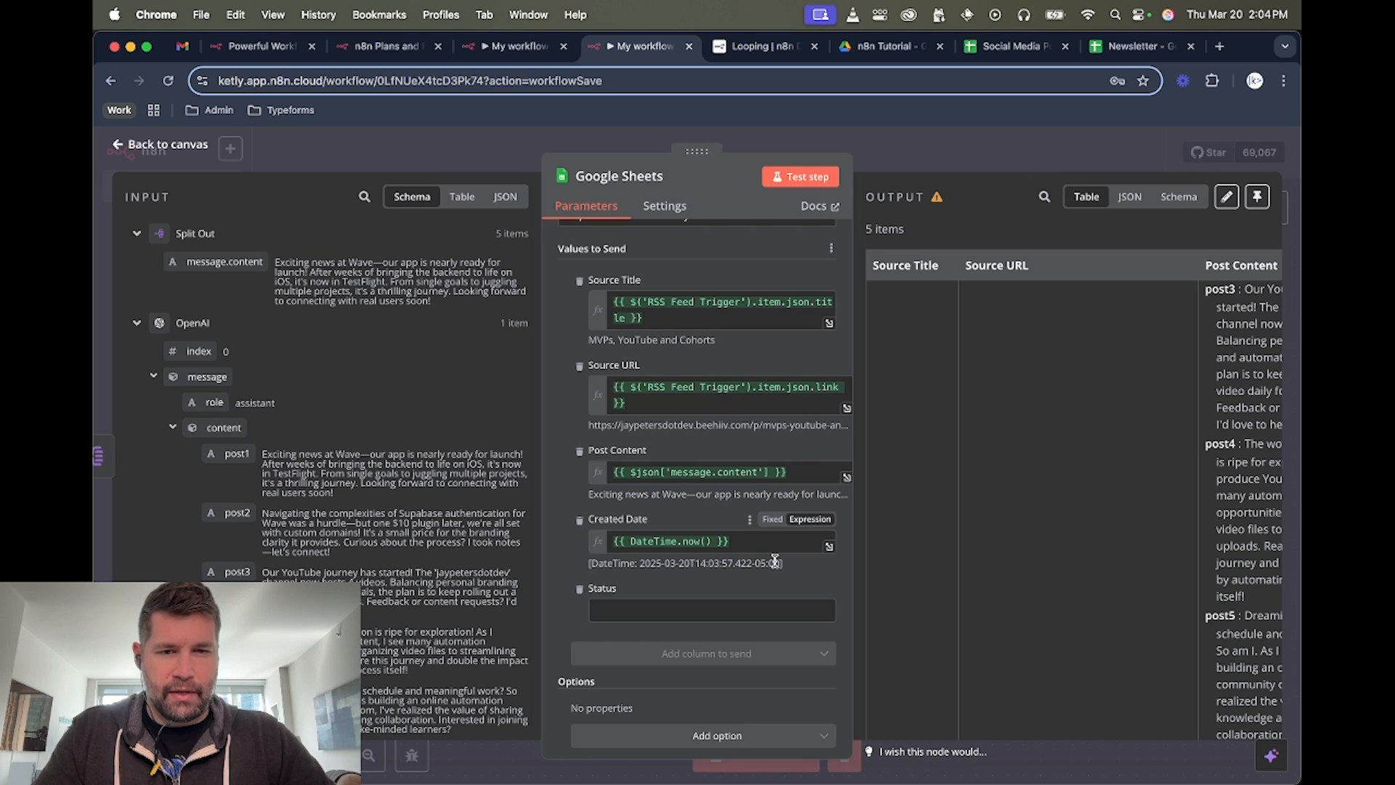
pyautogui.doubleClick(682, 563)
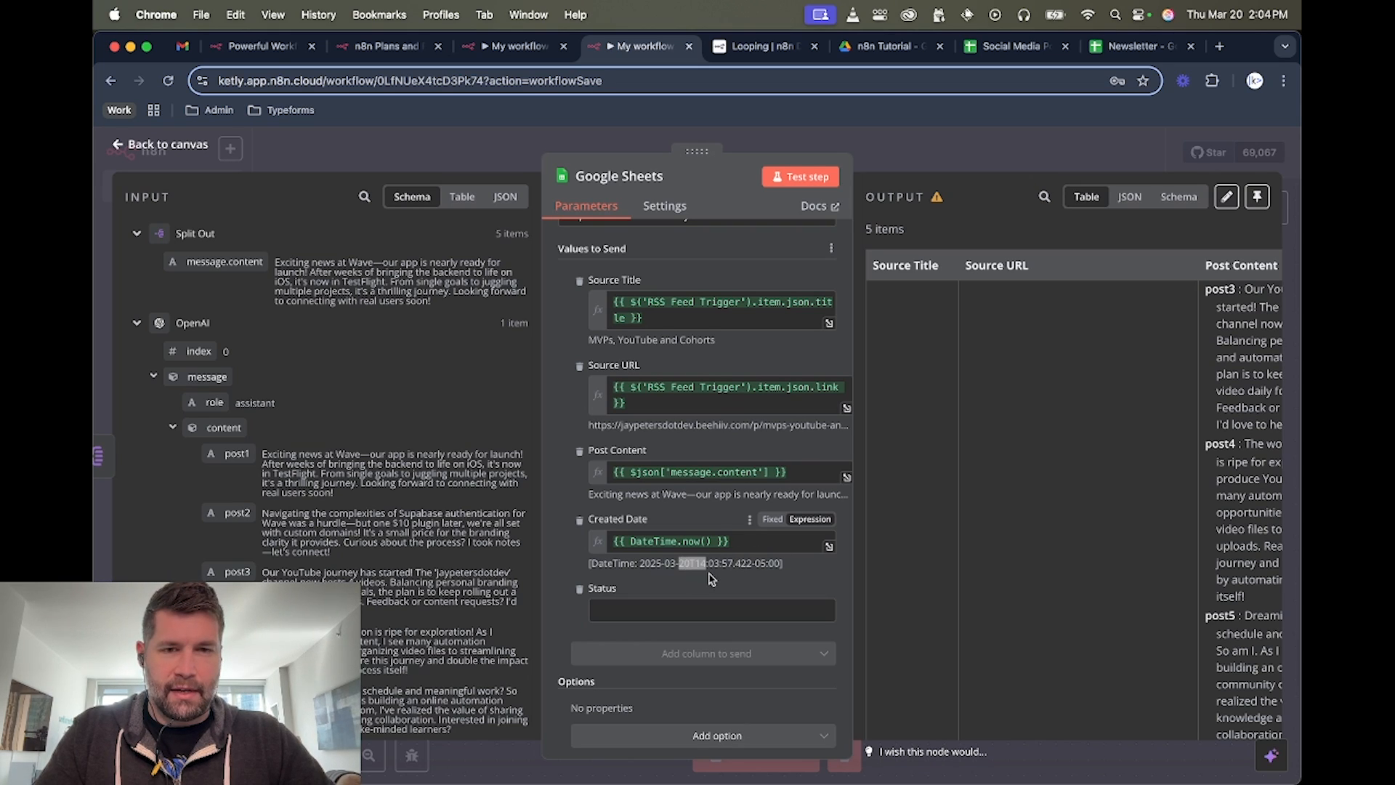
# Set the Status column to the fixed value "Ready for Review" and look over the column mappings.
pyautogui.click(663, 611)
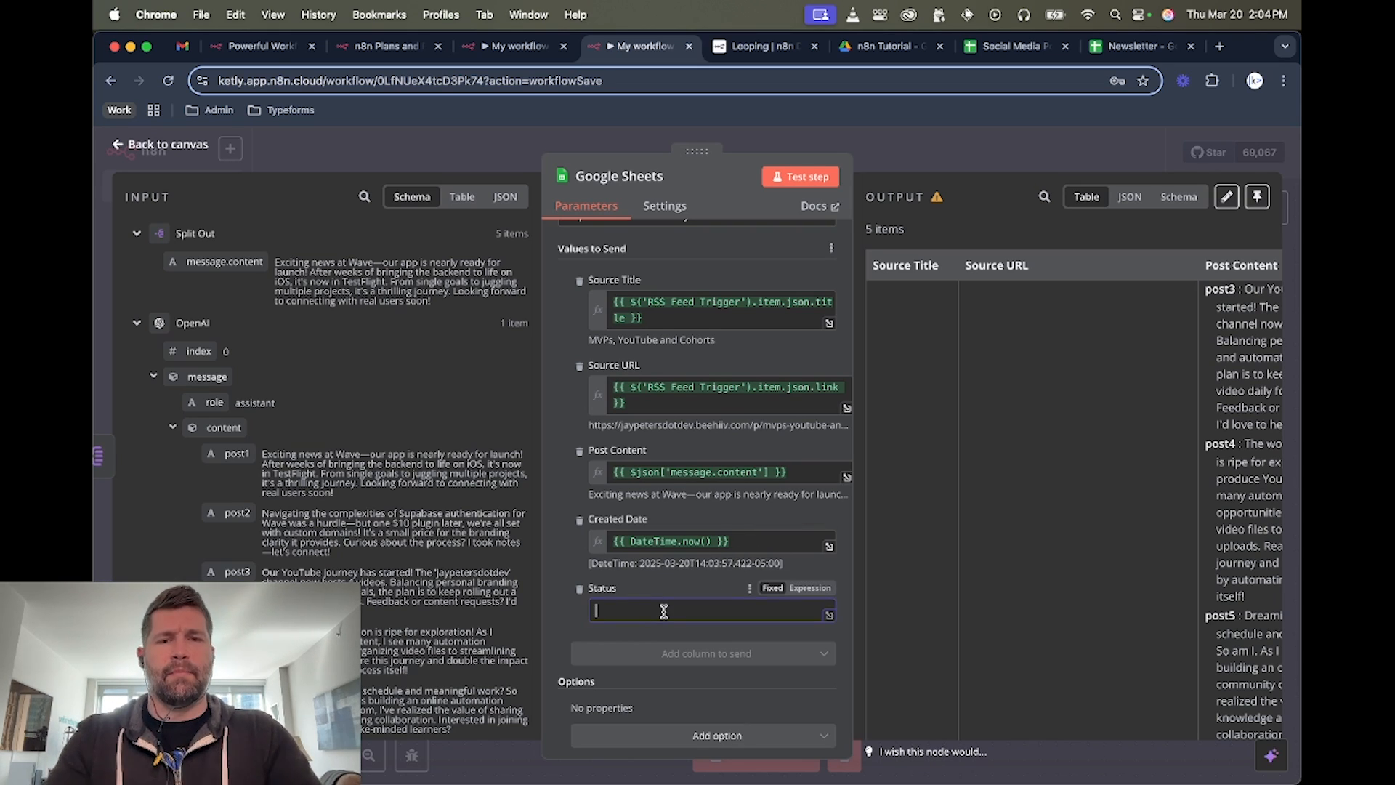
pyautogui.write('W')
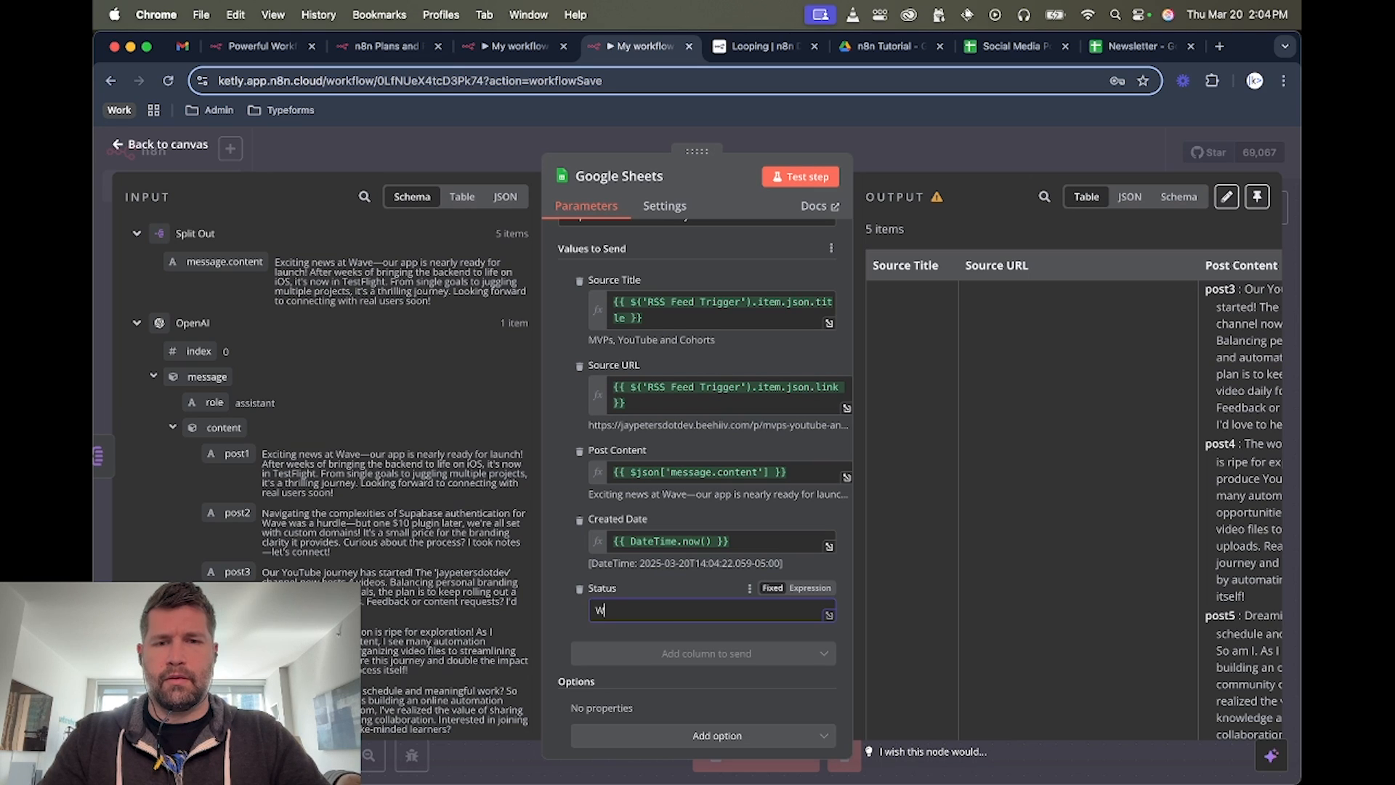
pyautogui.write('eady for Review')
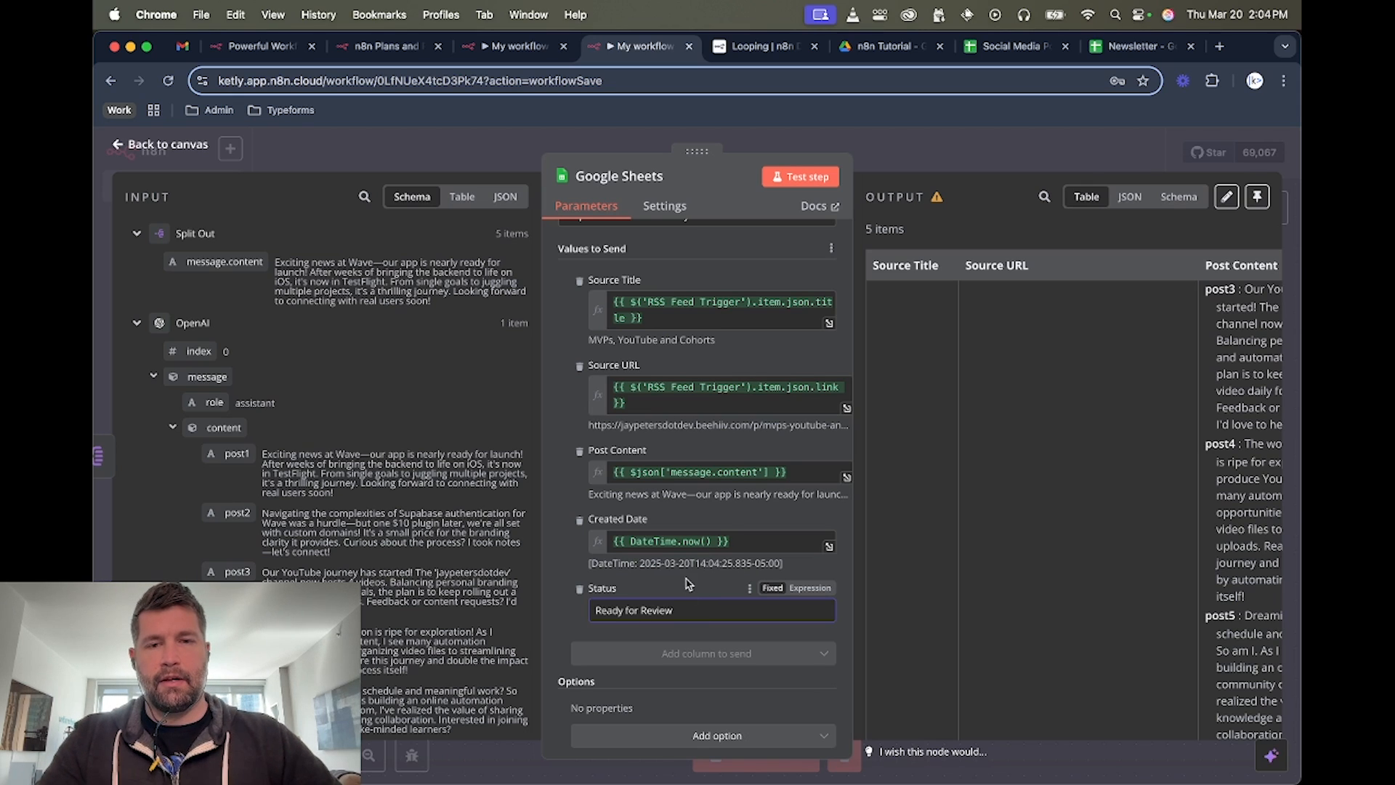
pyautogui.scroll(-1, 688, 583)
pyautogui.scroll(3, 687, 584)
pyautogui.scroll(-2, 682, 583)
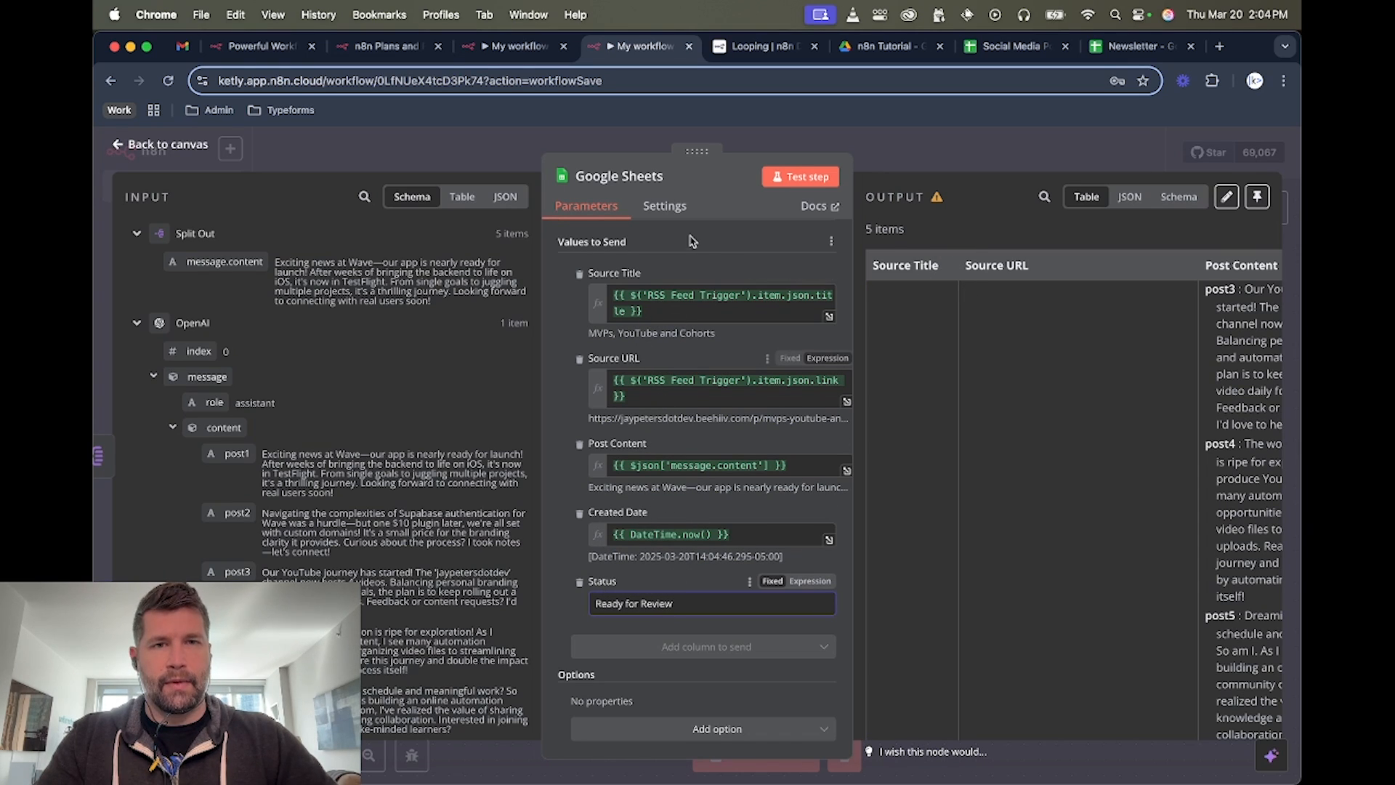
# Test the Google Sheets node with the completed column mappings and review the output items.
pyautogui.click(797, 178)
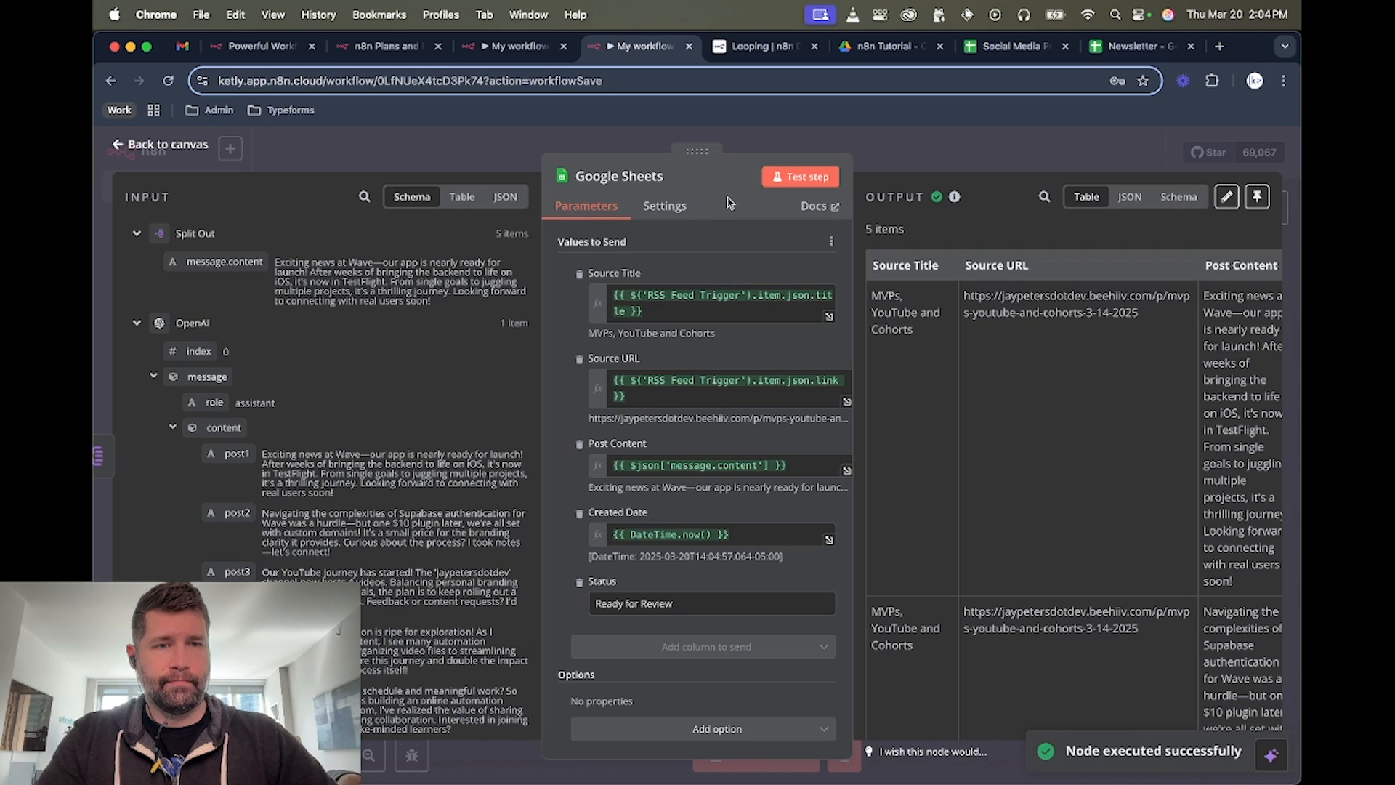
pyautogui.scroll(-10, 1068, 385)
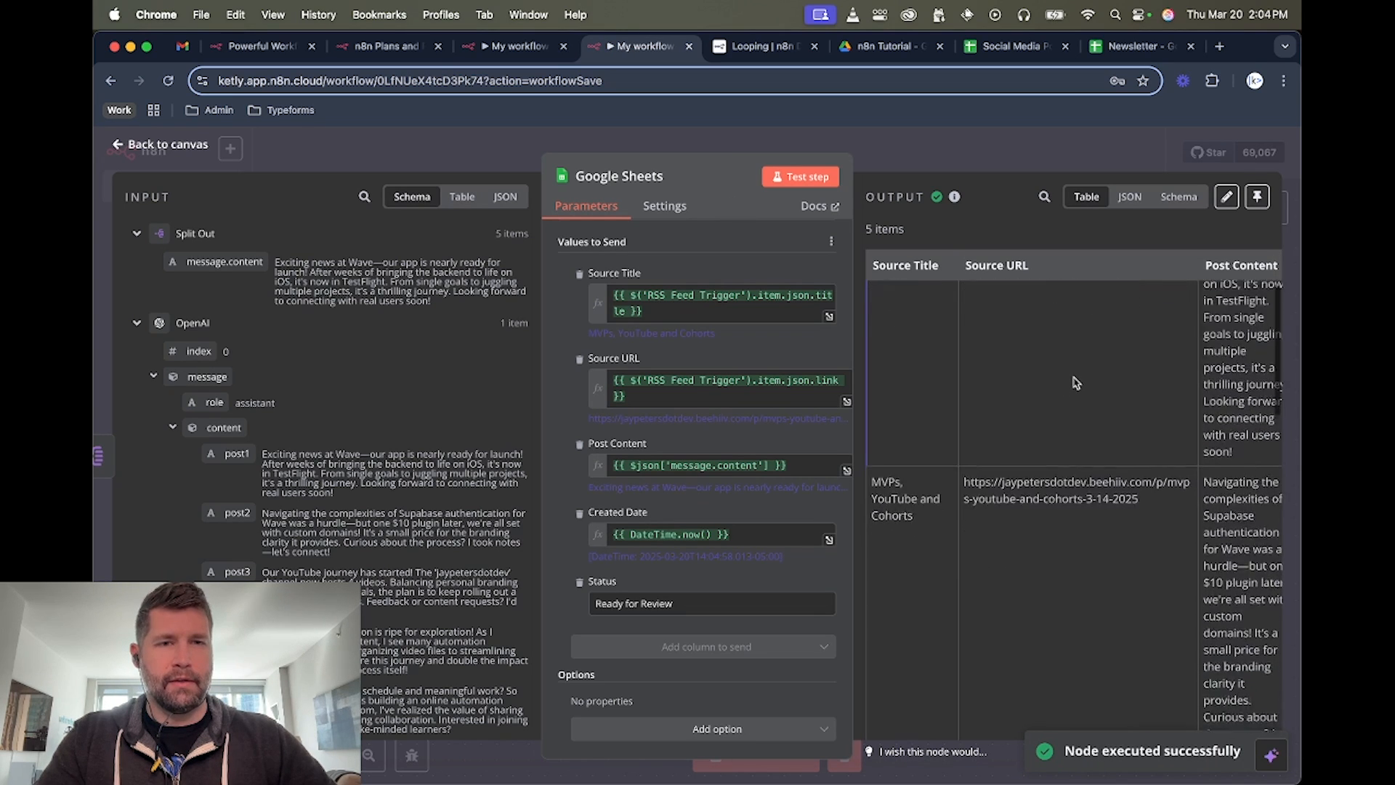
pyautogui.scroll(-5, 1075, 383)
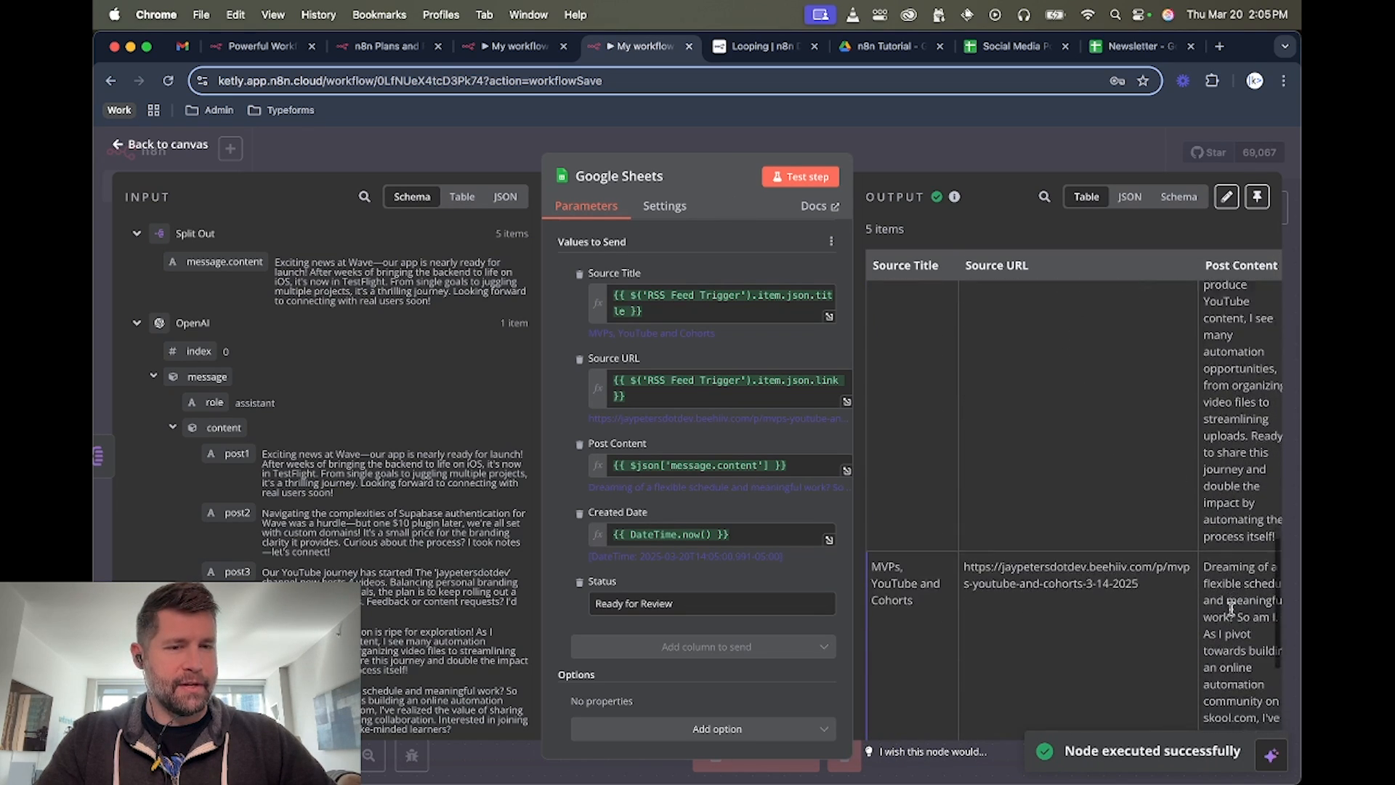
pyautogui.scroll(15, 1086, 567)
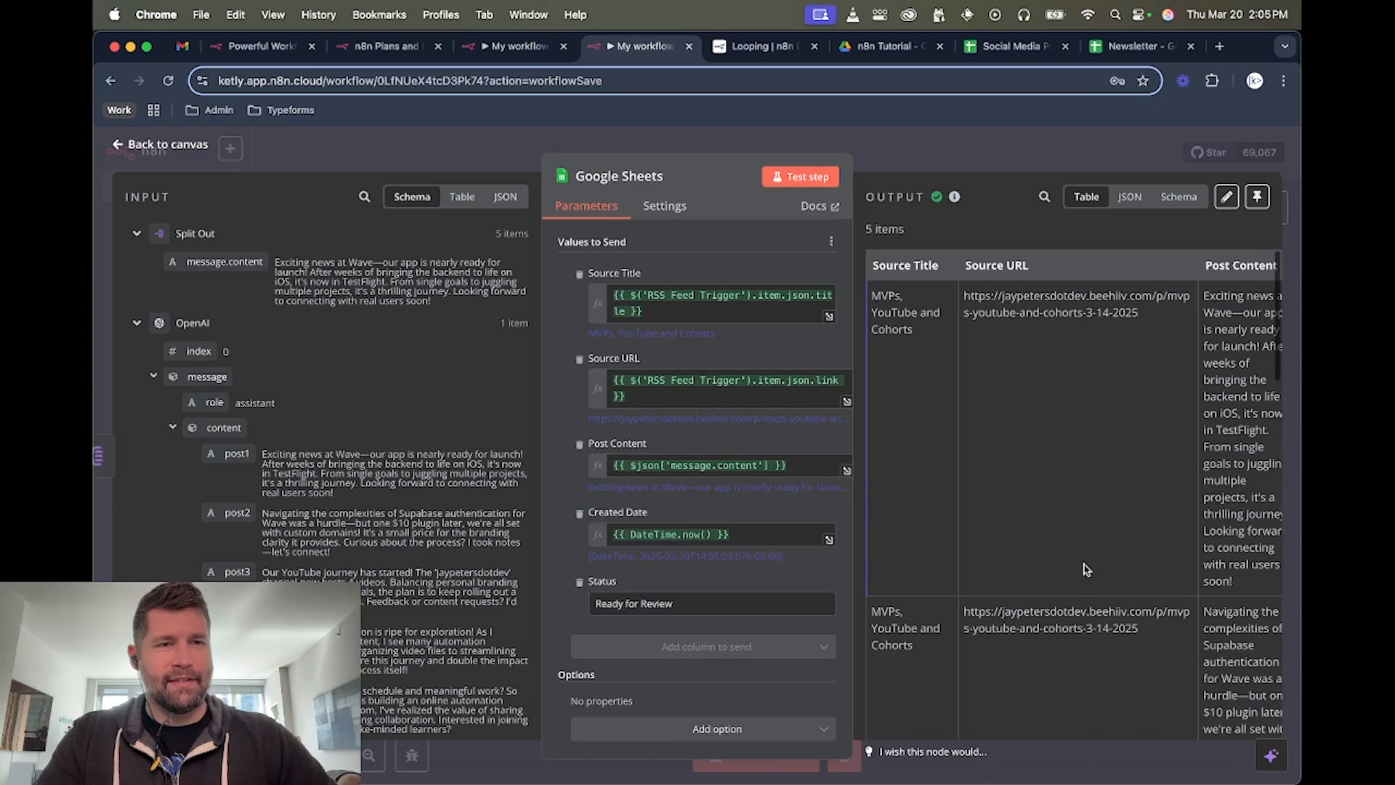
# Switch to the posts spreadsheet, fit the Source Title, Post Content, Created Date and Status columns to their contents, and widen Source URL.
pyautogui.click(1008, 51)
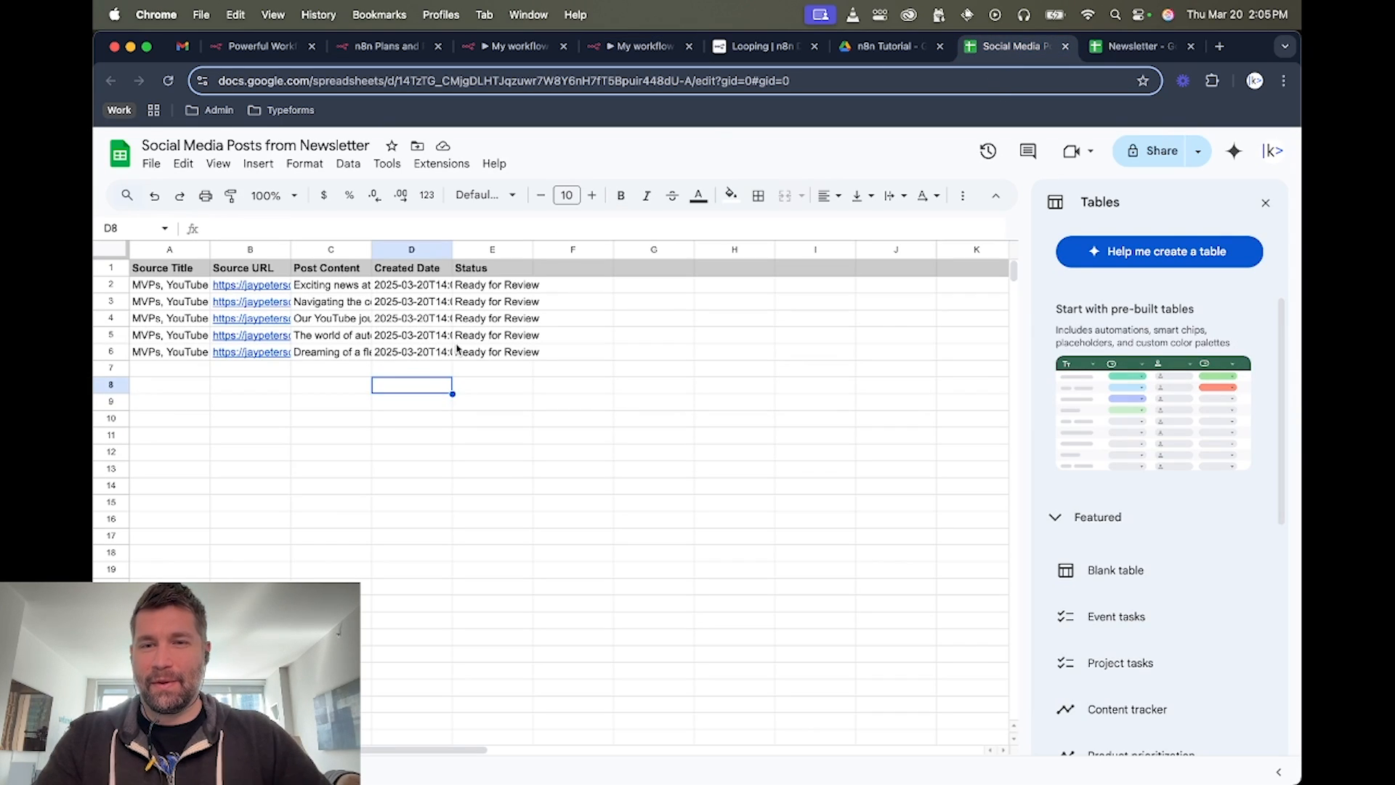
pyautogui.doubleClick(210, 249)
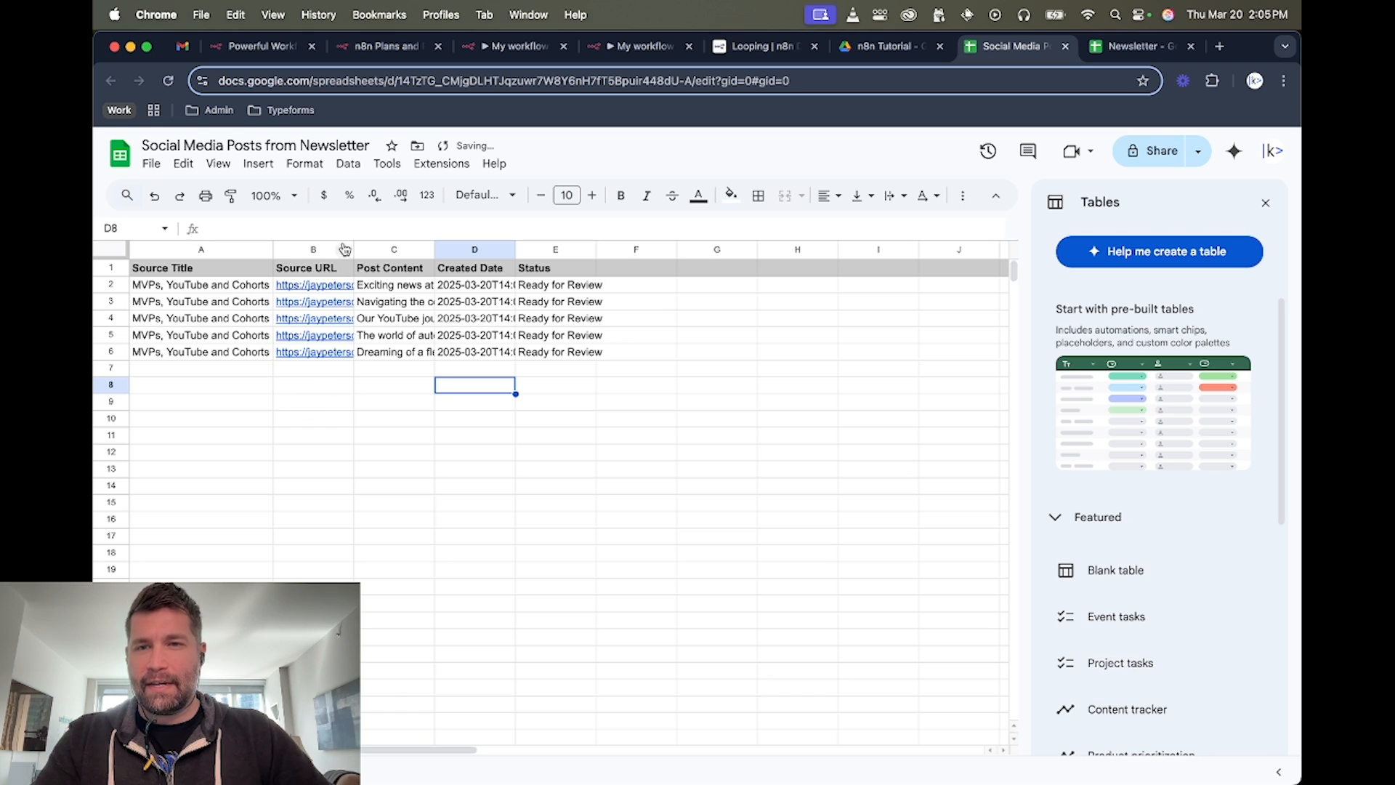
pyautogui.moveTo(354, 250); pyautogui.dragTo(428, 249)
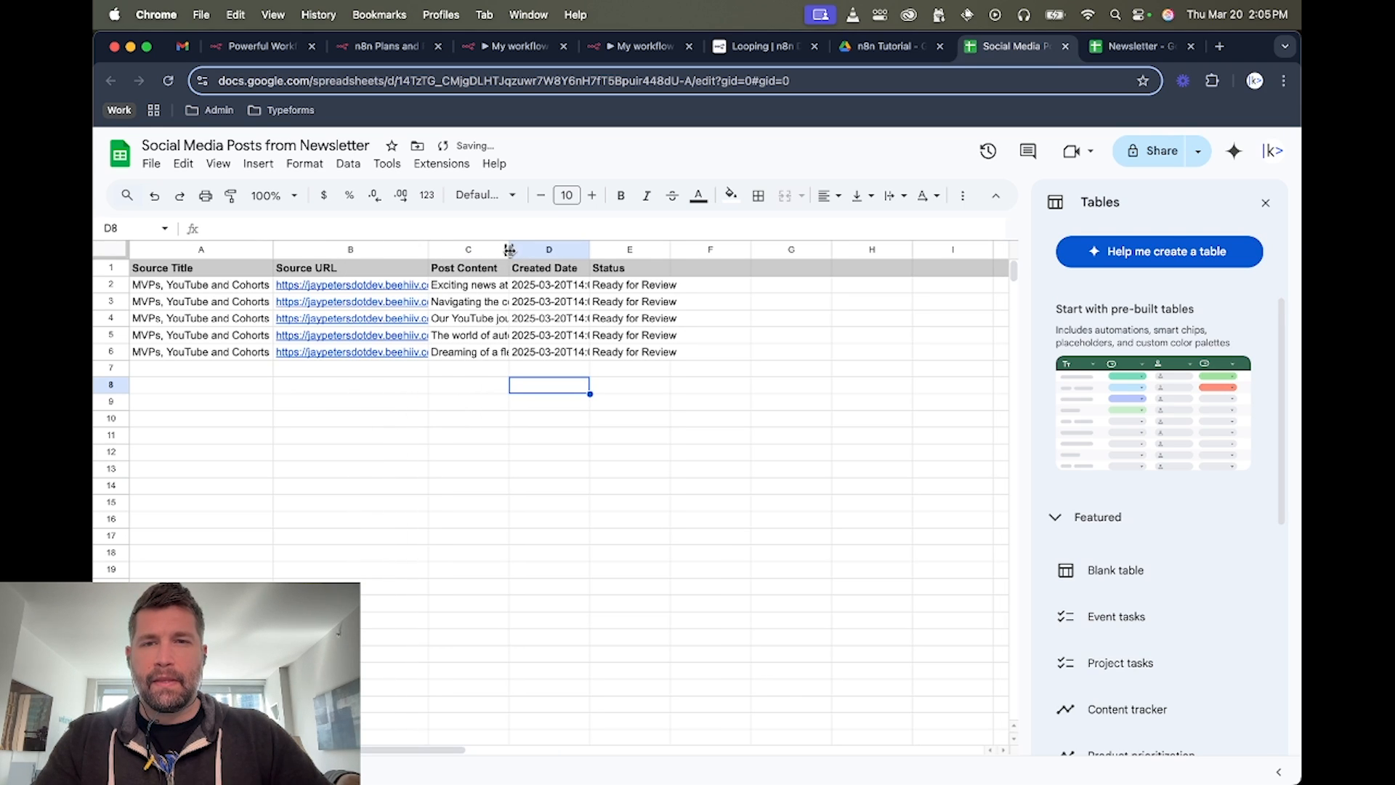
pyautogui.doubleClick(509, 249)
pyautogui.hscroll(10, 576, 327)
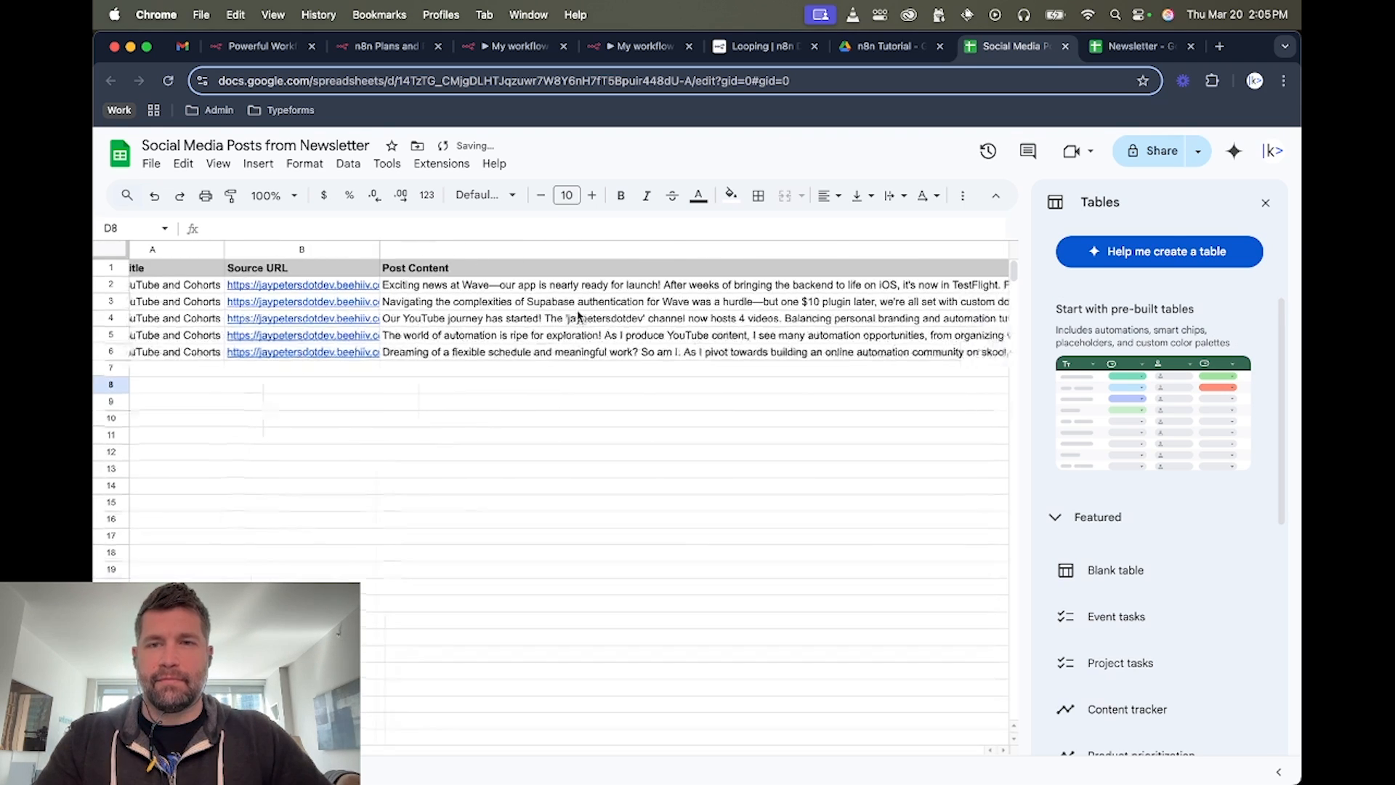
pyautogui.hscroll(10, 579, 316)
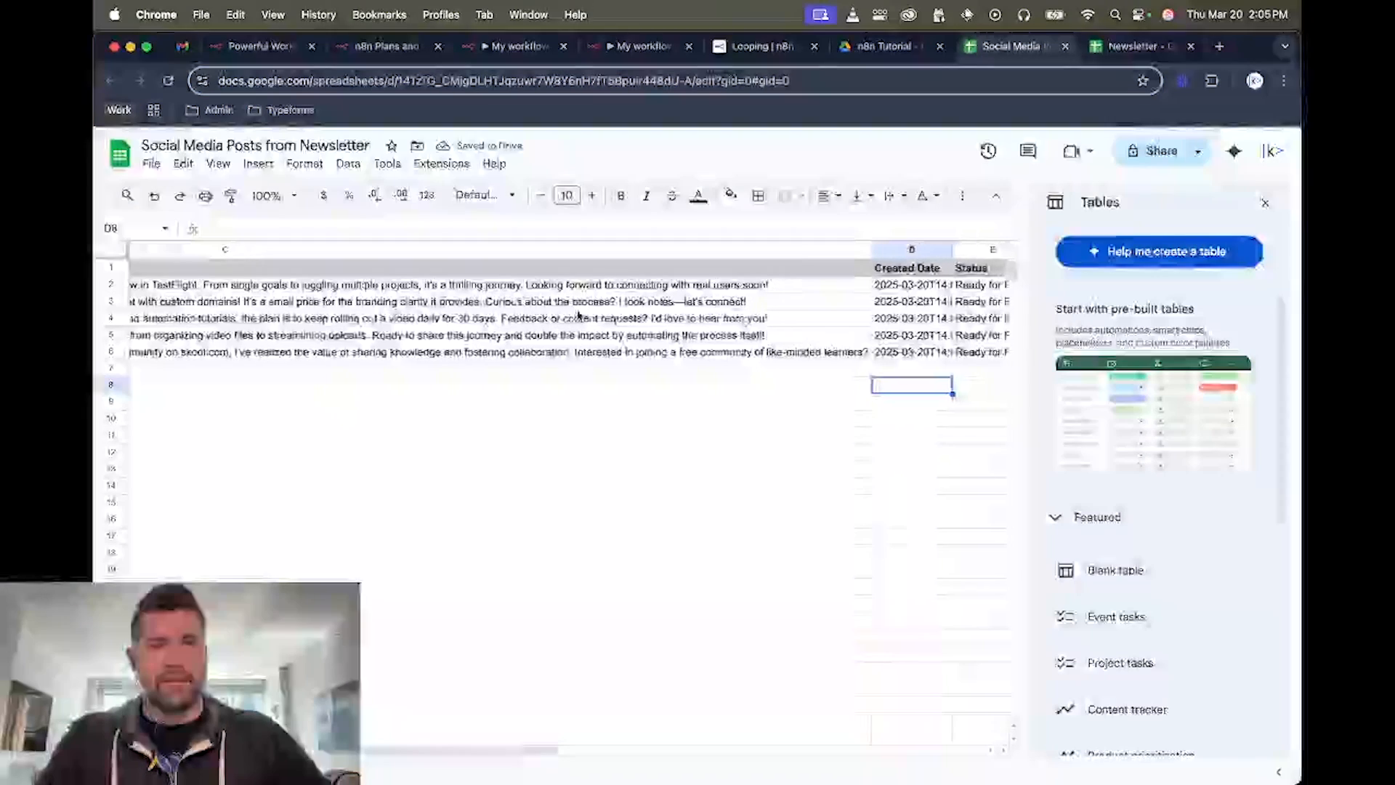
pyautogui.click(770, 248)
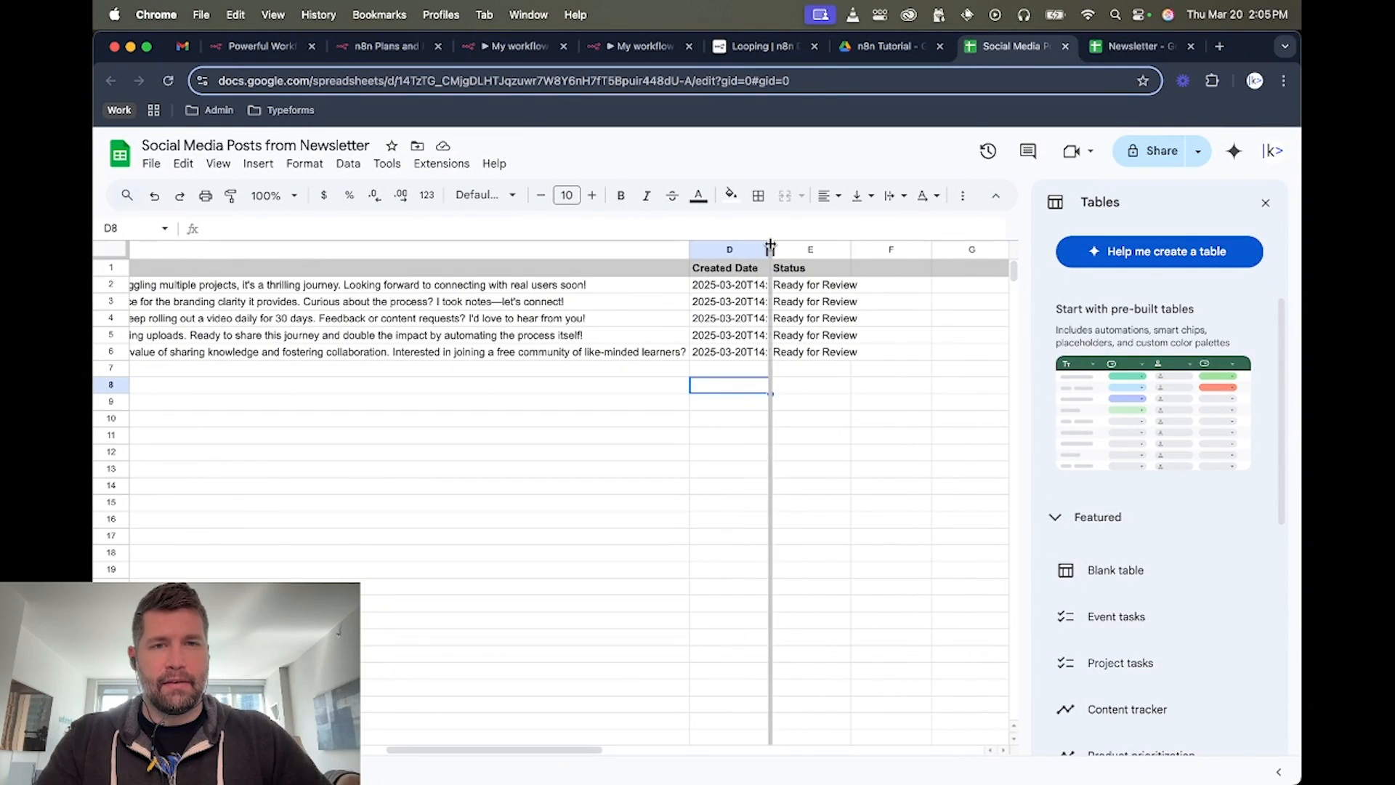
pyautogui.click(770, 249)
pyautogui.doubleClick(770, 247)
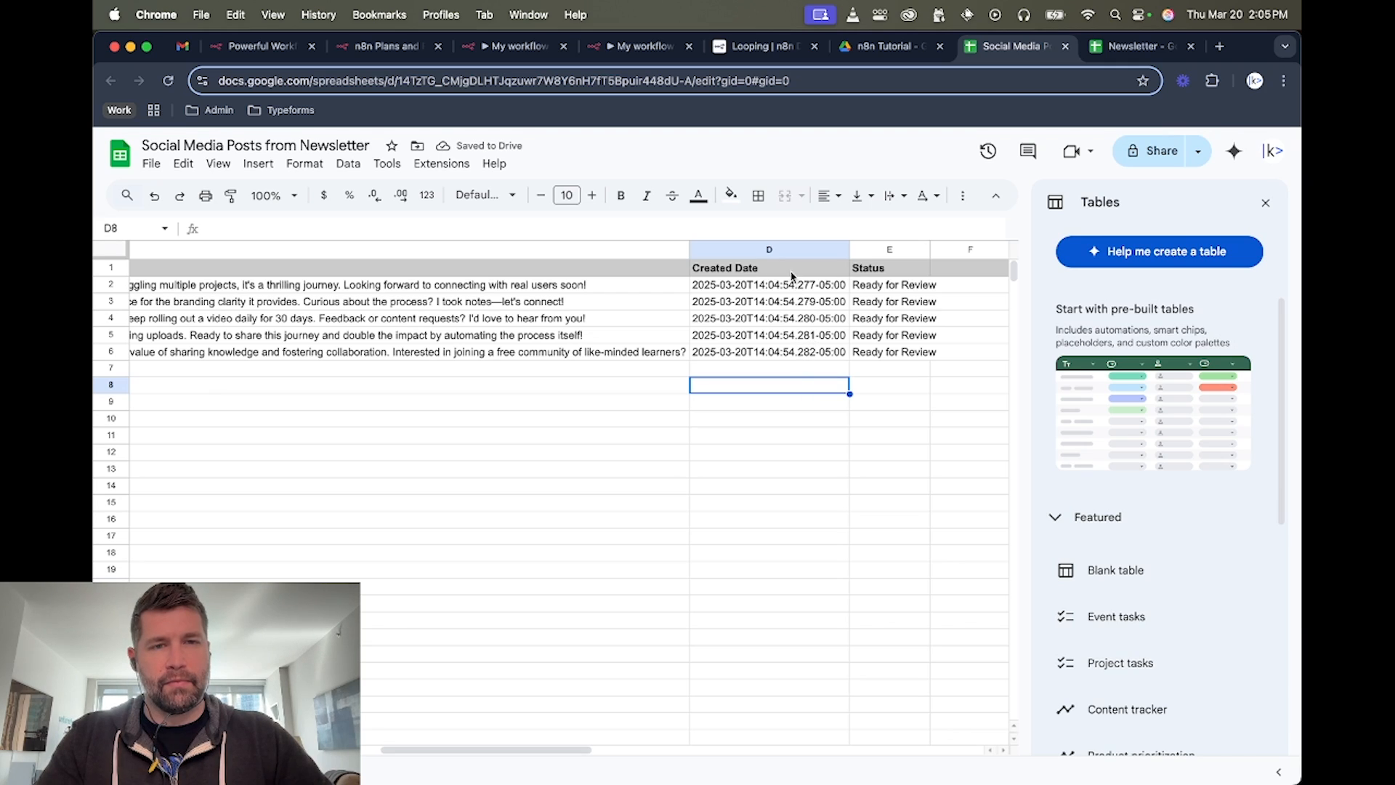
pyautogui.doubleClick(930, 249)
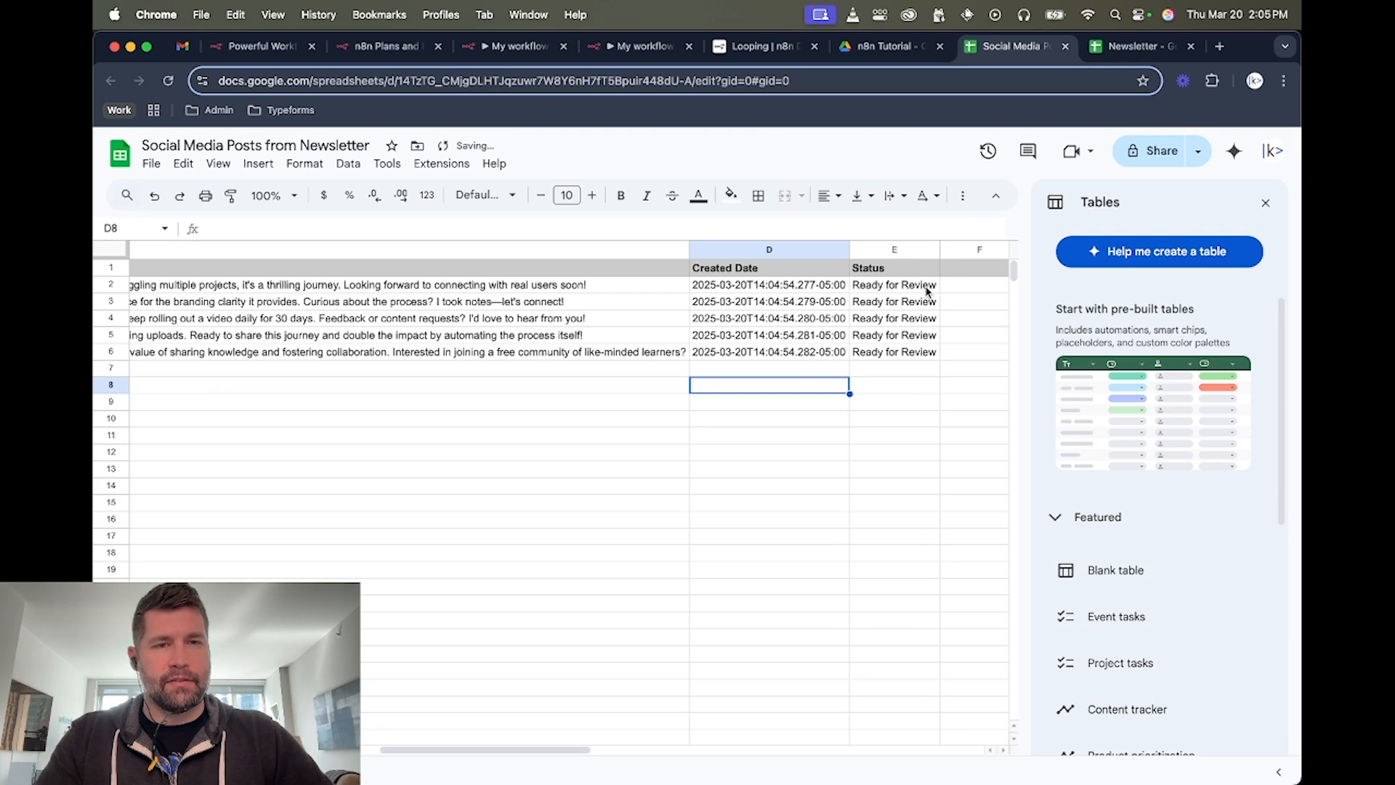
# Return to the n8n workflow and close the Google Sheets node to show the canvas.
pyautogui.click(640, 48)
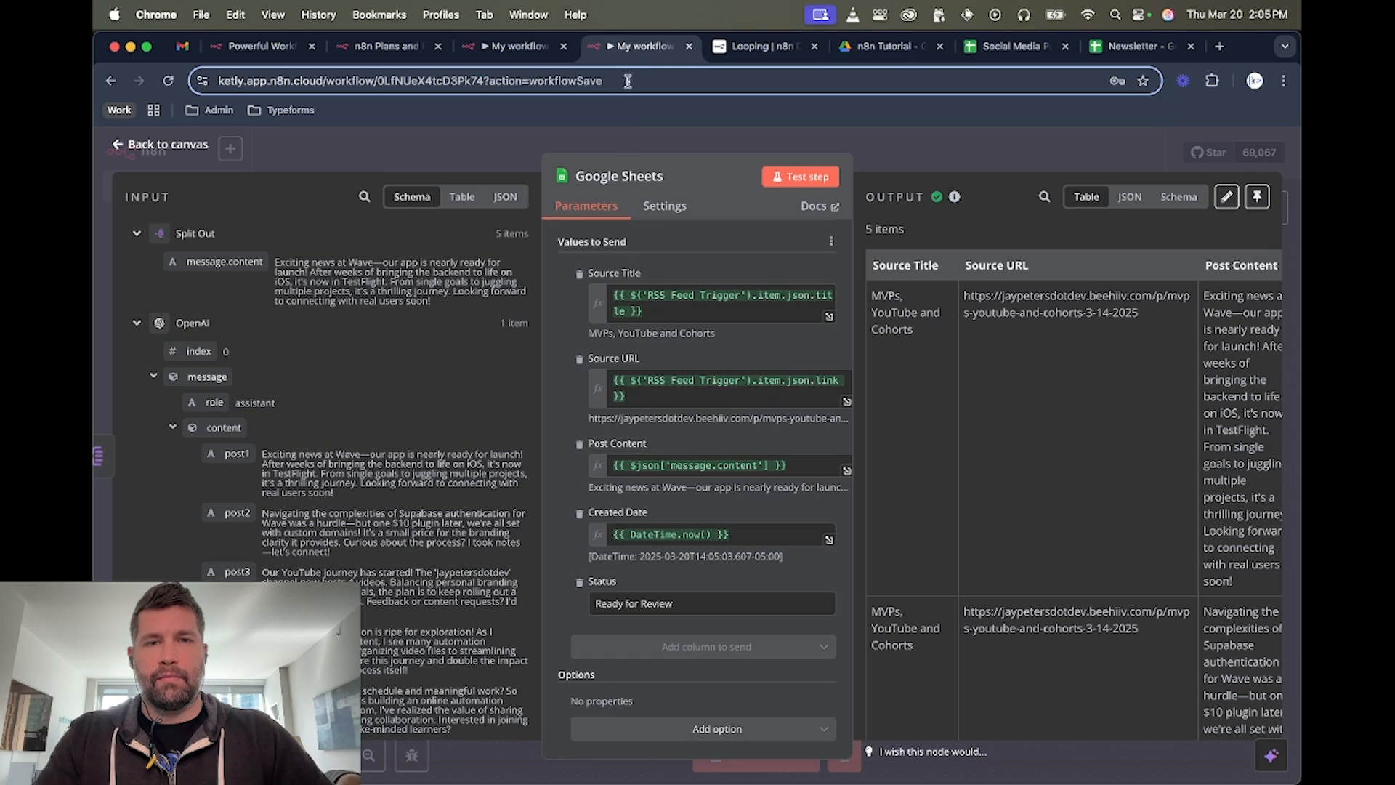
pyautogui.click(928, 147)
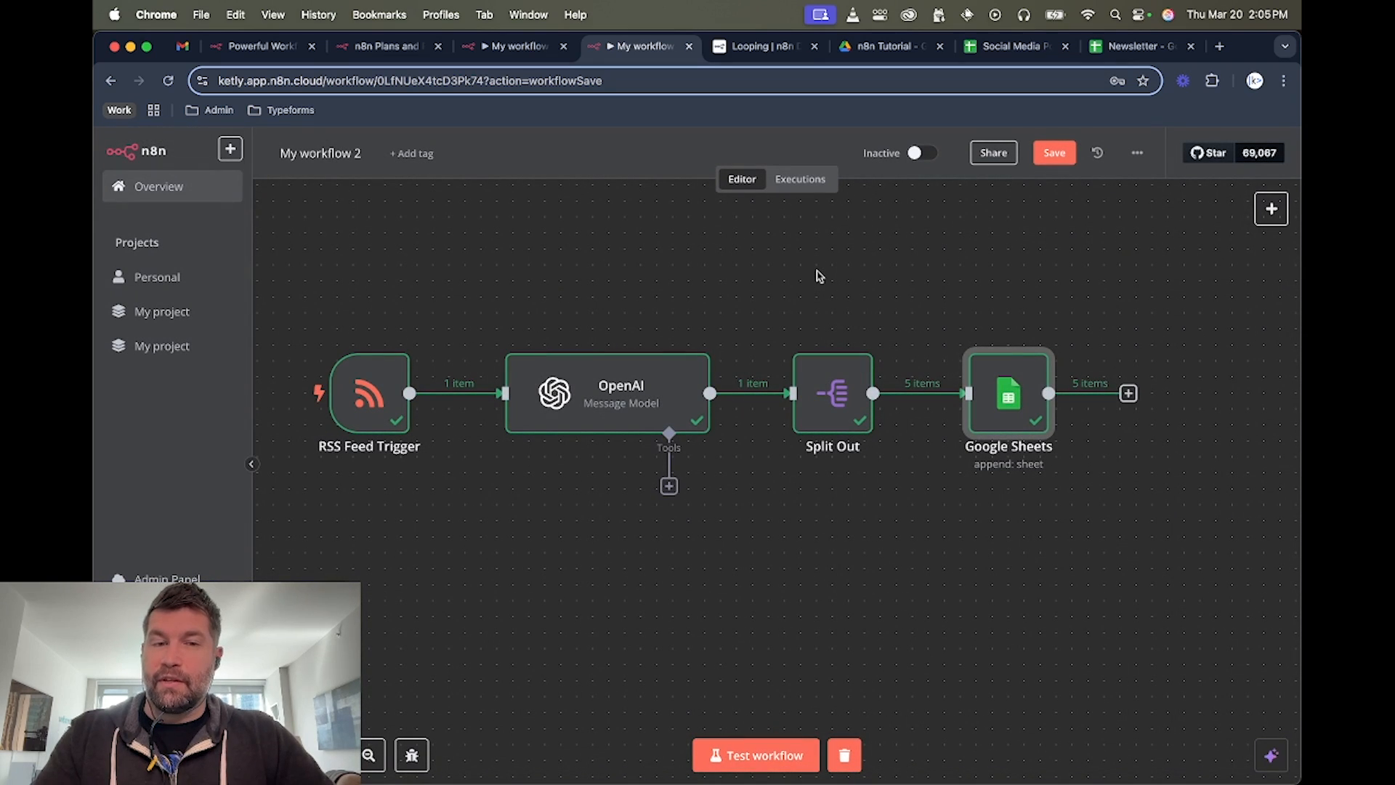